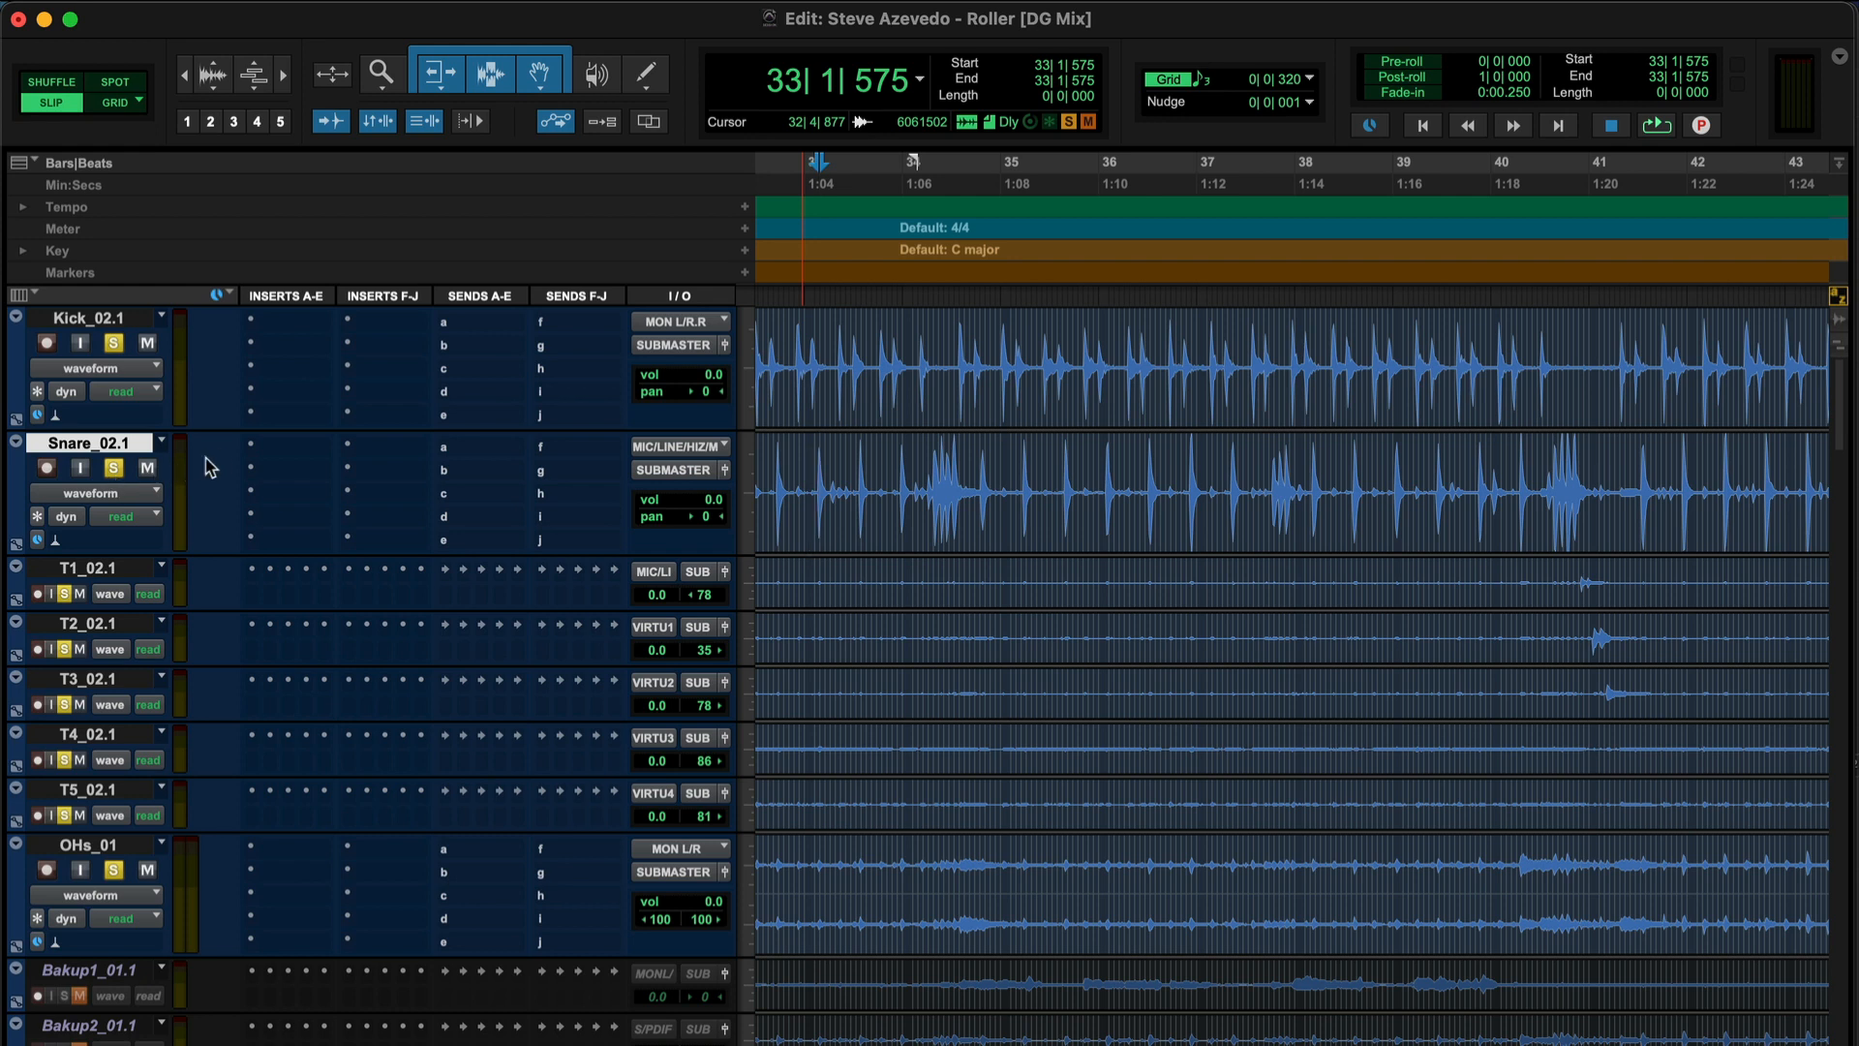
Insert the Auto-Align plug-in on the Snare_02.1 track and set its send bus to 1
{"action": "left_click", "coordinate": [251, 455]}
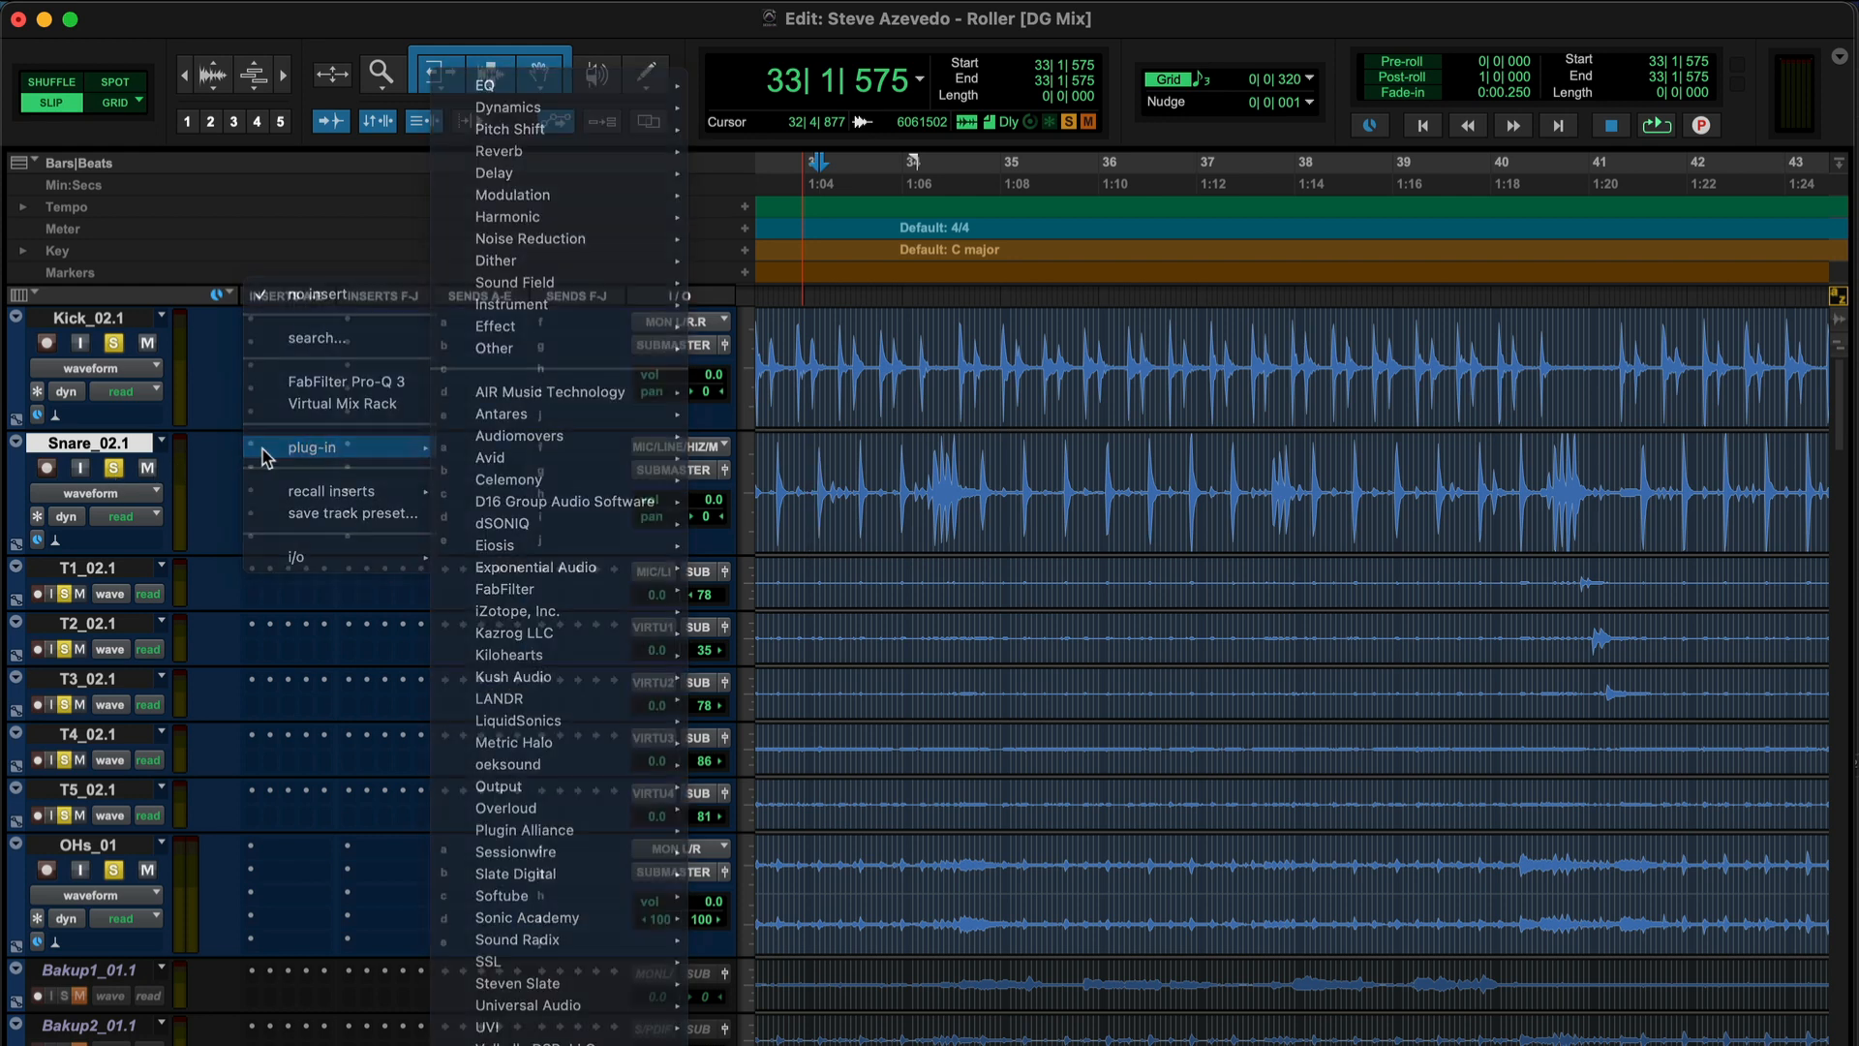
{"action": "type", "text": "auto"}
{"action": "key", "text": "Return"}
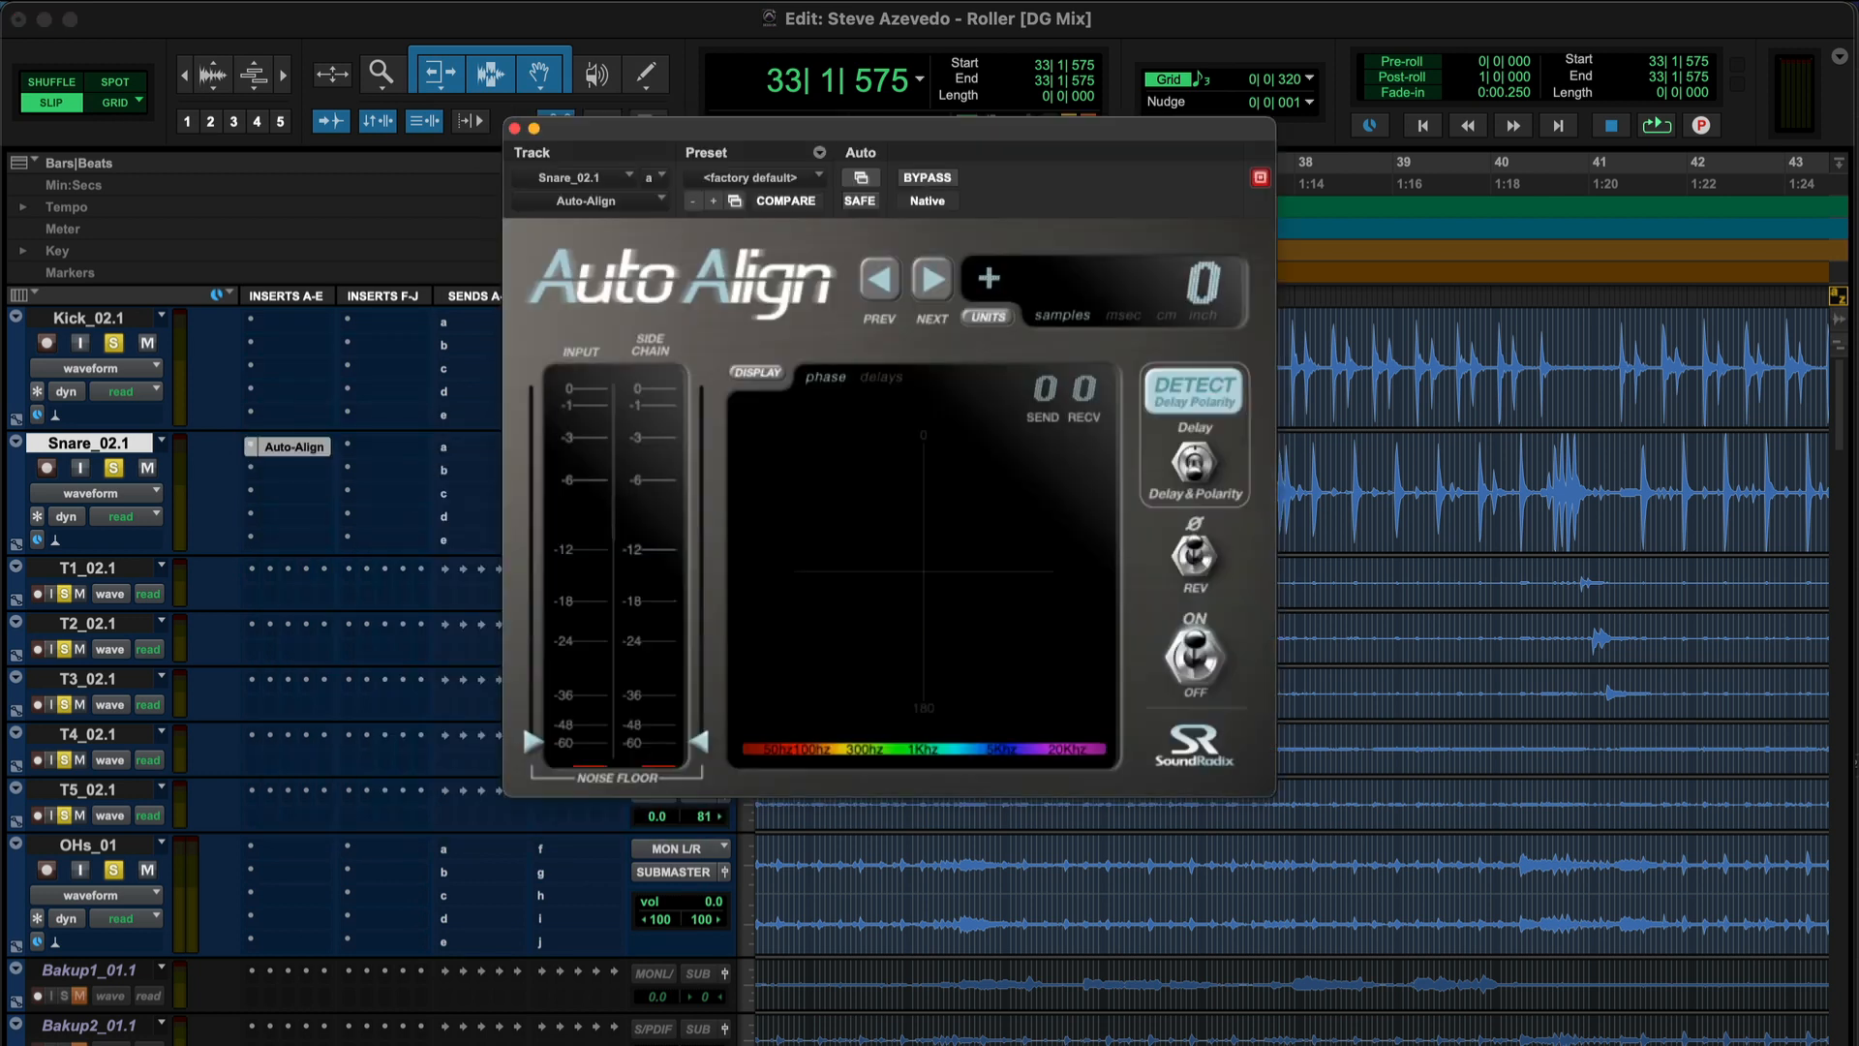
{"action": "left_click", "coordinate": [1044, 395]}
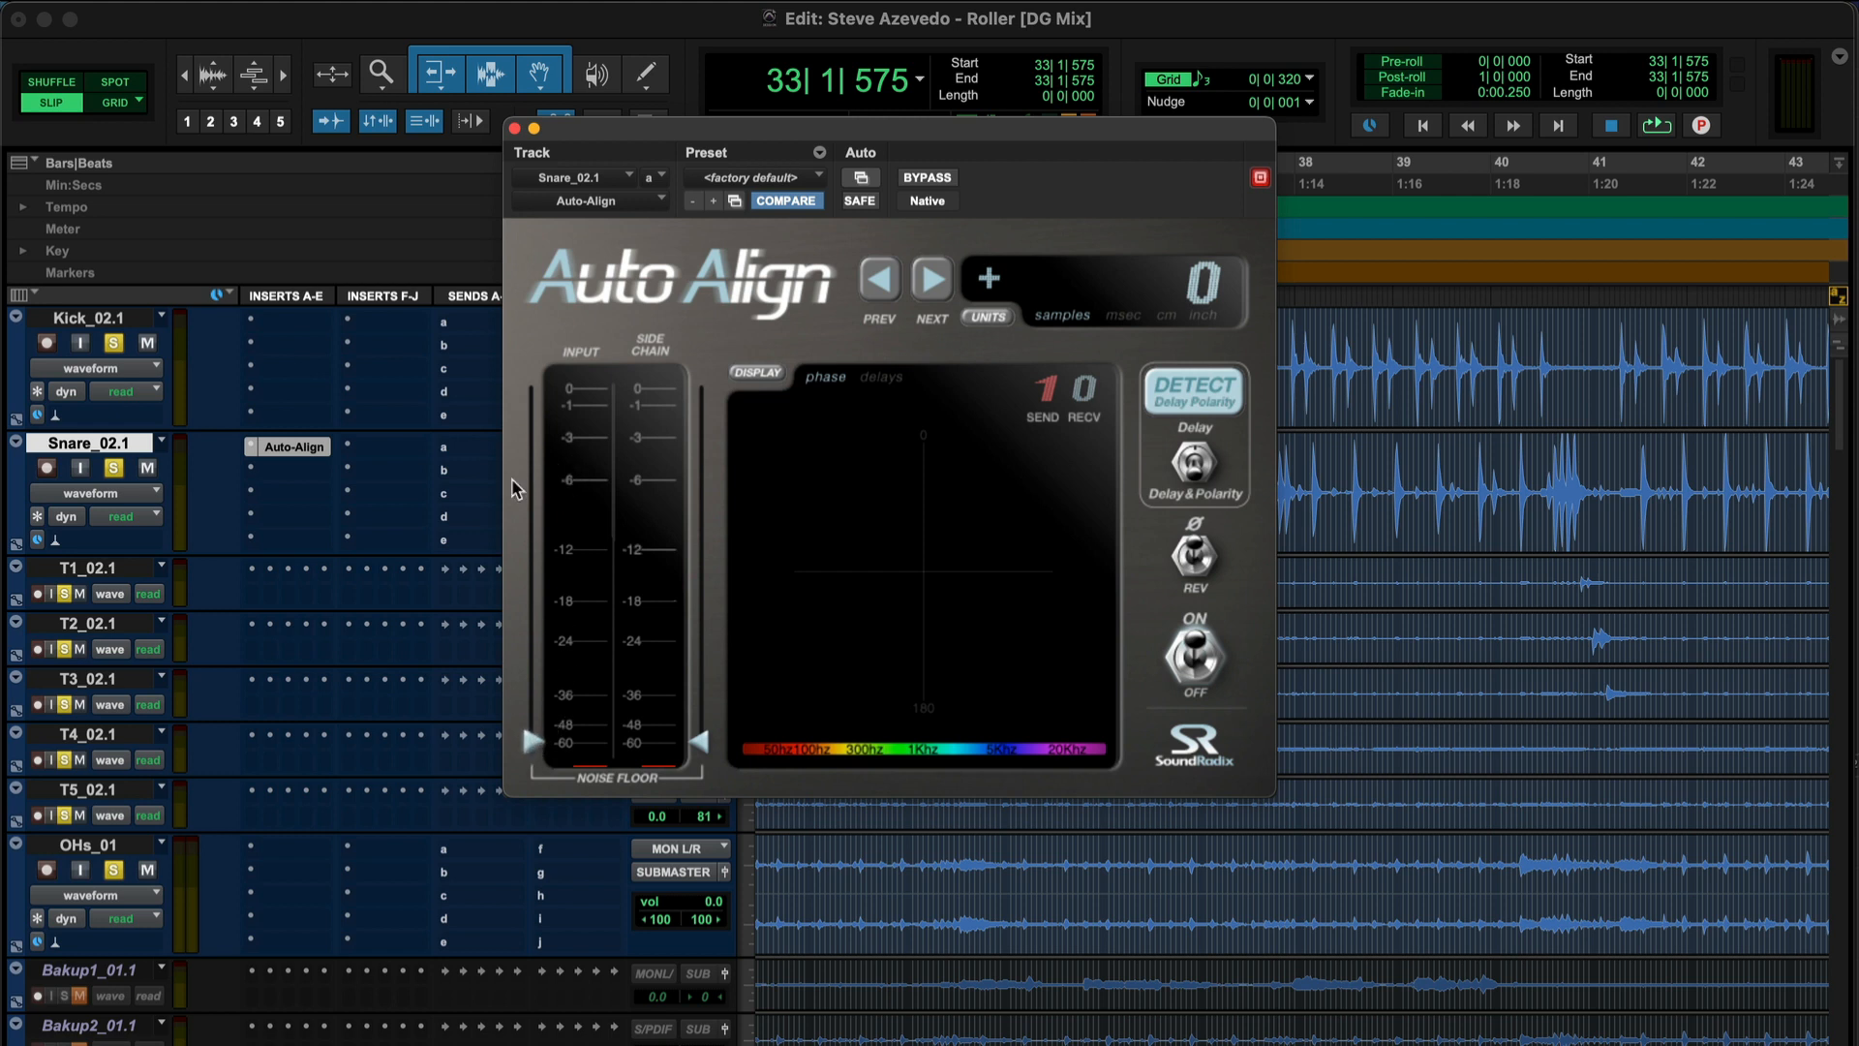
Raise the input noise floor of the snare's Auto-Align to about -14 dB during playback and close the plug-in window
{"action": "key", "text": "space"}
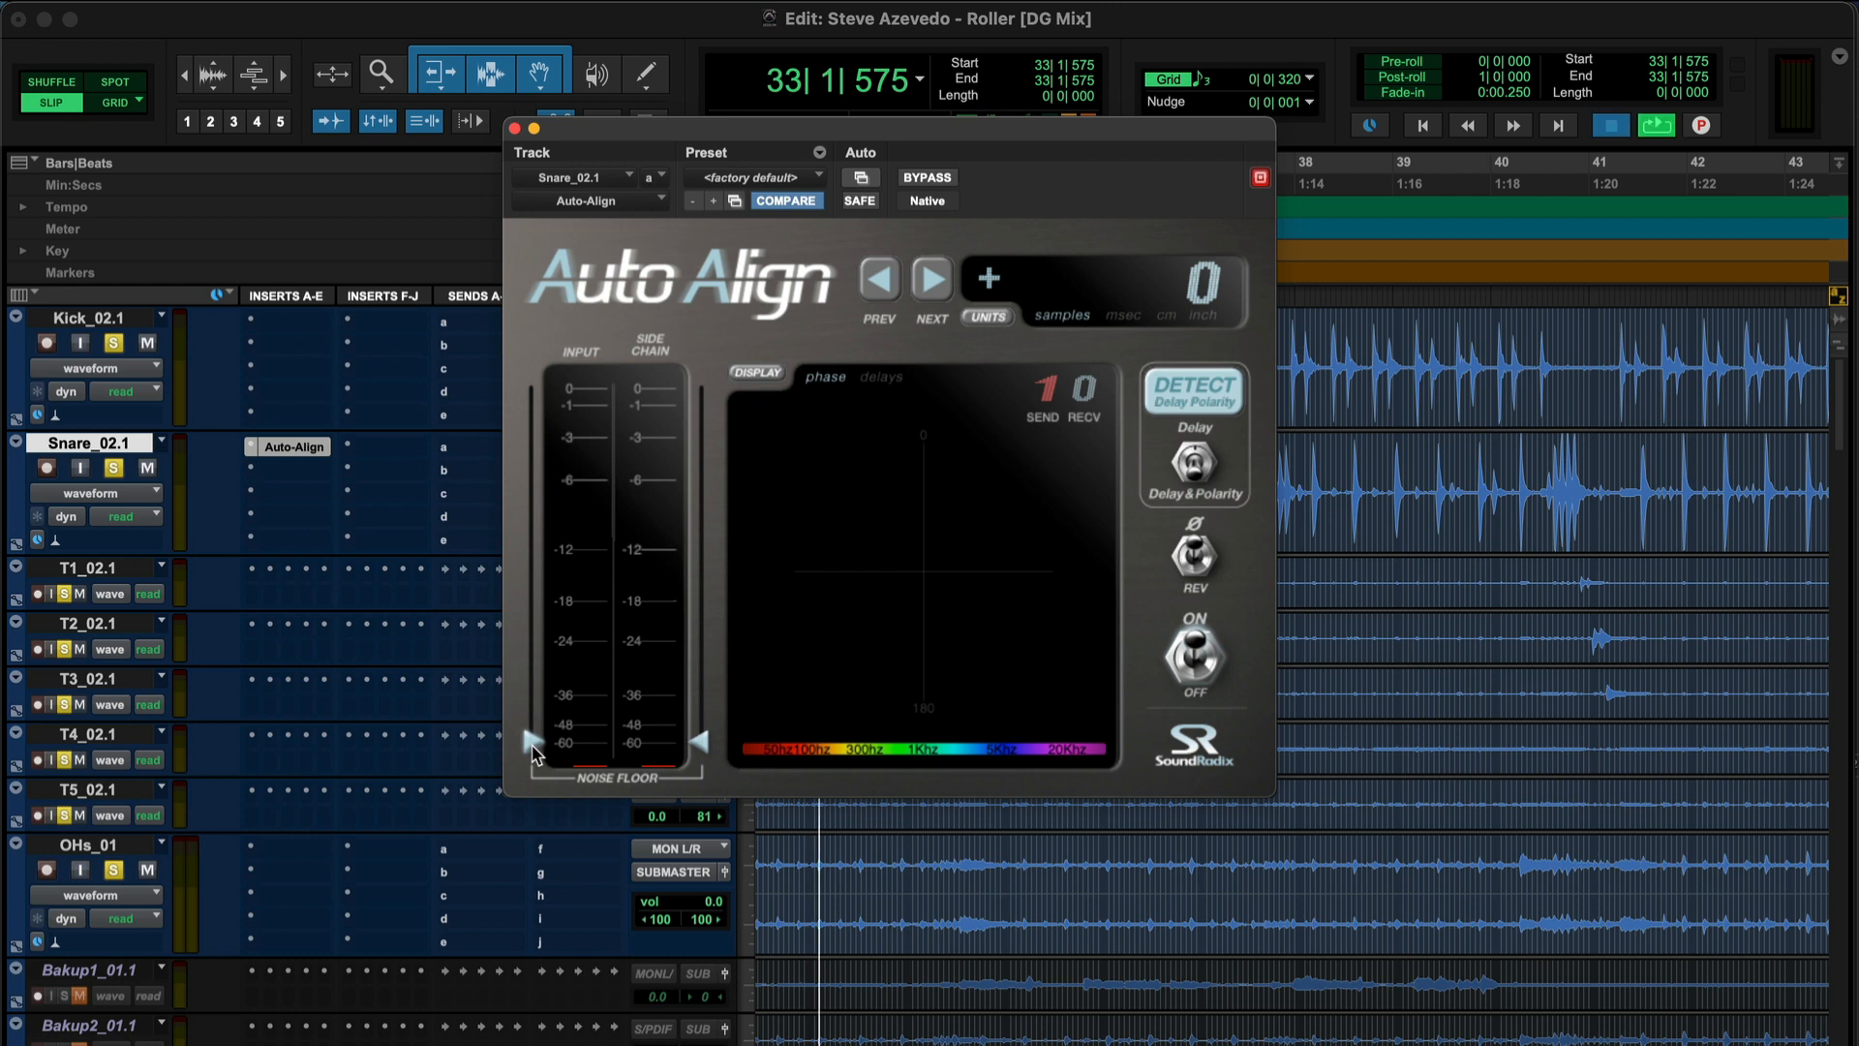
{"action": "left_click_drag", "start_coordinate": [534, 747], "coordinate": [531, 566]}
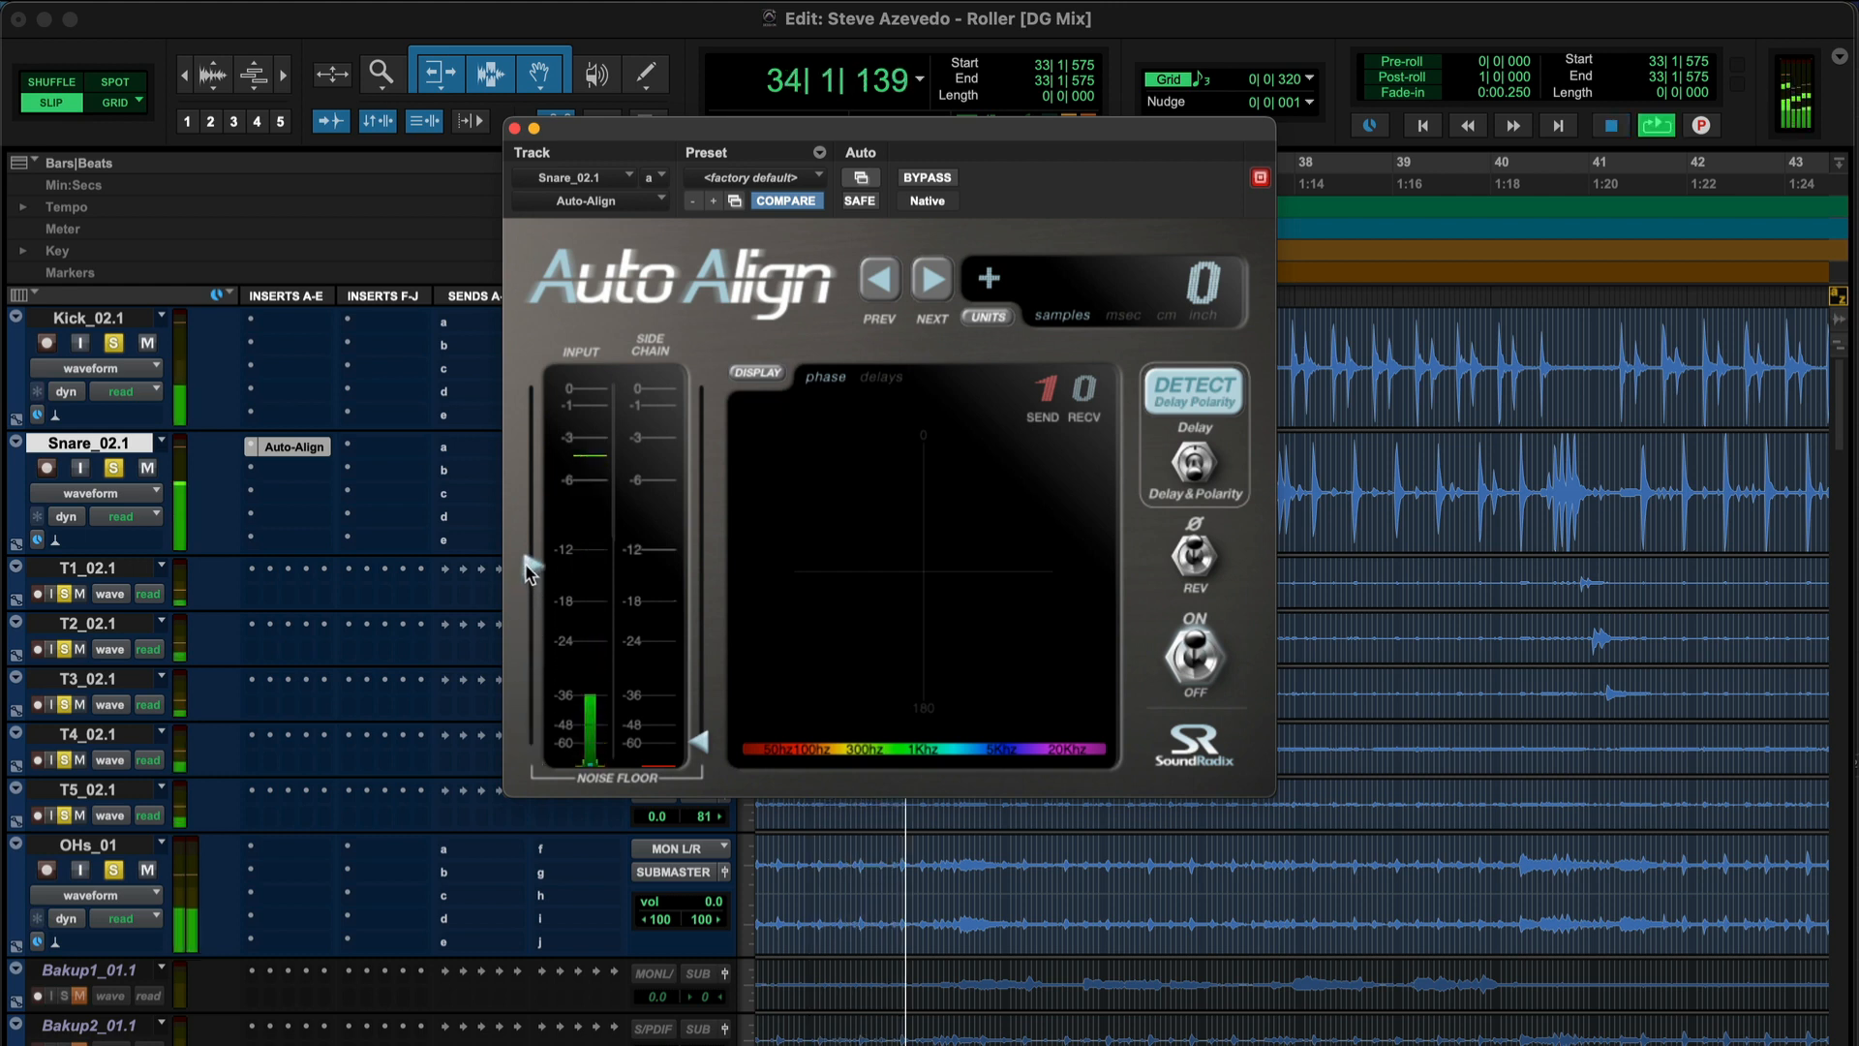
{"action": "key", "text": "space"}
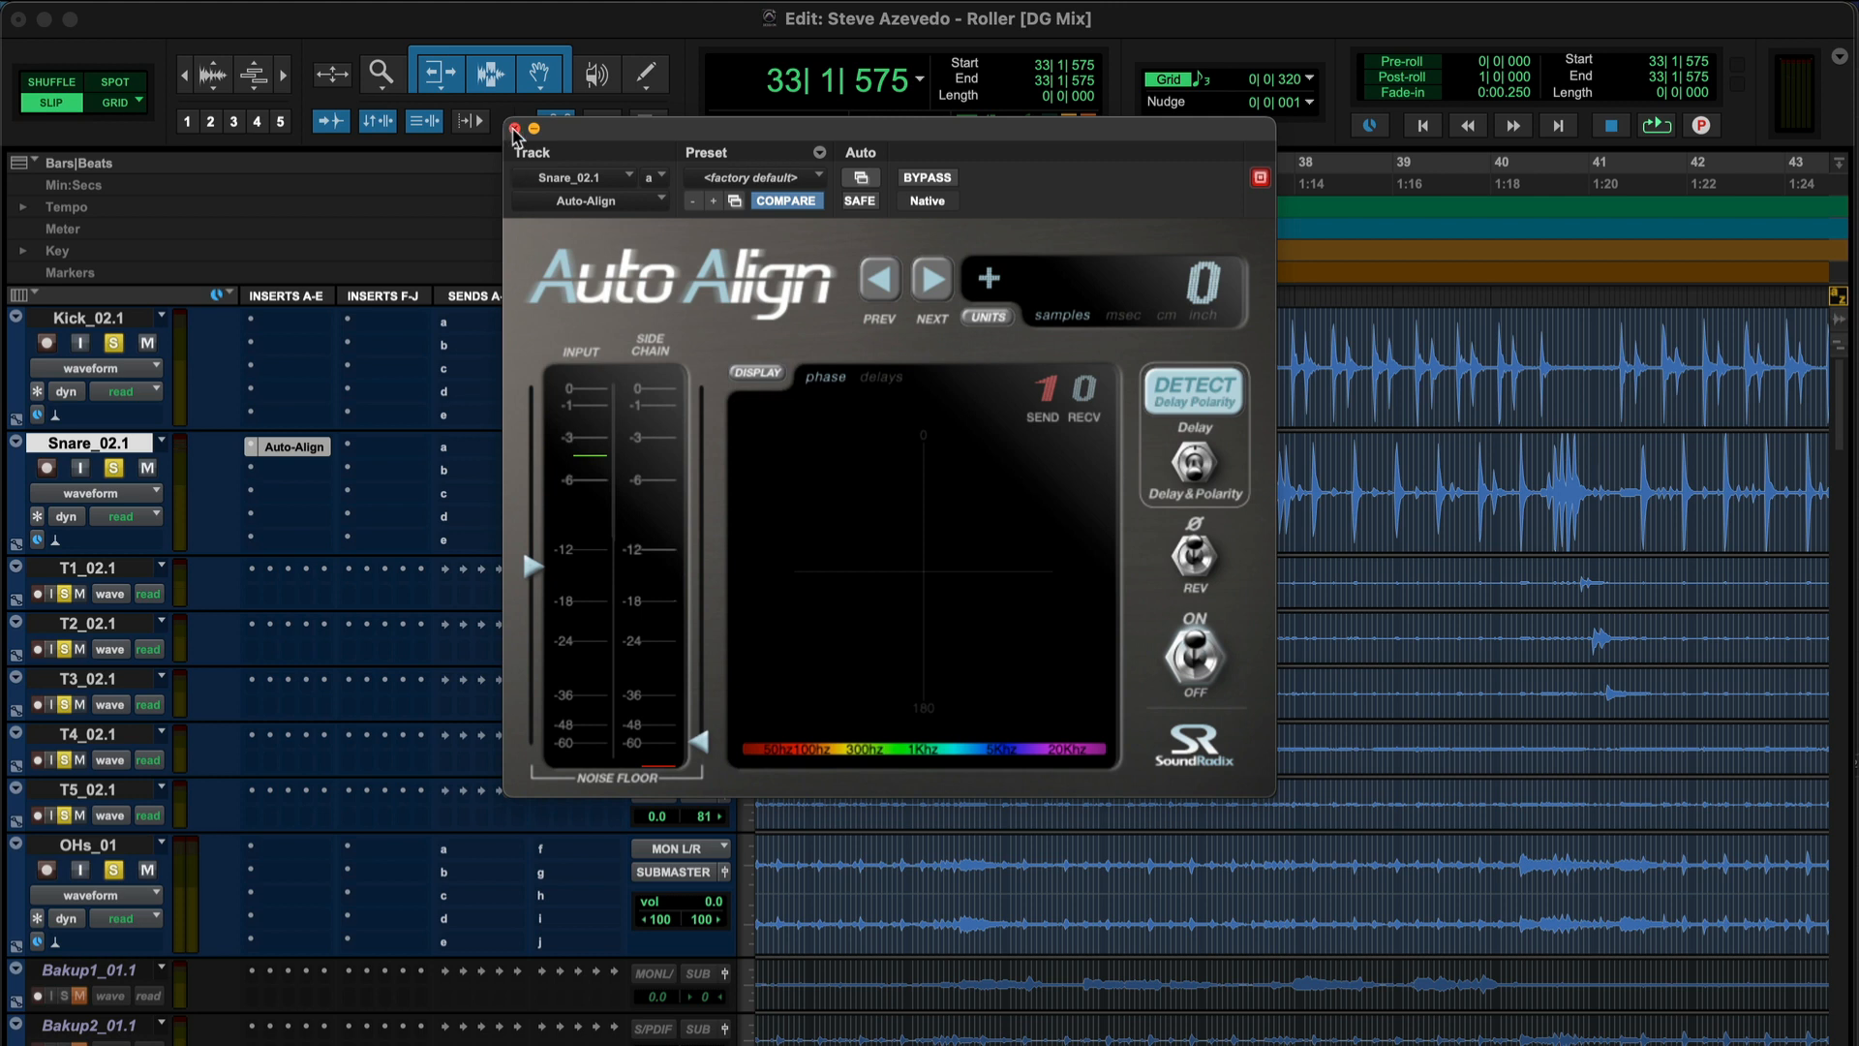
{"action": "left_click", "coordinate": [514, 128]}
Split the OHs_01 stereo track into mono tracks and delete the audio clip from the original stereo track
{"action": "left_click", "coordinate": [91, 847]}
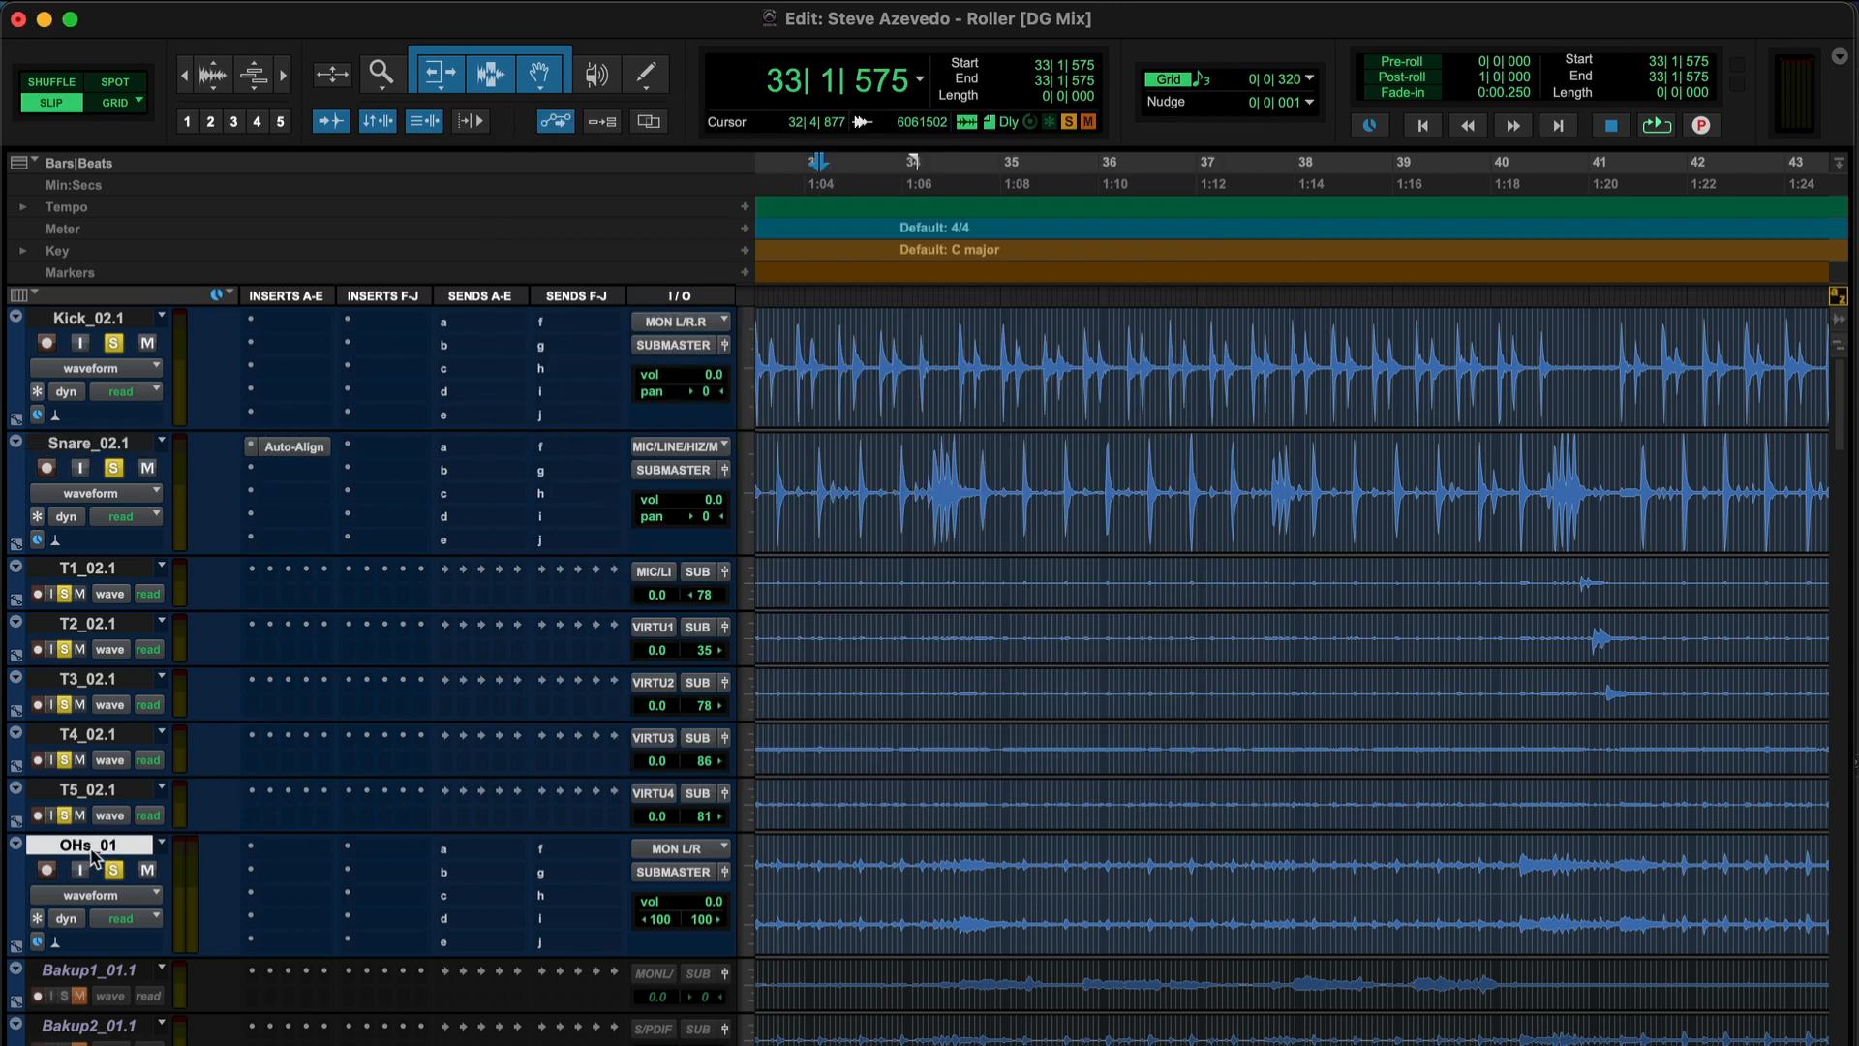
{"action": "right_click", "coordinate": [94, 851]}
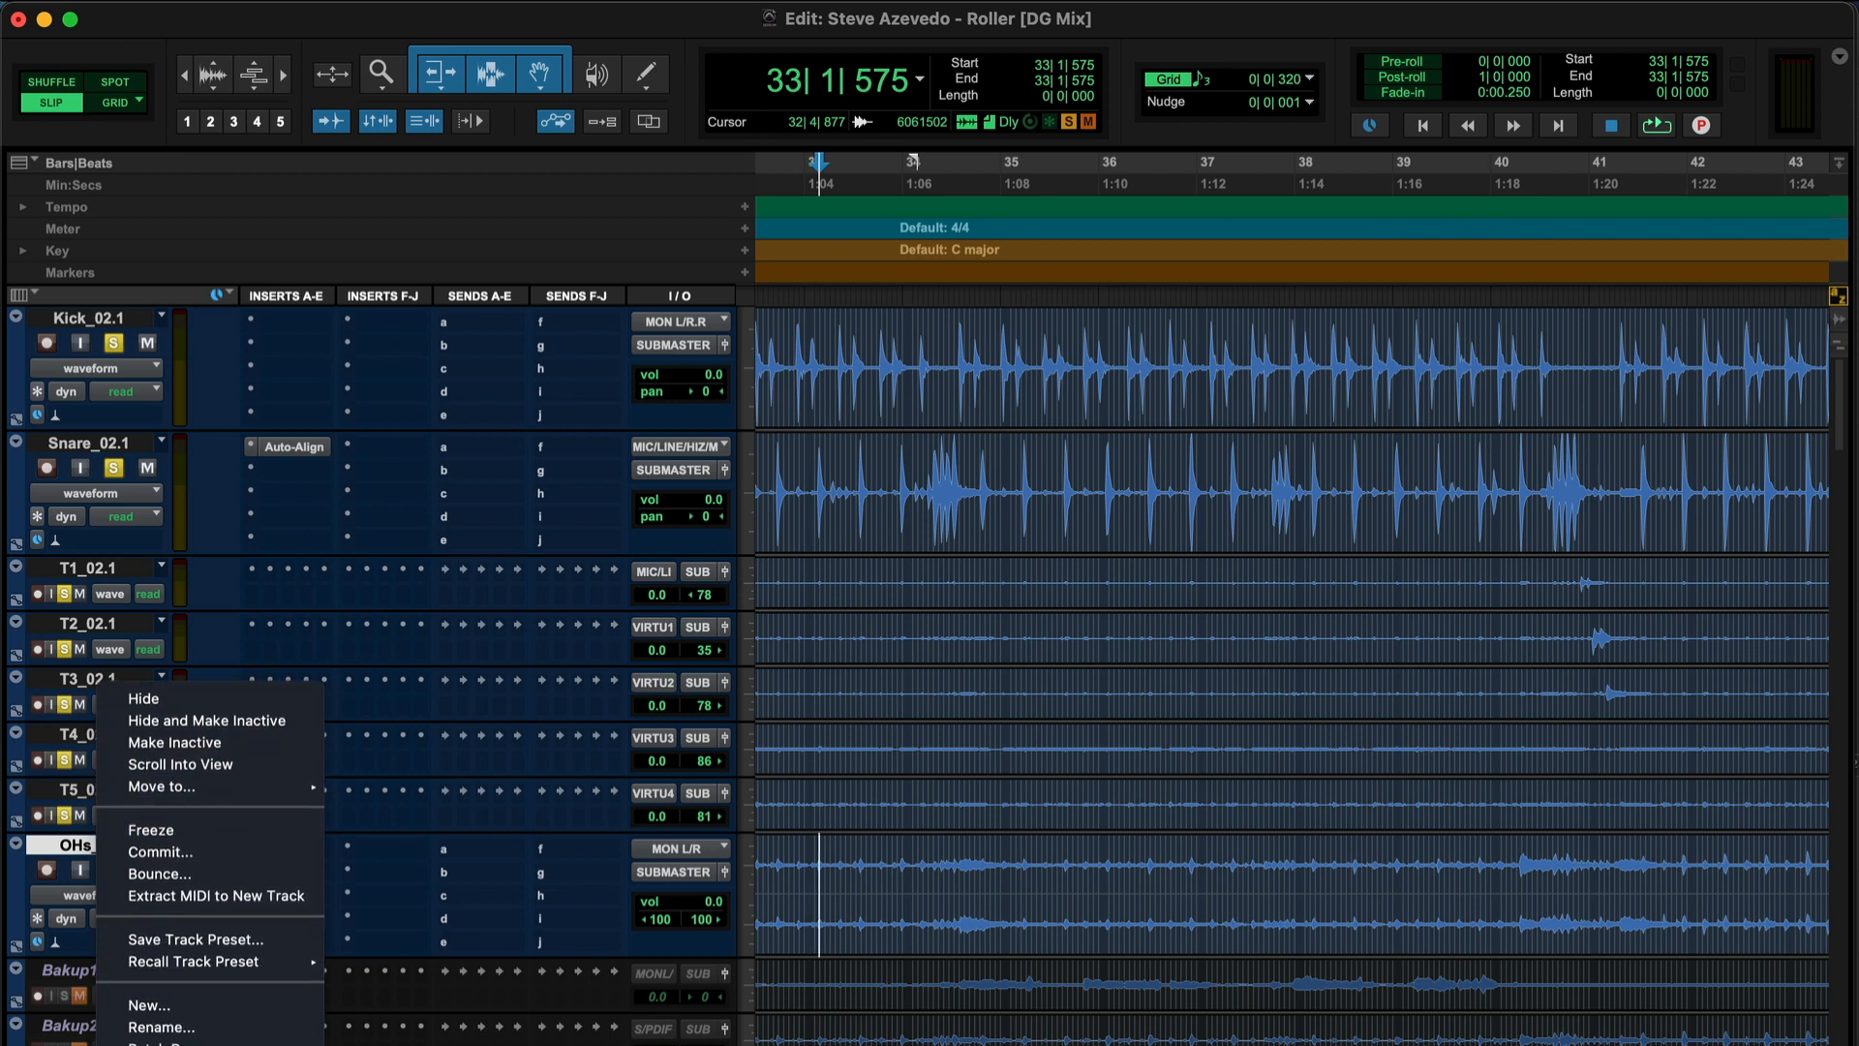
{"action": "left_click", "coordinate": [184, 1043]}
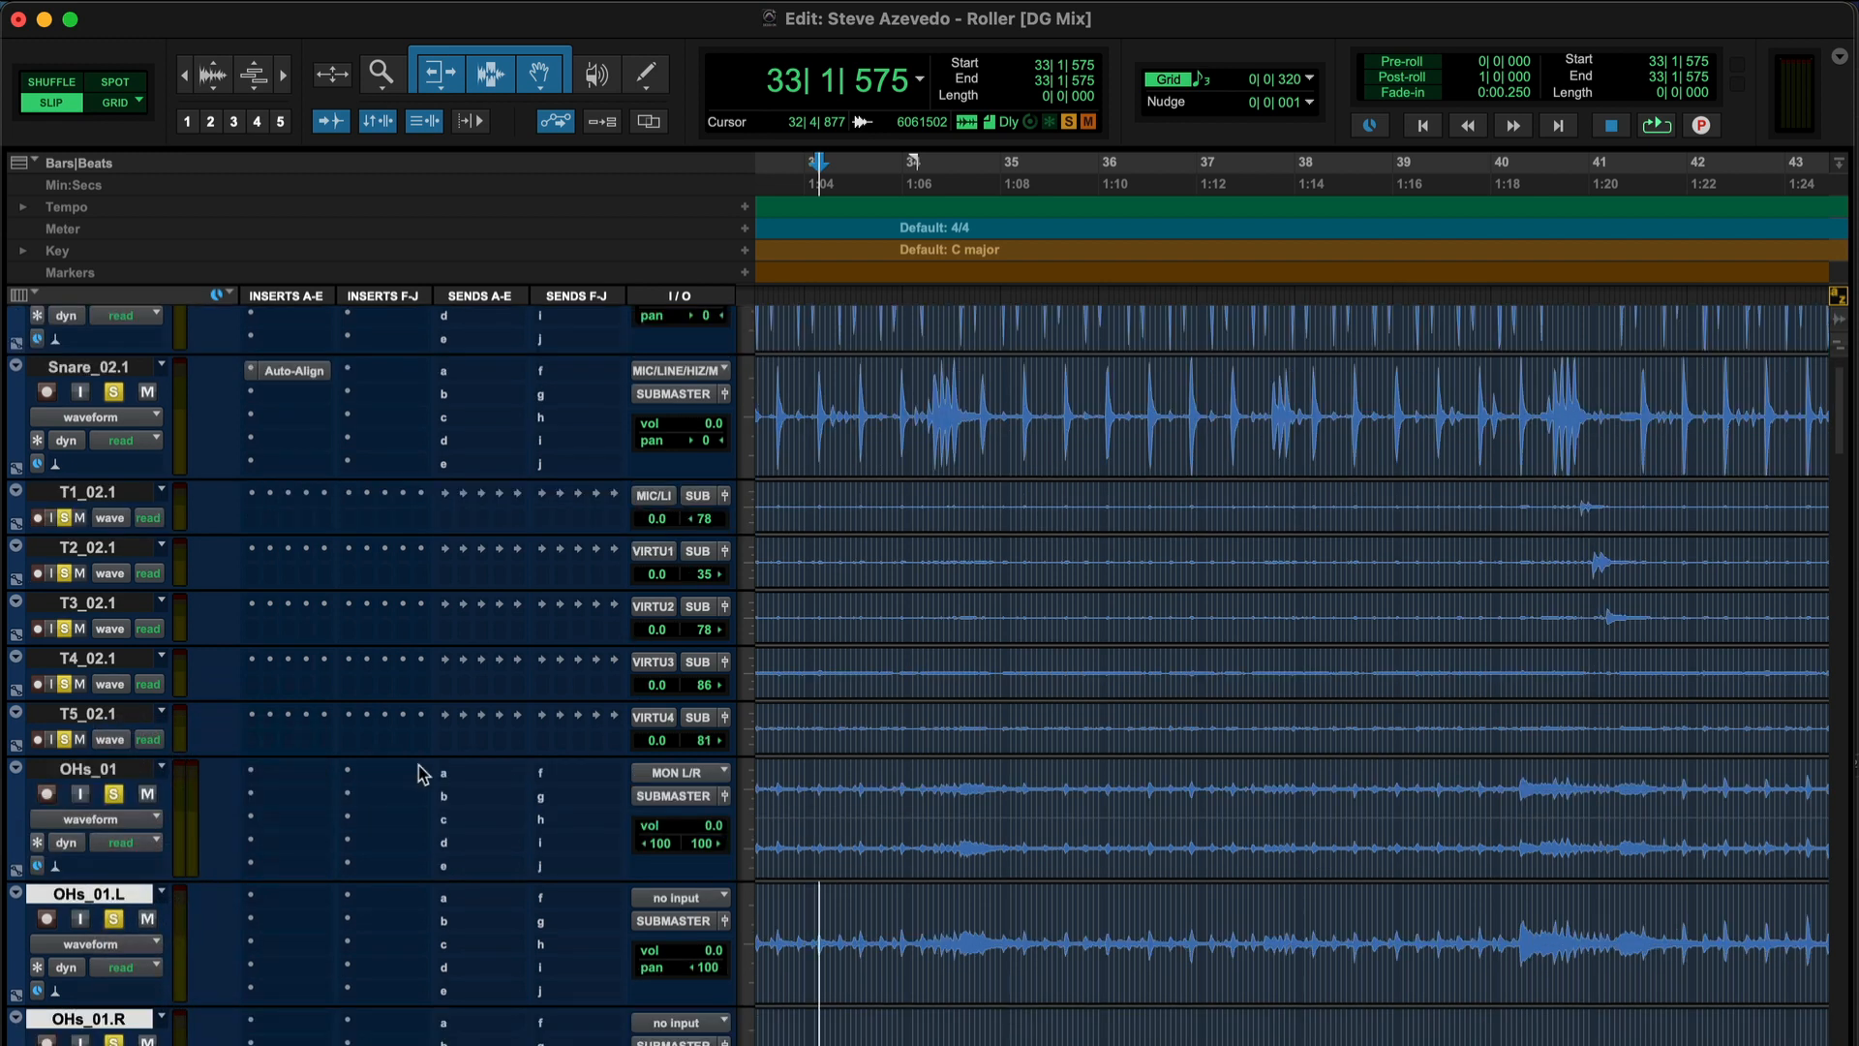
{"action": "scroll", "coordinate": [419, 765], "scroll_direction": "down", "scroll_amount": 2}
{"action": "double_click", "coordinate": [889, 622]}
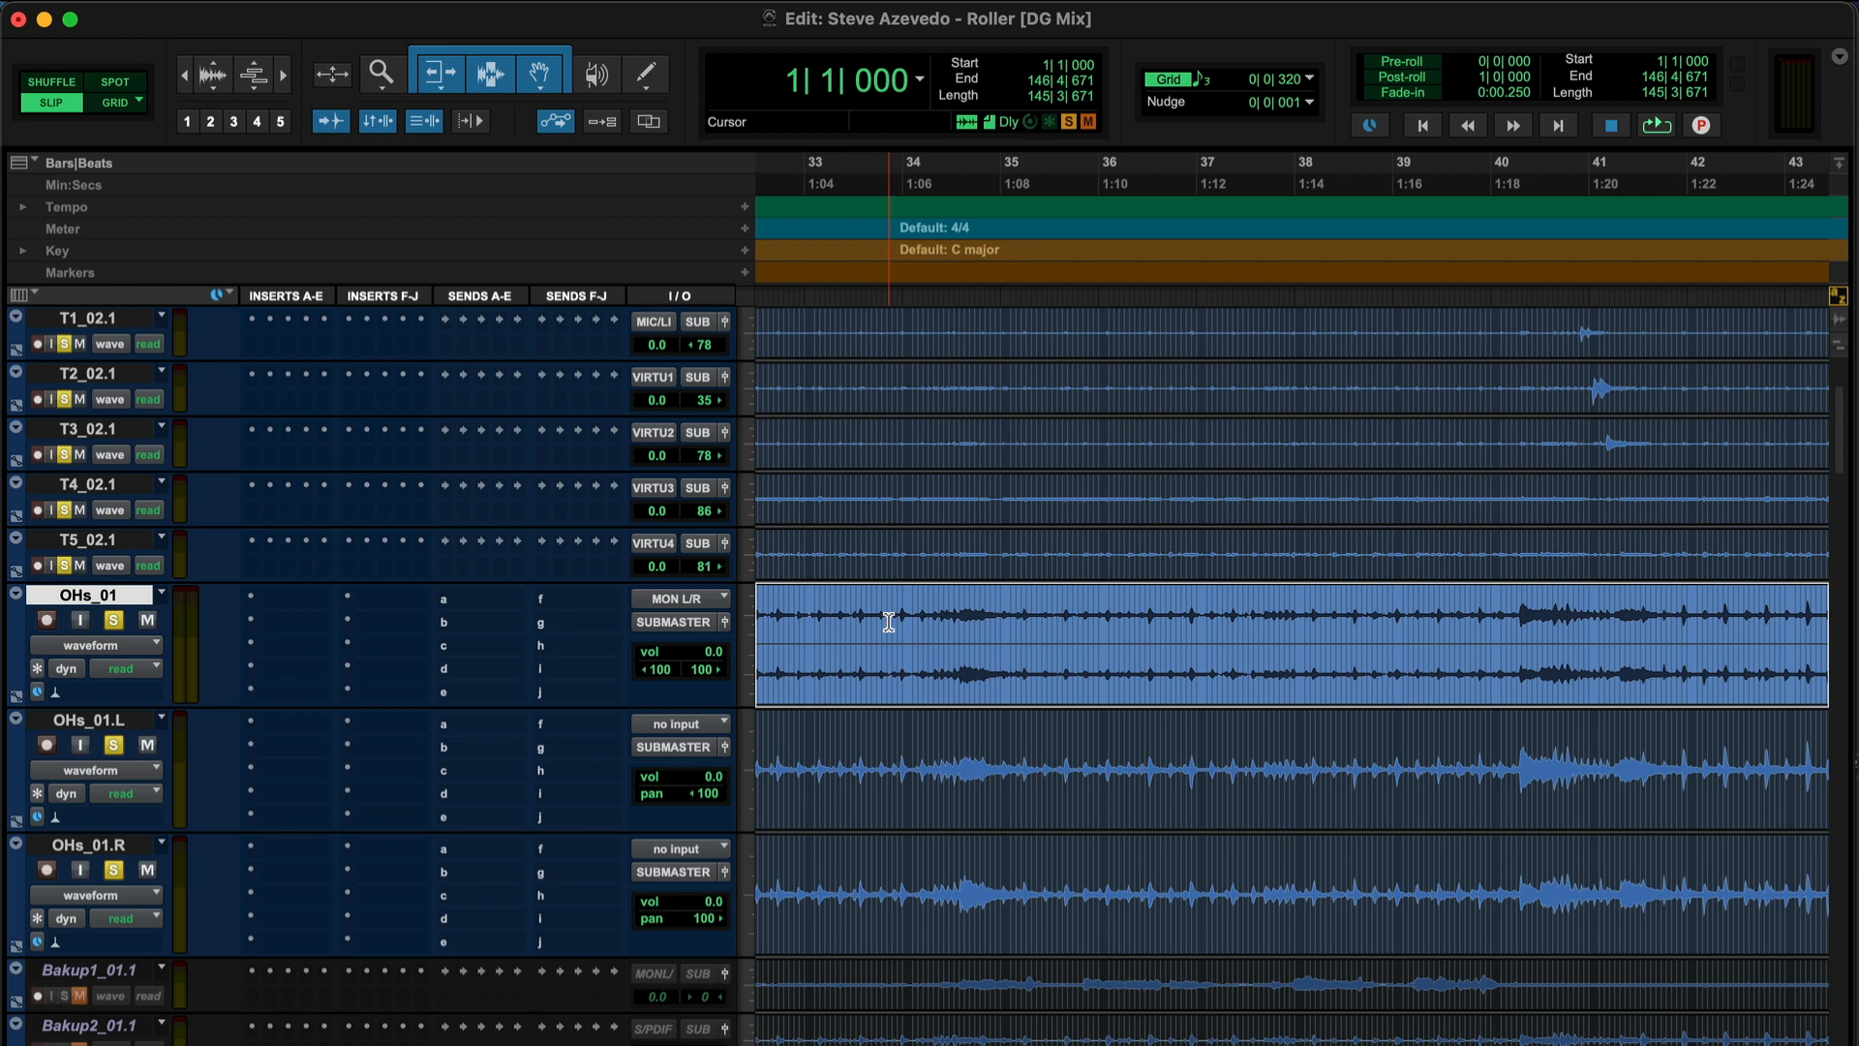
{"action": "key", "text": "Delete"}
Insert the Auto-Align plug-in on the OHs_01.L track and set its receive bus to 1
{"action": "left_click", "coordinate": [95, 722]}
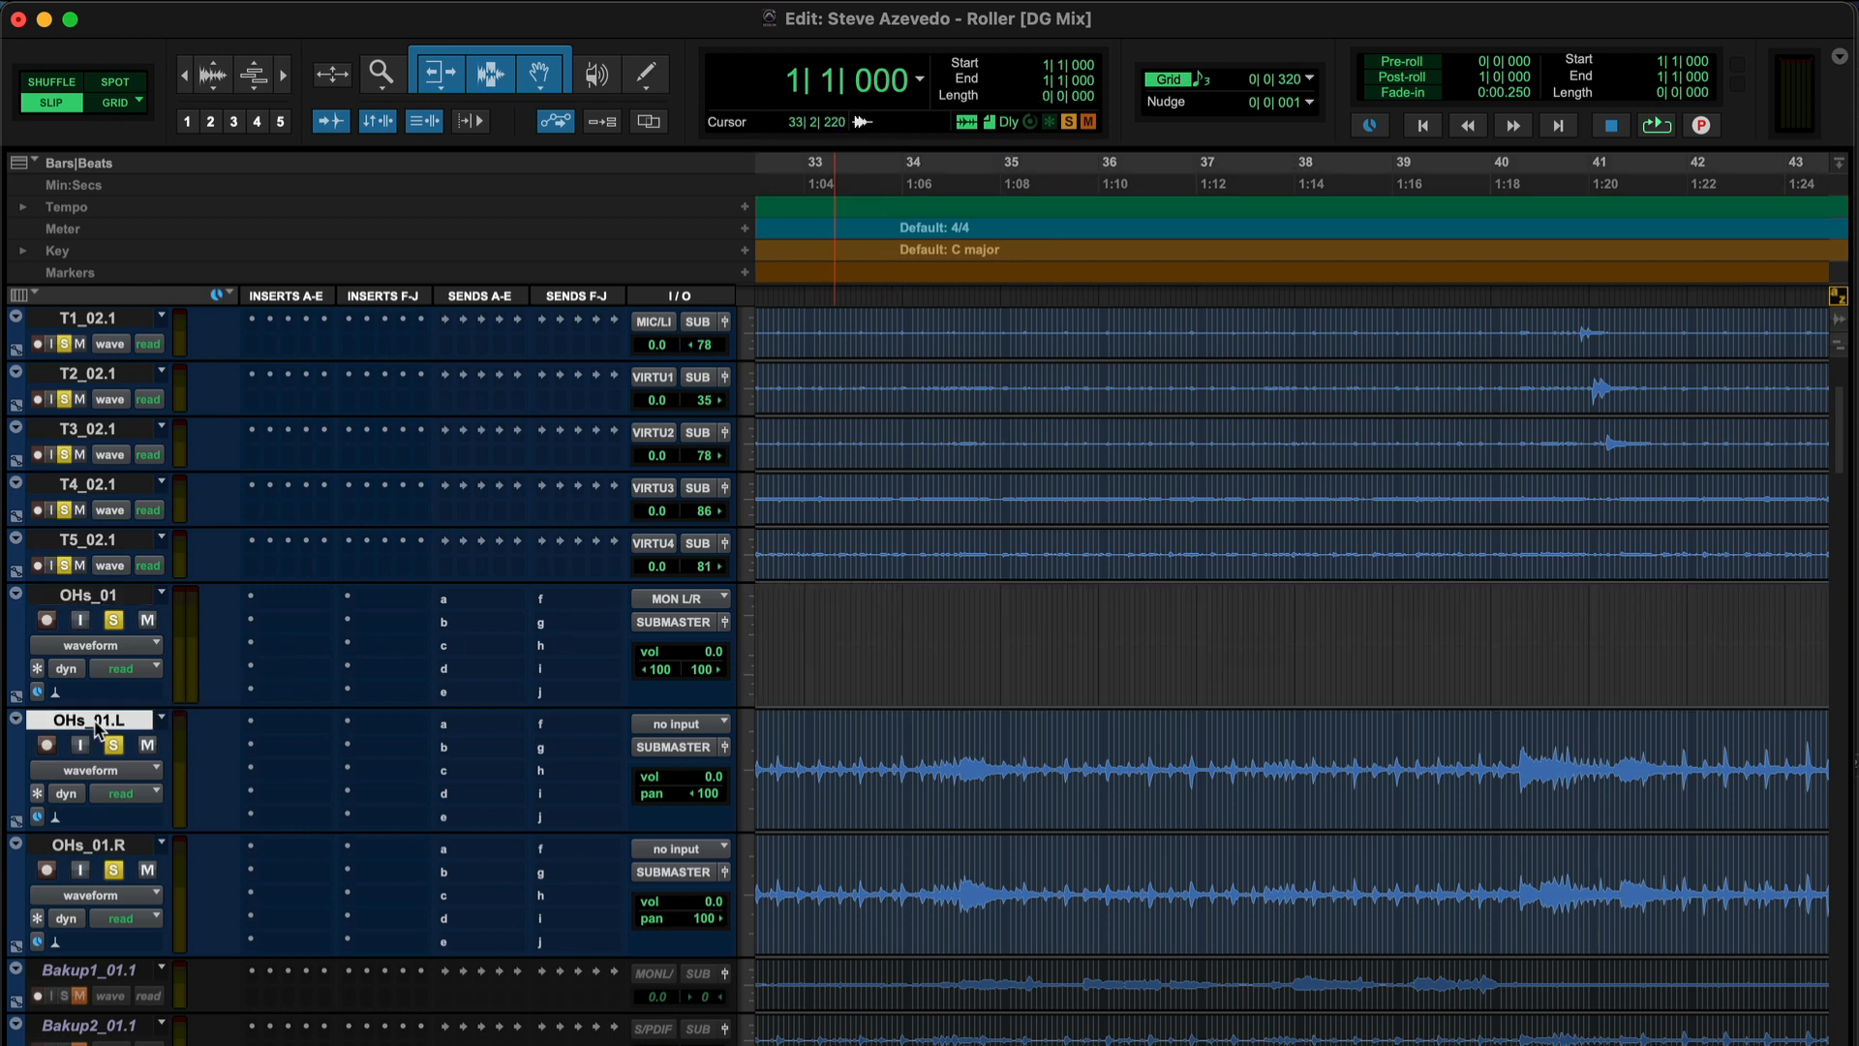
{"action": "left_click", "coordinate": [264, 720]}
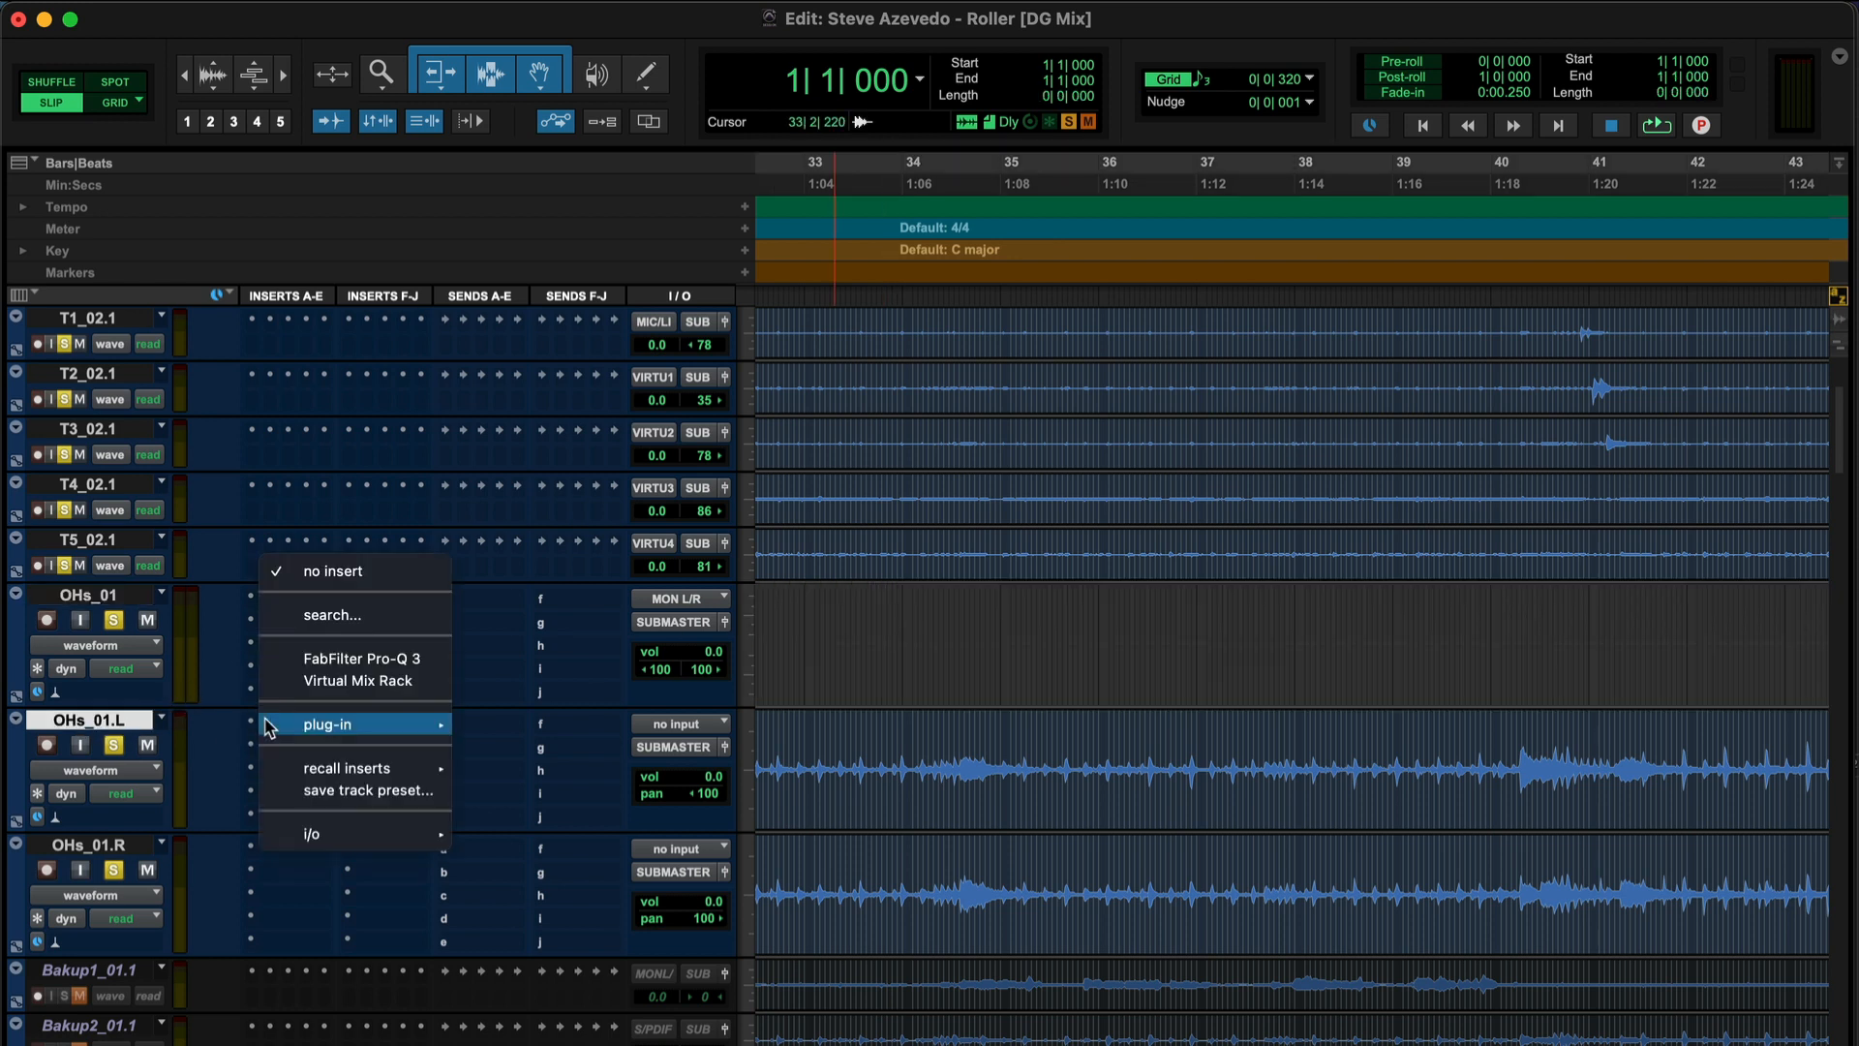
{"action": "key", "text": "Escape"}
{"action": "left_click", "coordinate": [269, 728]}
{"action": "type", "text": "auto"}
{"action": "key", "text": "Return"}
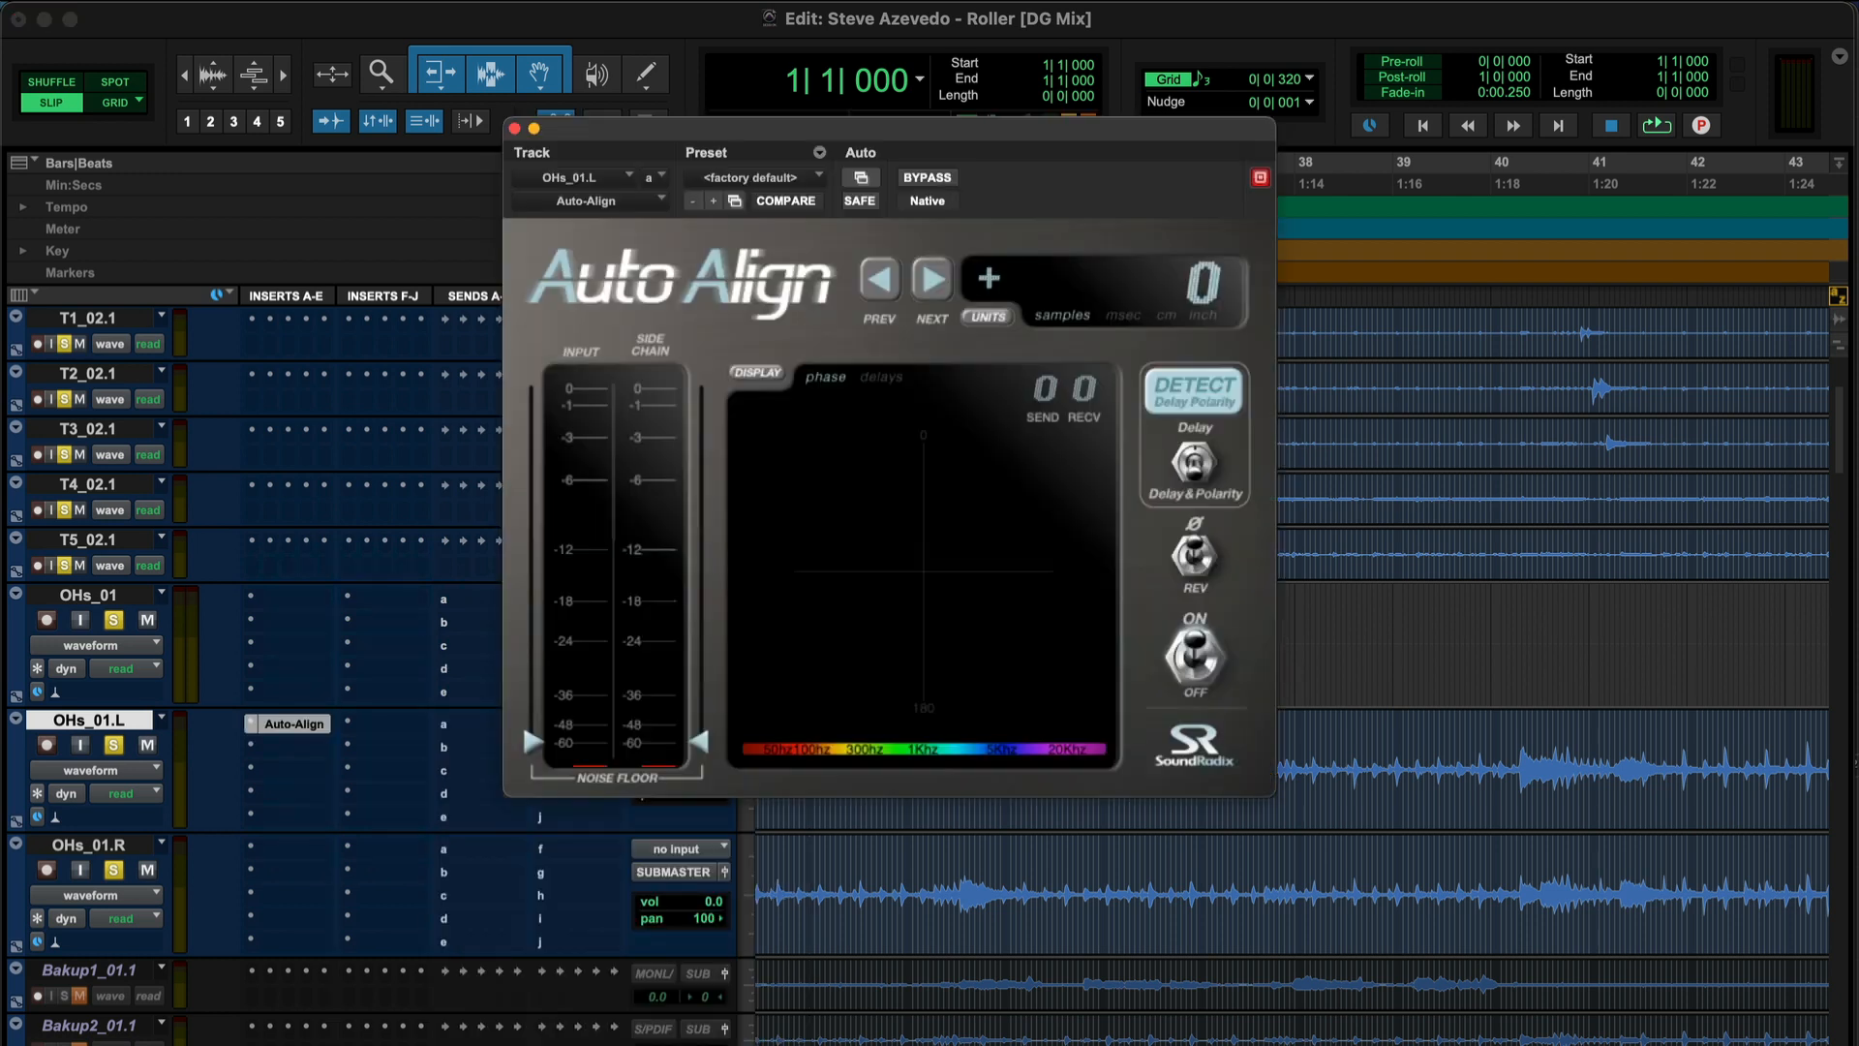
{"action": "left_click", "coordinate": [1089, 392]}
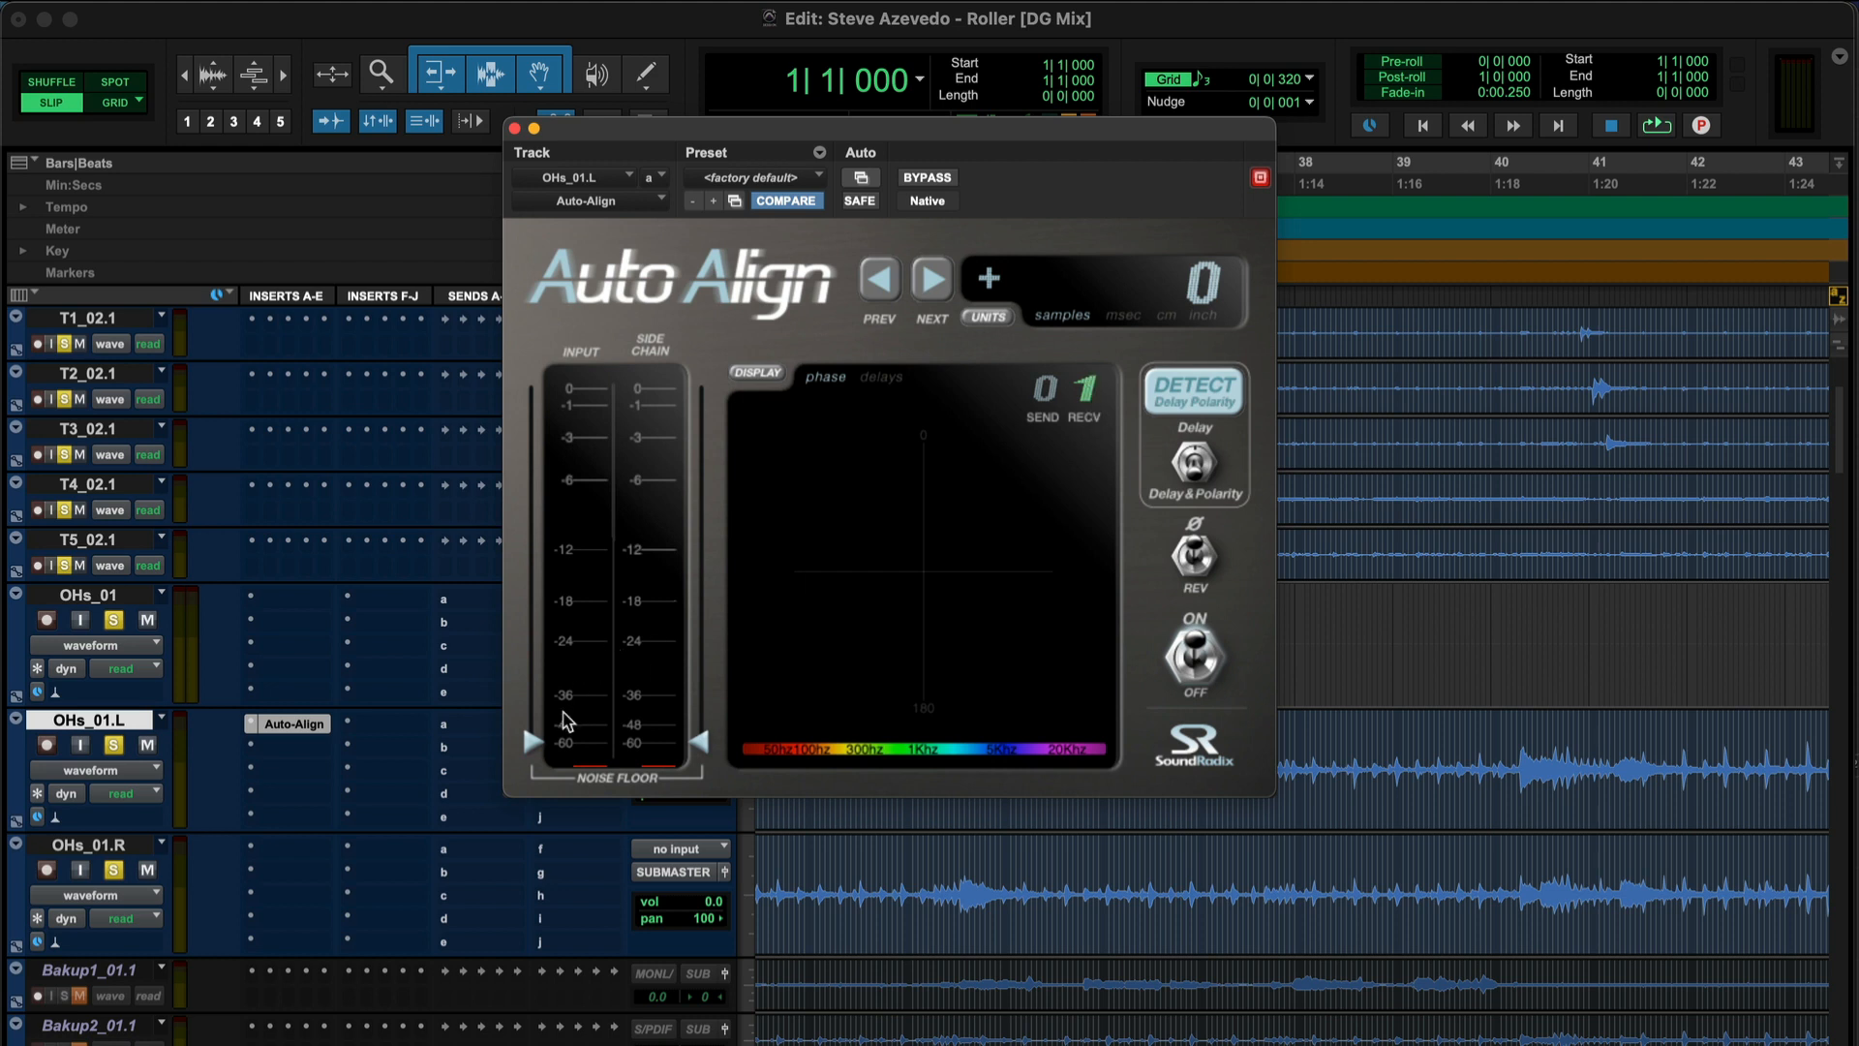
During playback from bar 33, set the OHs_01.L Auto-Align noise floors to about -23 dB for input and -13 dB for side chain
{"action": "key", "text": "space"}
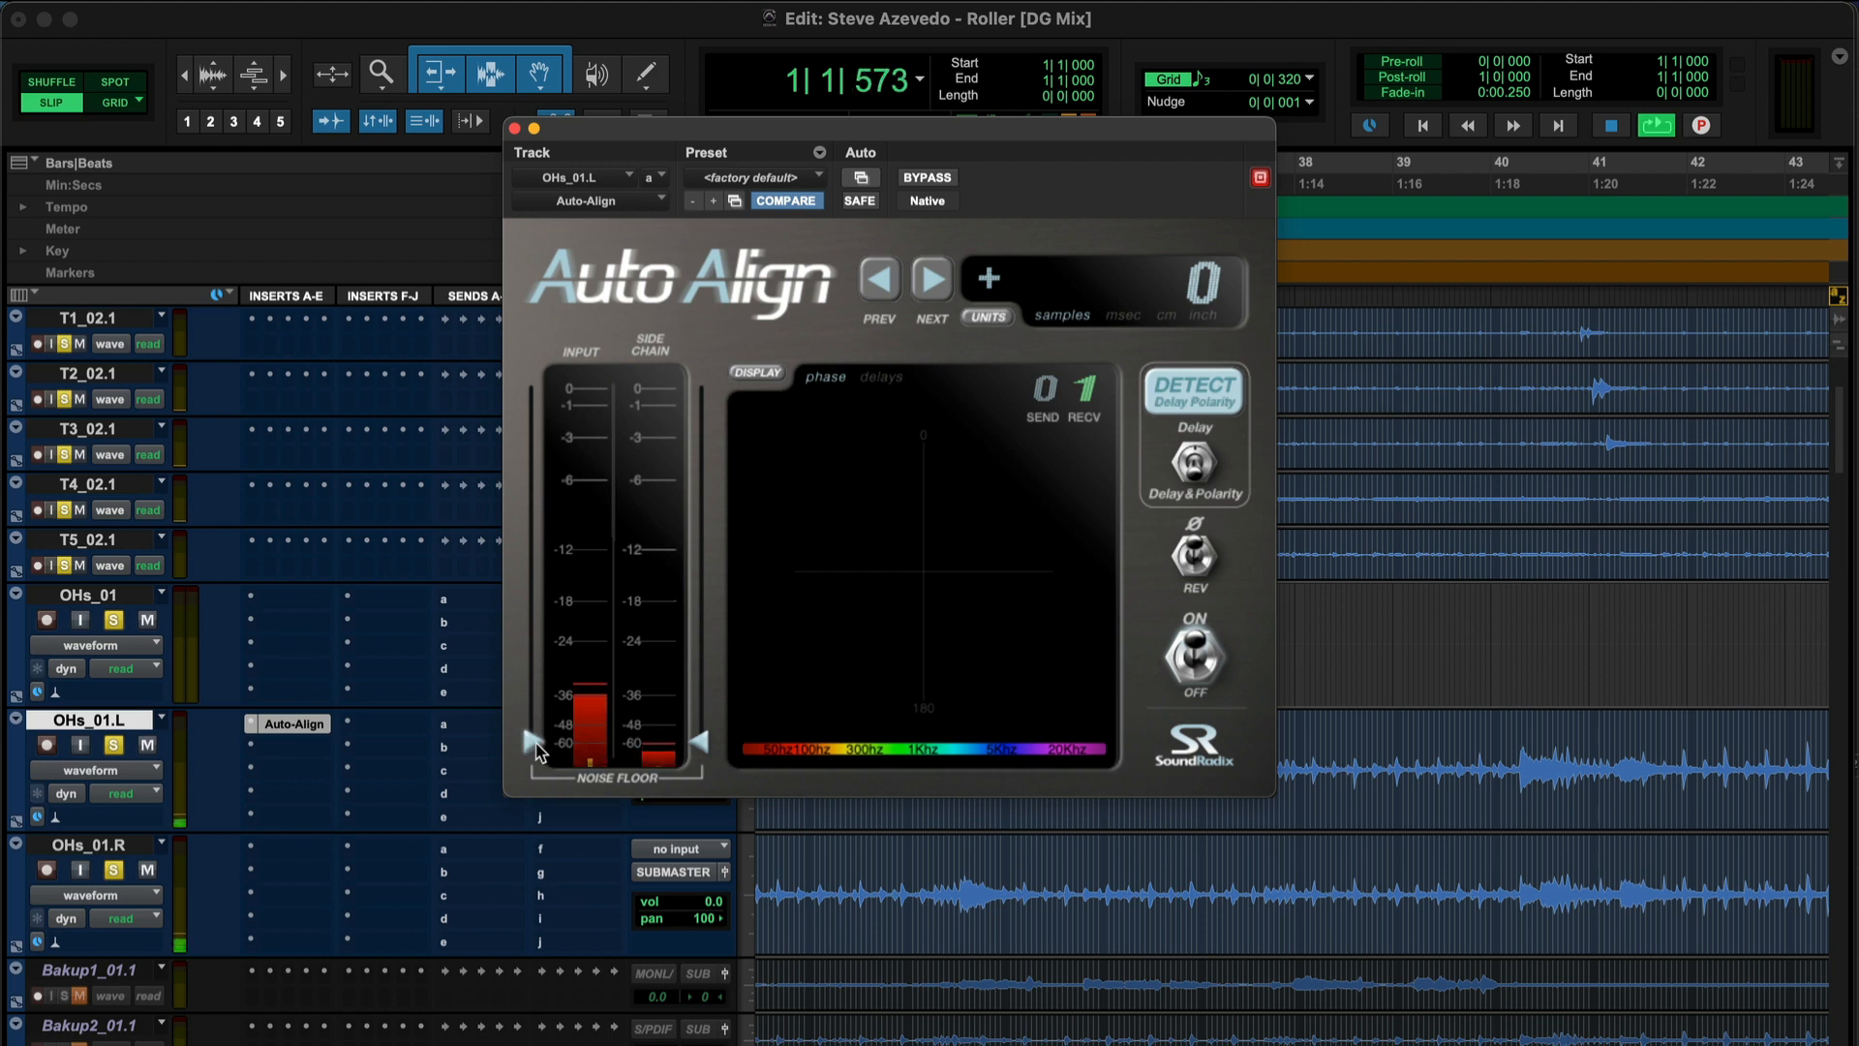
{"action": "left_click", "coordinate": [935, 879]}
{"action": "left_click", "coordinate": [856, 888]}
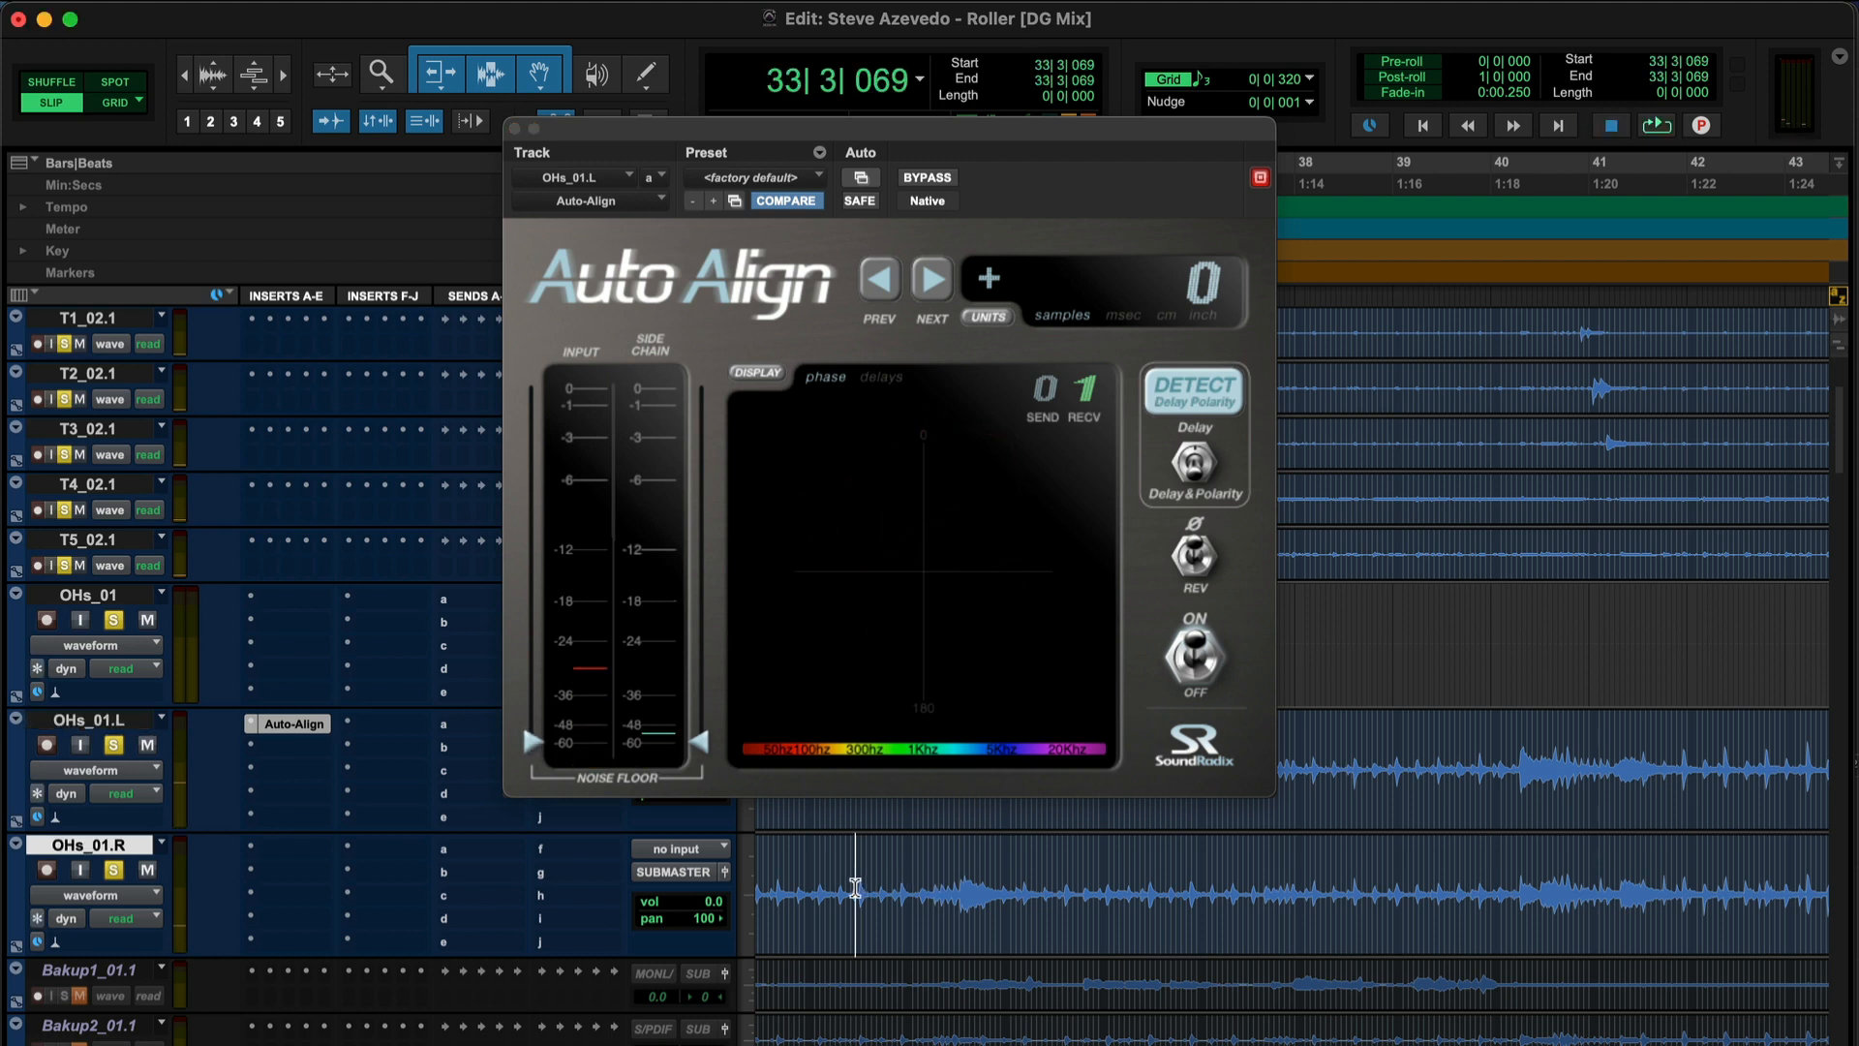
{"action": "key", "text": "space"}
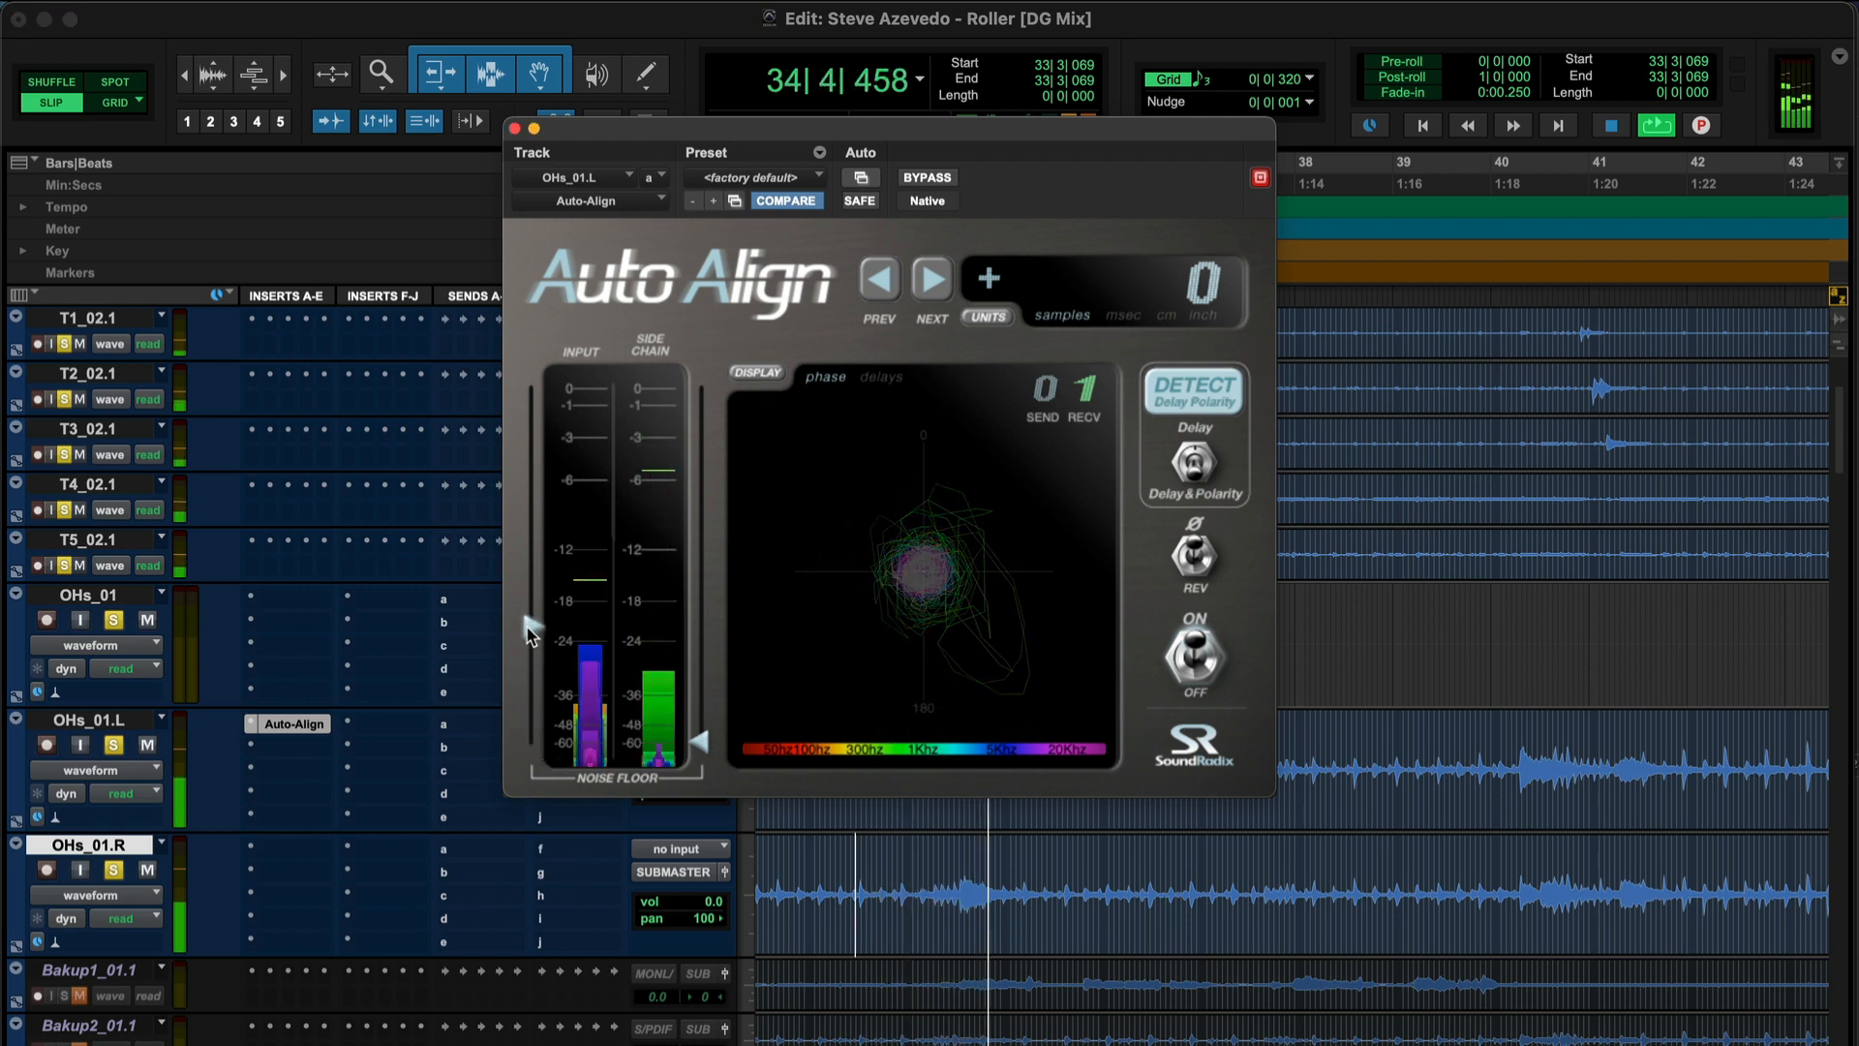
{"action": "key", "text": "space"}
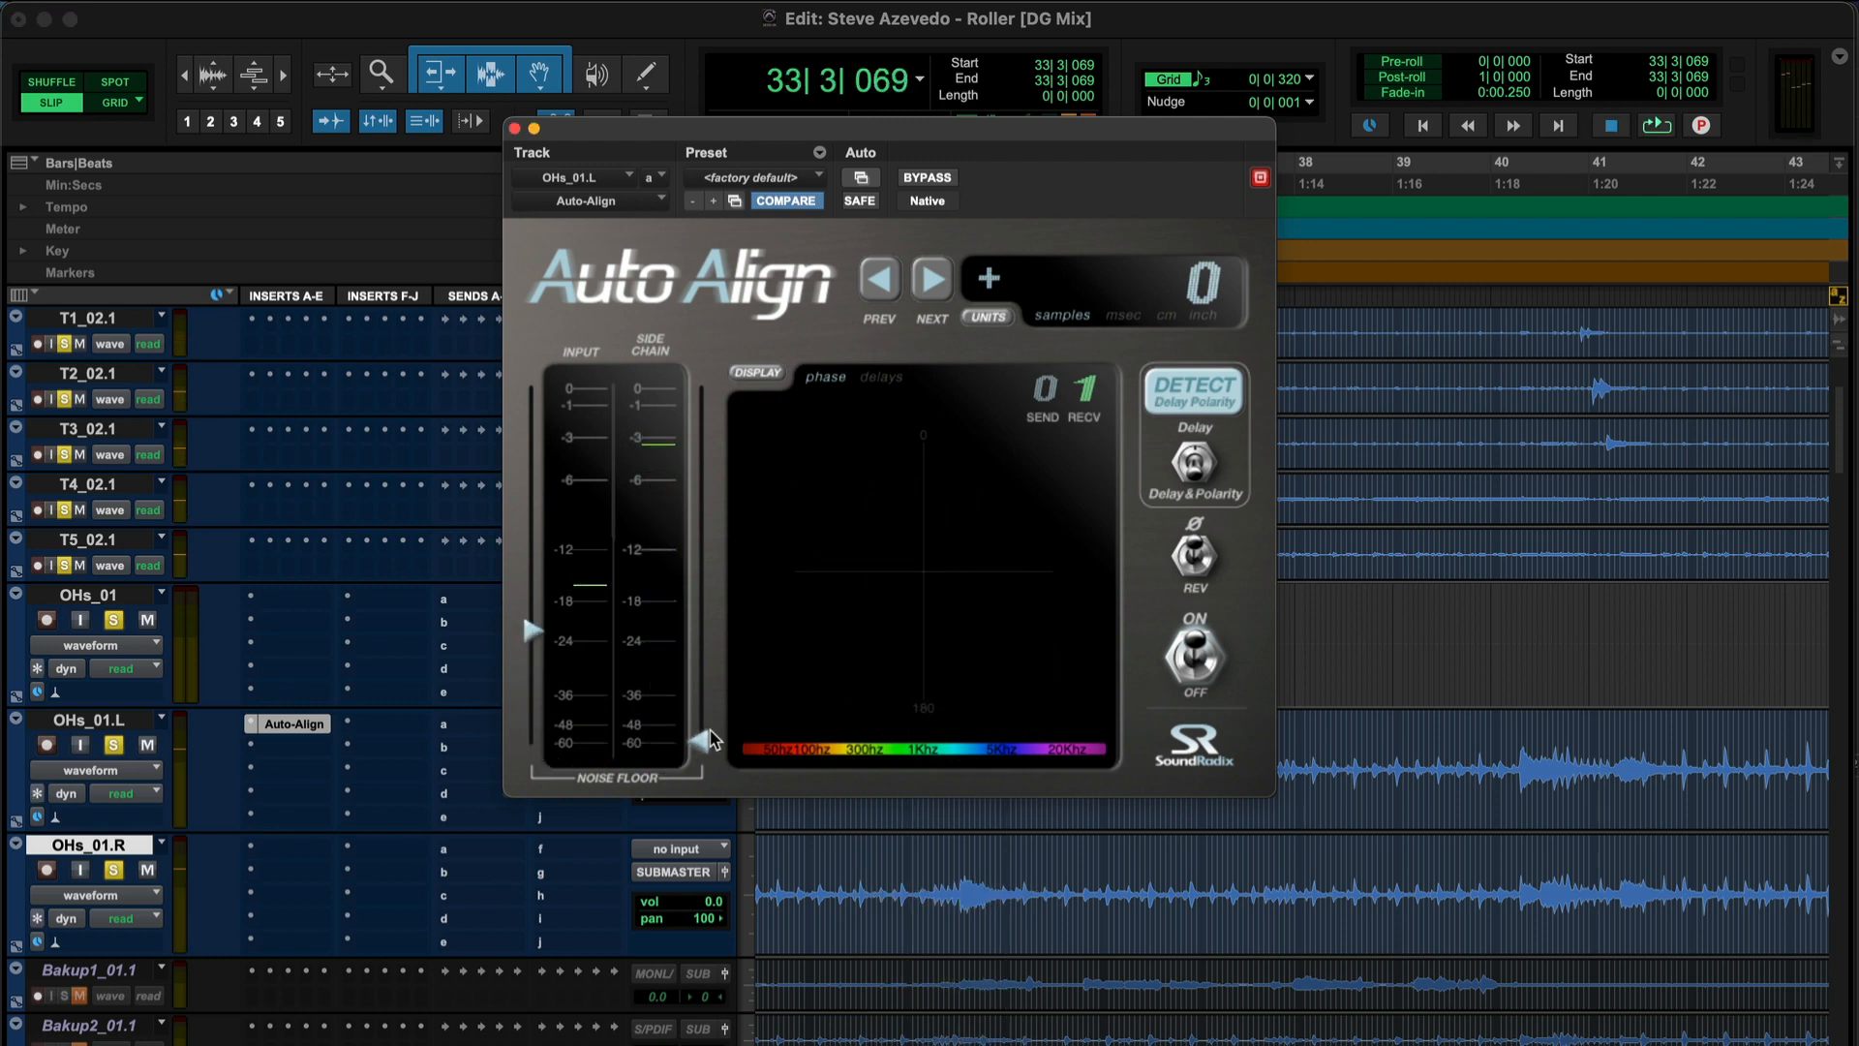
{"action": "key", "text": "space"}
{"action": "left_click_drag", "start_coordinate": [704, 700], "coordinate": [701, 557]}
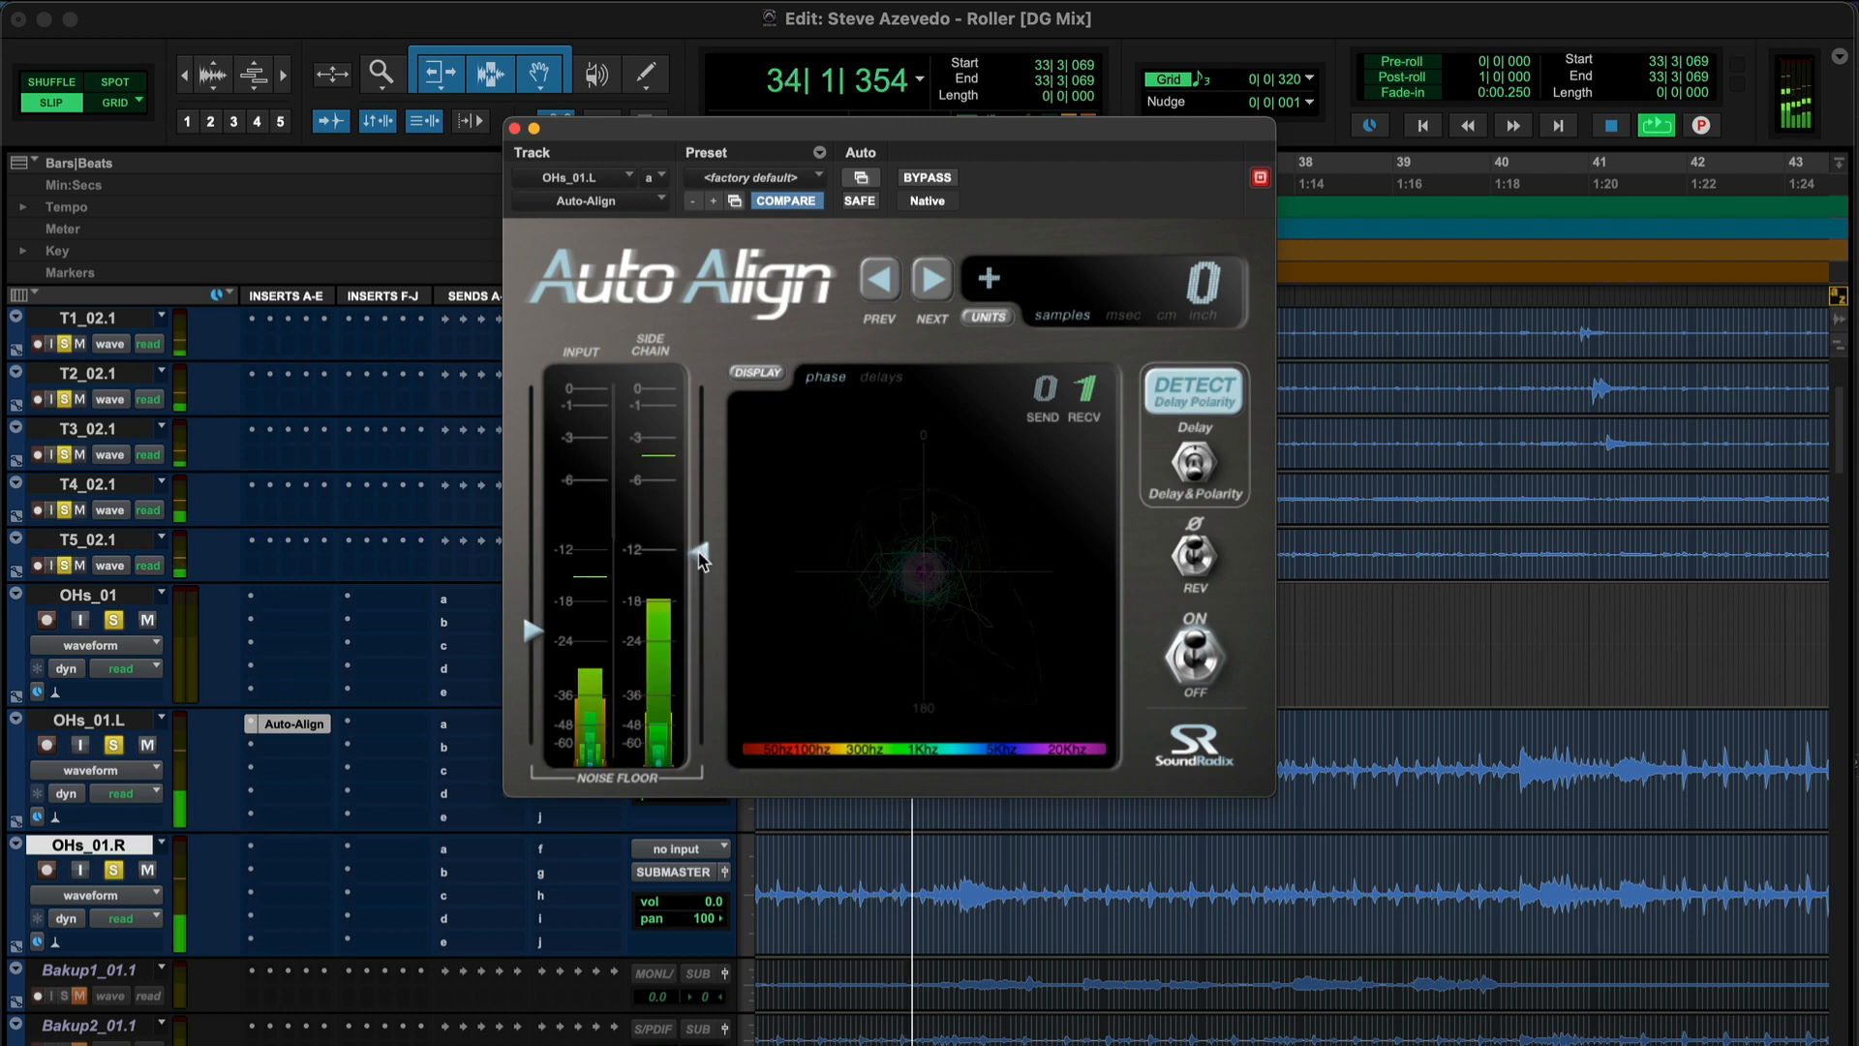
{"action": "key", "text": "space"}
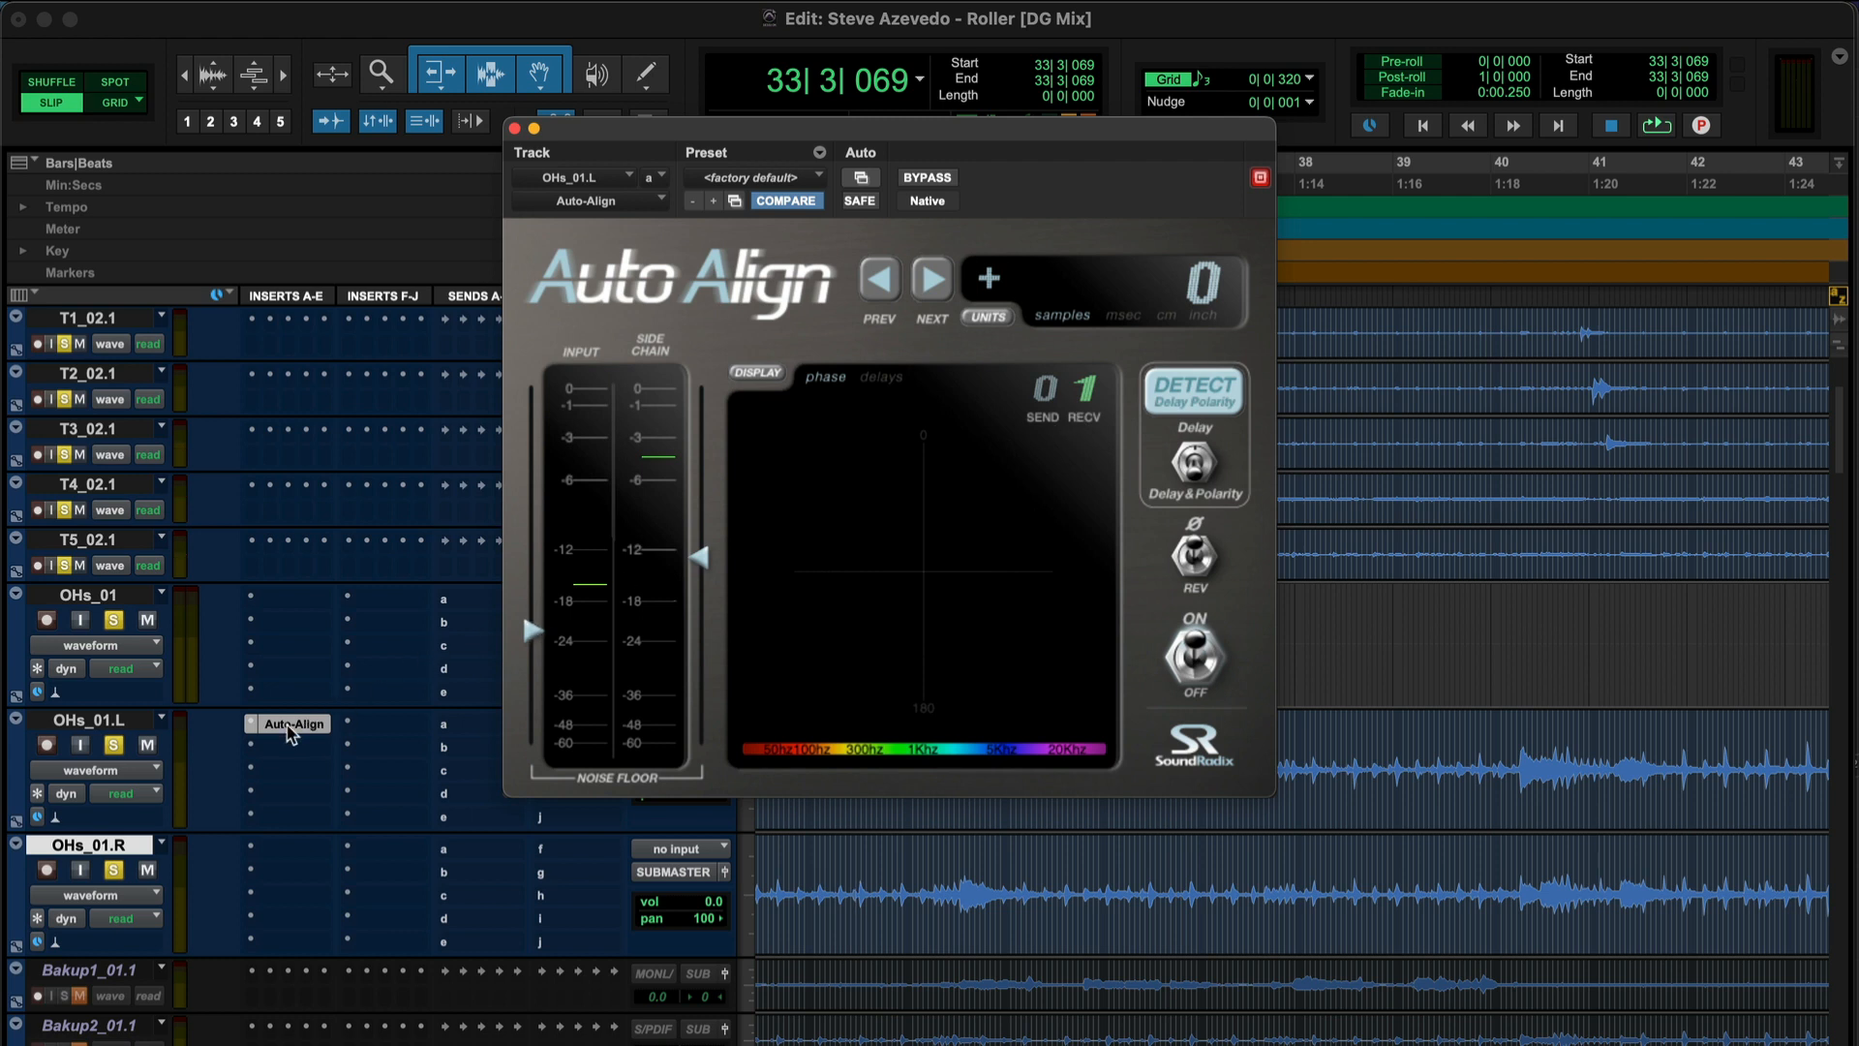
Copy Auto-Align from OHs_01.L to OHs_01.R and run delay detection on OHs_01.L during playback
{"action": "left_click_drag", "start_coordinate": [291, 734], "coordinate": [288, 853]}
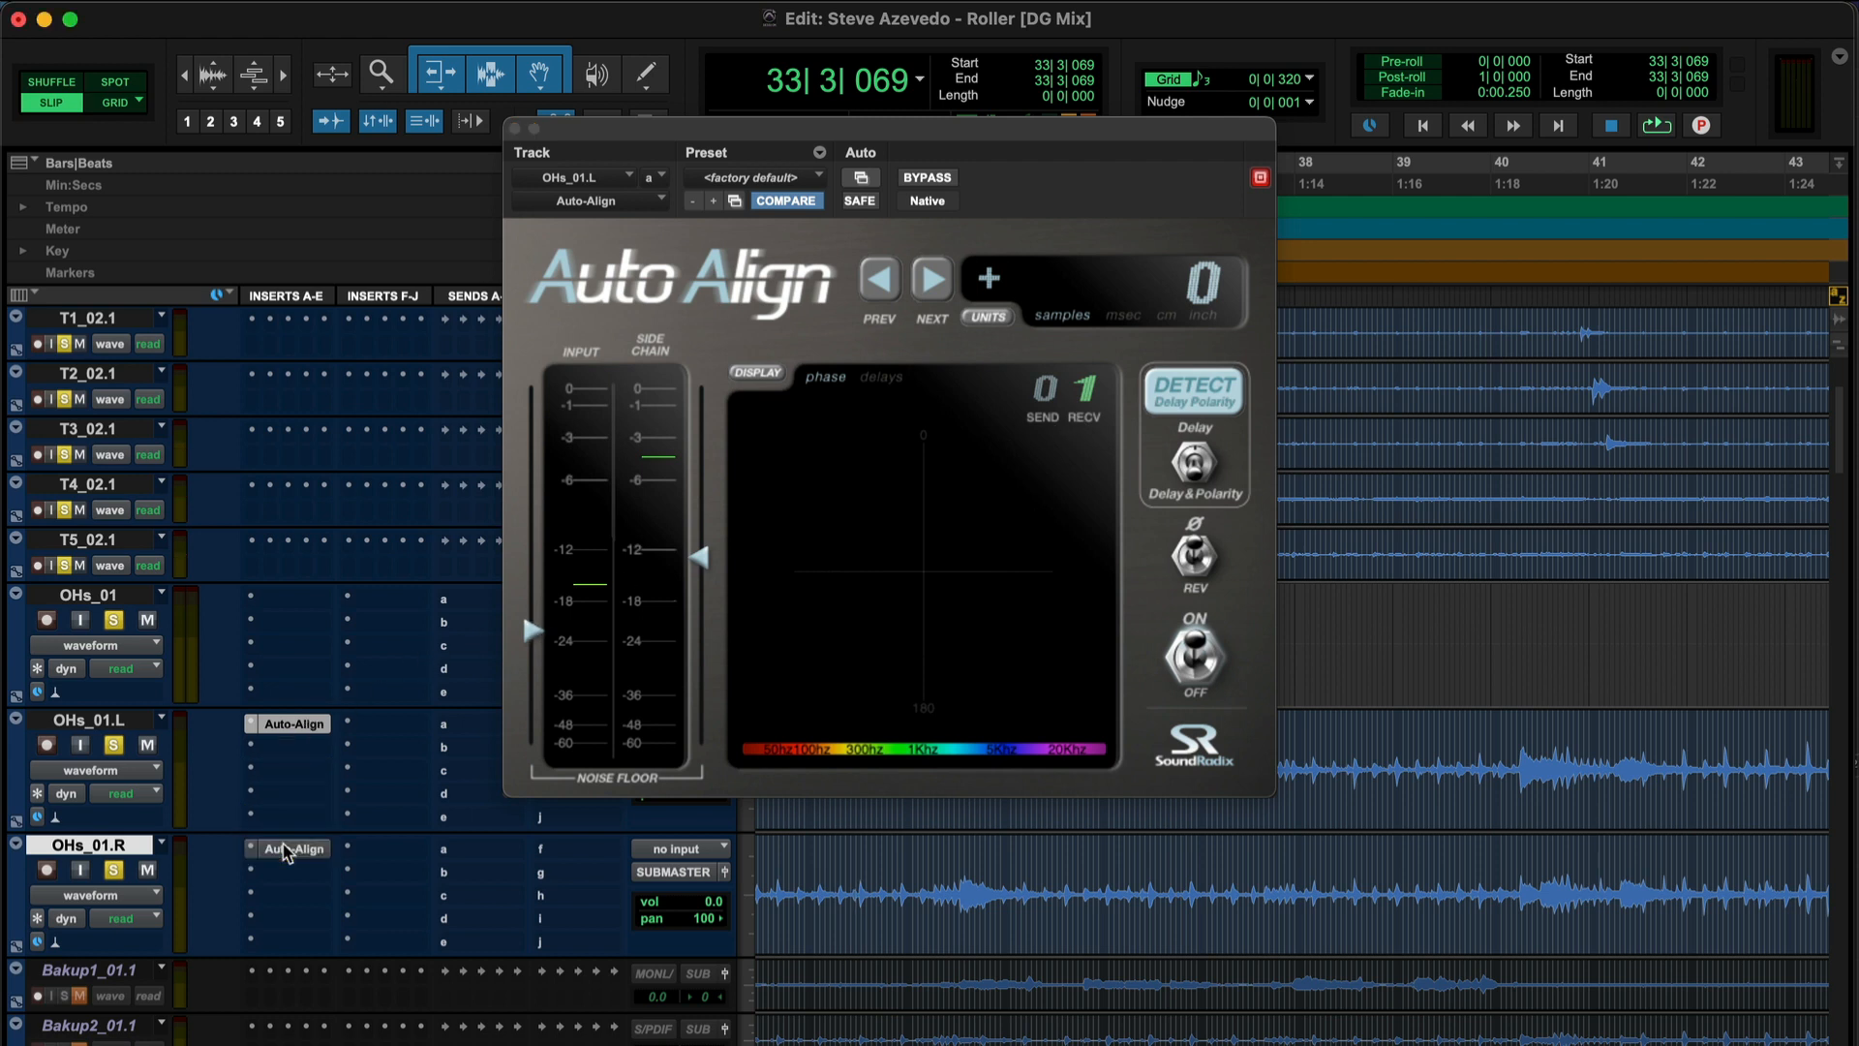
{"action": "left_click", "coordinate": [288, 727]}
{"action": "left_click", "coordinate": [1199, 397]}
{"action": "key", "text": "space"}
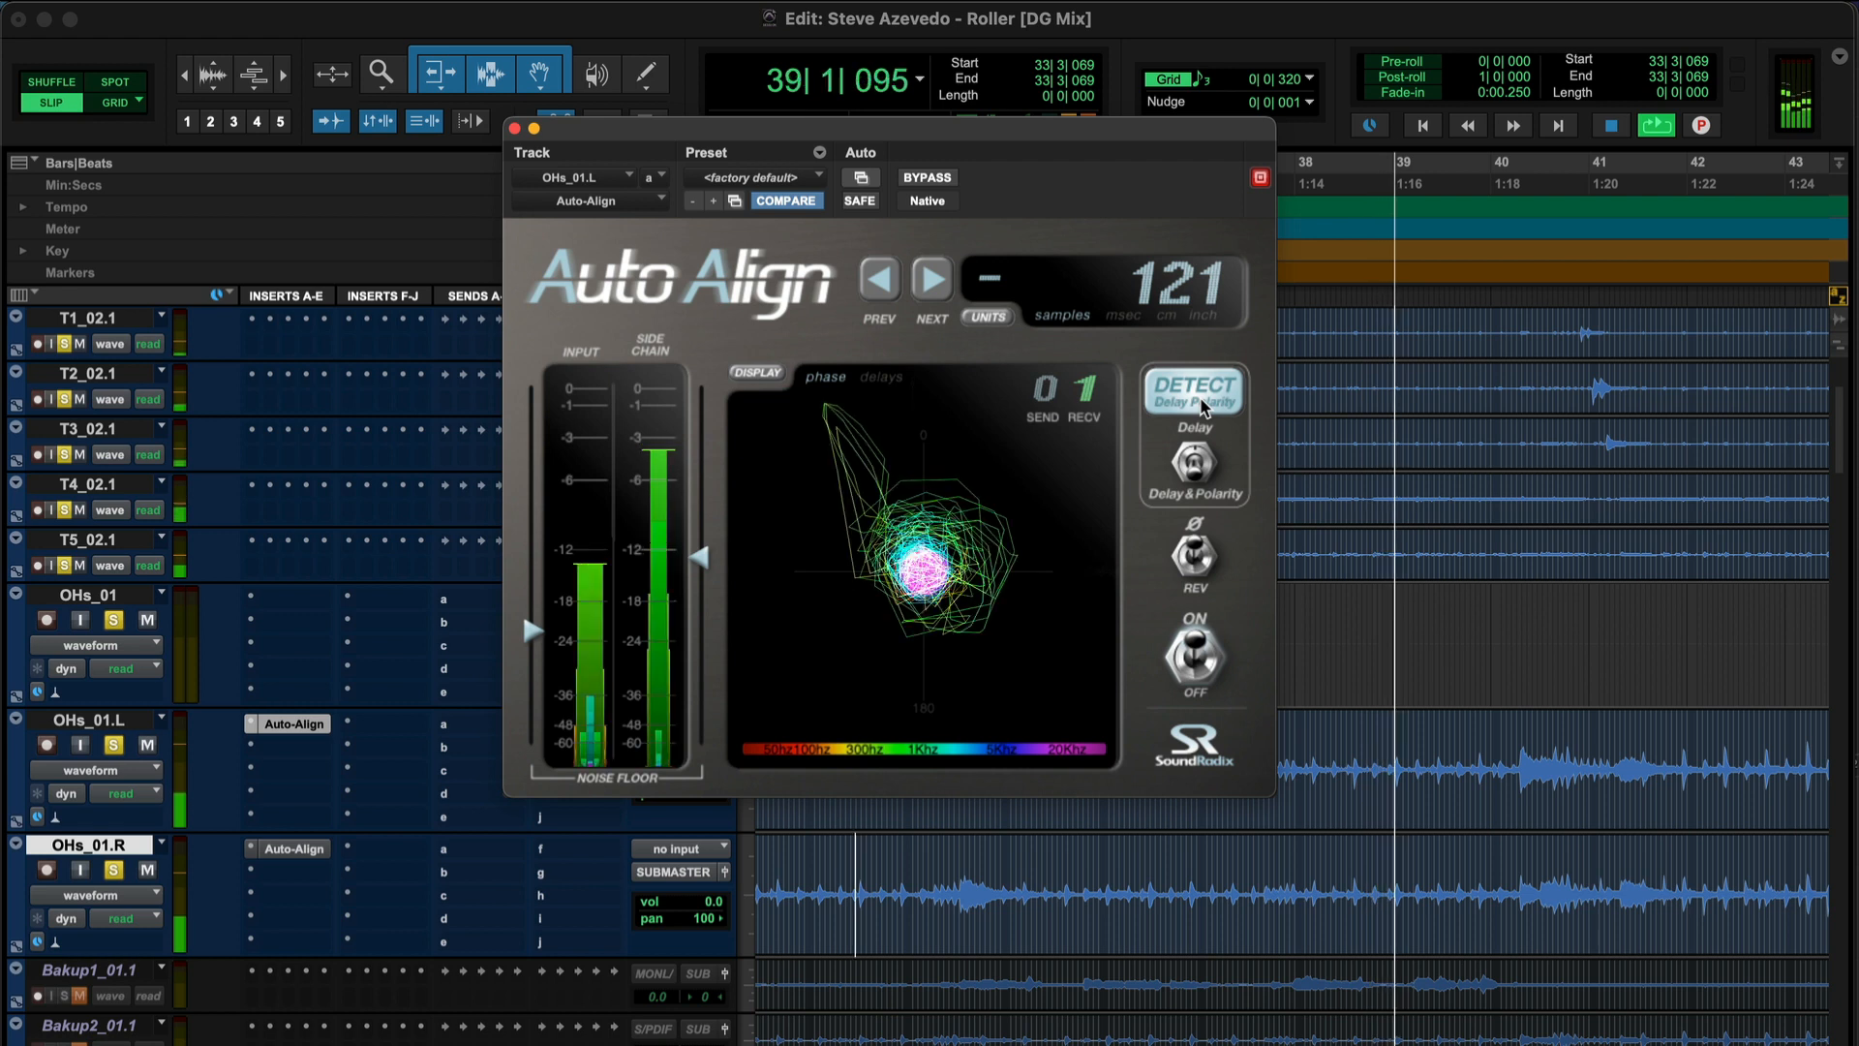
{"action": "key", "text": "space"}
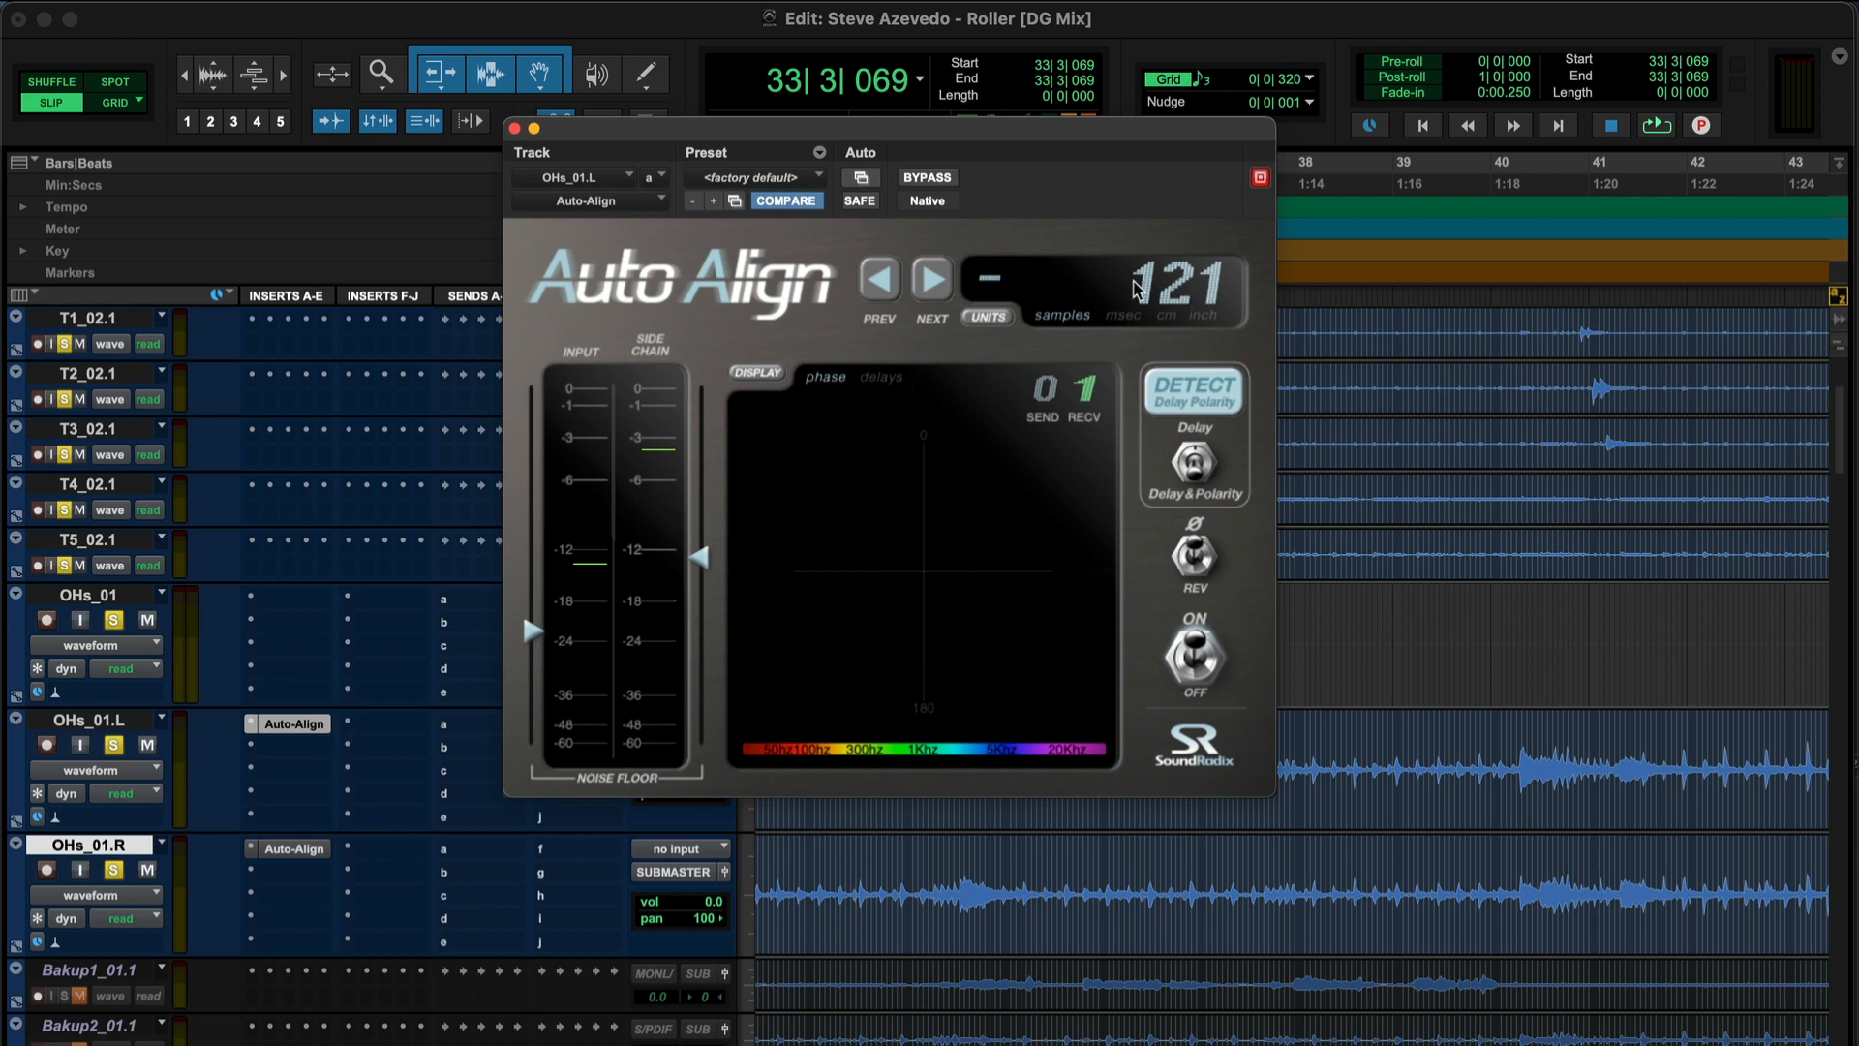
Run Auto-Align delay detection on OHs_01.R during playback, review the OHs_01.L instance and close the plug-in window
{"action": "left_click", "coordinate": [292, 849]}
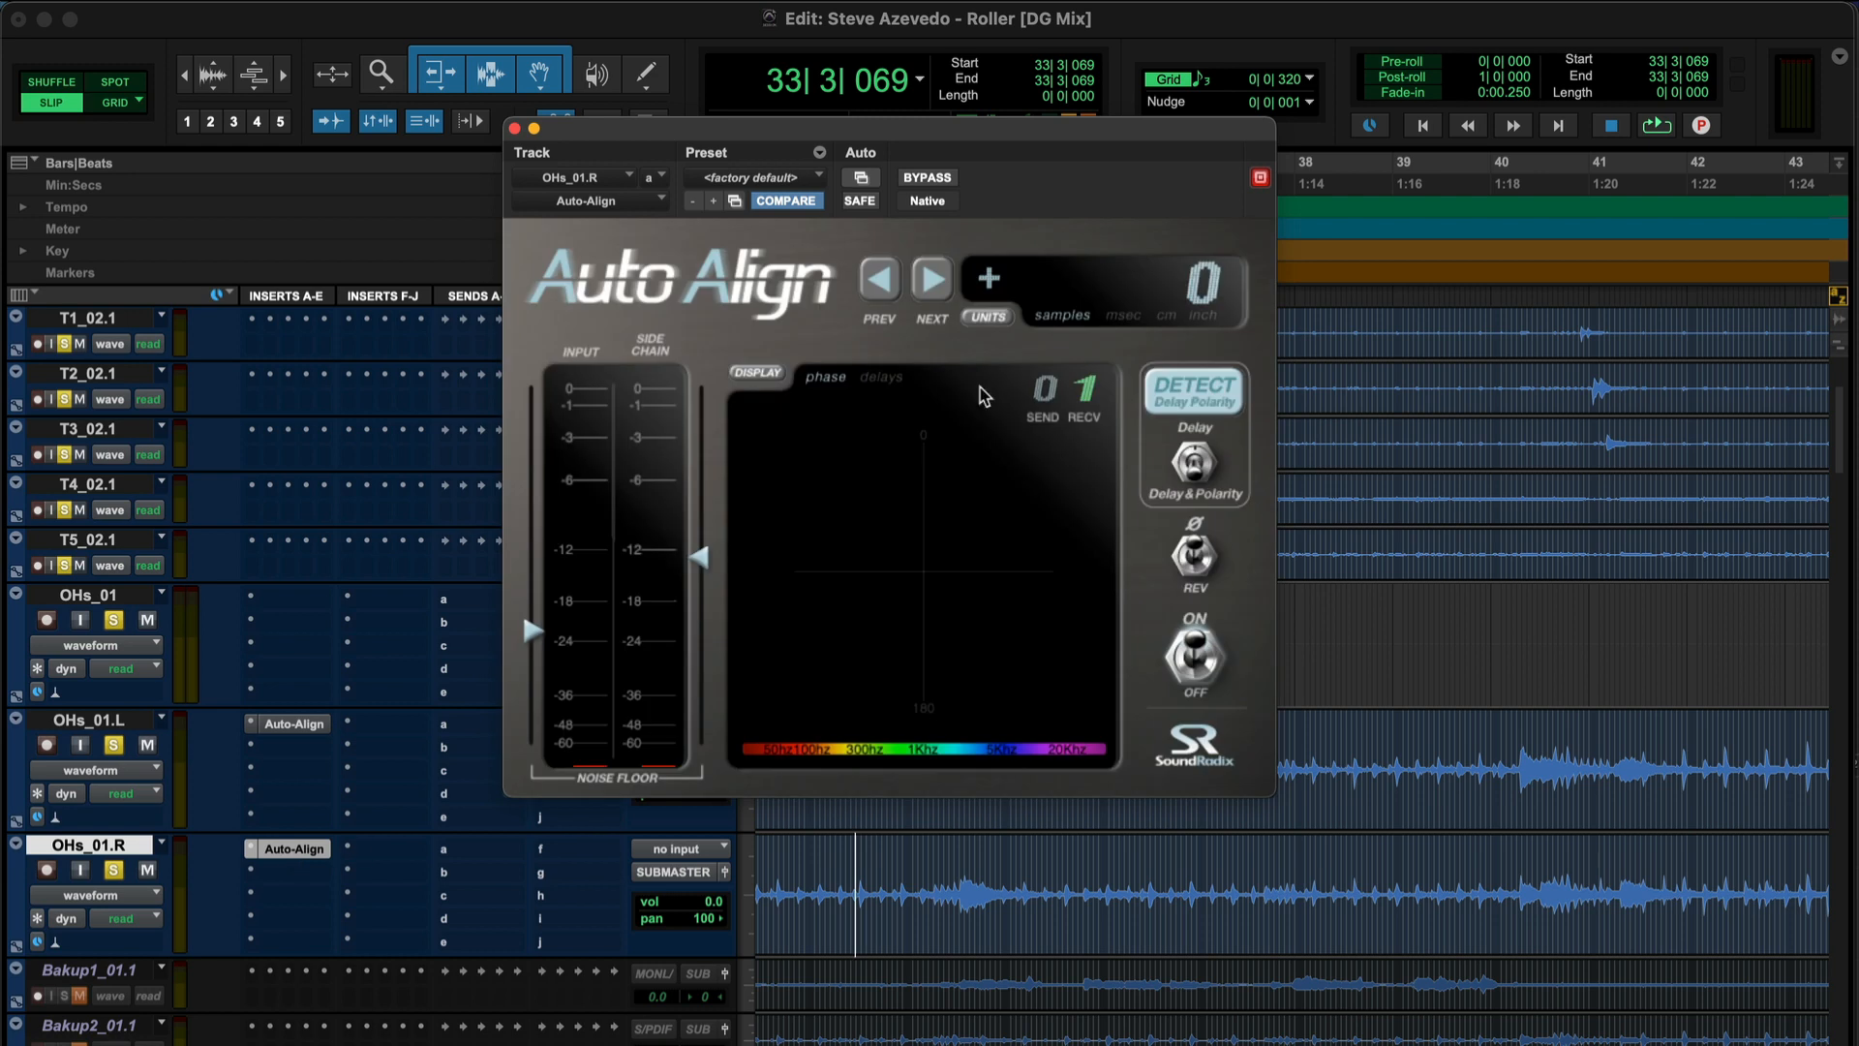
{"action": "left_click", "coordinate": [1183, 386]}
{"action": "key", "text": "space"}
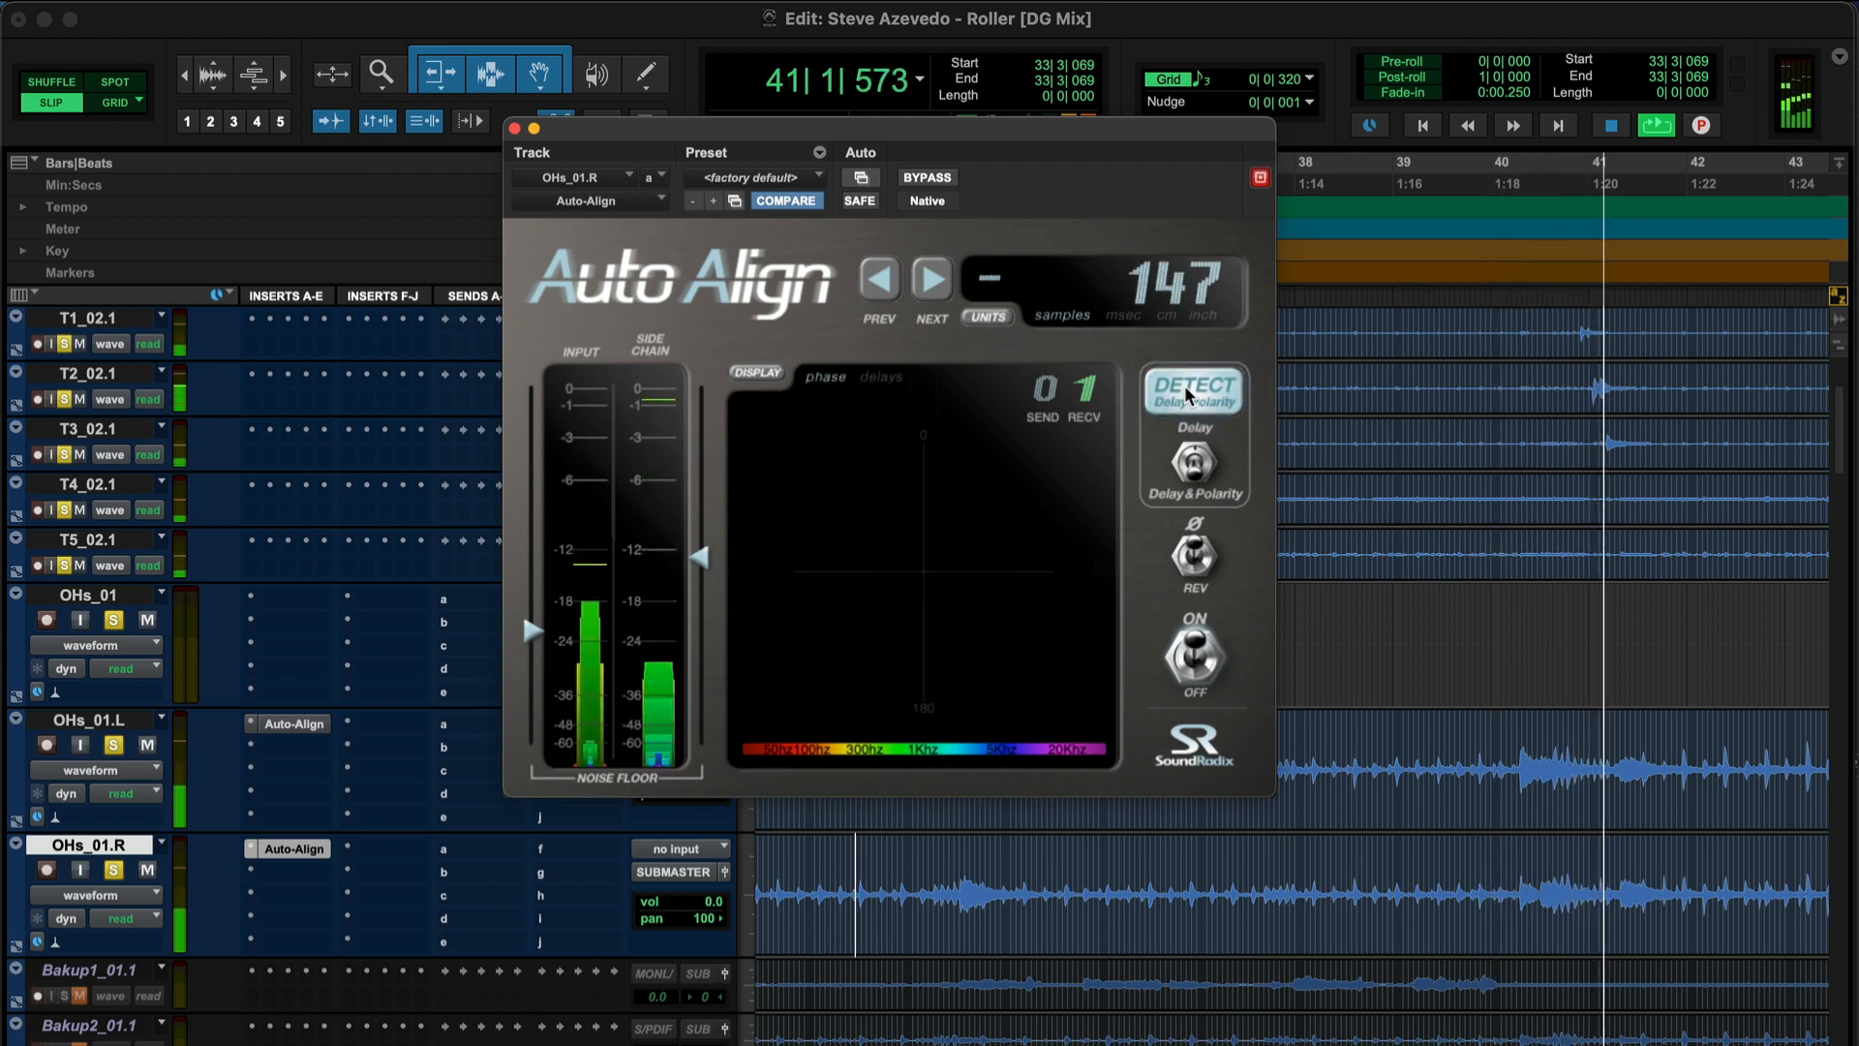
{"action": "key", "text": "space"}
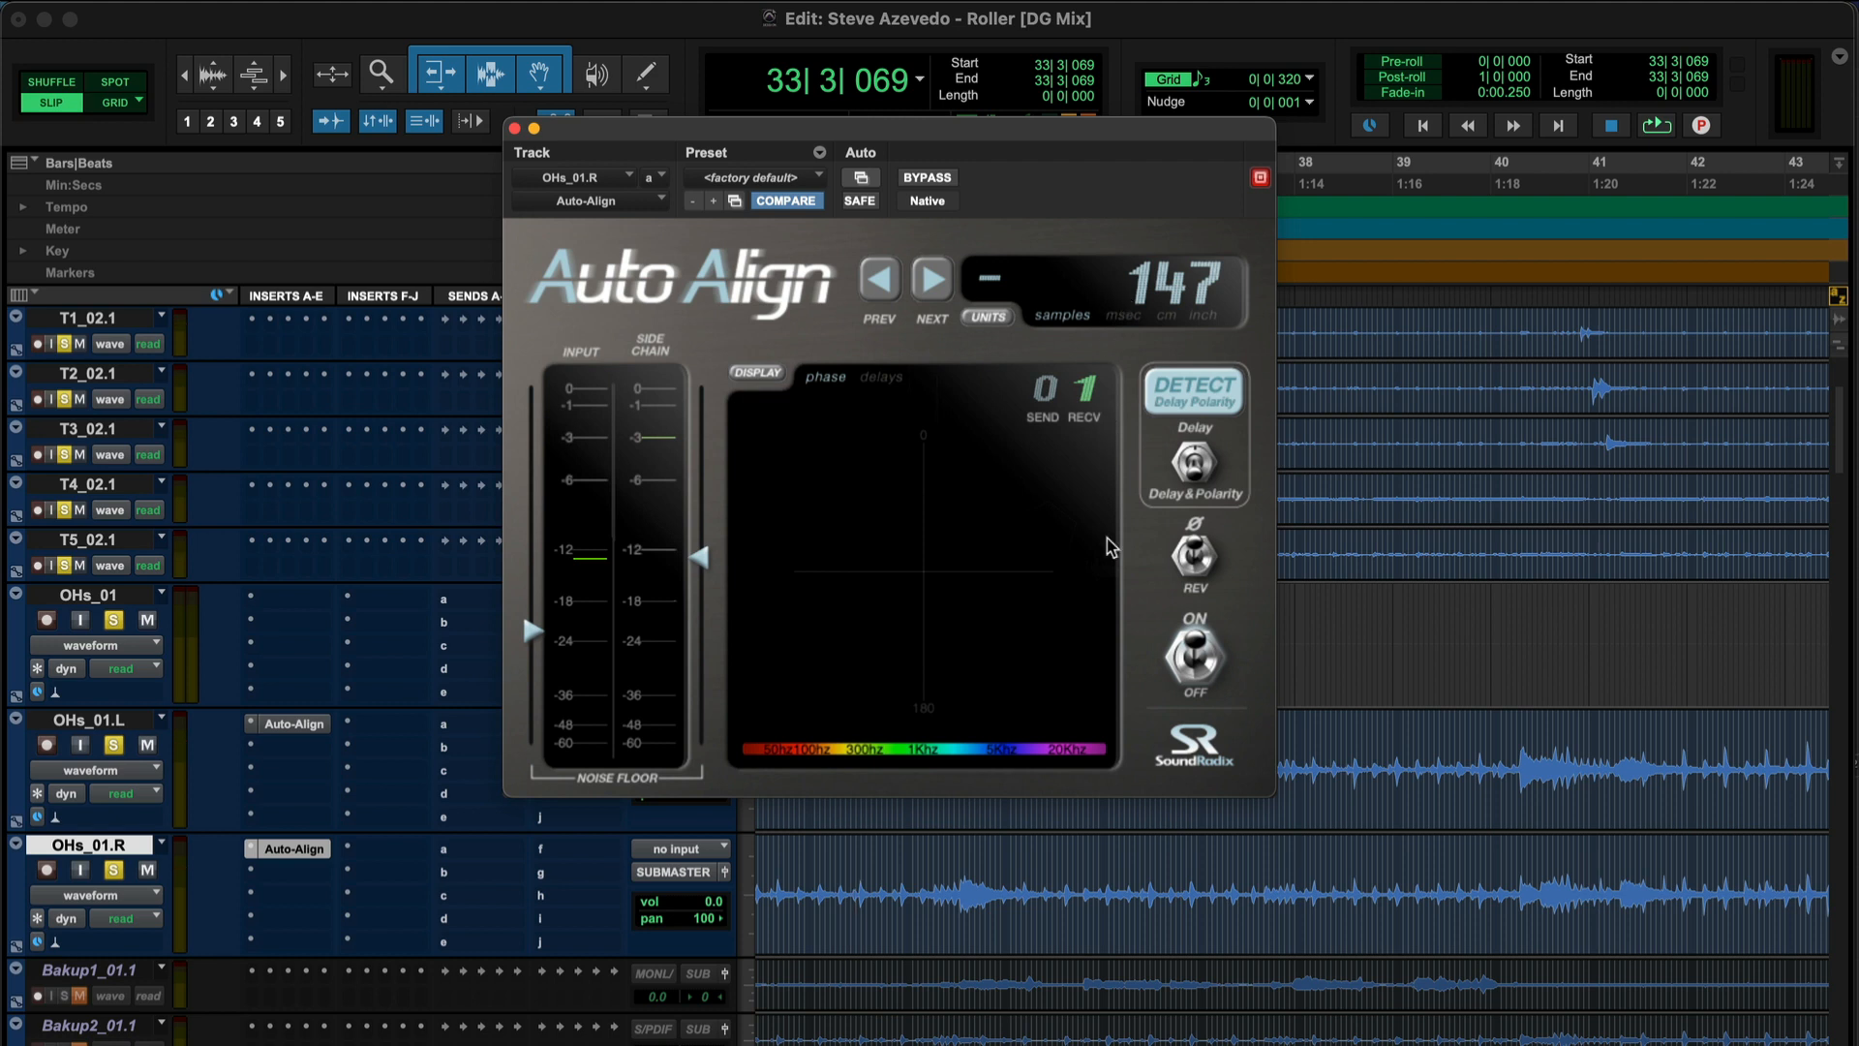
{"action": "left_click", "coordinate": [320, 723]}
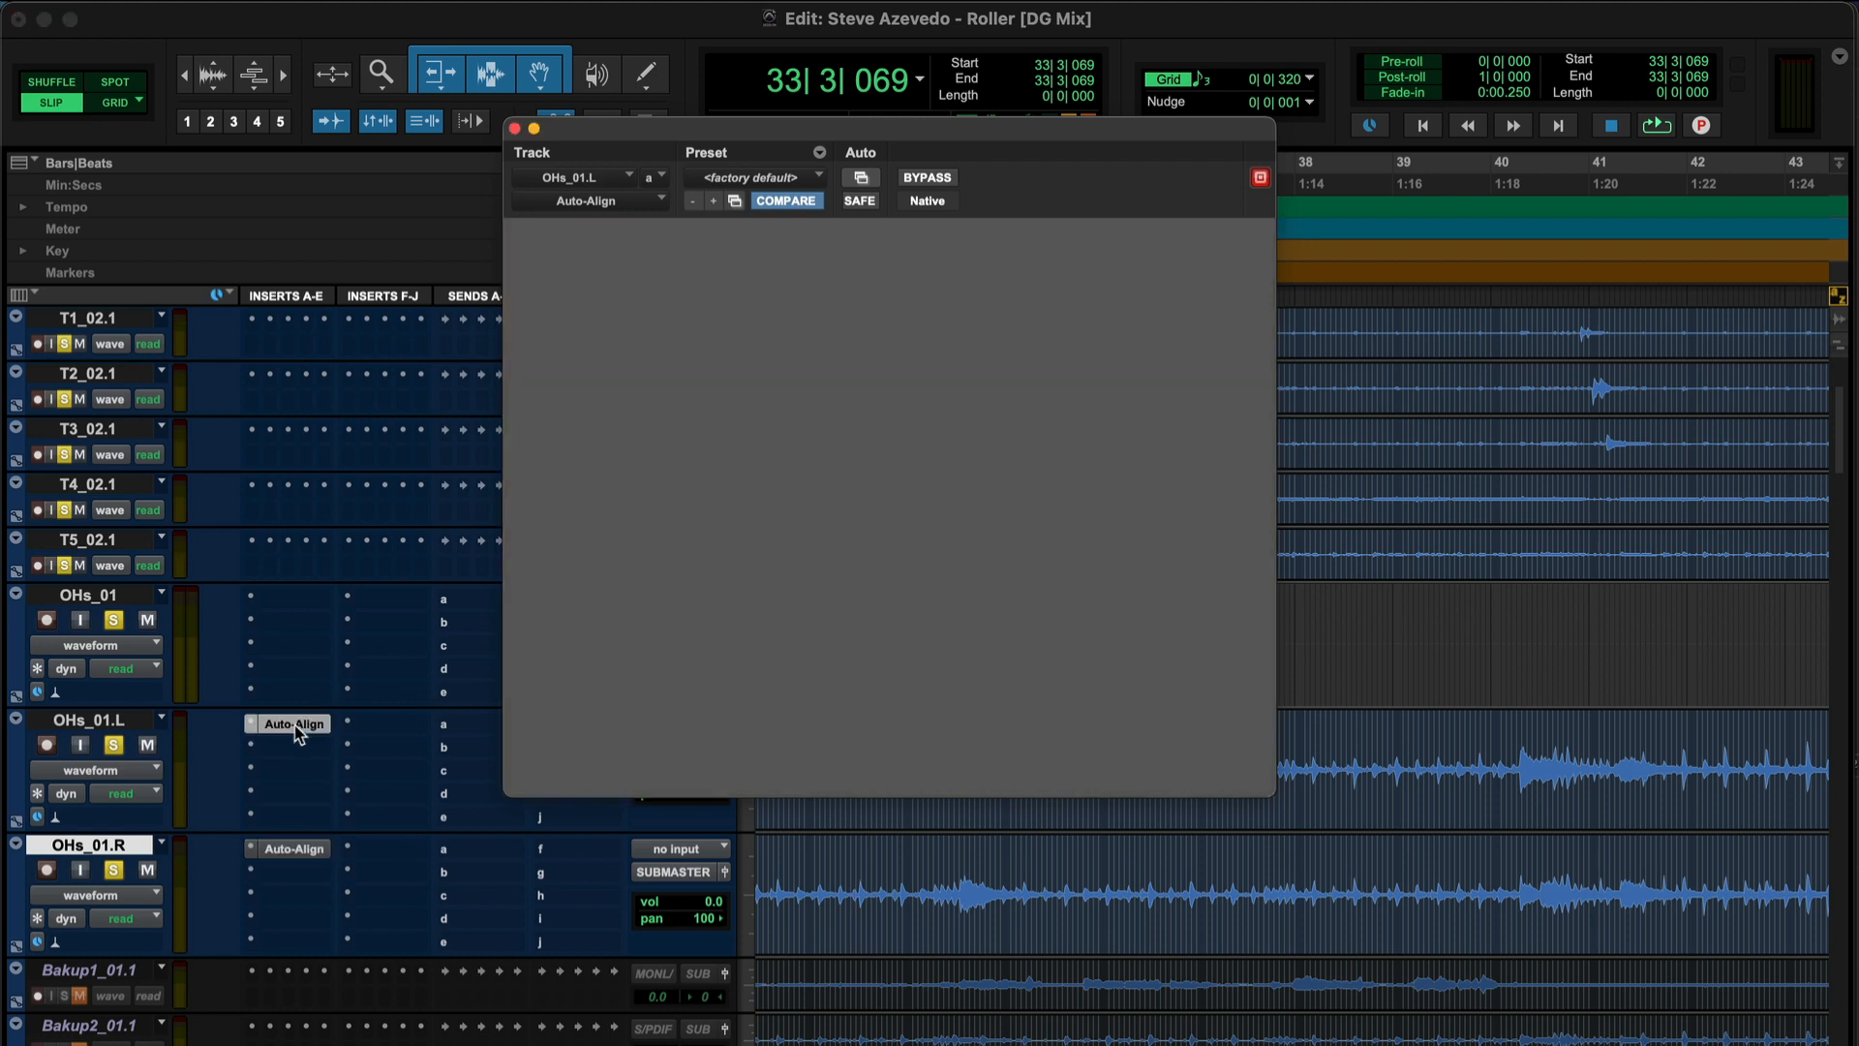
{"action": "left_click", "coordinate": [515, 129]}
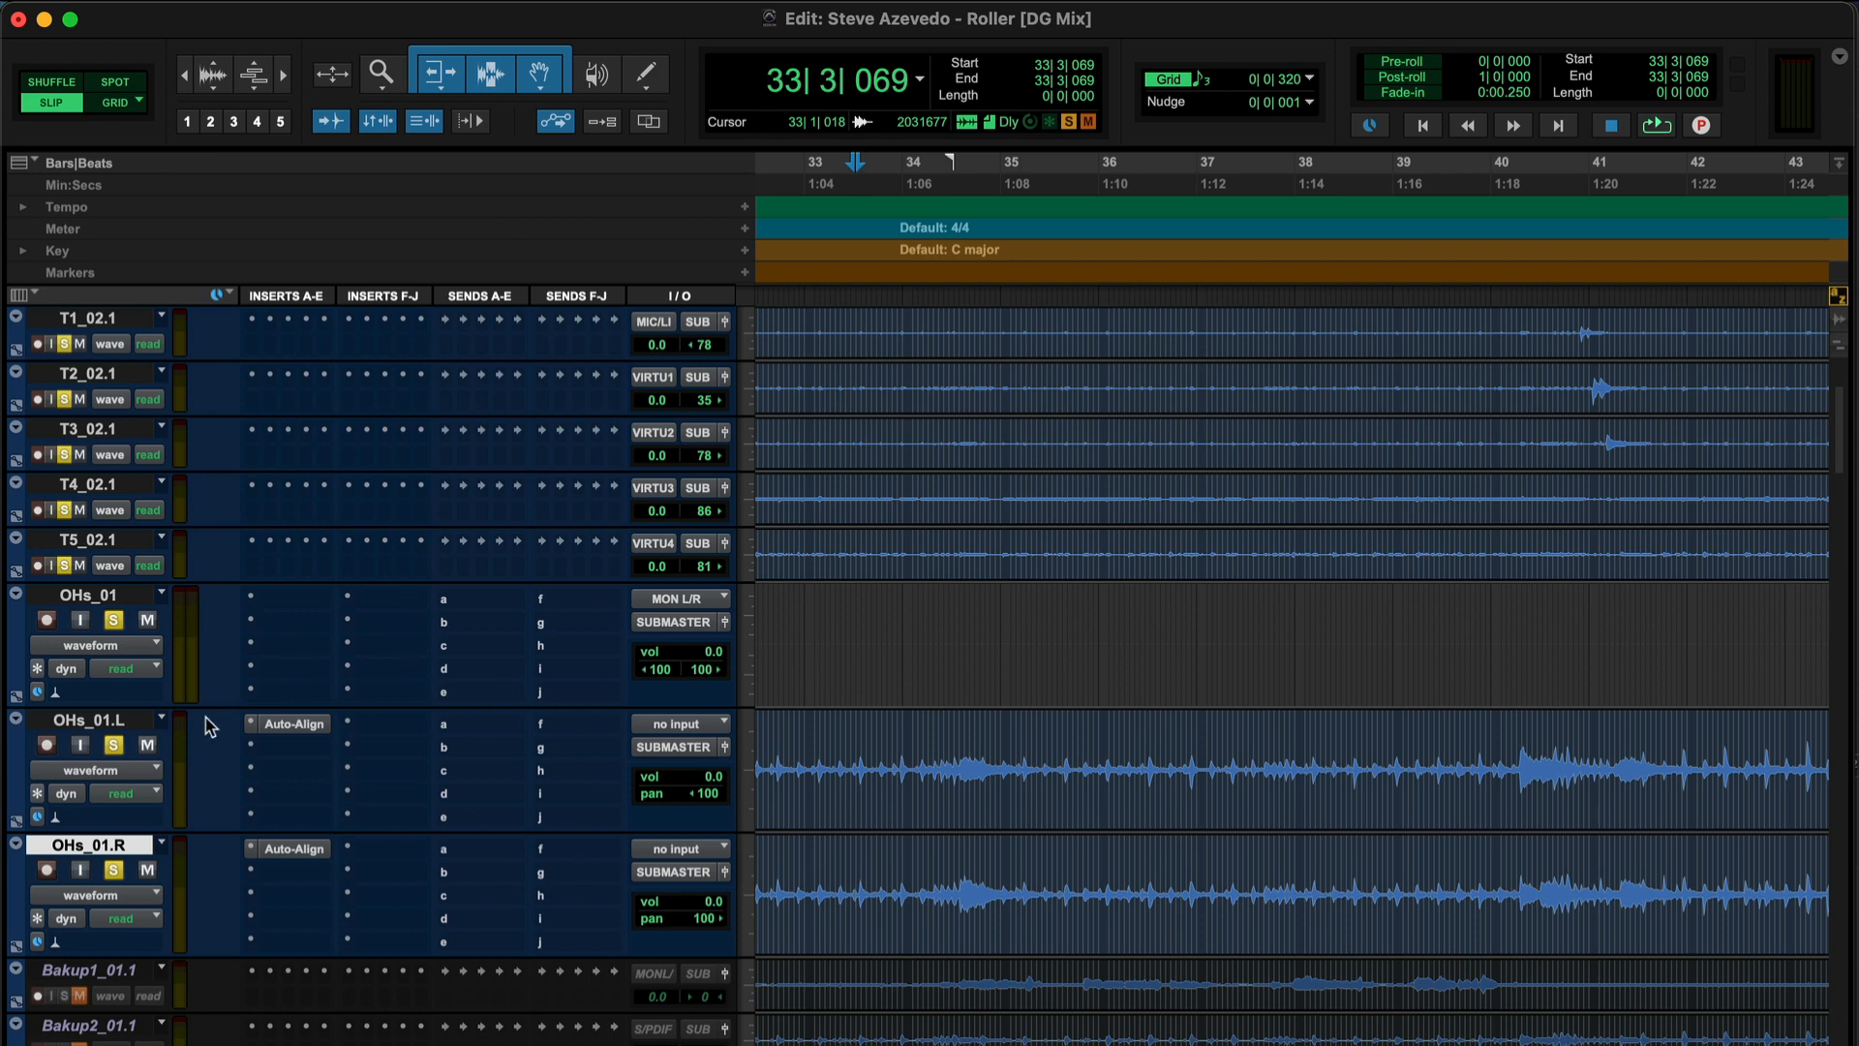
Select the OHs_01.L and OHs_01.R tracks together
{"action": "left_click", "coordinate": [108, 722]}
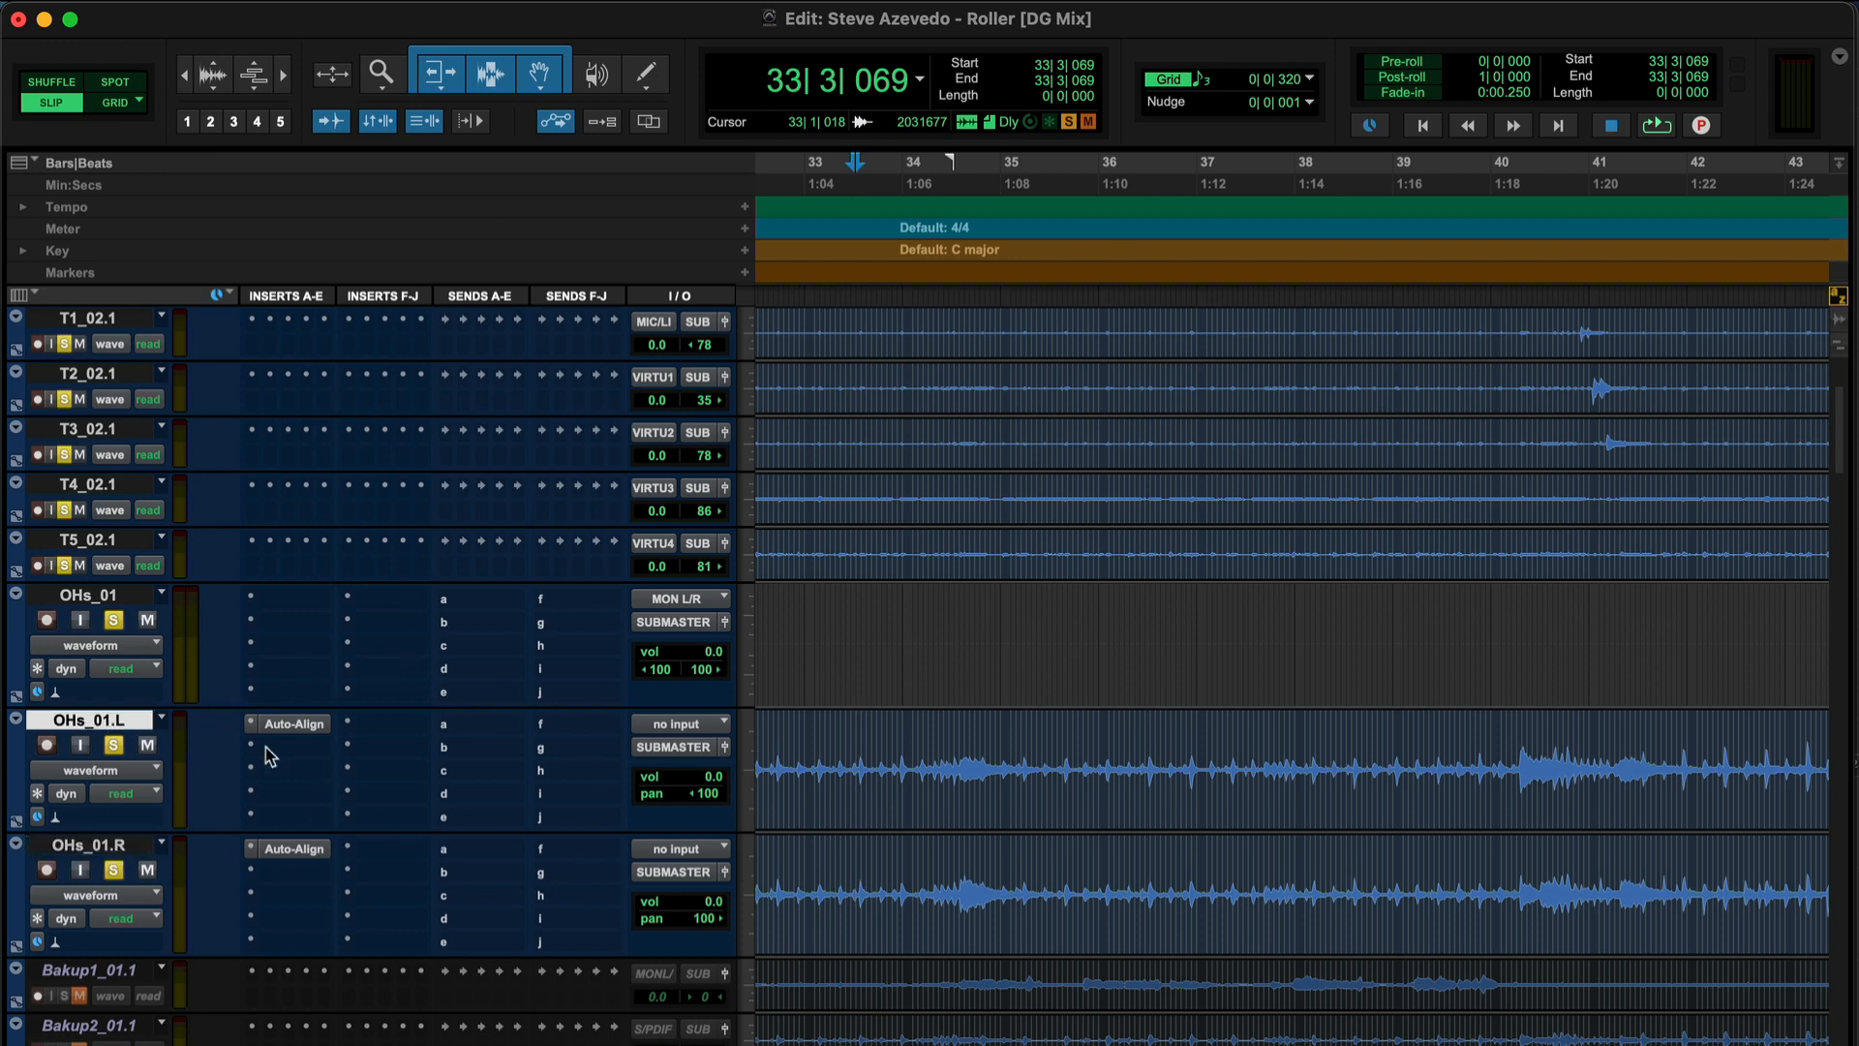
{"action": "scroll", "coordinate": [242, 816], "scroll_direction": "up", "scroll_amount": 3}
{"action": "scroll", "coordinate": [242, 816], "scroll_direction": "left", "scroll_amount": 1}
{"action": "scroll", "coordinate": [242, 817], "scroll_direction": "down", "scroll_amount": 3}
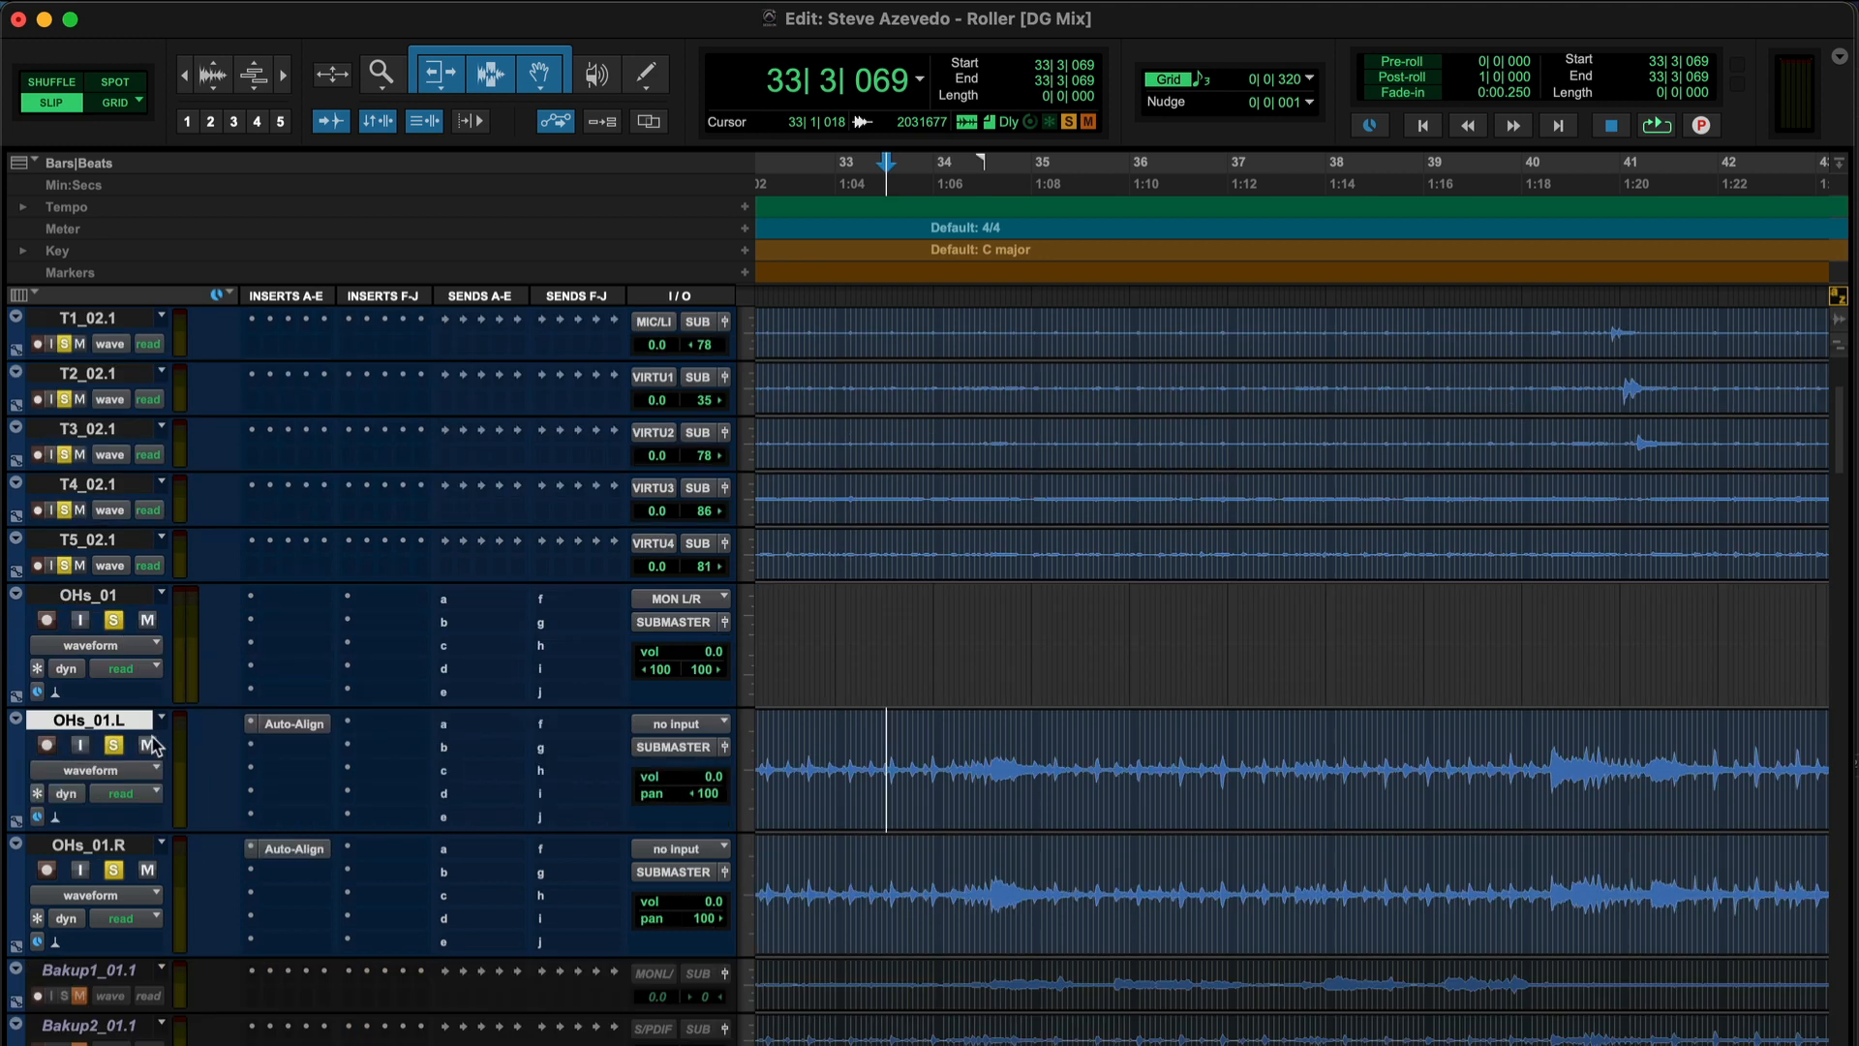
{"action": "left_click", "coordinate": [96, 846], "text": "shift"}
{"action": "right_click", "coordinate": [94, 851]}
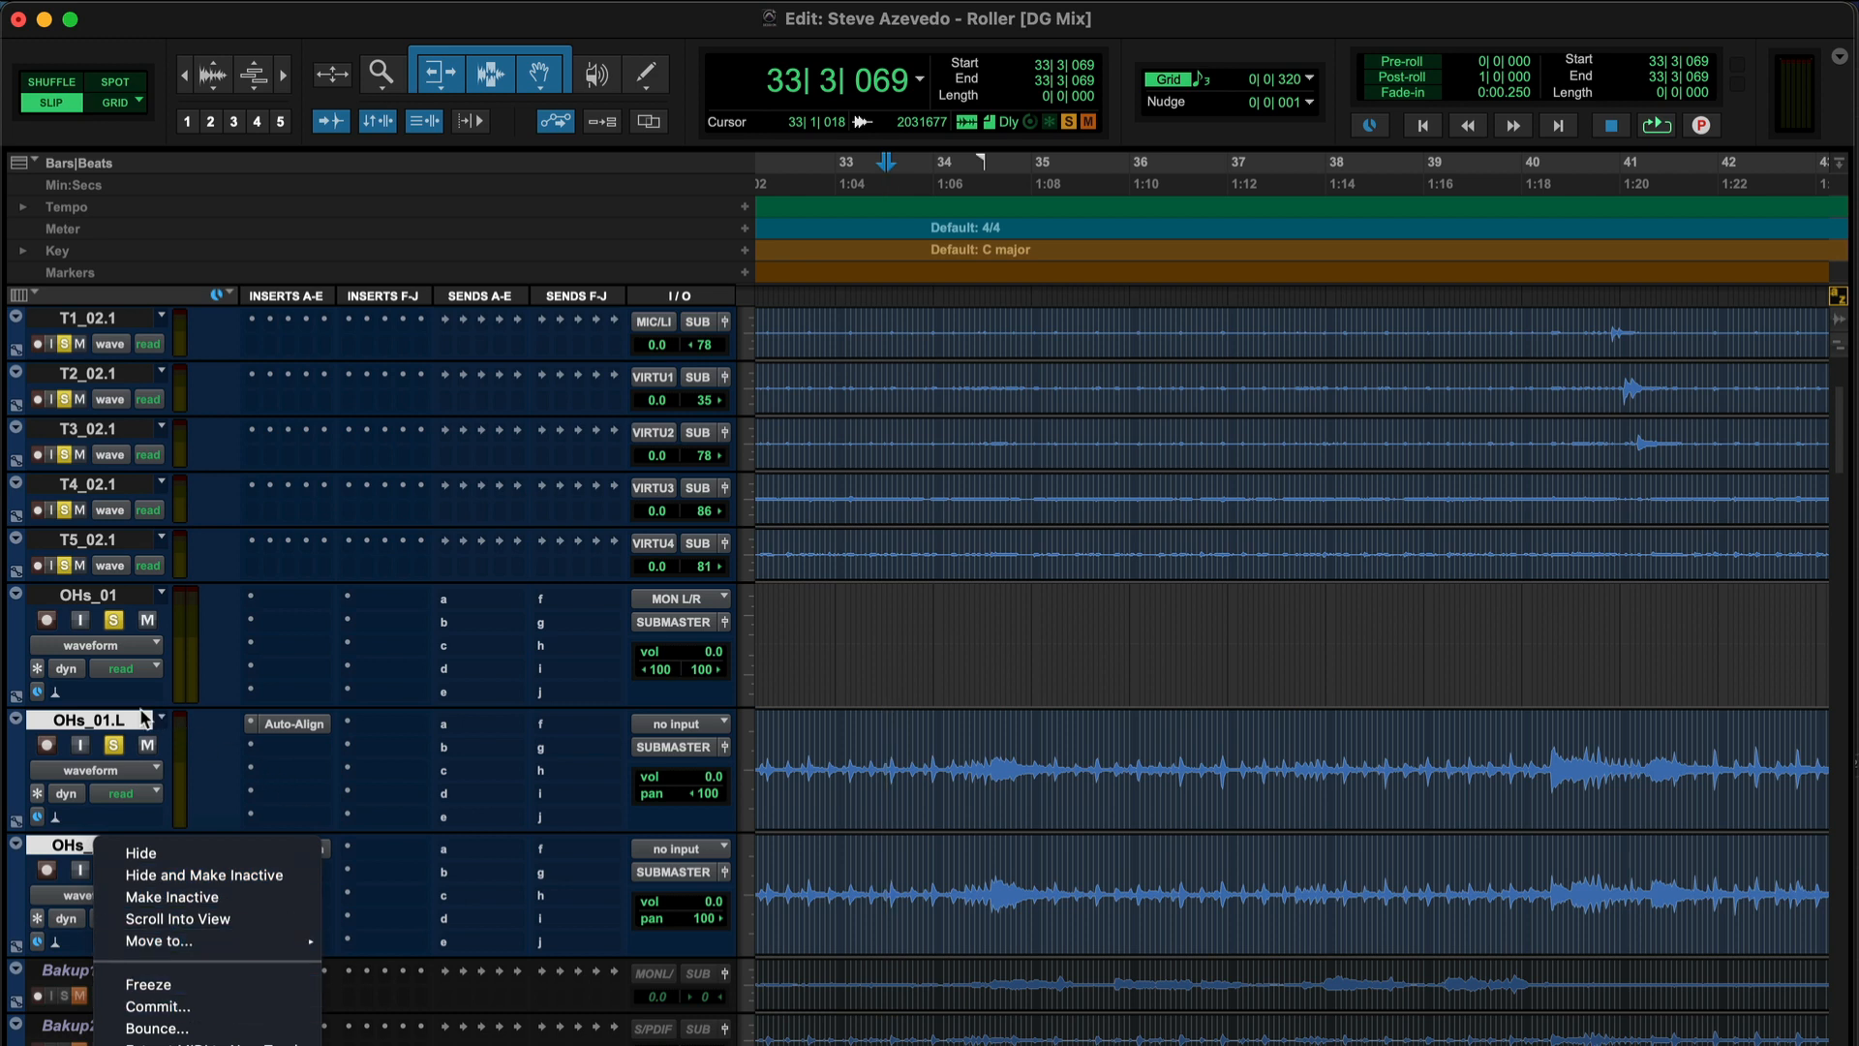
{"action": "left_click", "coordinate": [99, 716]}
Solo only the Snare_02.1, OHs_01.L and OHs_01.R tracks and add Snare_02.1 to the track selection
{"action": "scroll", "coordinate": [173, 705], "scroll_direction": "up", "scroll_amount": 3}
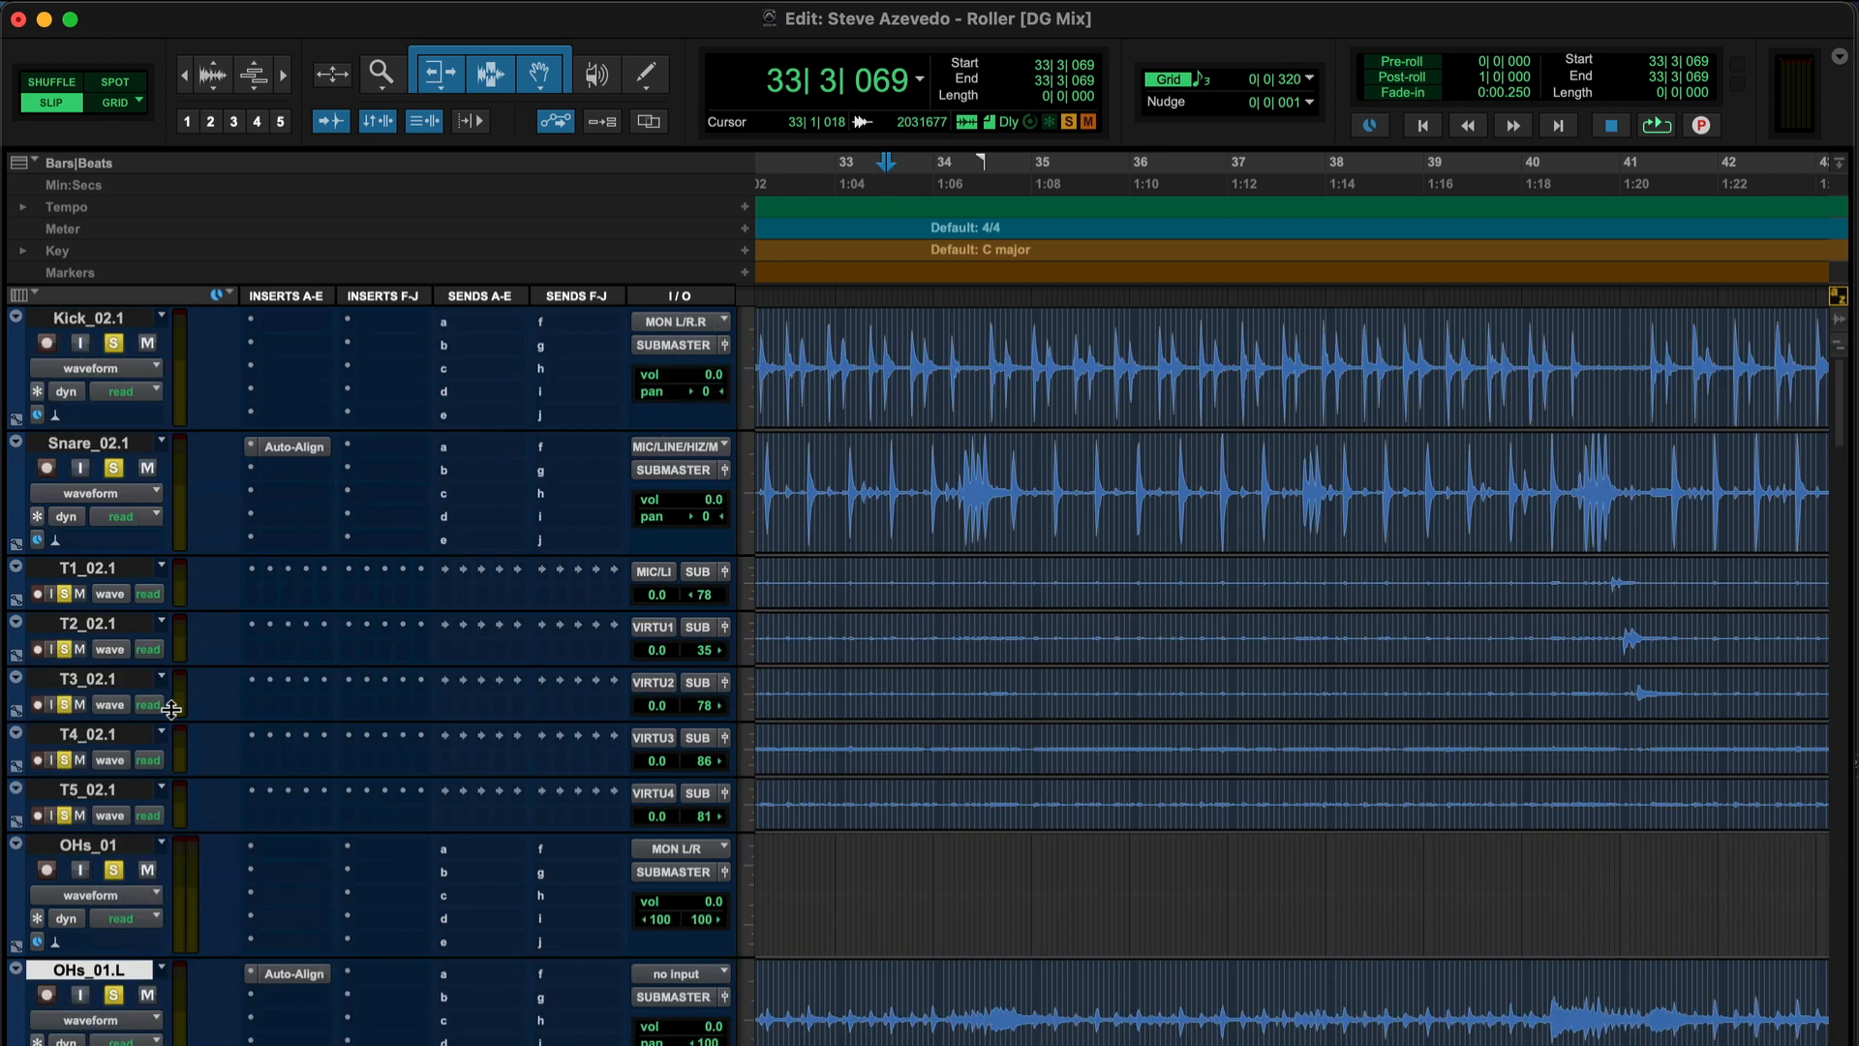
{"action": "left_click", "coordinate": [116, 873], "text": "alt"}
{"action": "scroll", "coordinate": [116, 874], "scroll_direction": "down", "scroll_amount": 3}
{"action": "left_click", "coordinate": [116, 874]}
{"action": "scroll", "coordinate": [135, 741], "scroll_direction": "up", "scroll_amount": 3}
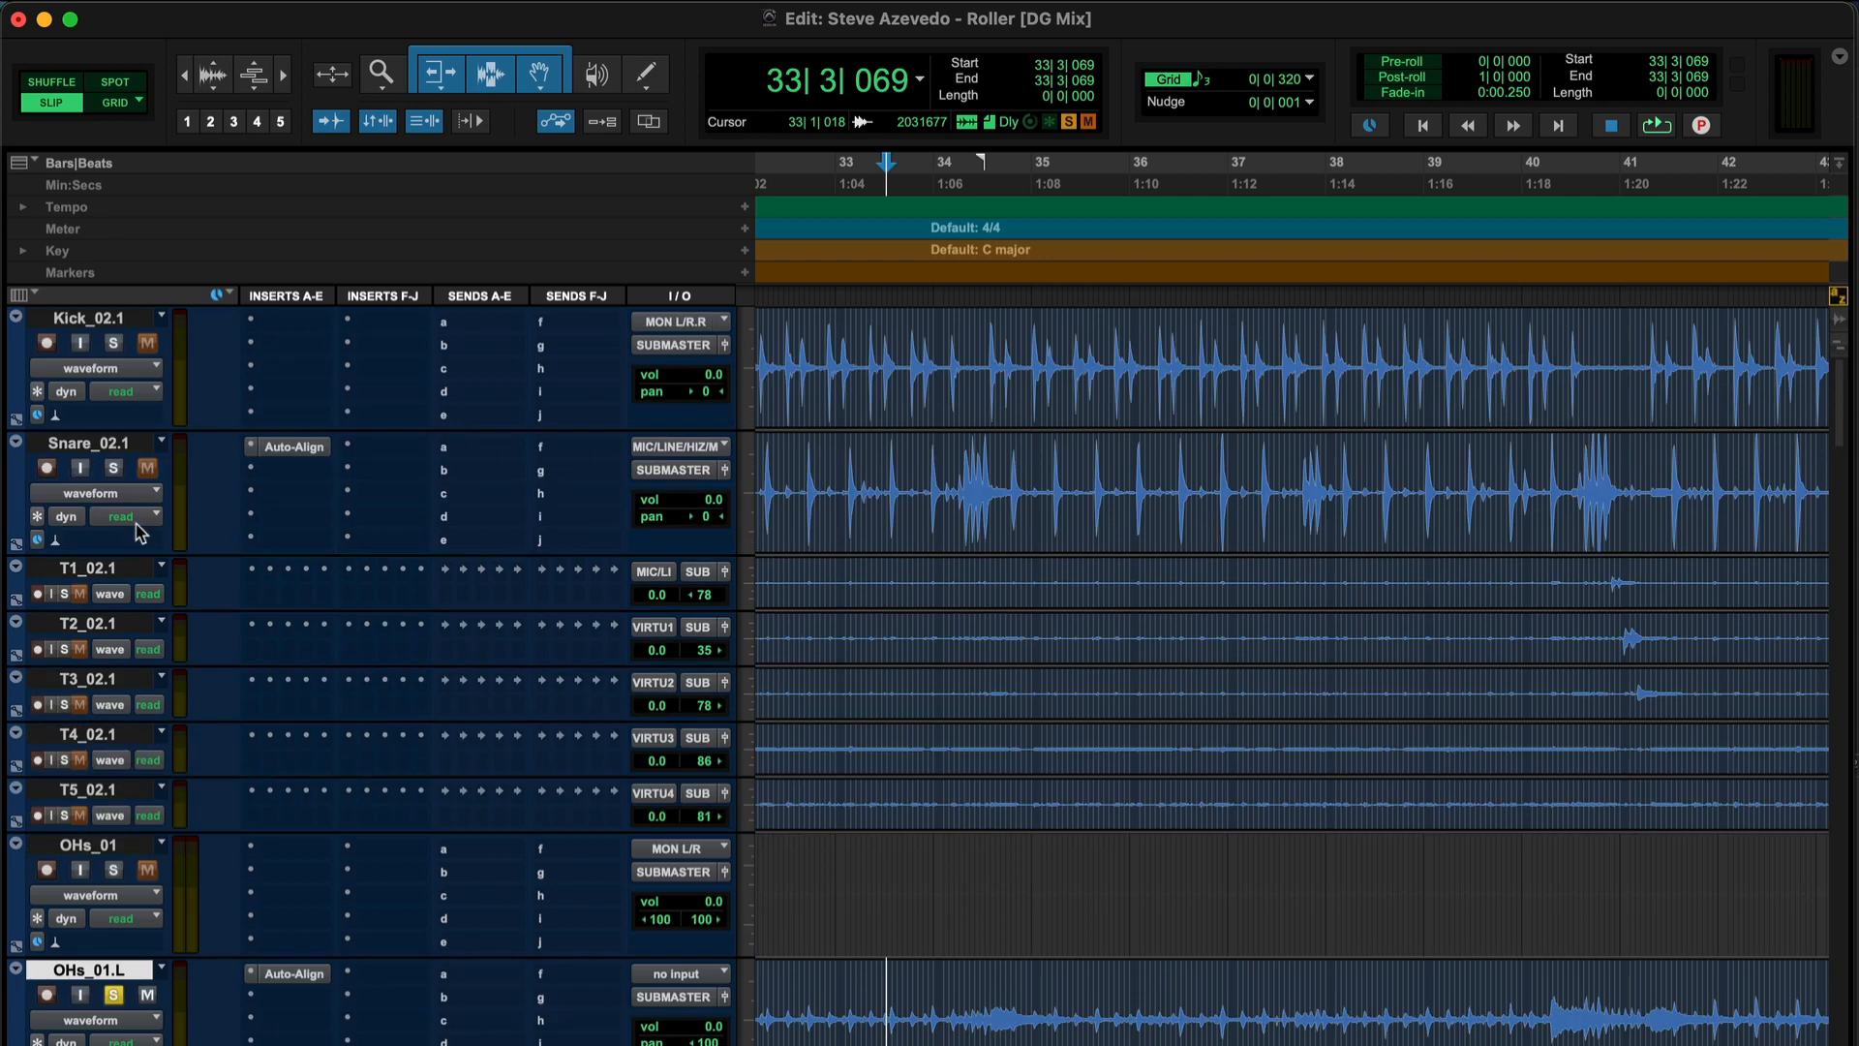
{"action": "left_click", "coordinate": [114, 470]}
{"action": "left_click", "coordinate": [114, 445]}
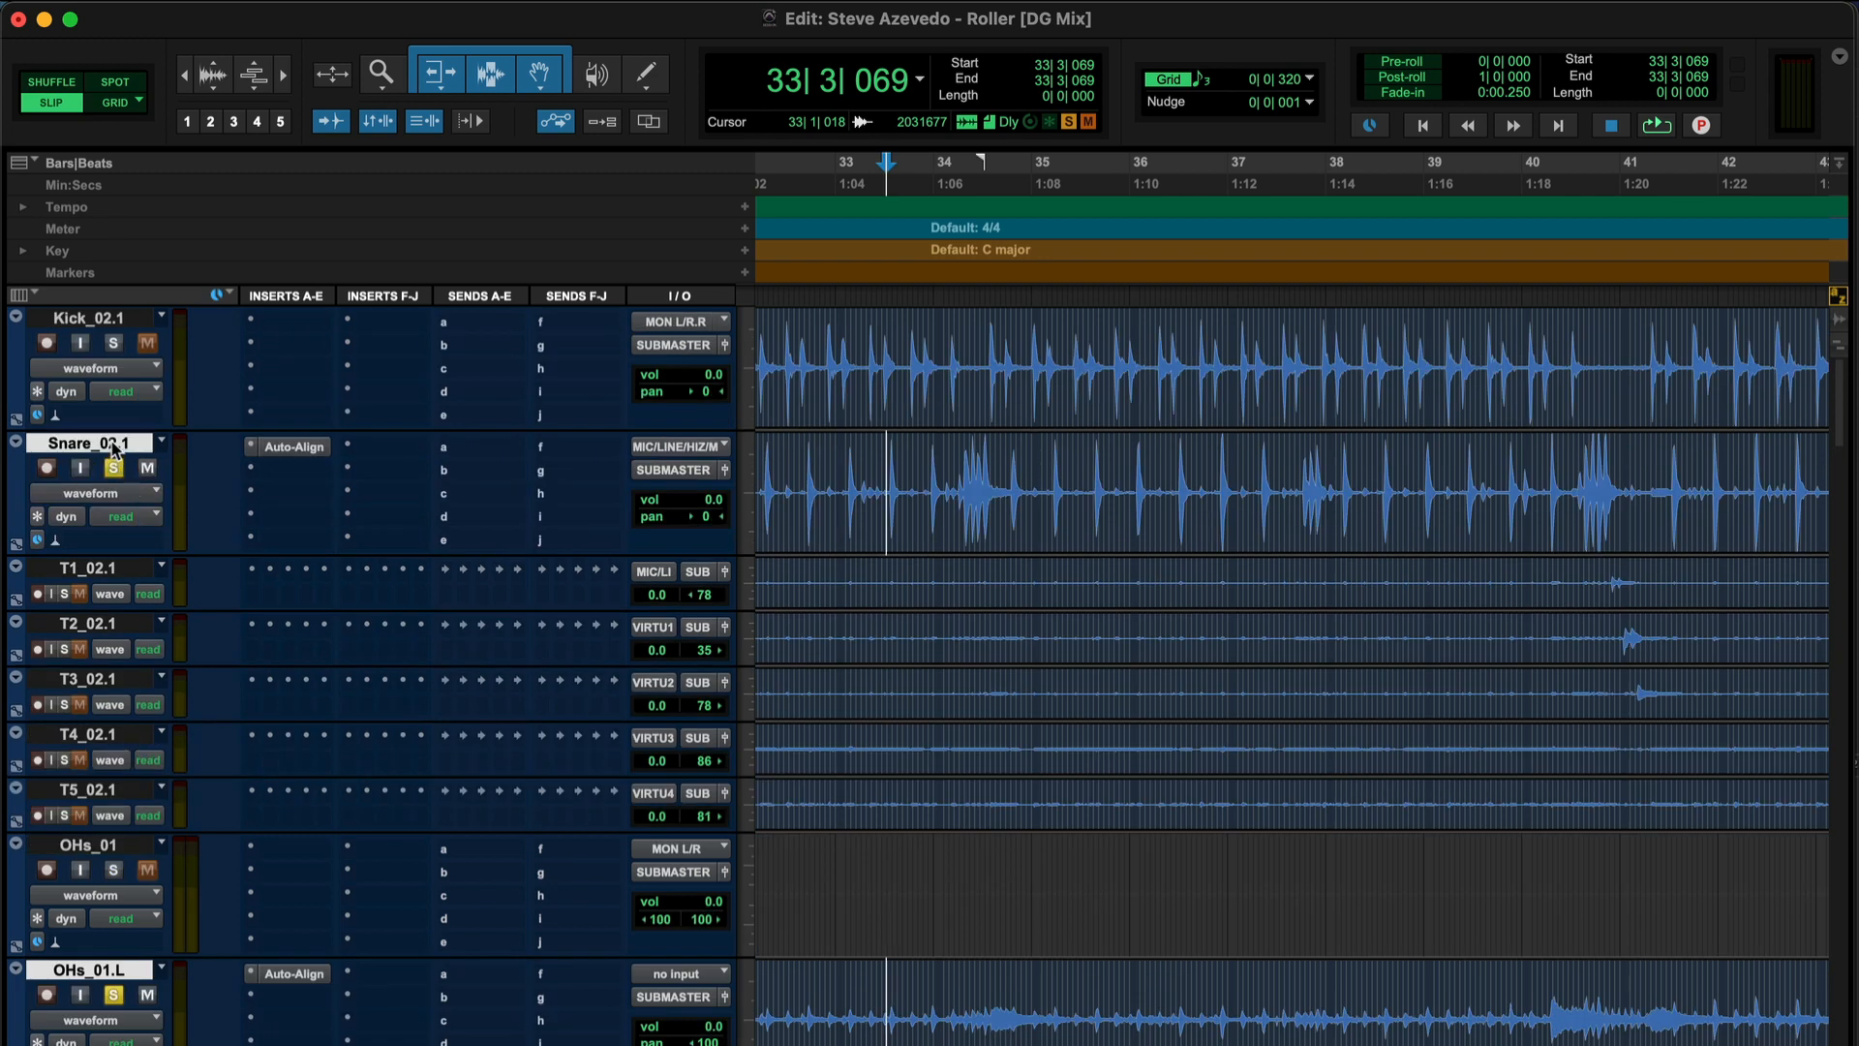
{"action": "scroll", "coordinate": [205, 451], "scroll_direction": "down", "scroll_amount": 2}
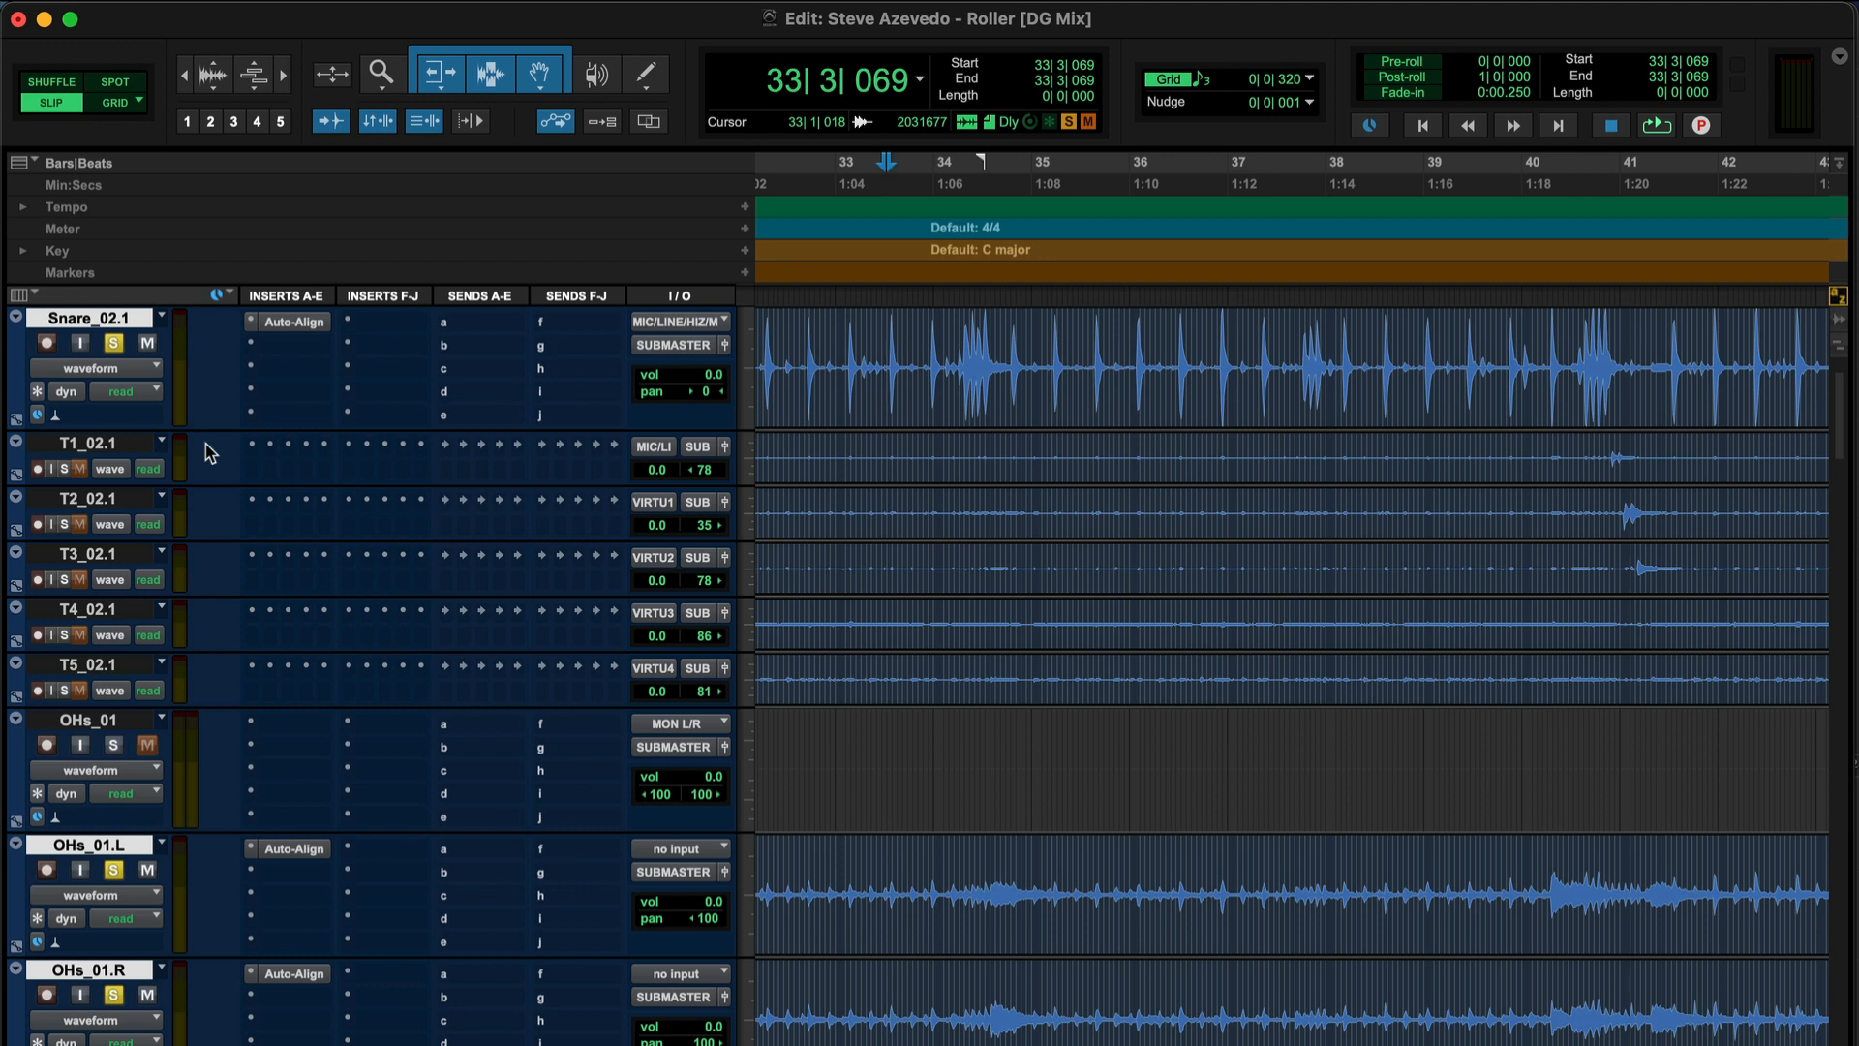
Compare the soloed snare and overheads with Auto-Align active and bypassed on all three tracks during playback from bar 33
{"action": "left_click", "coordinate": [288, 329]}
{"action": "left_click", "coordinate": [288, 329], "text": "alt+shift+super"}
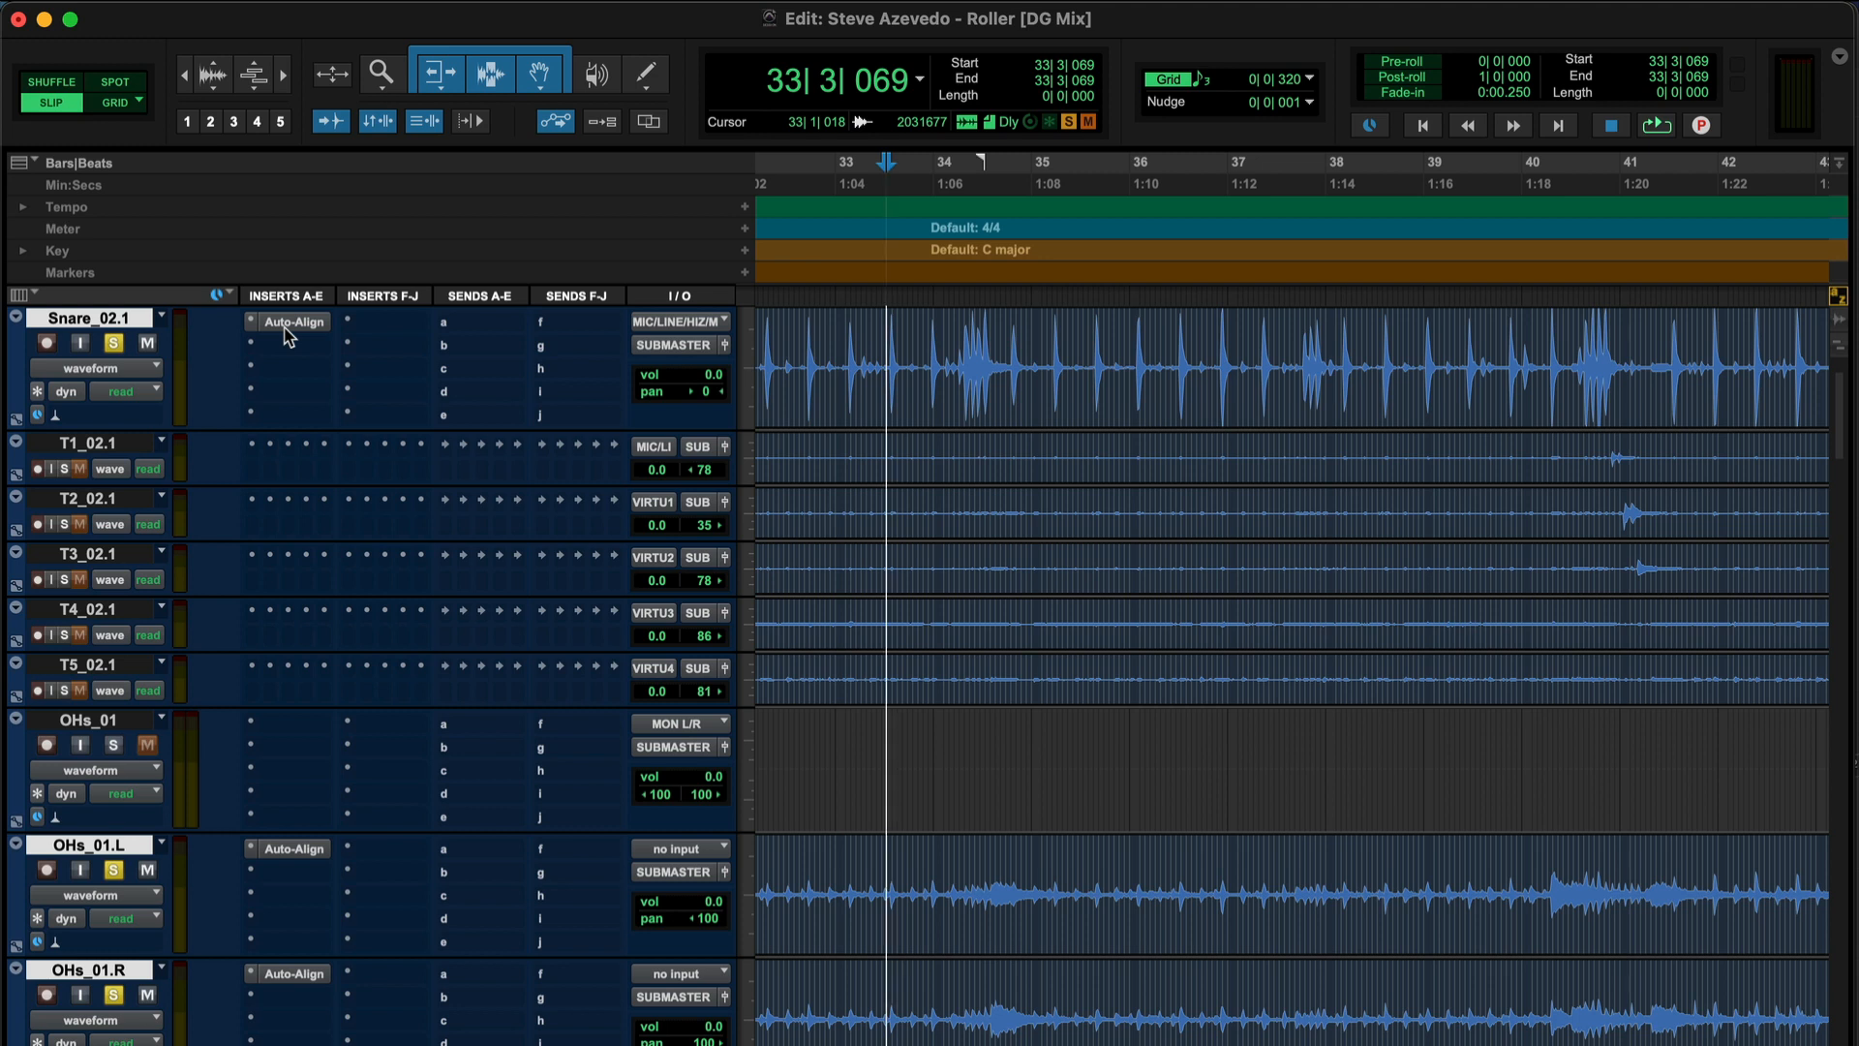
{"action": "key", "text": "space"}
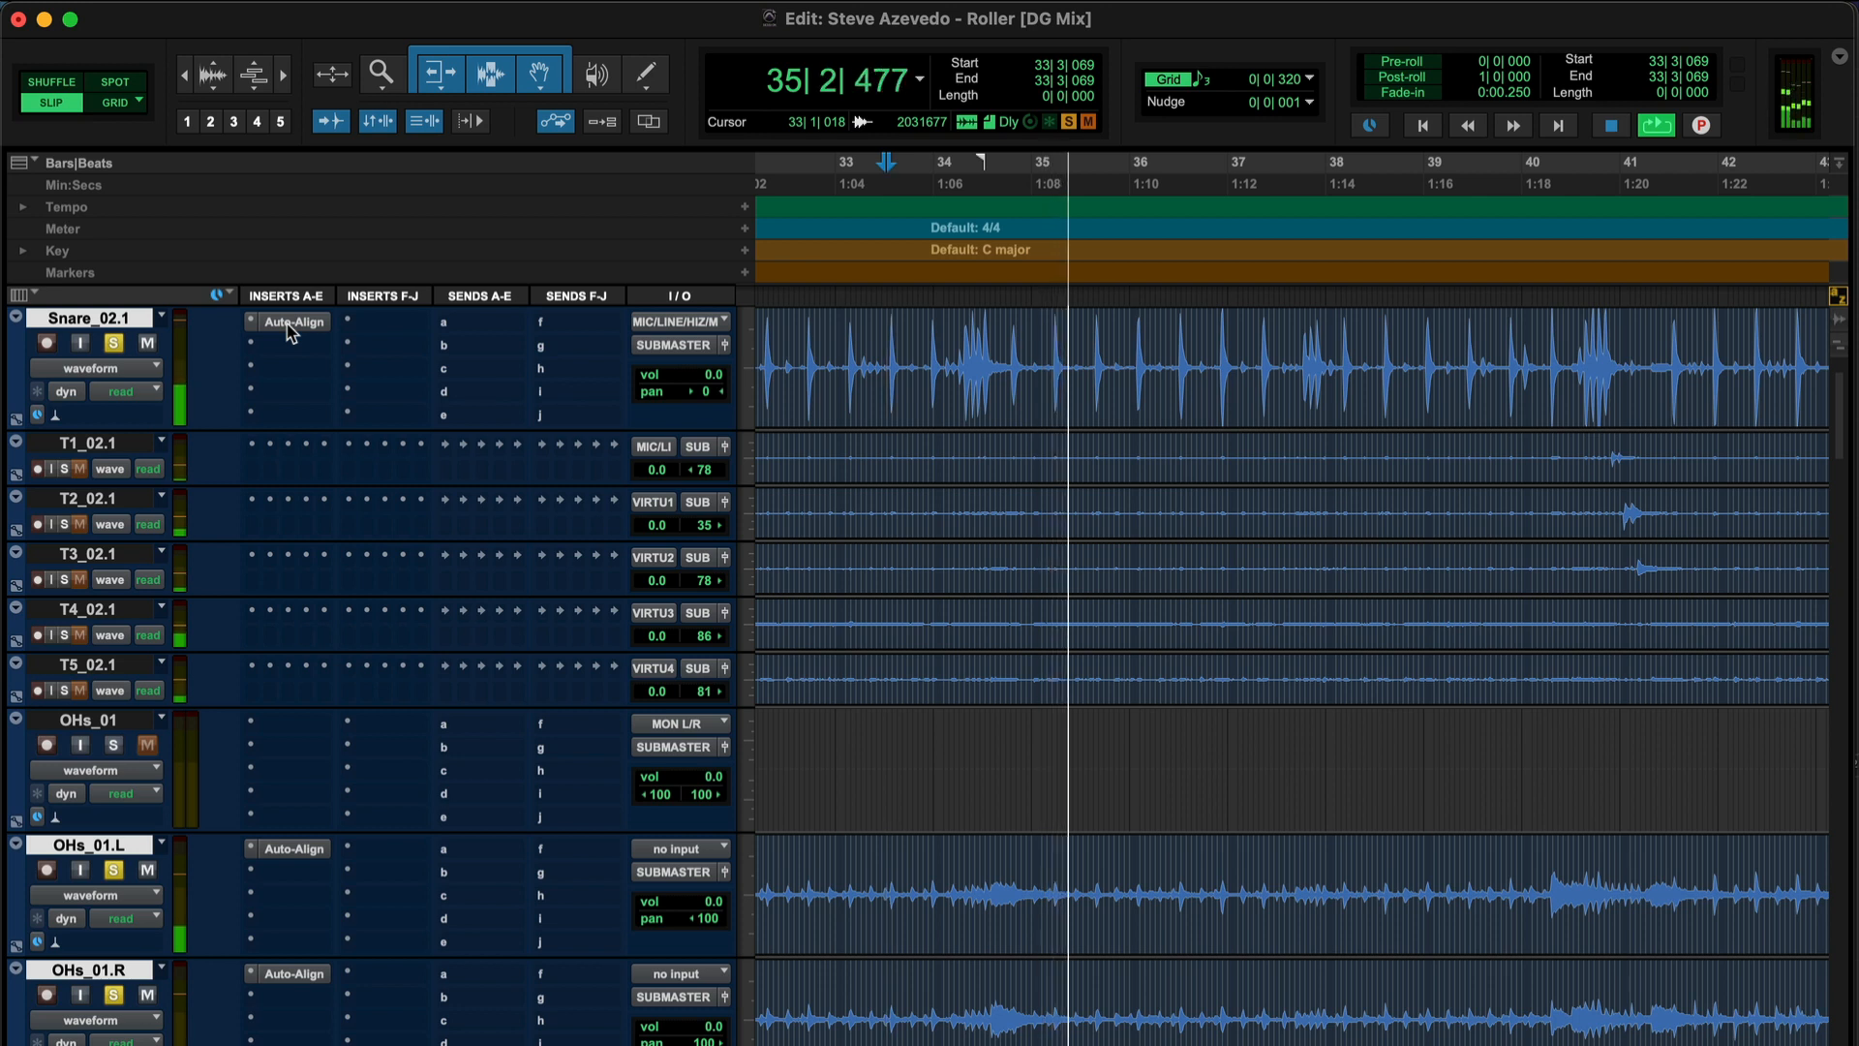
{"action": "left_click", "coordinate": [287, 326], "text": "alt+shift+super"}
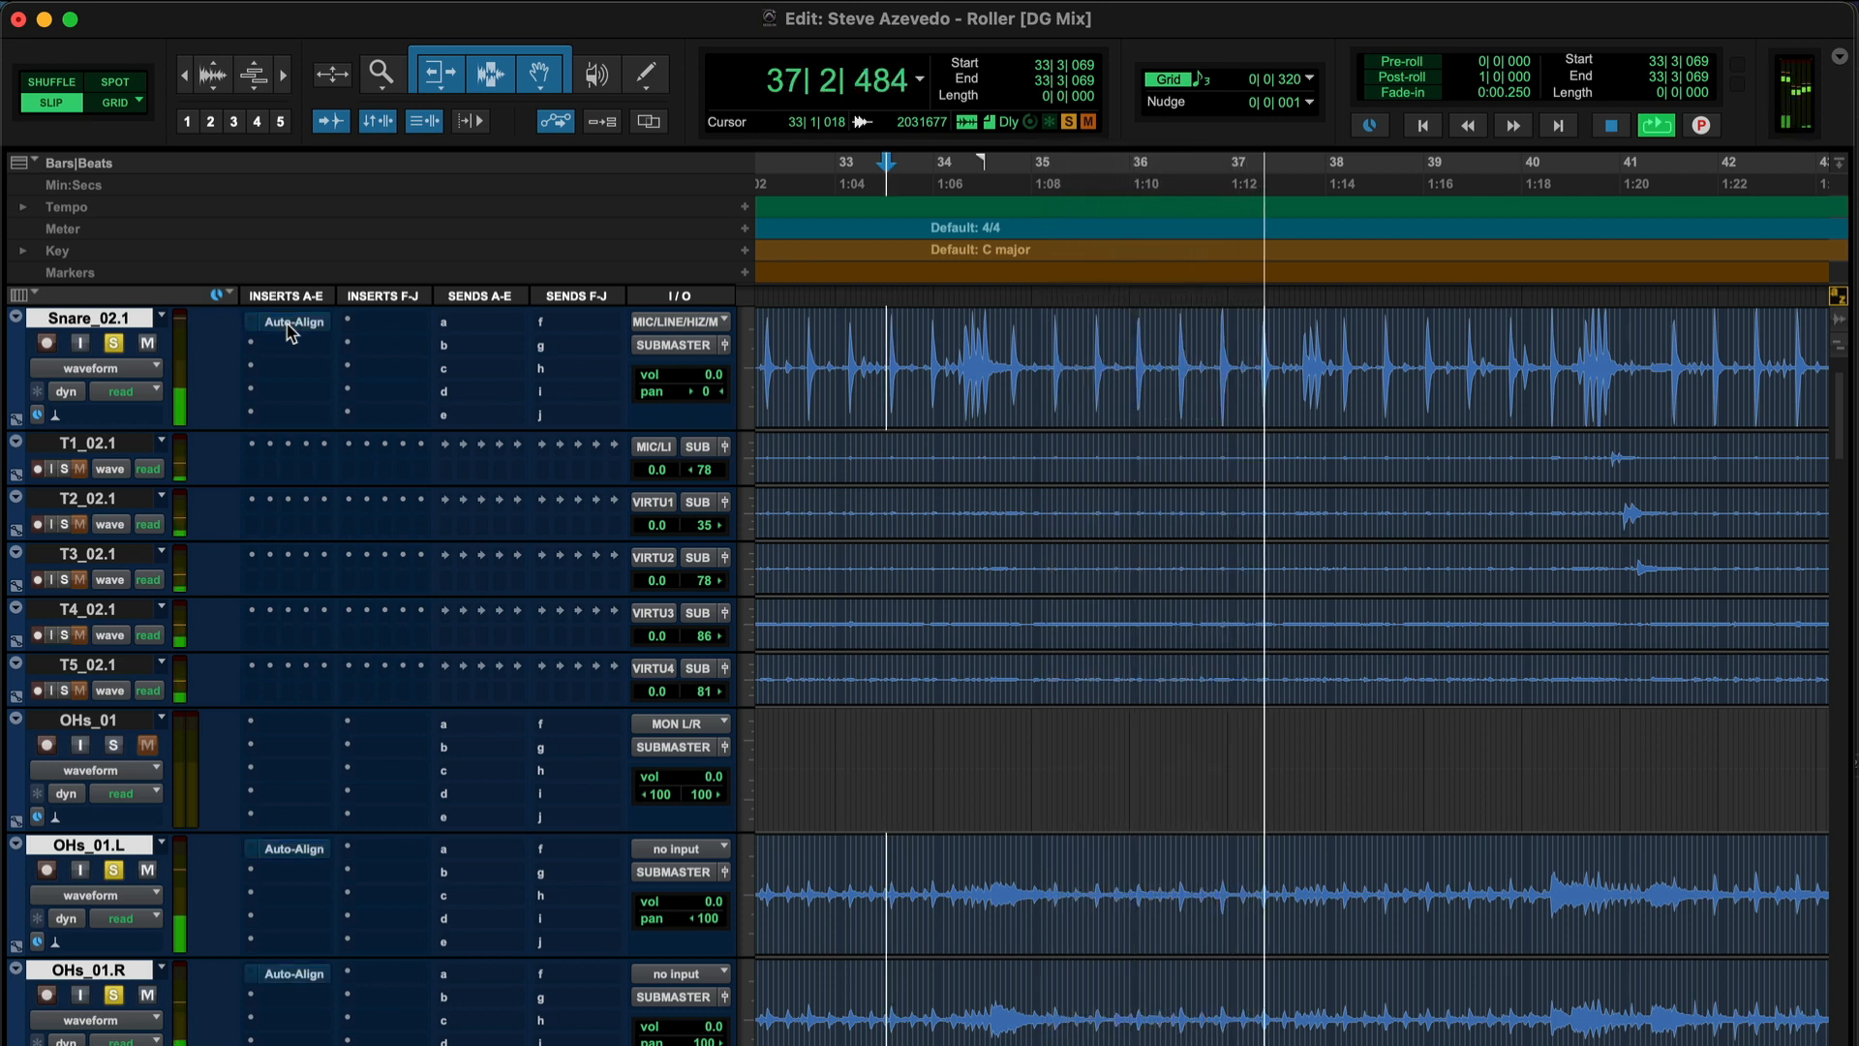
{"action": "key", "text": "space"}
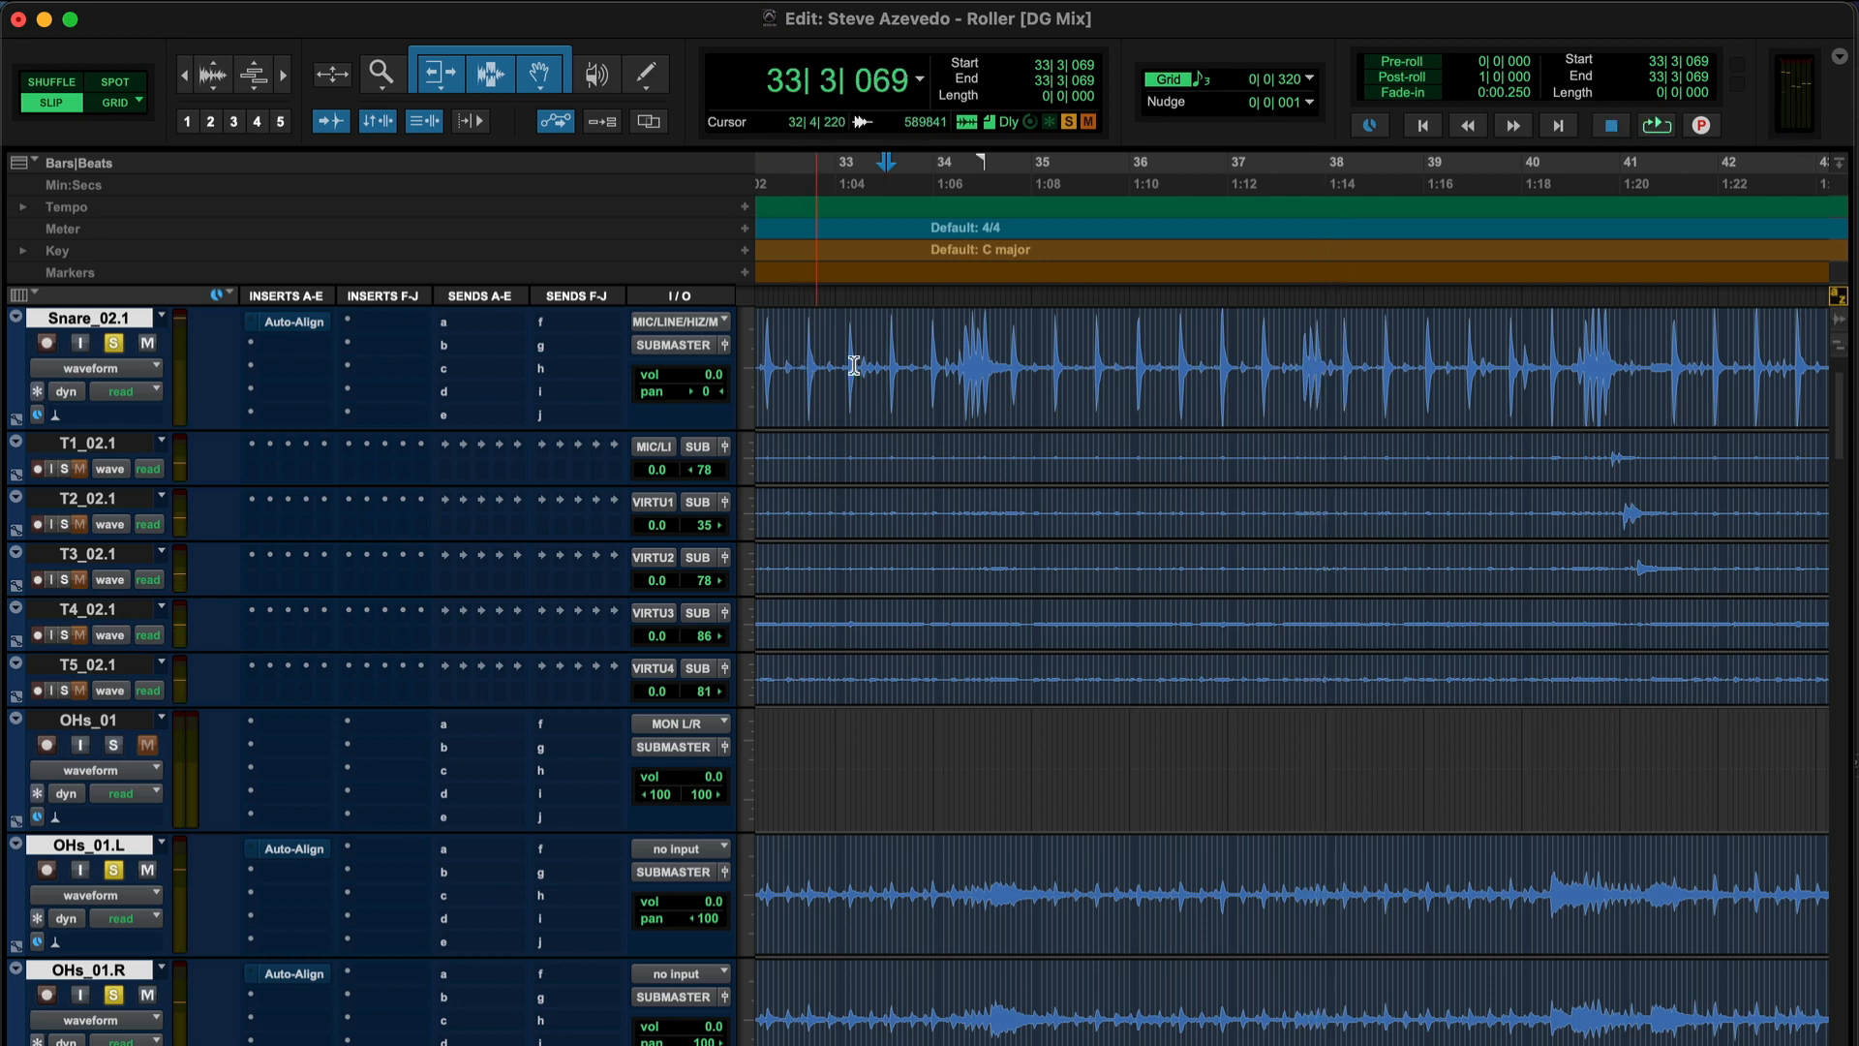
Select the two-beat fill from 34|1|726 on Snare_02.1, OHs_01.L and OHs_01.R, and audition it with Auto-Align bypassed and active
{"action": "left_click_drag", "start_coordinate": [952, 359], "coordinate": [1002, 354]}
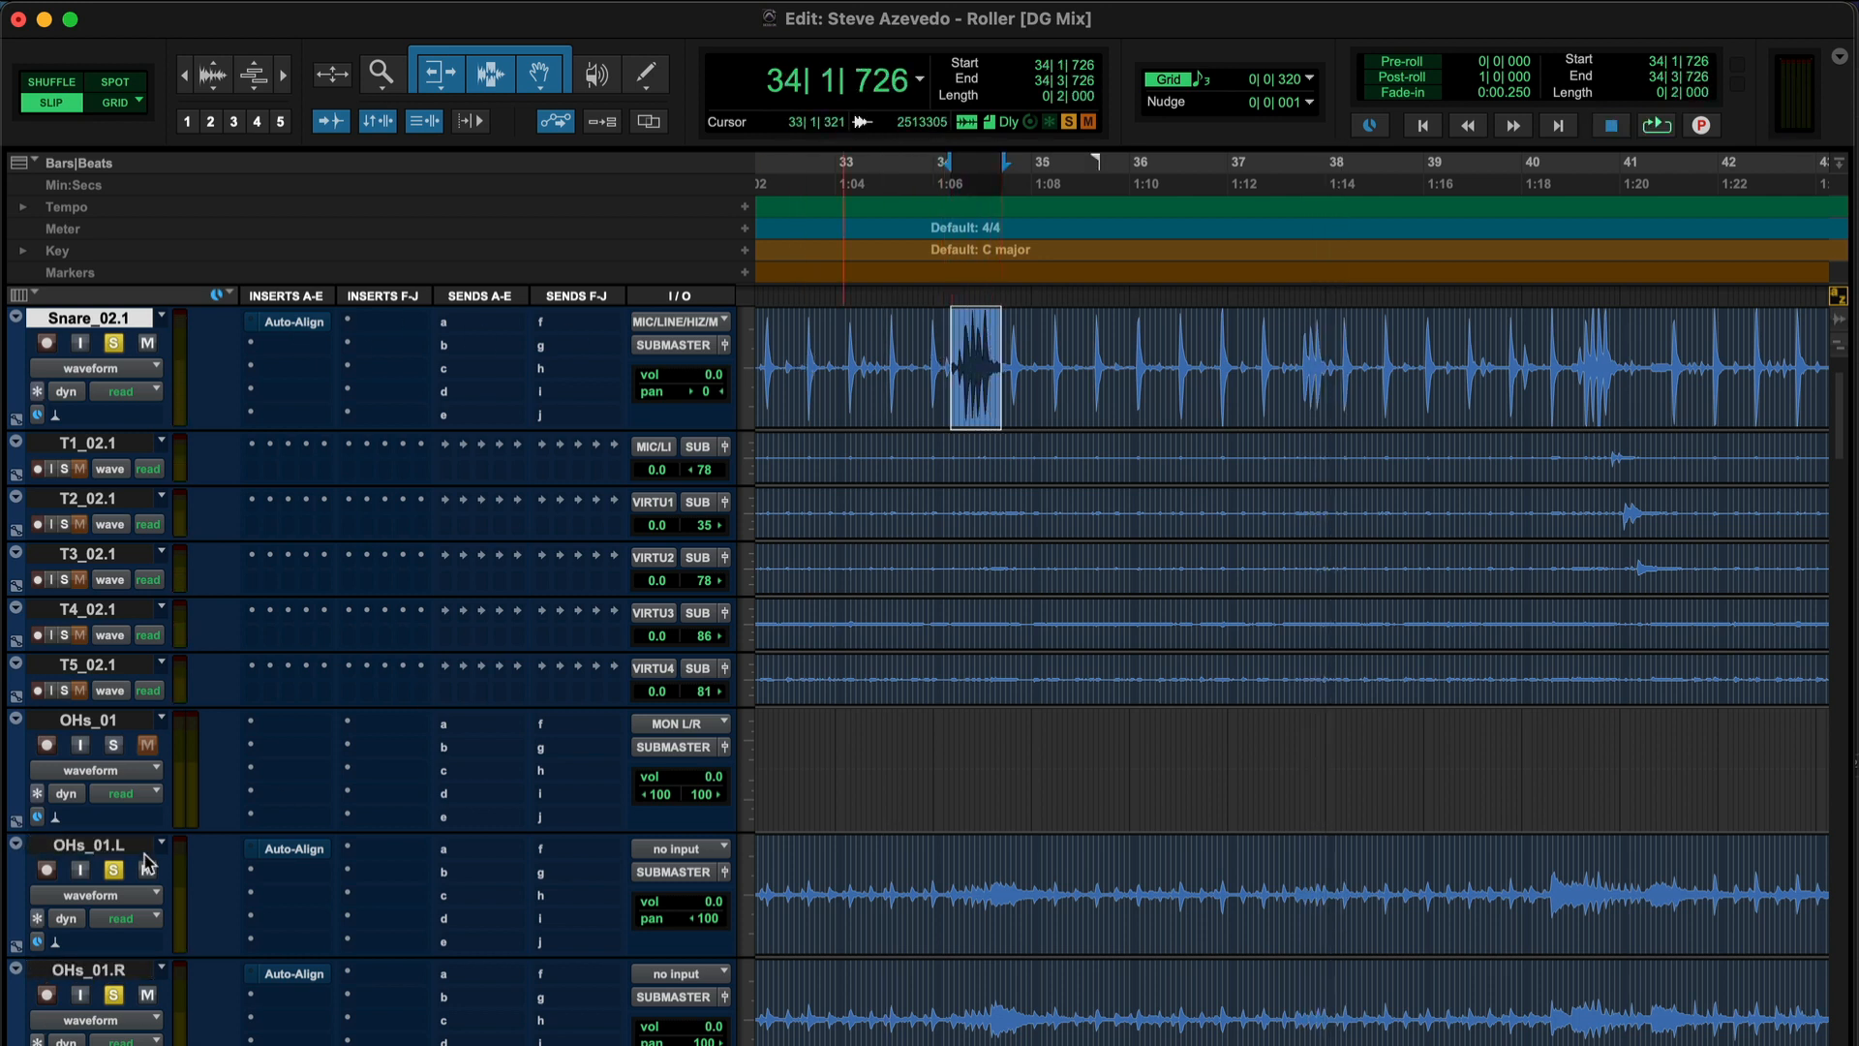
{"action": "key", "text": "space"}
{"action": "left_click", "coordinate": [97, 846]}
{"action": "left_click", "coordinate": [104, 971], "text": "super"}
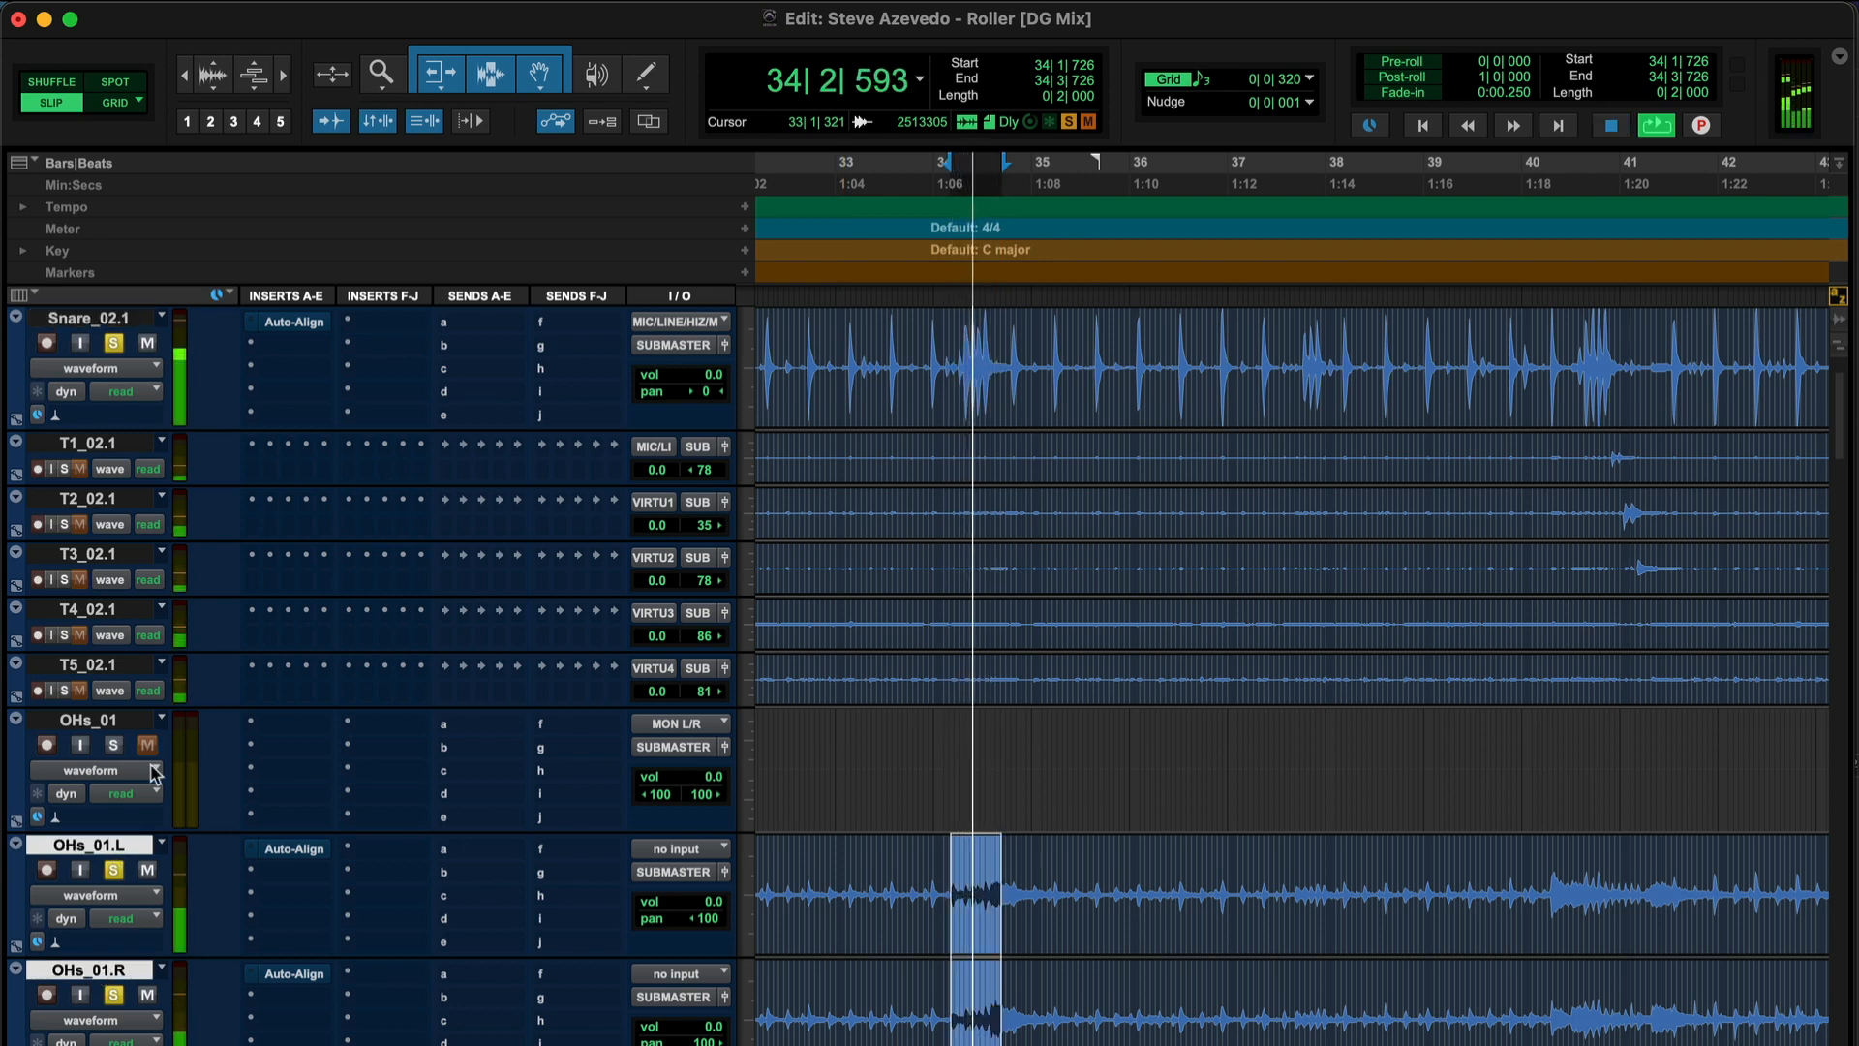
{"action": "left_click", "coordinate": [112, 322], "text": "super"}
{"action": "key", "text": "space"}
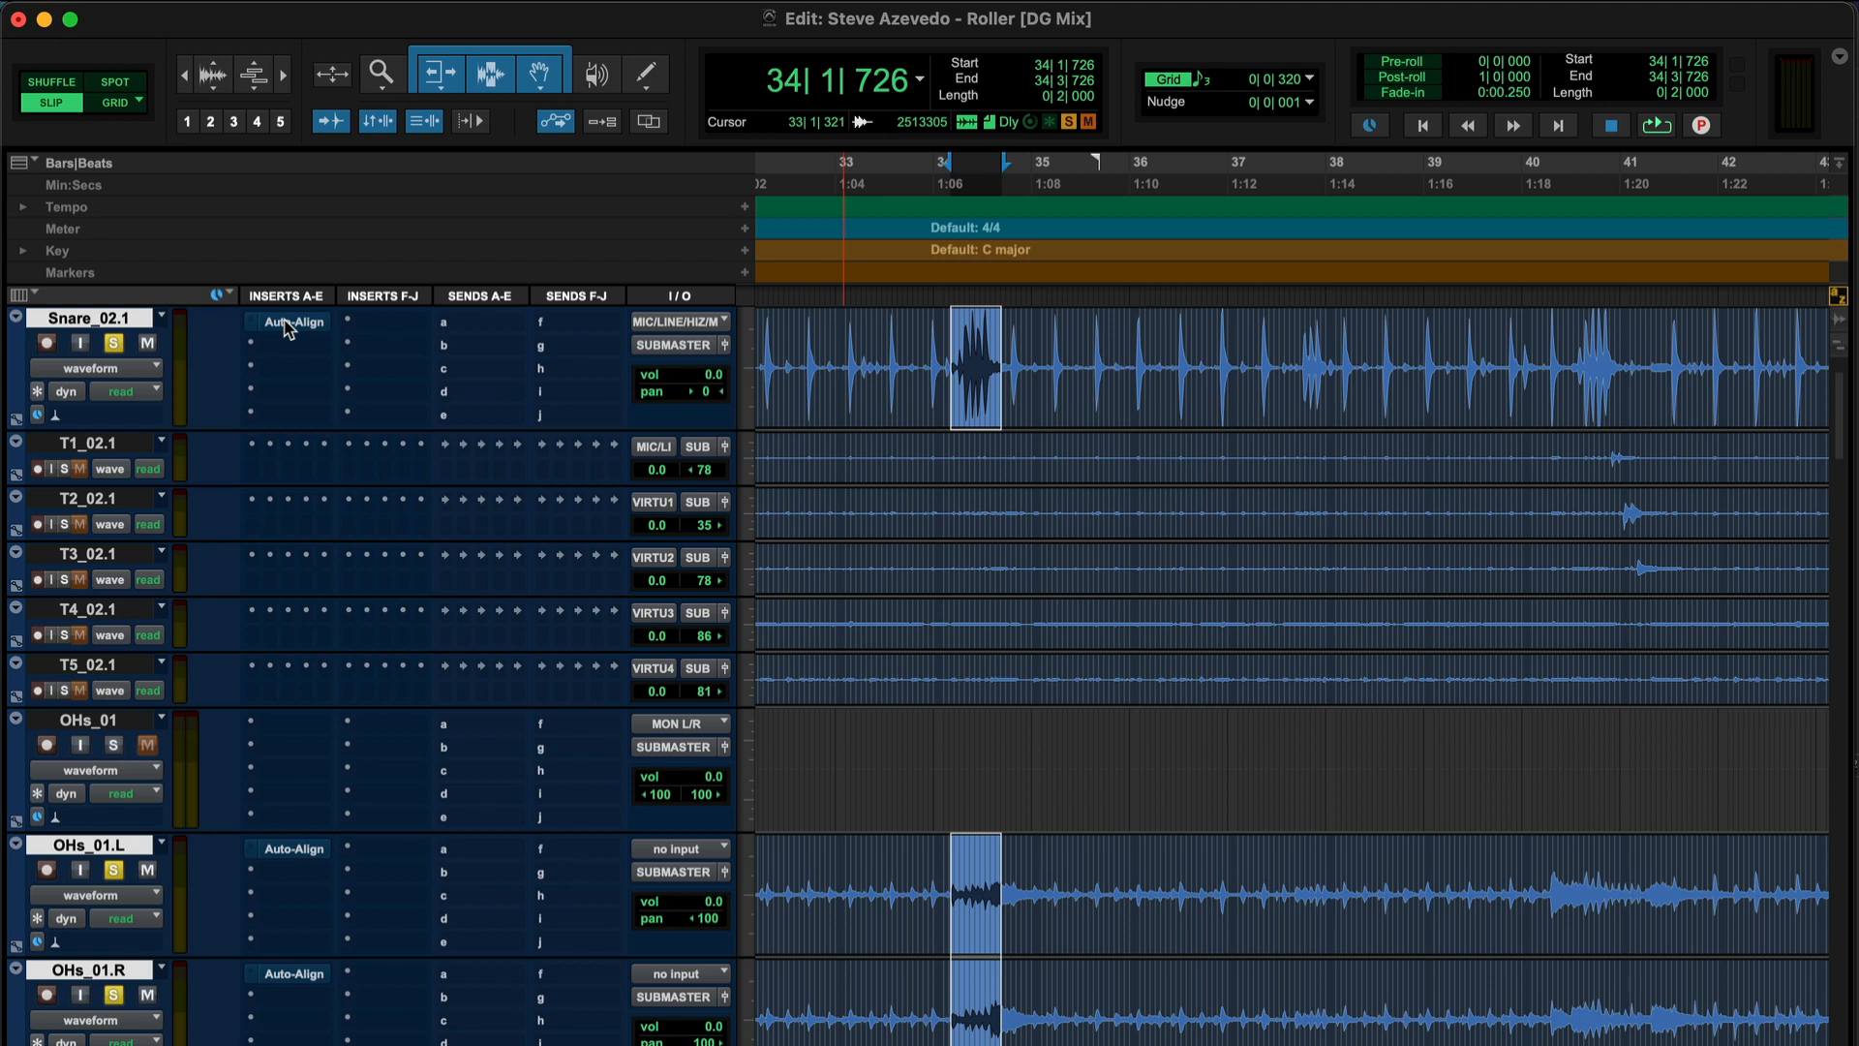
{"action": "key", "text": "space"}
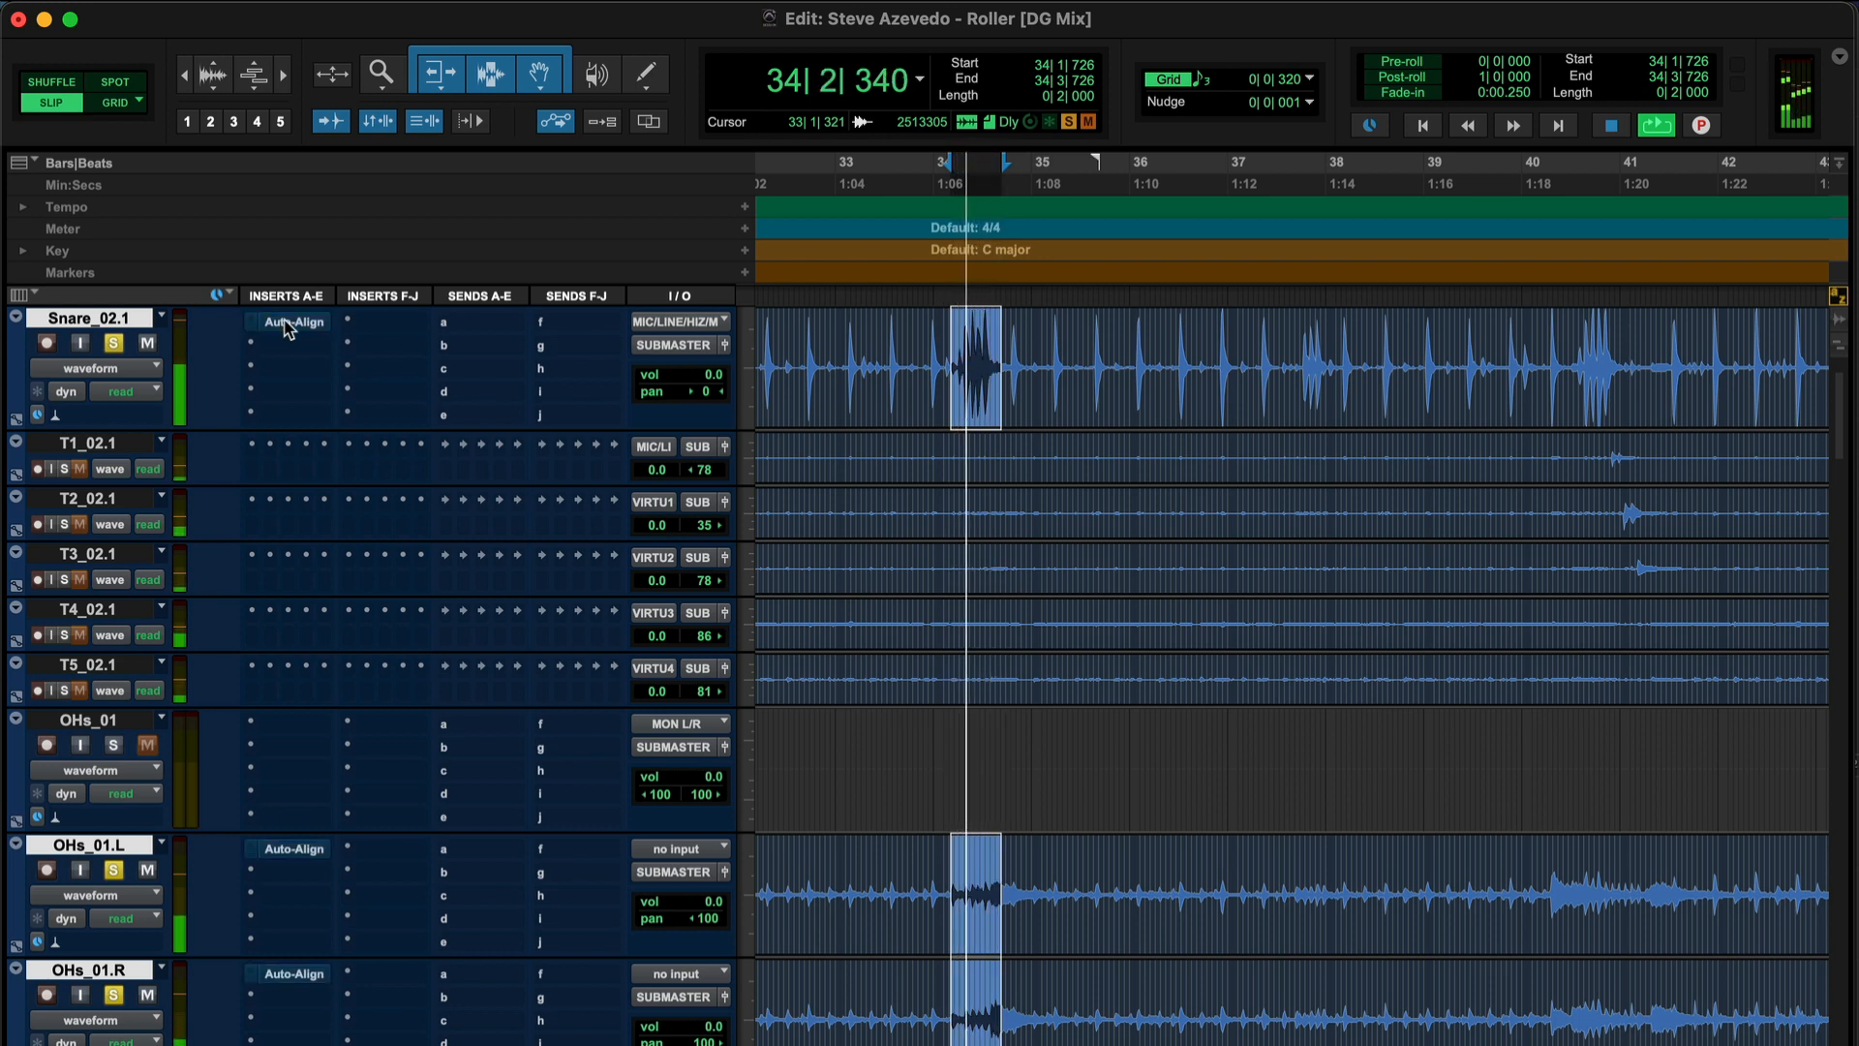
{"action": "key", "text": "space"}
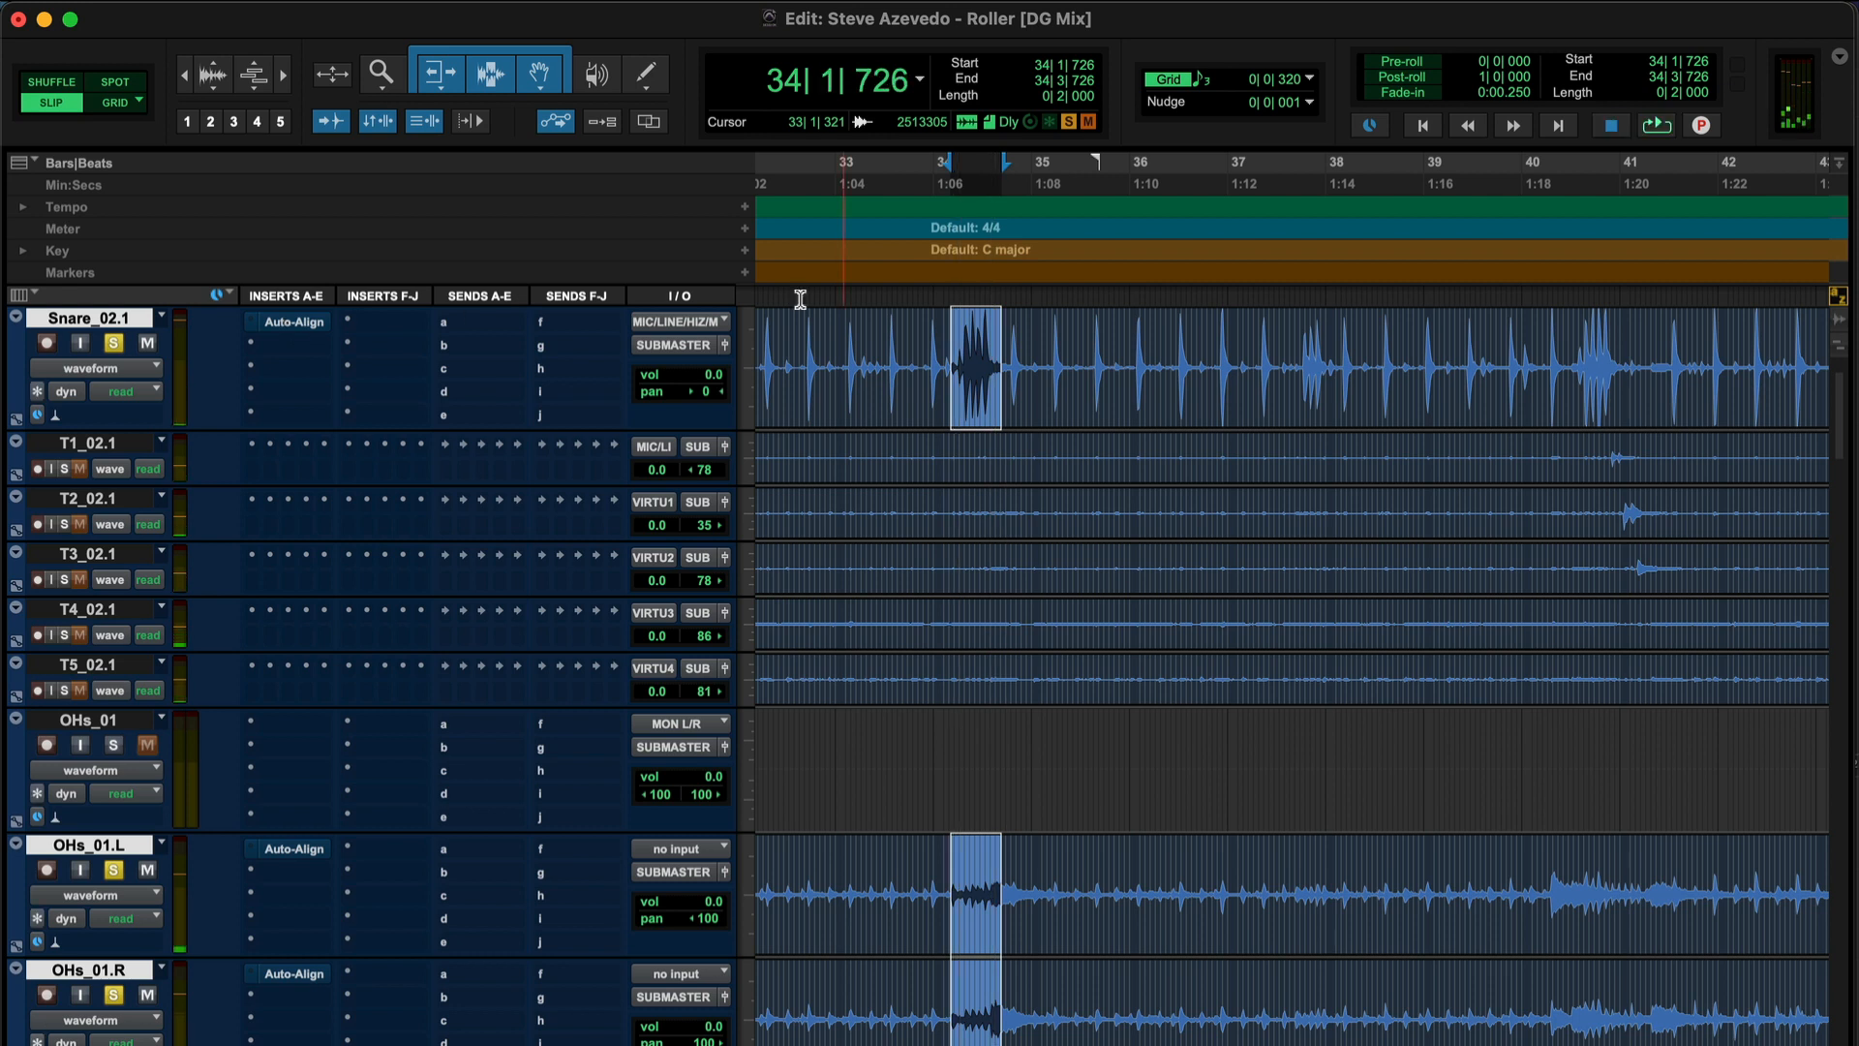
Play Snare_02.1, OHs_01.L and OHs_01.R together from 33|4|473, comparing Auto-Align bypassed and active, and leave it active
{"action": "left_click", "coordinate": [918, 345]}
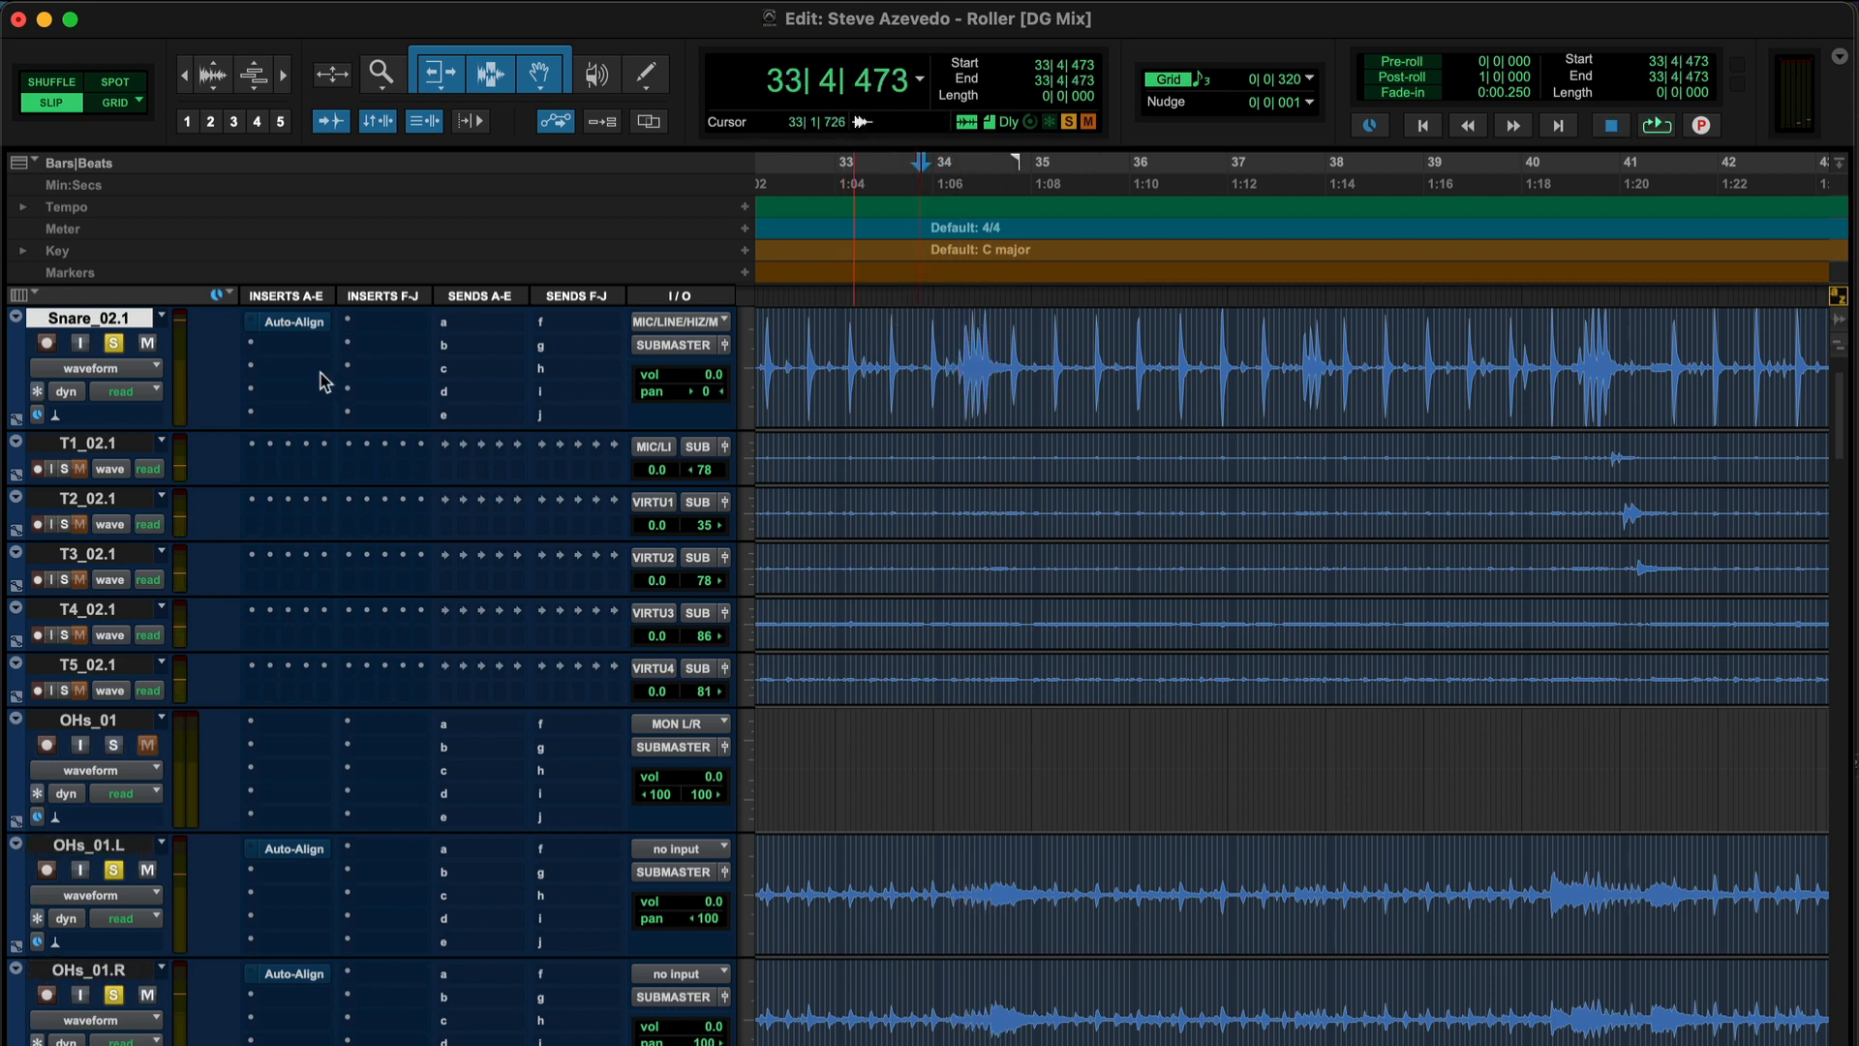
{"action": "left_click", "coordinate": [89, 845], "text": "super"}
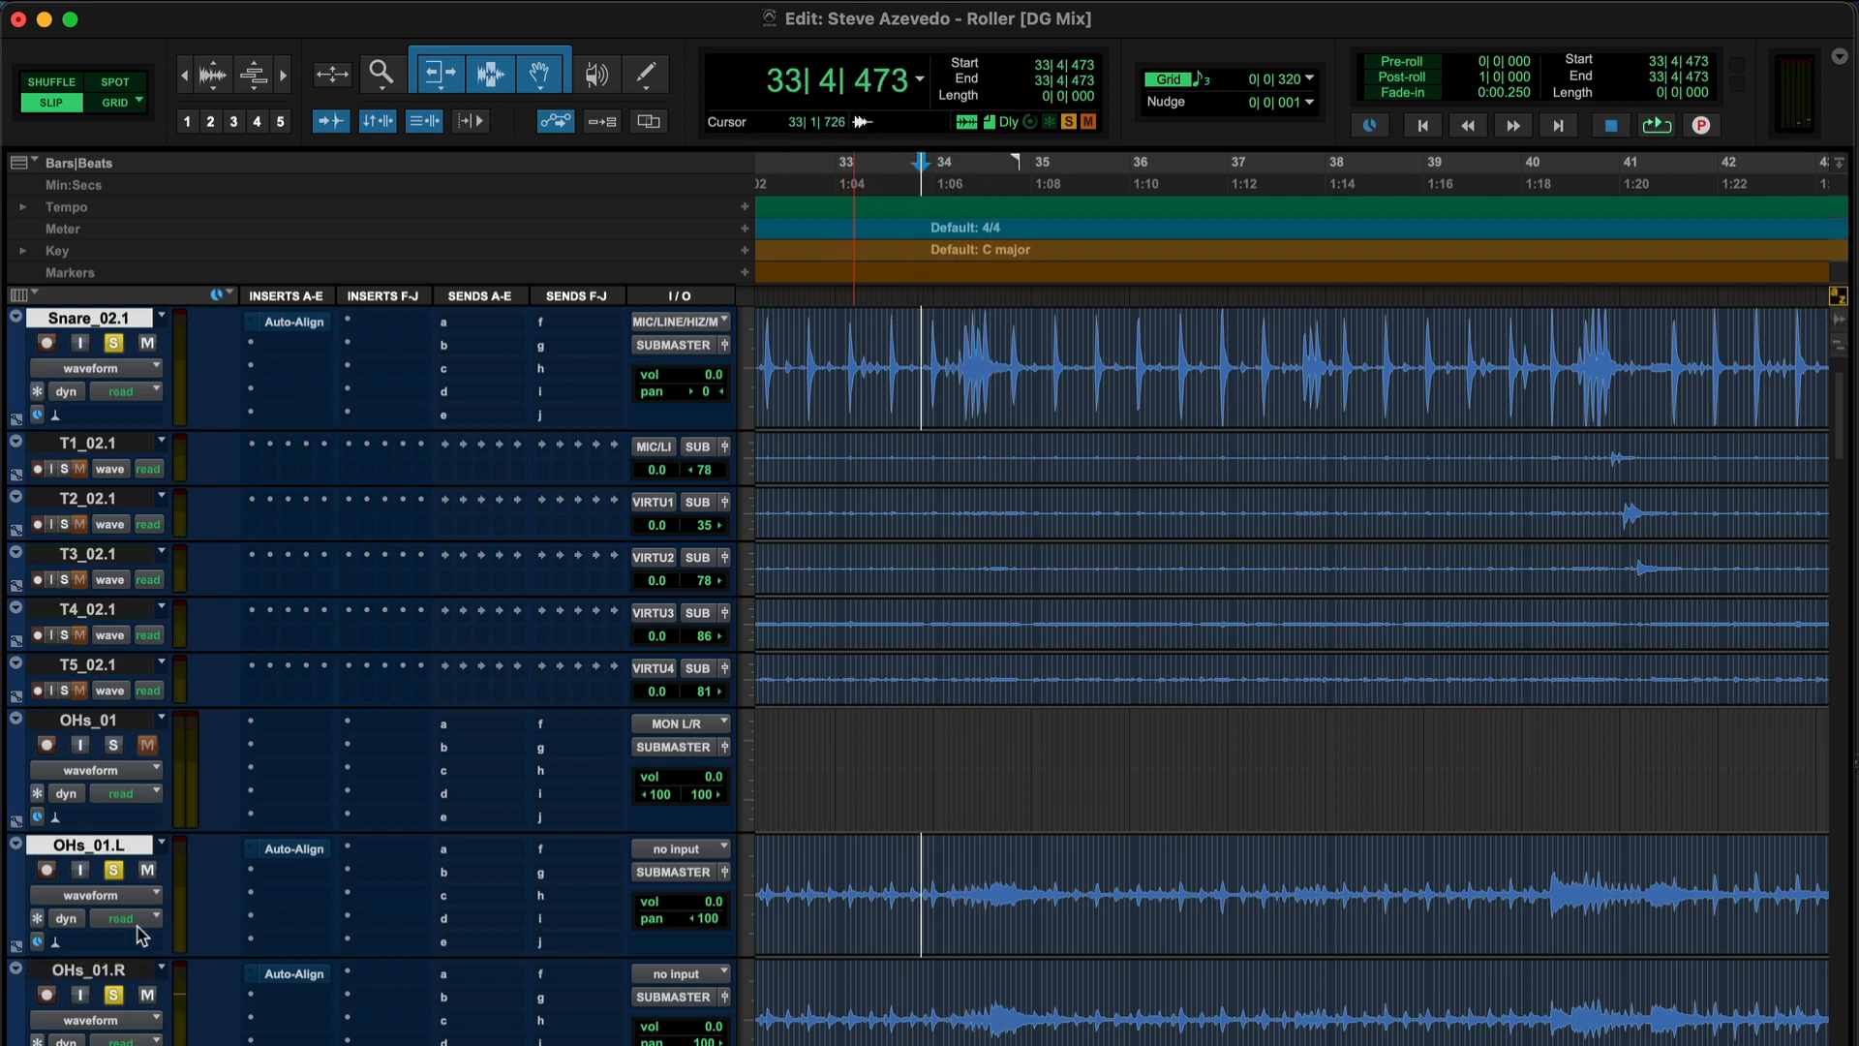
{"action": "left_click", "coordinate": [85, 971], "text": "super"}
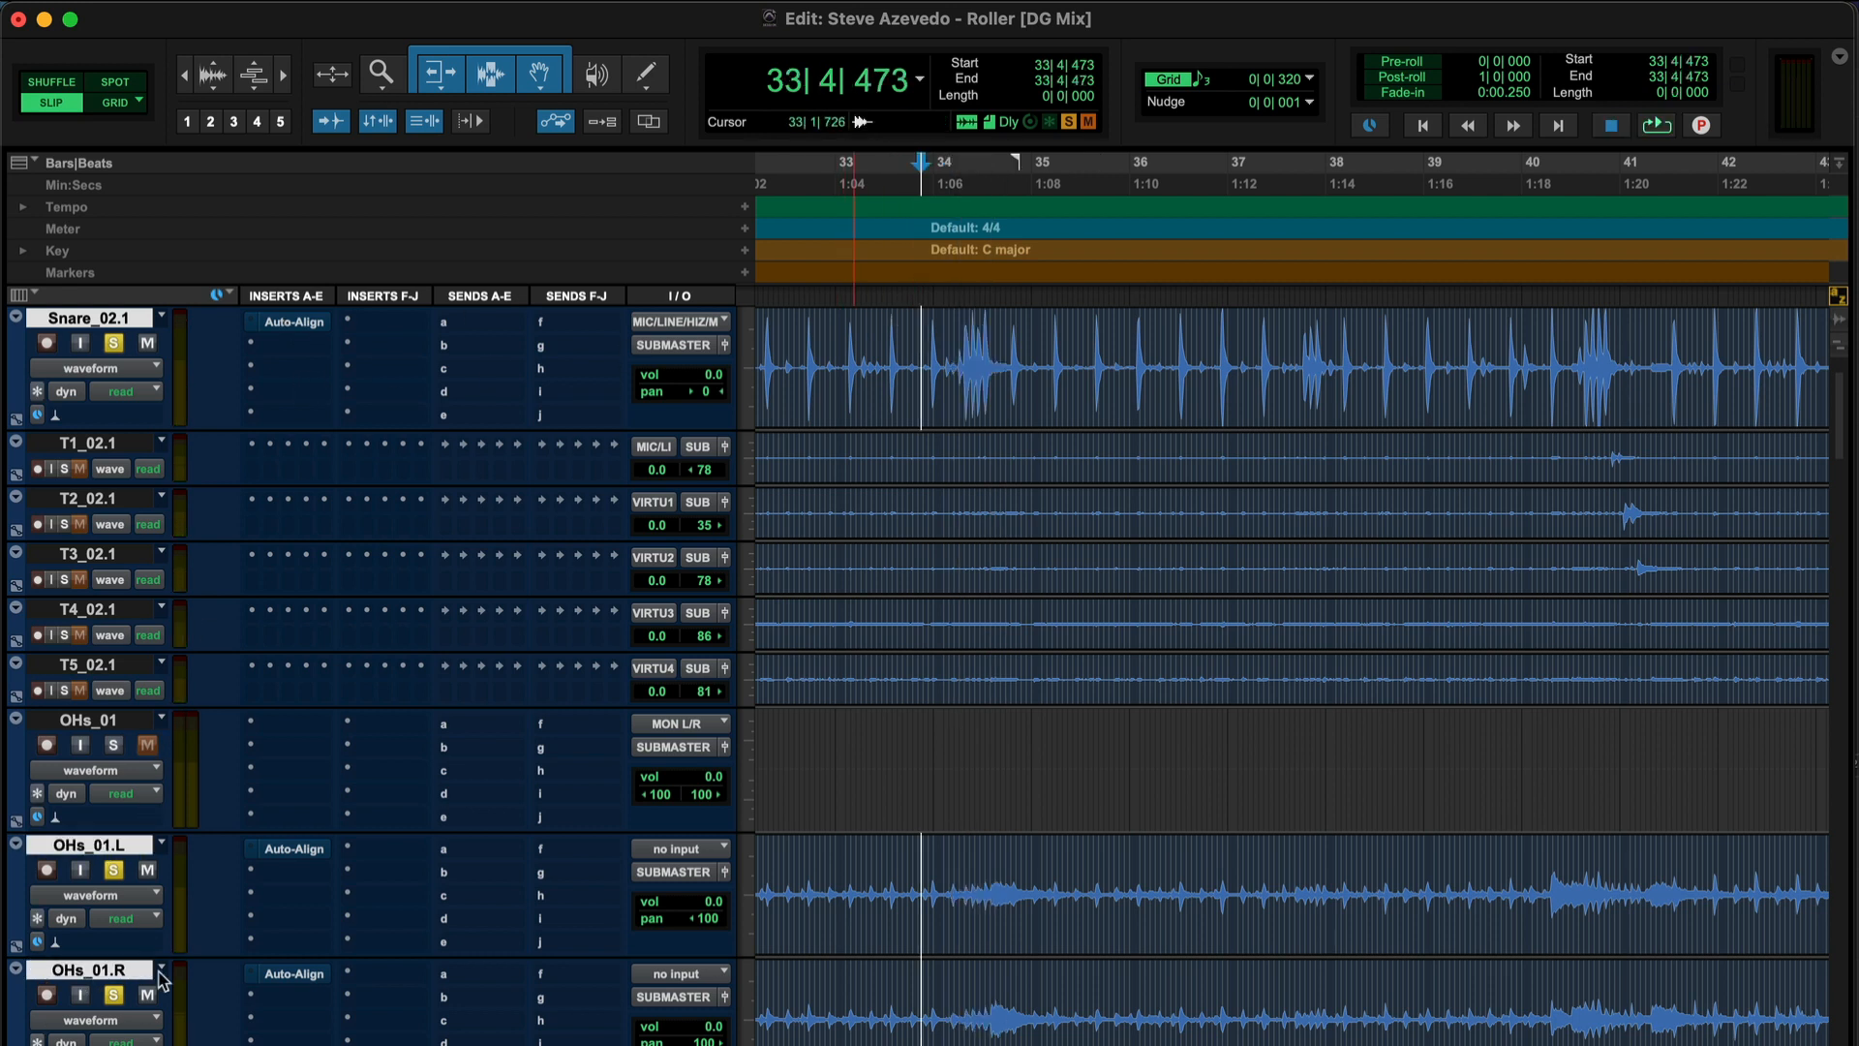
{"action": "left_click", "coordinate": [290, 981], "text": "alt+shift+super"}
{"action": "key", "text": "space"}
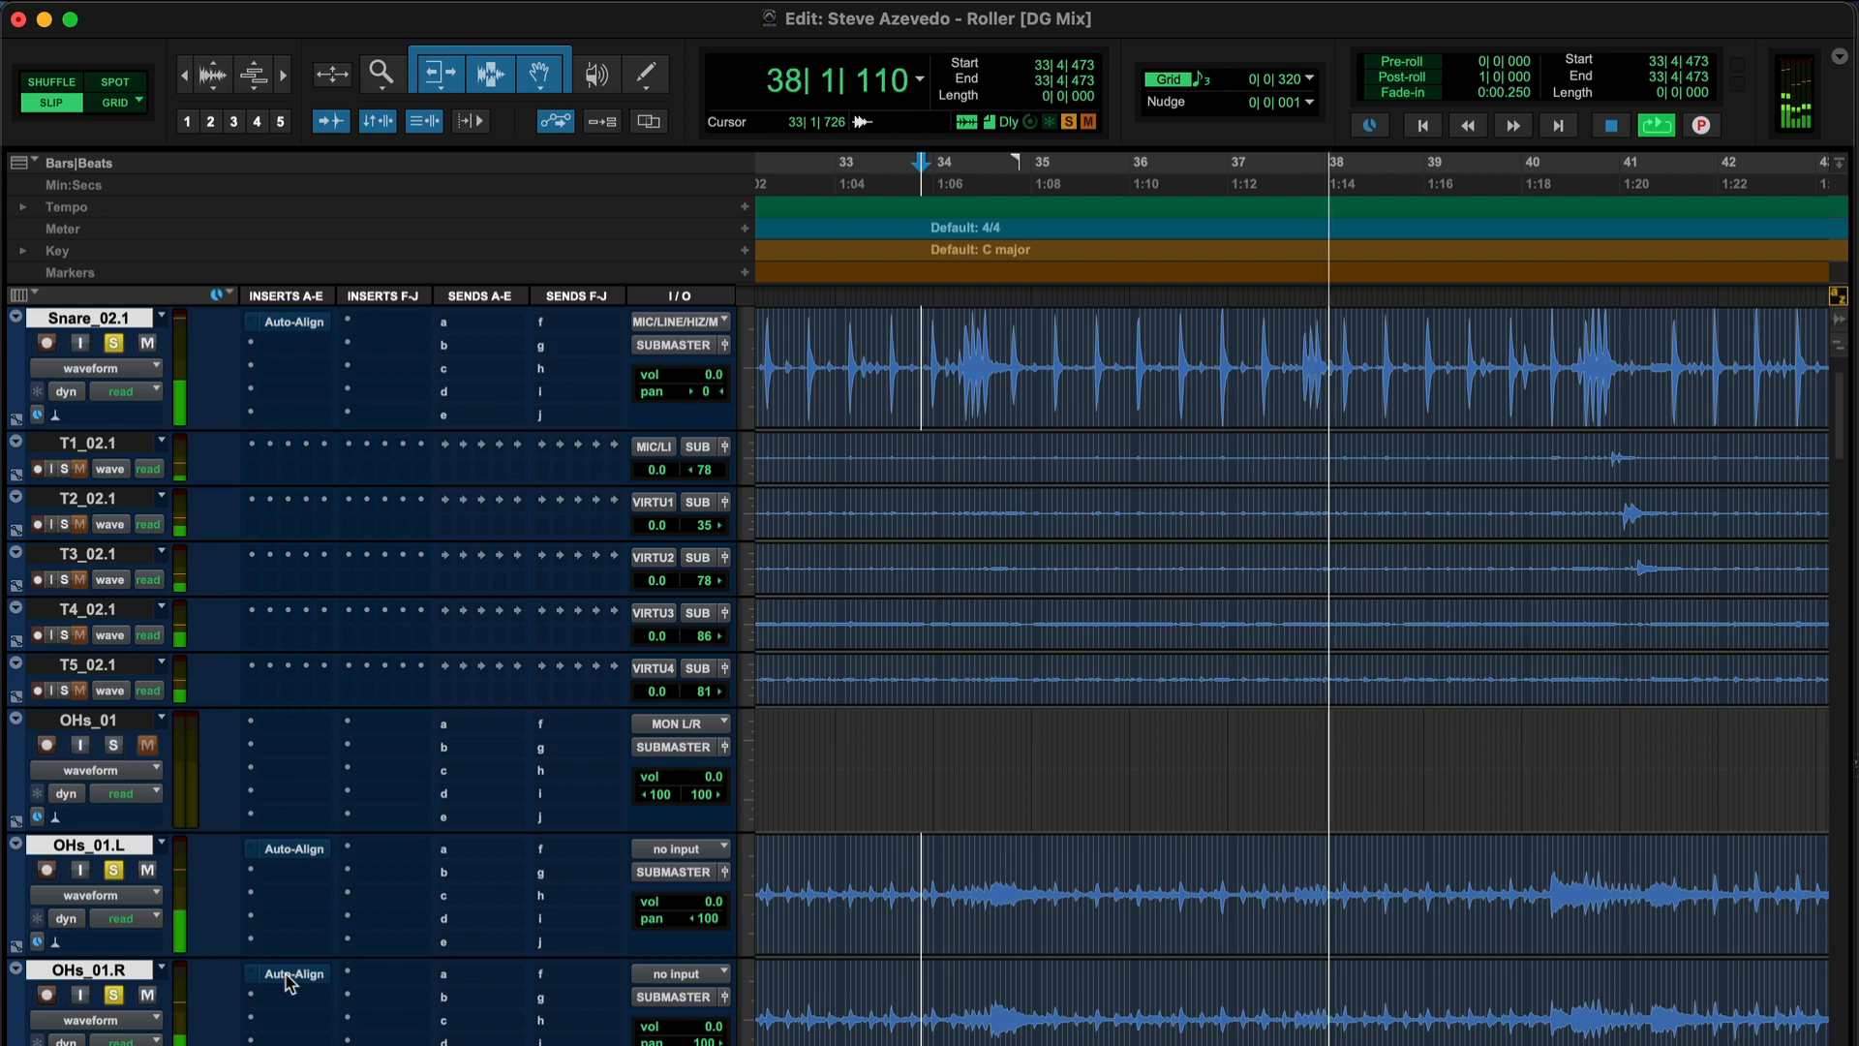
{"action": "key", "text": "space"}
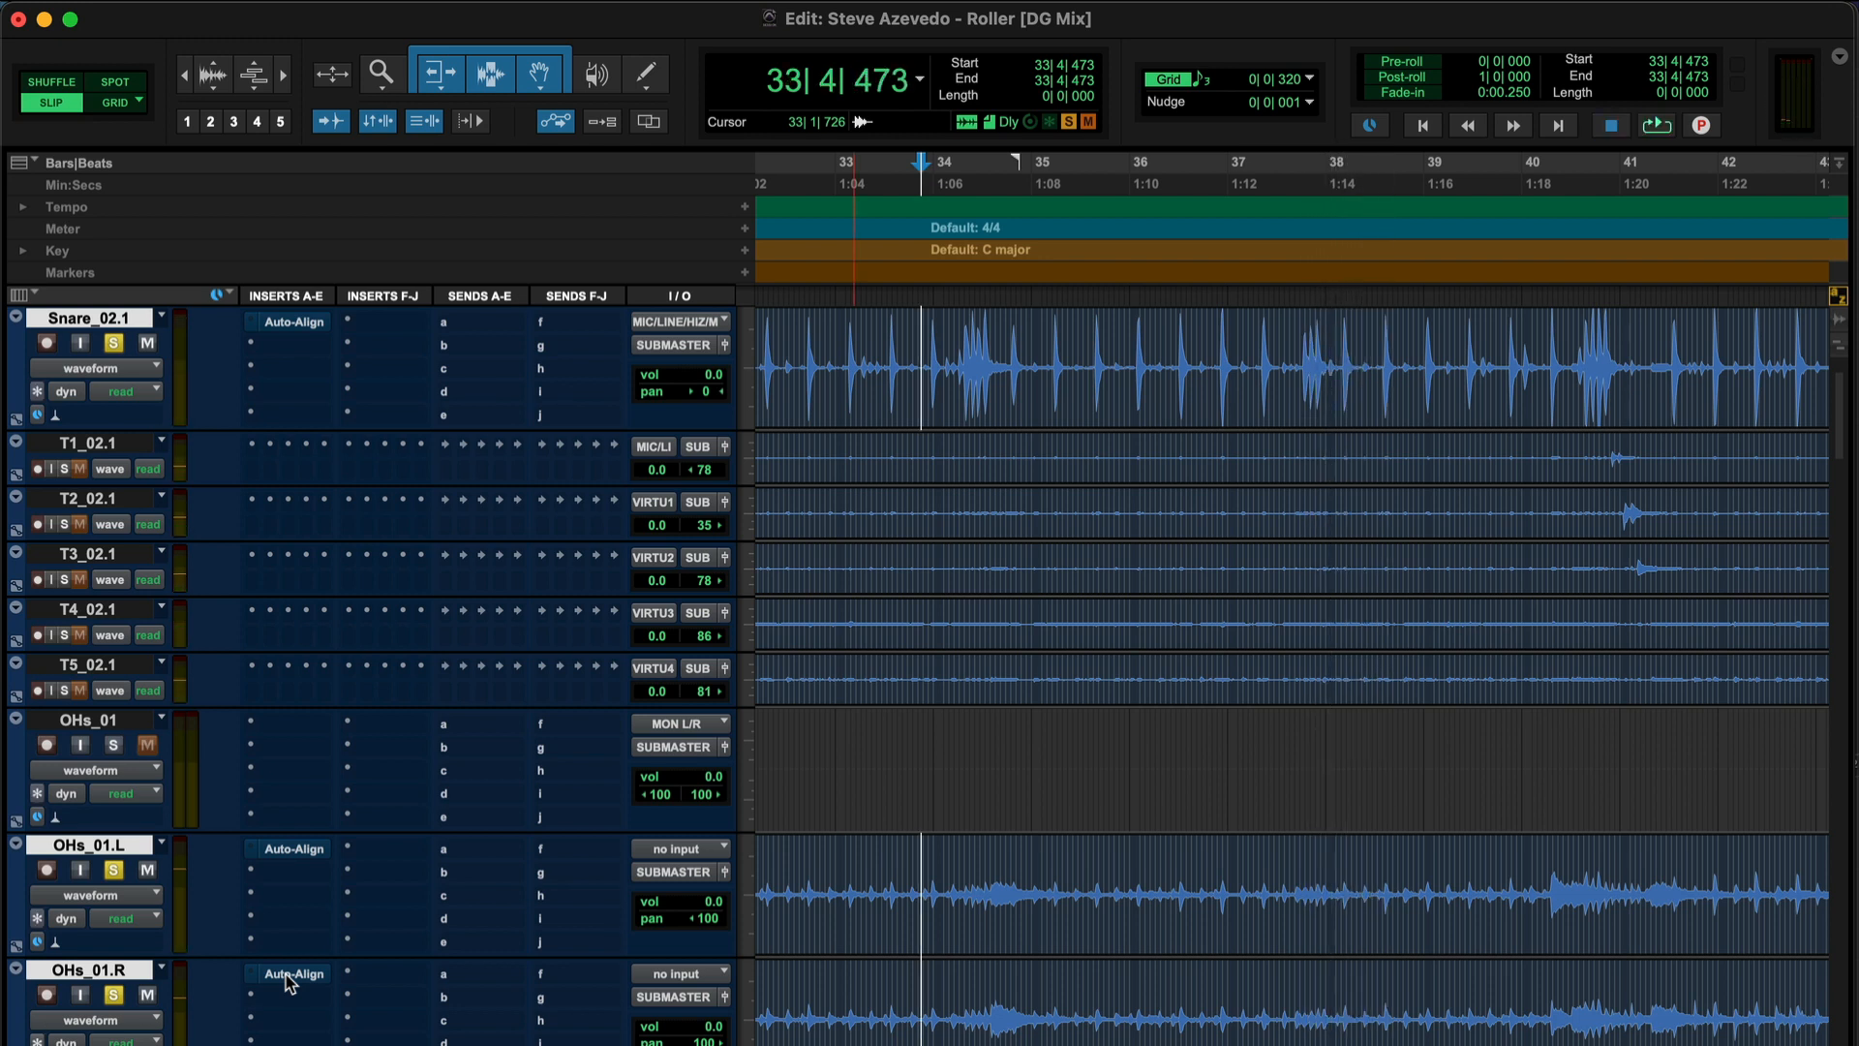
{"action": "left_click", "coordinate": [288, 976]}
Commit OHs_01.L and OHs_01.R offline as selected tracks with consolidated clips, hiding the source tracks and making them inactive
{"action": "left_click", "coordinate": [105, 847]}
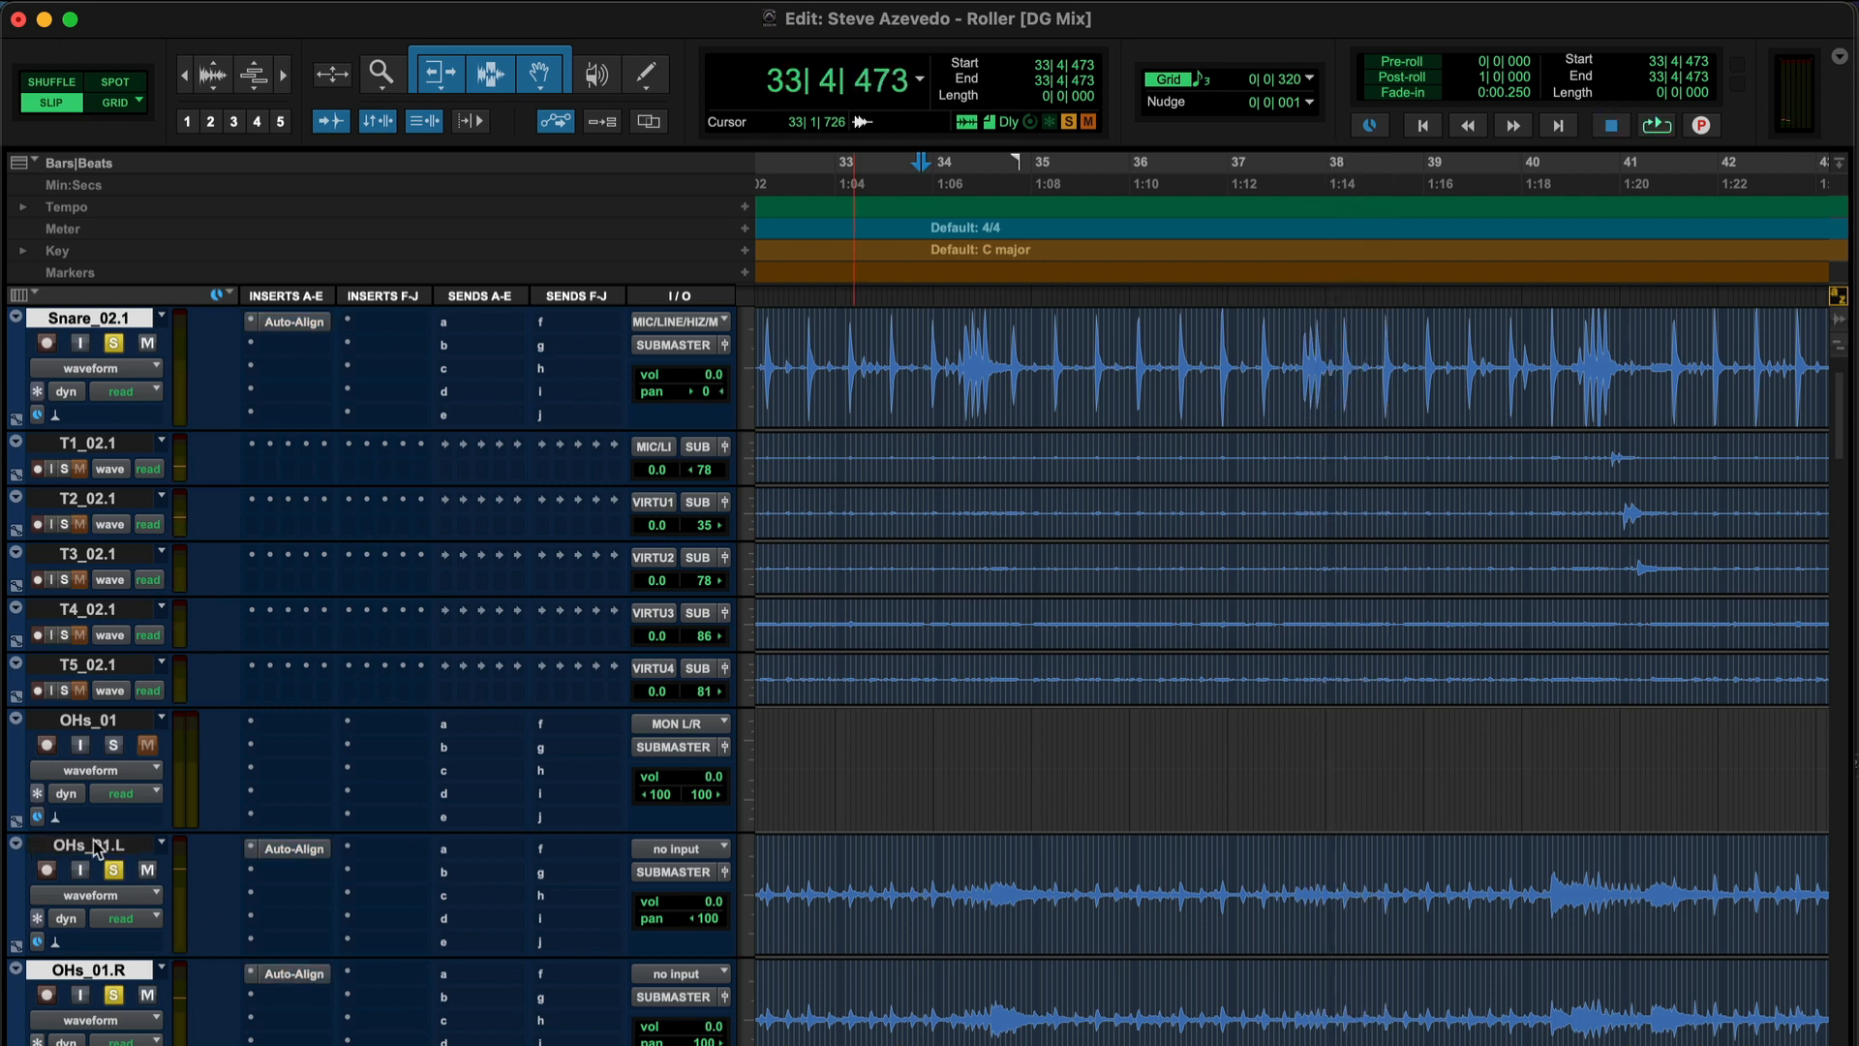
{"action": "left_click", "coordinate": [94, 971], "text": "shift"}
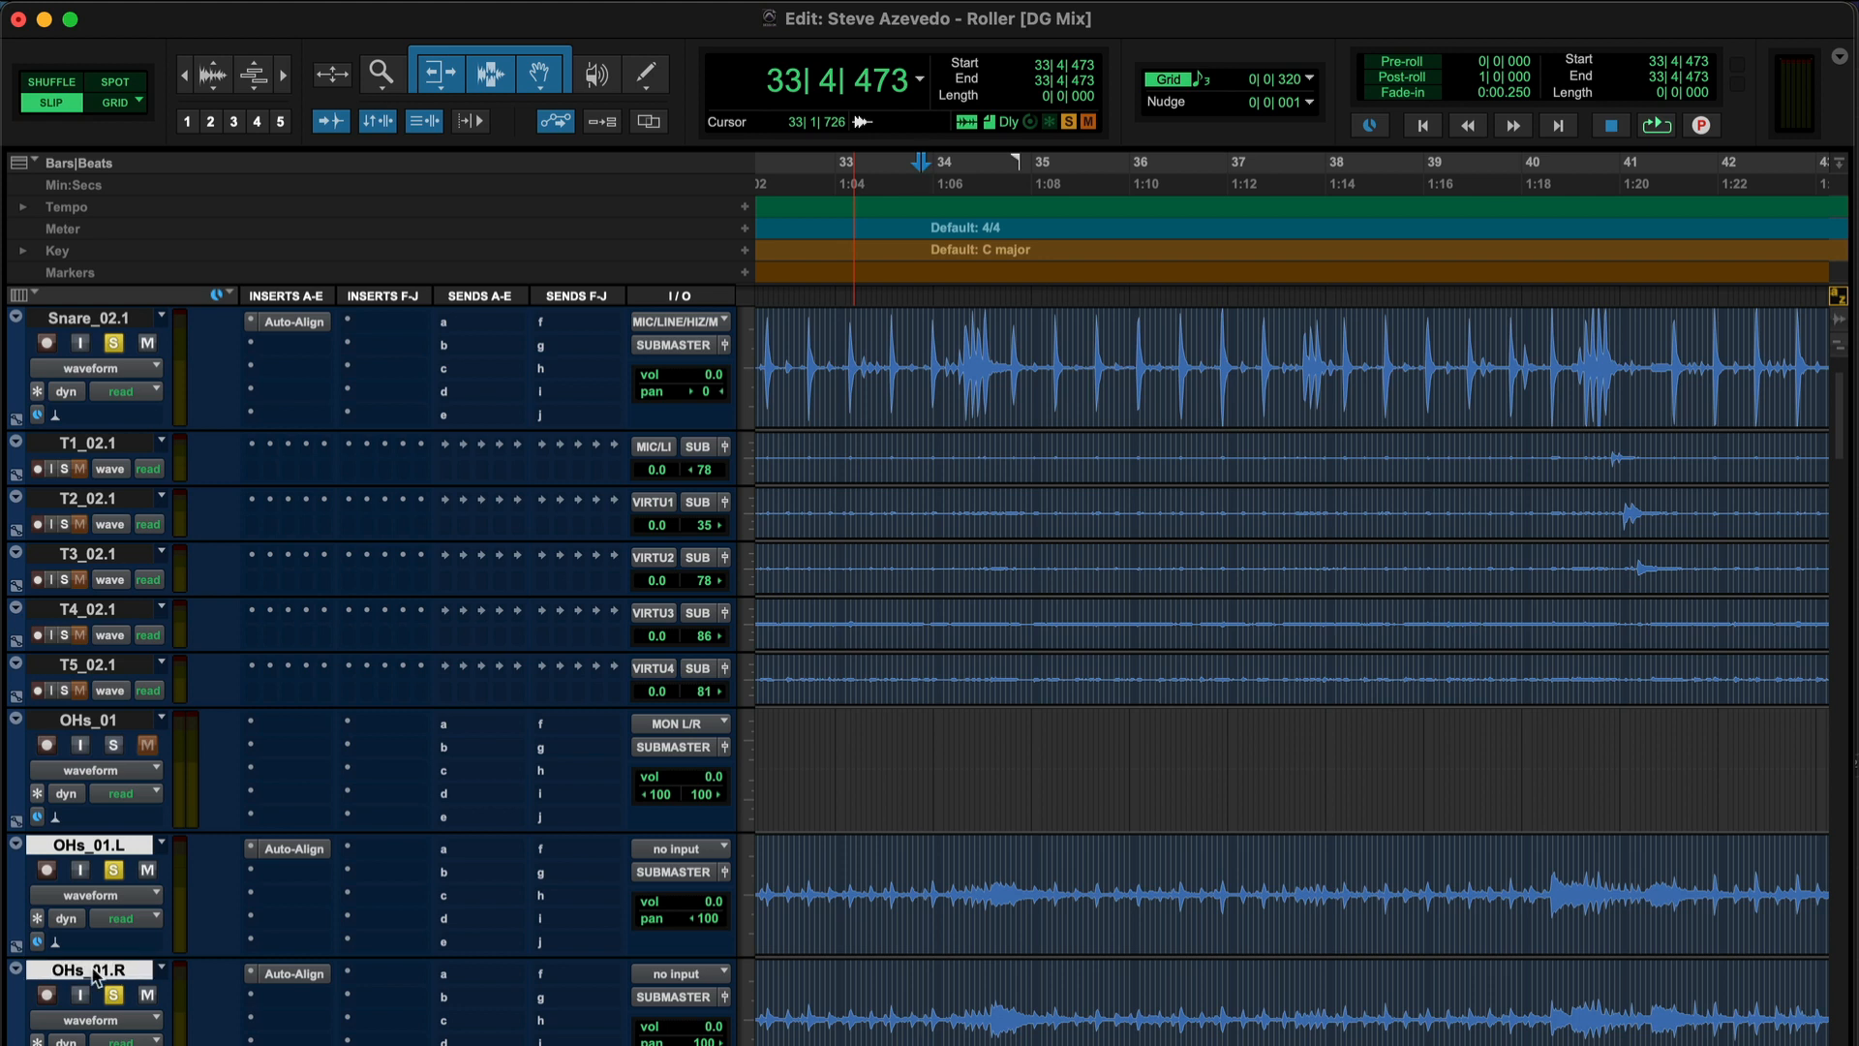
{"action": "right_click", "coordinate": [95, 971]}
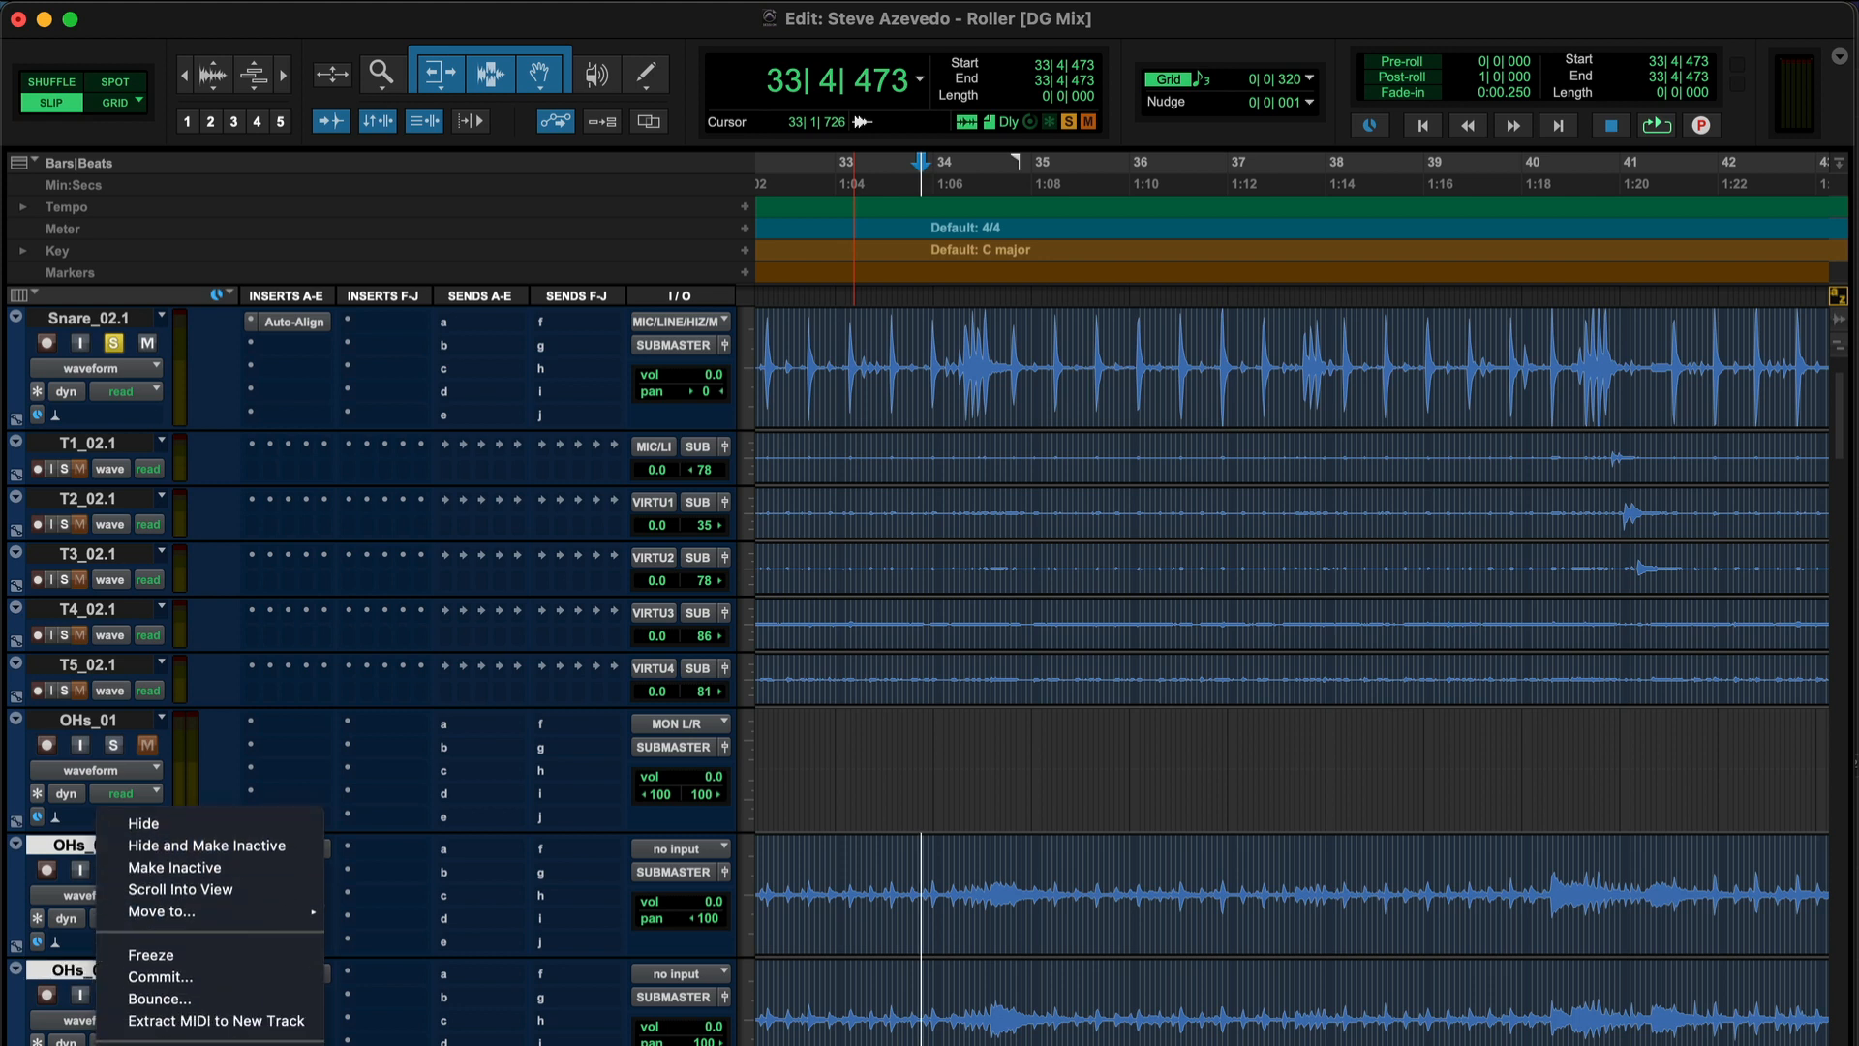
{"action": "left_click", "coordinate": [172, 973]}
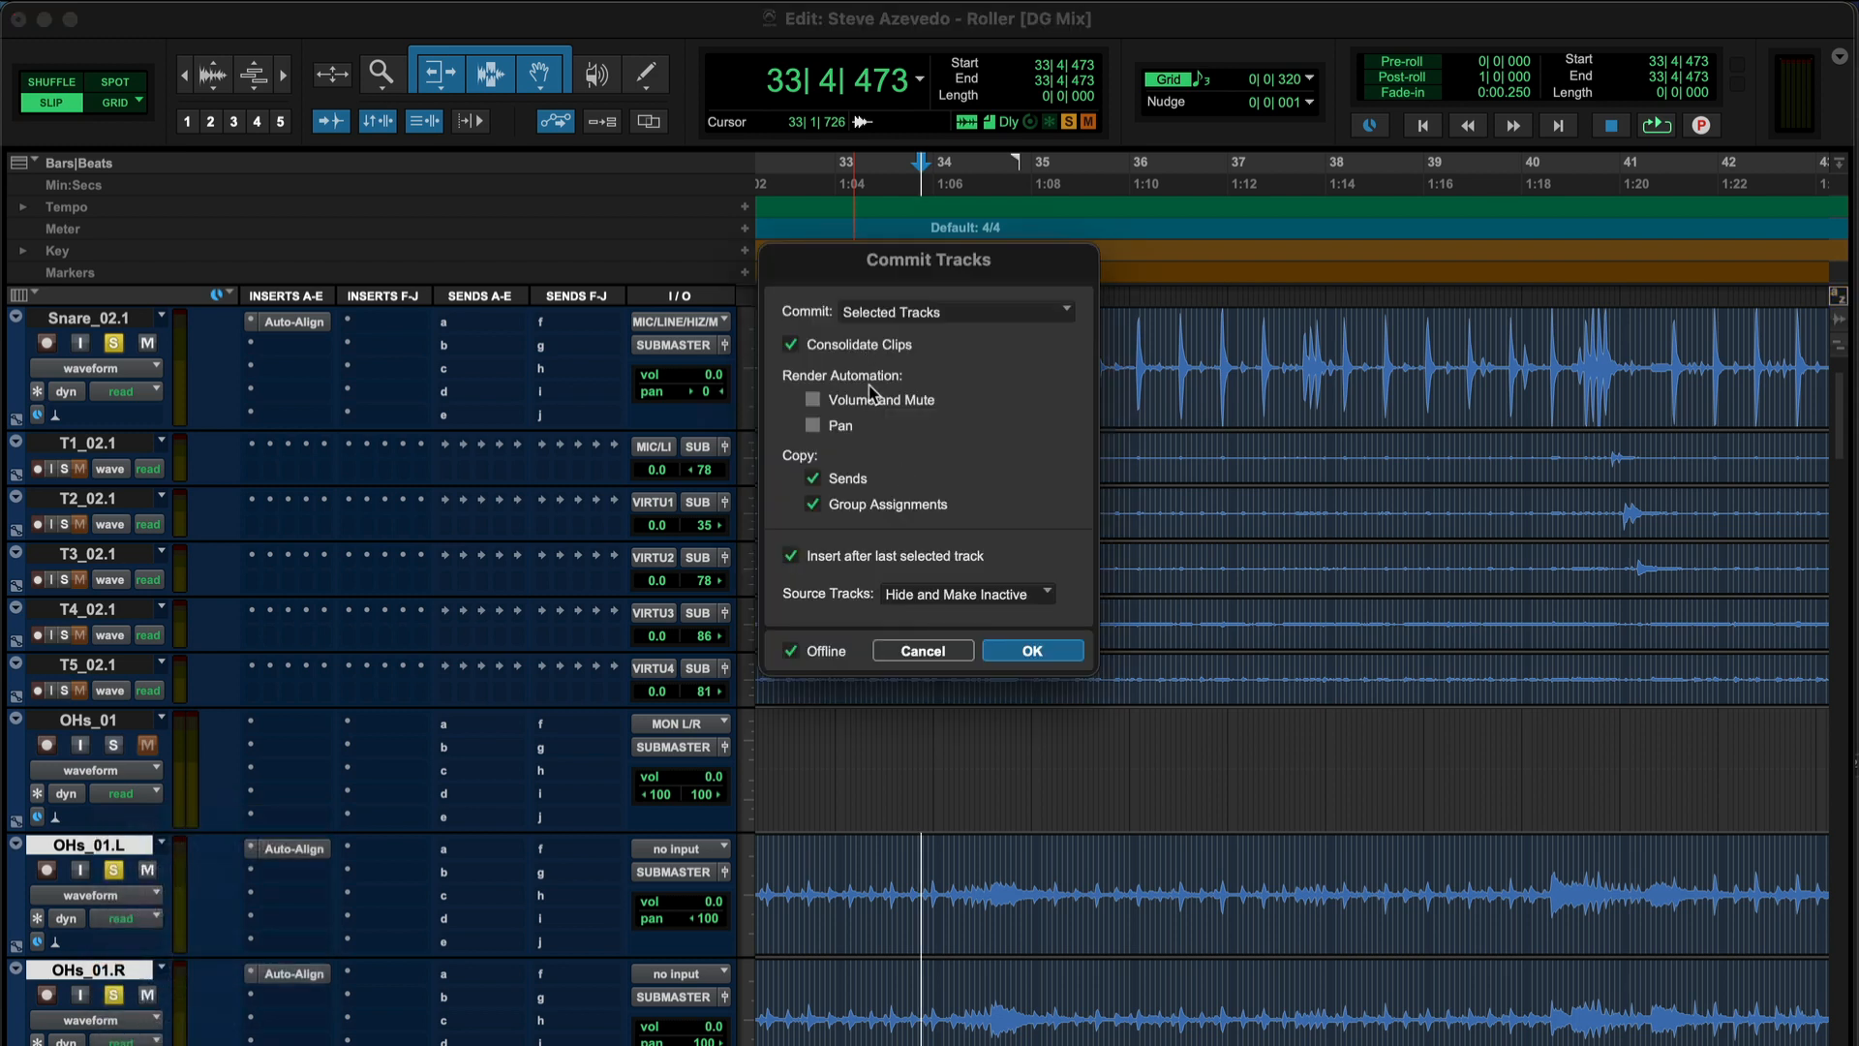
{"action": "left_click", "coordinate": [1033, 652]}
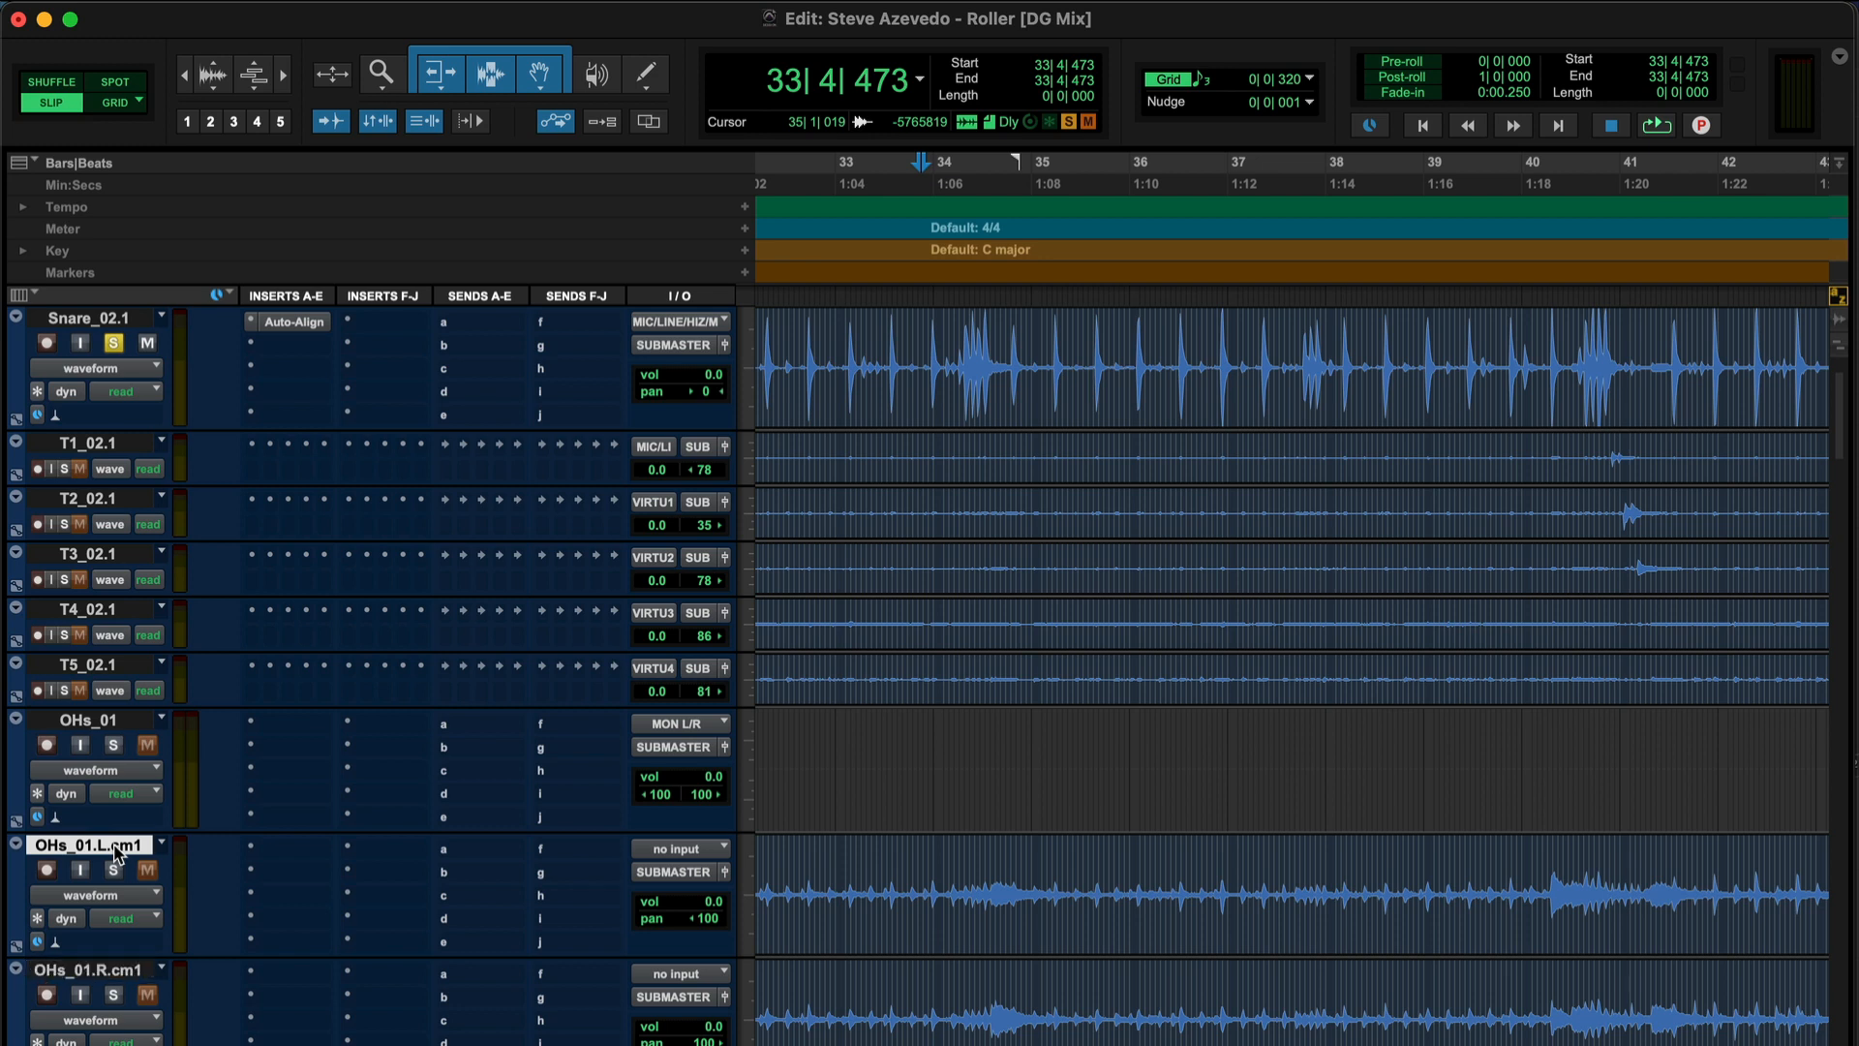
Insert Auto-Align on the first insert slot of OHs_01.L.cm1
{"action": "left_click", "coordinate": [259, 857]}
{"action": "mouse_move", "coordinate": [361, 850]}
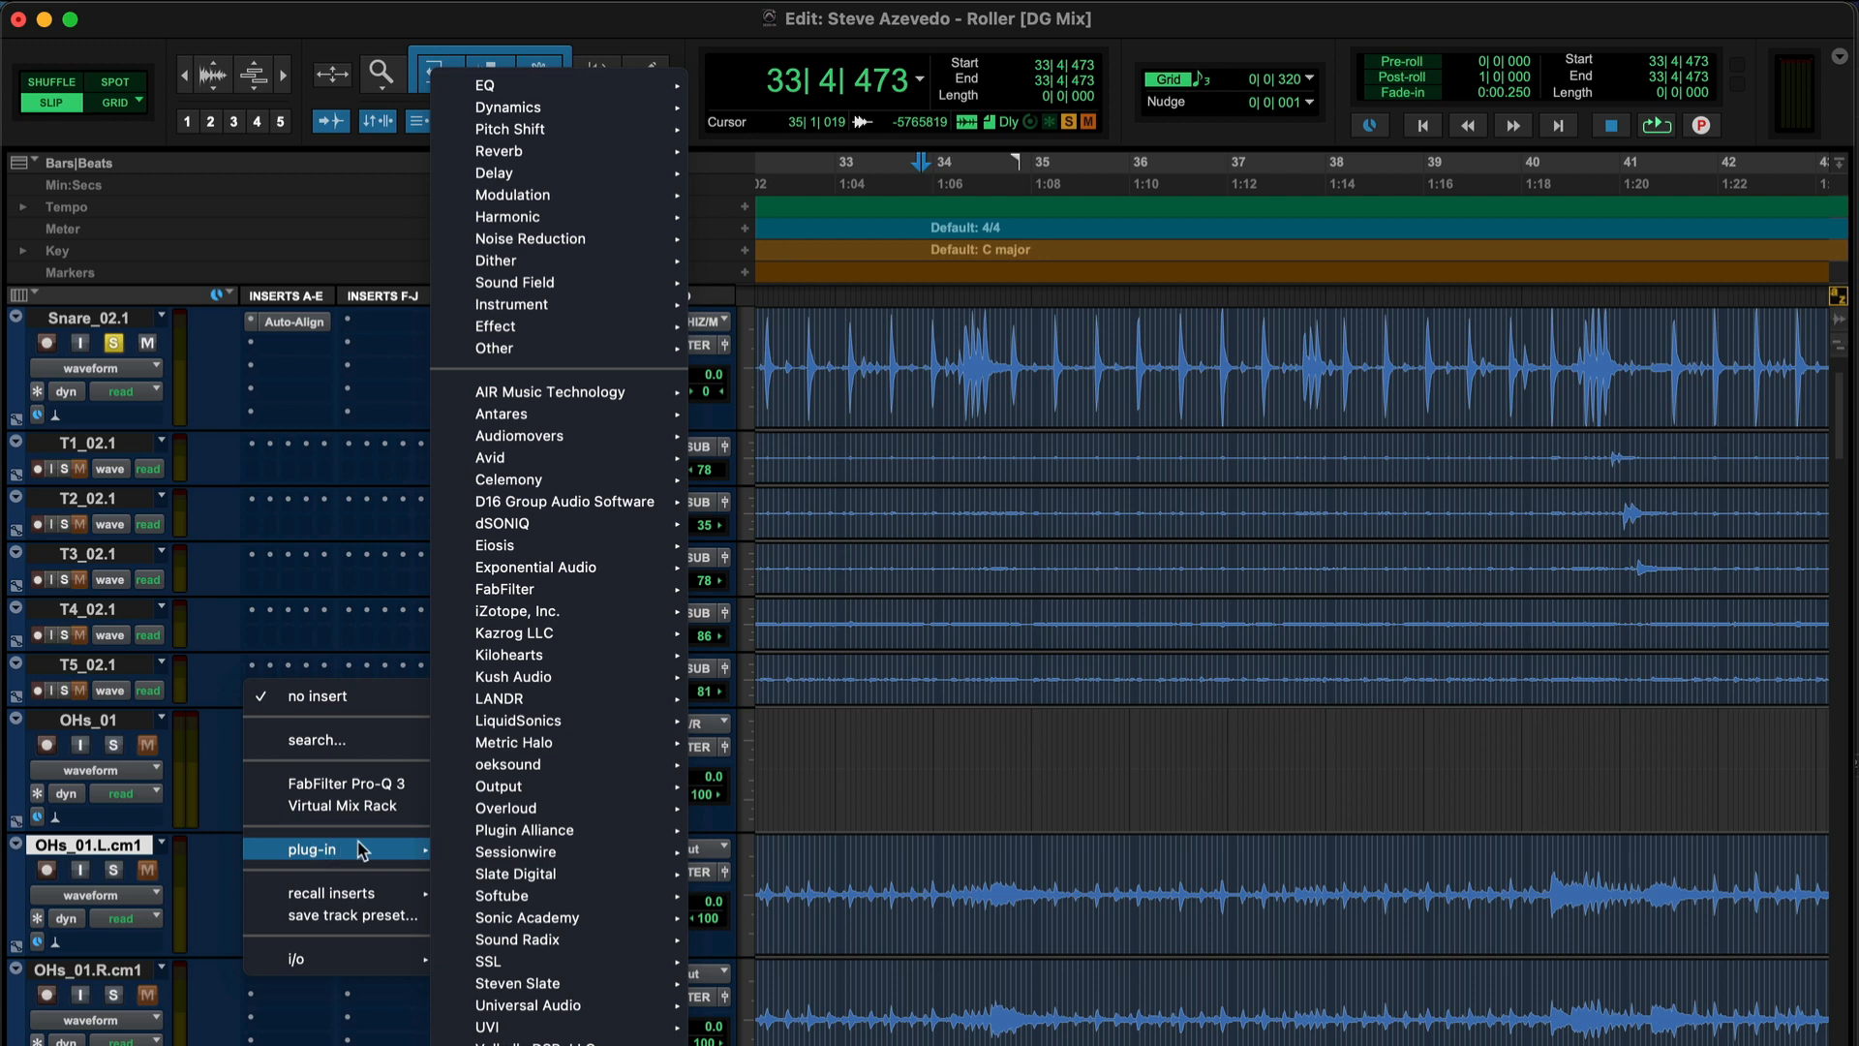
{"action": "key", "text": "Escape"}
{"action": "type", "text": "auto"}
{"action": "key", "text": "Return"}
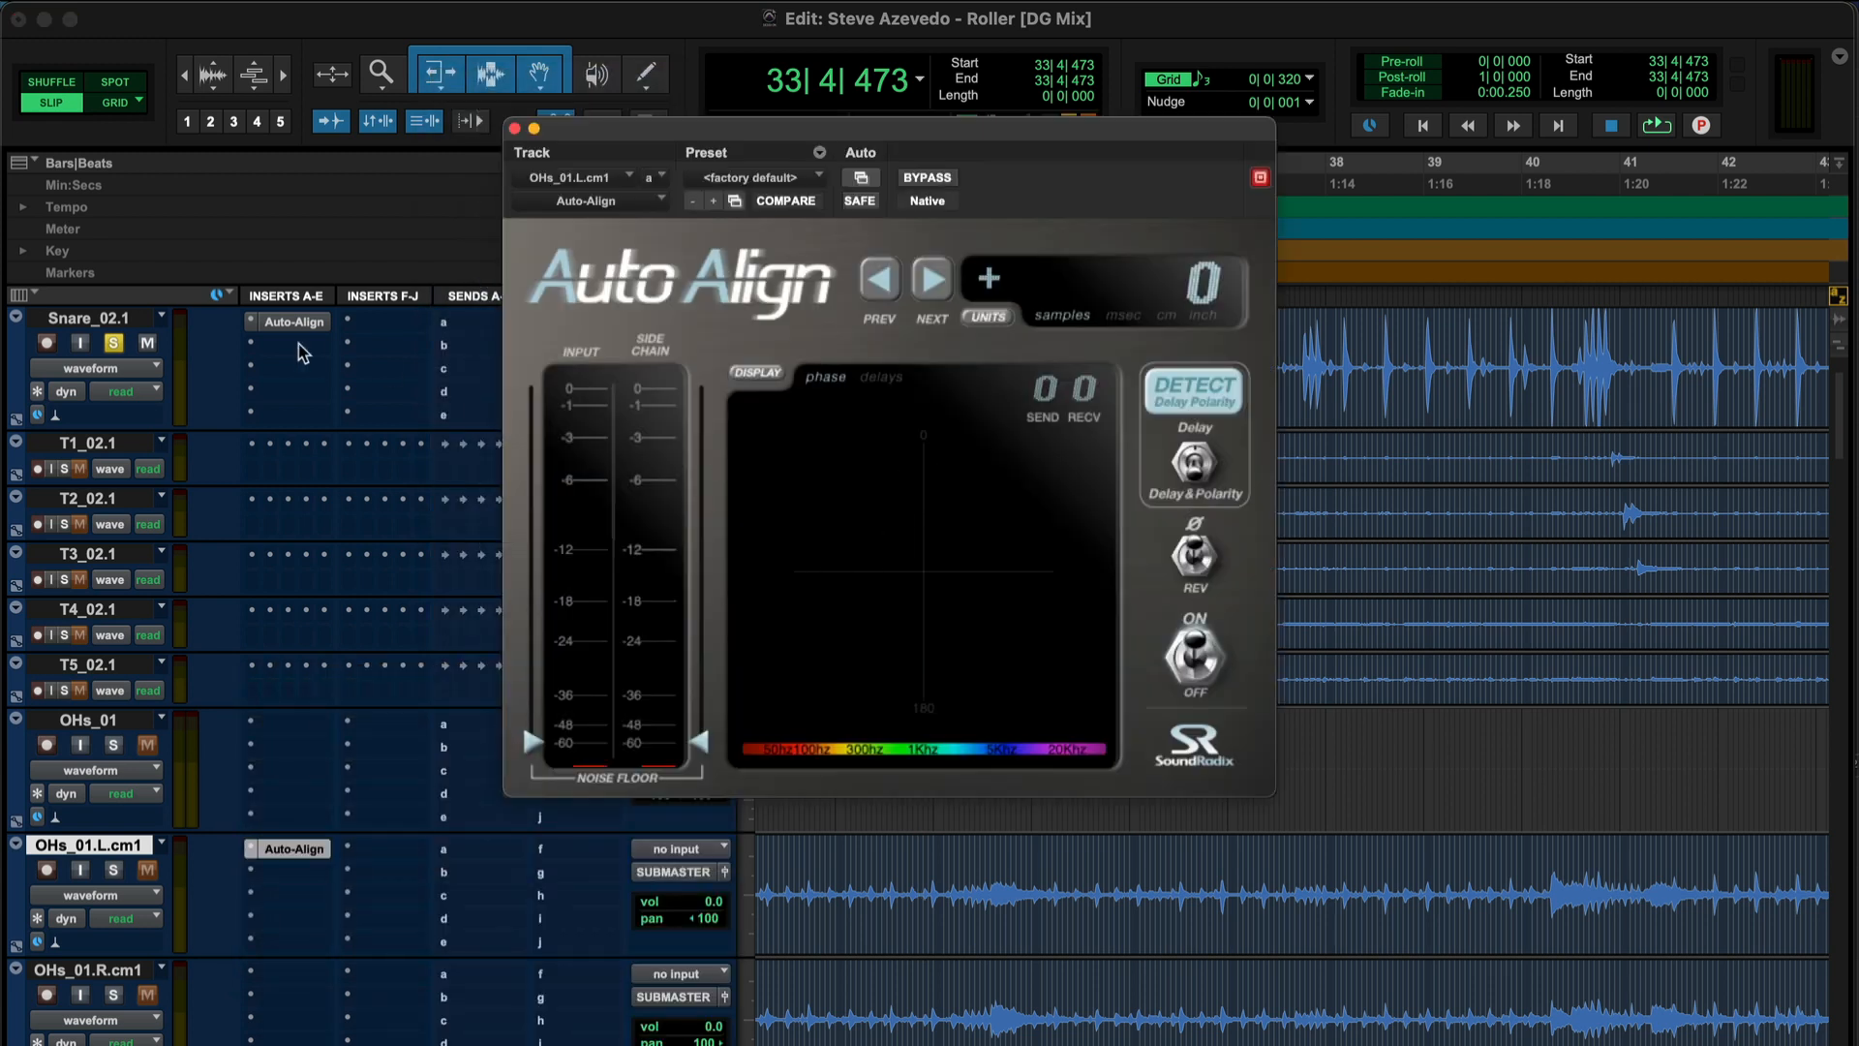
Replace the first insert on Snare_02.1 with a fresh Auto-Align (mono) instance and close its window
{"action": "left_click", "coordinate": [250, 321]}
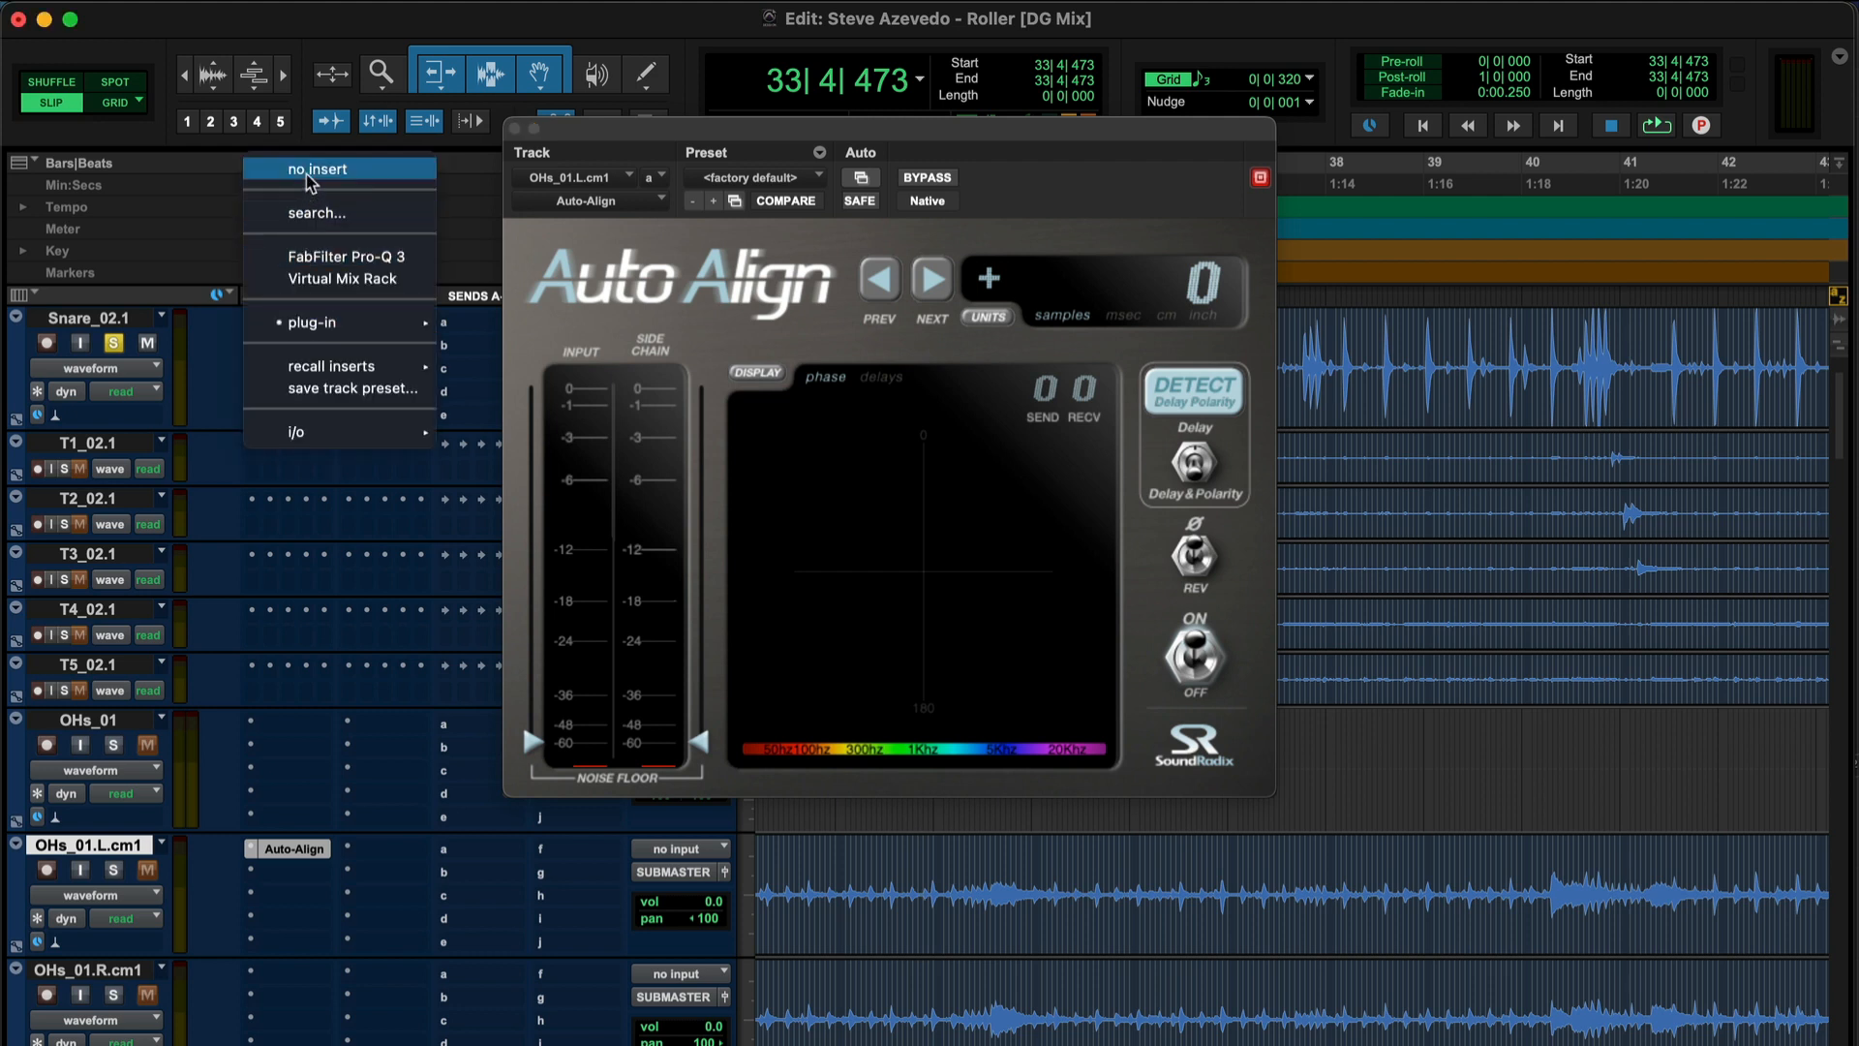
{"action": "key", "text": "Escape"}
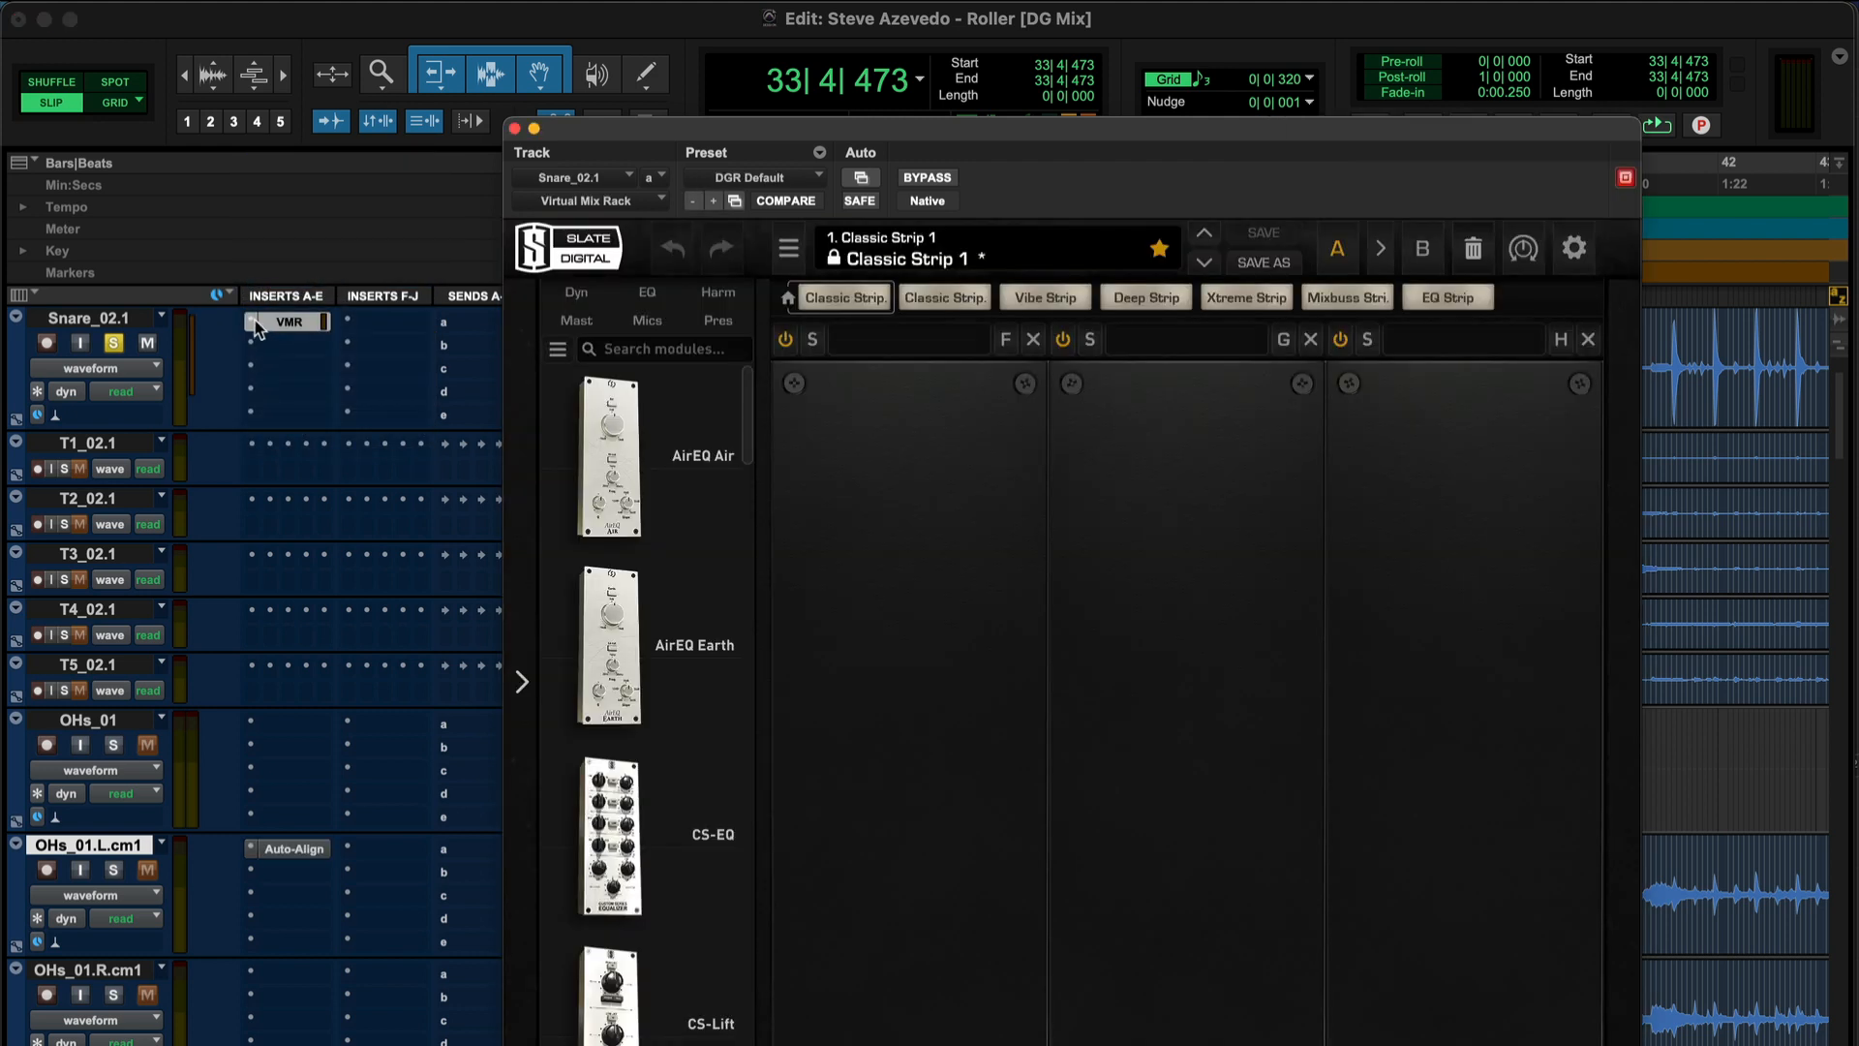
{"action": "left_click", "coordinate": [250, 321]}
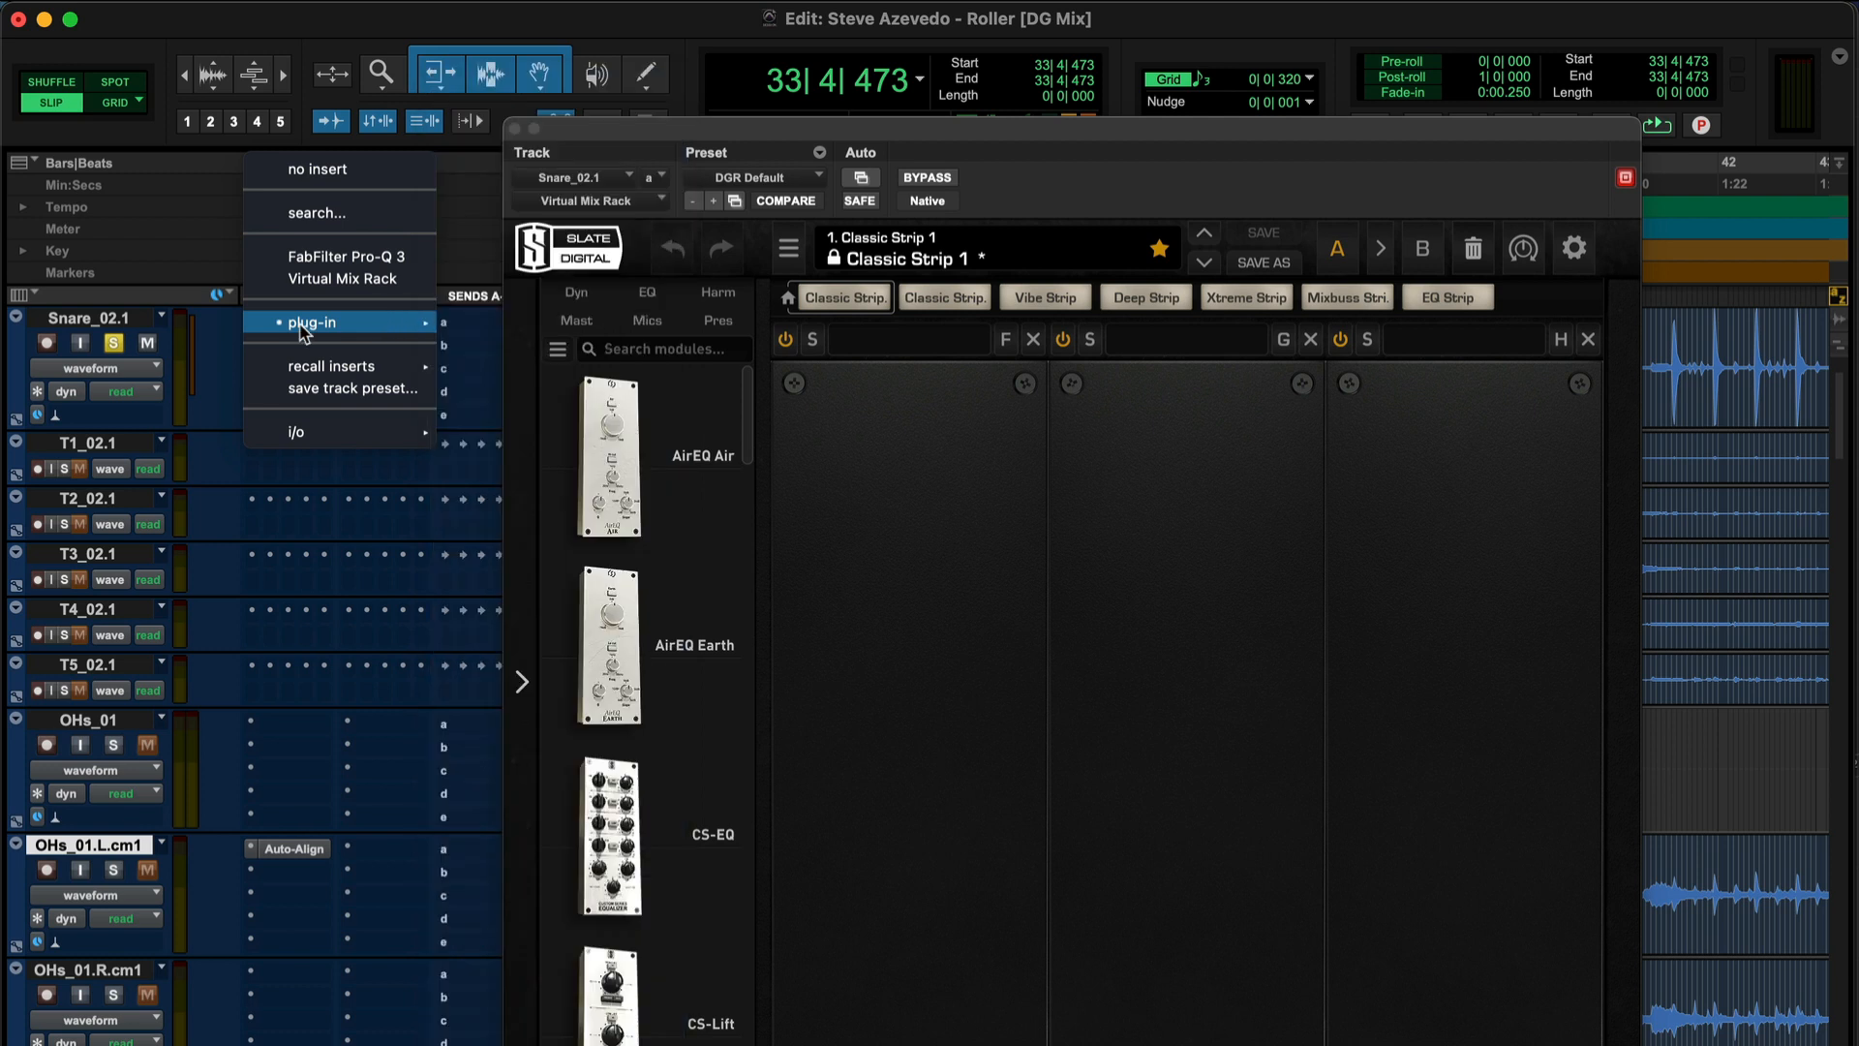
{"action": "left_click", "coordinate": [226, 559]}
{"action": "left_click", "coordinate": [251, 322]}
{"action": "left_click", "coordinate": [250, 325]}
{"action": "type", "text": "auto"}
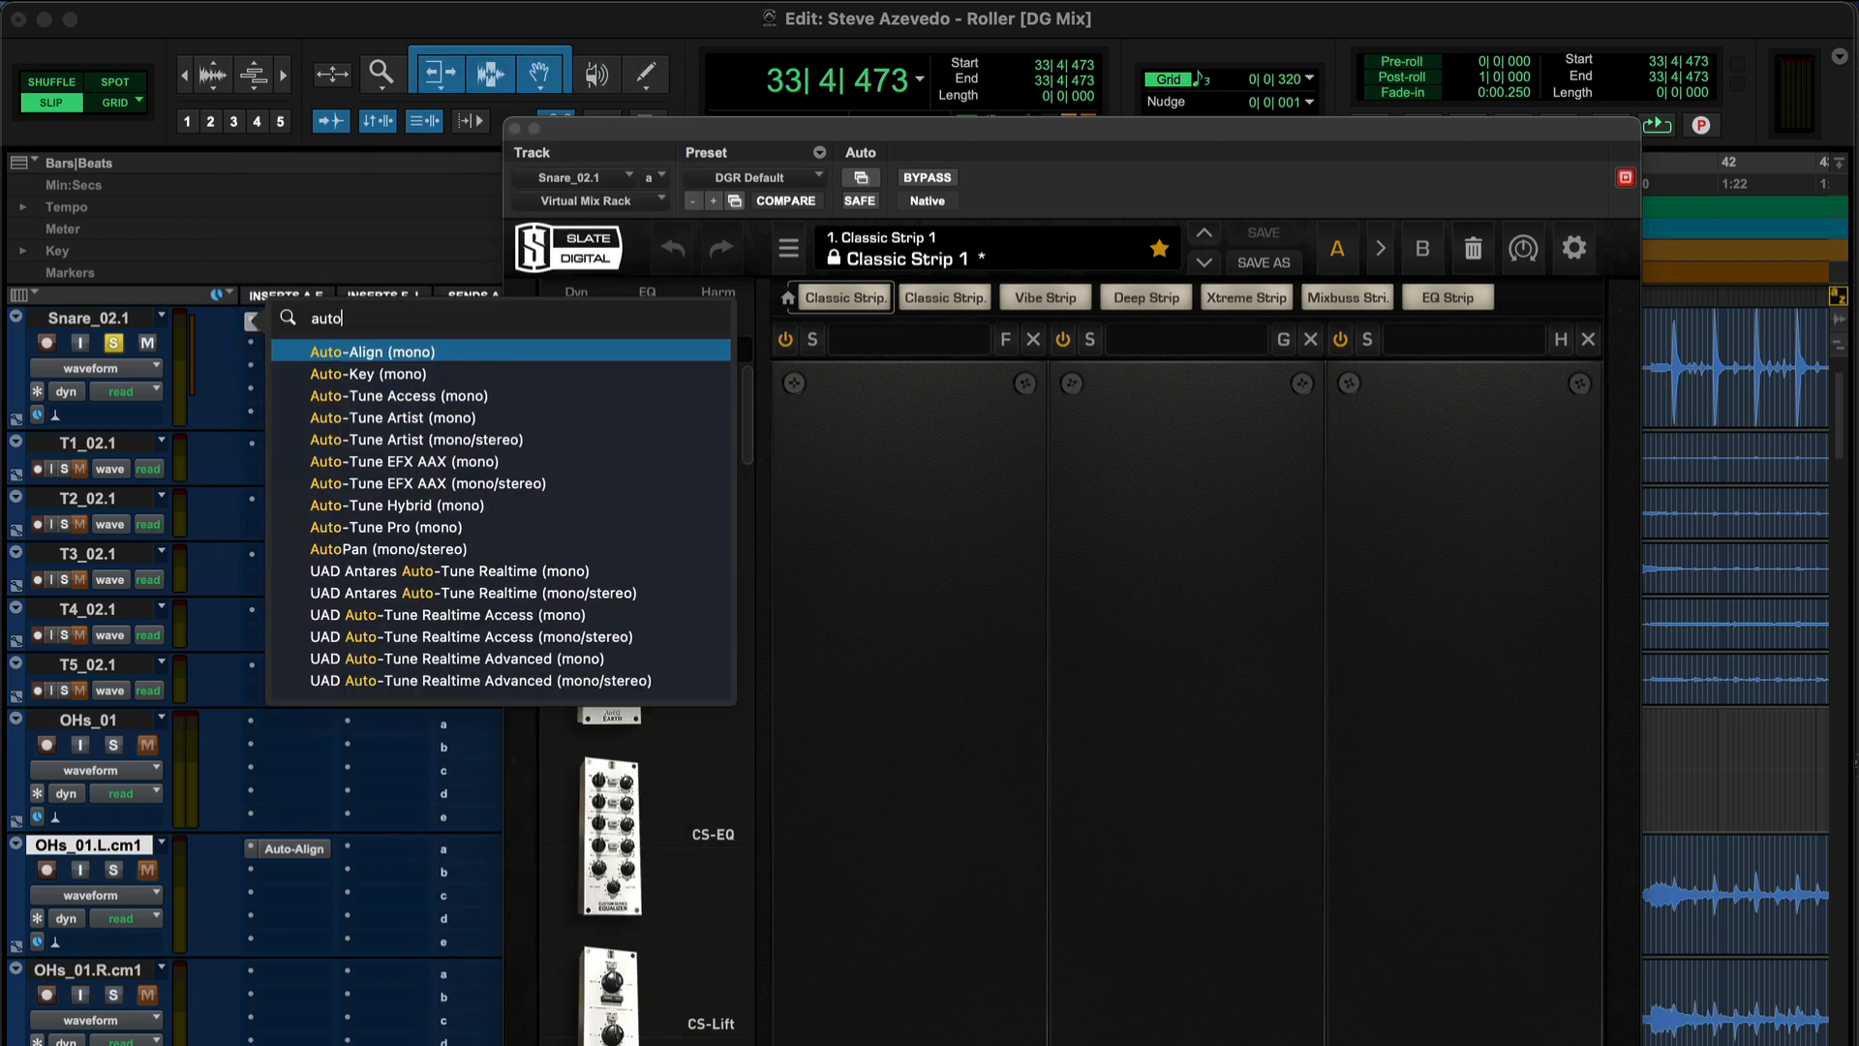
{"action": "key", "text": "Return"}
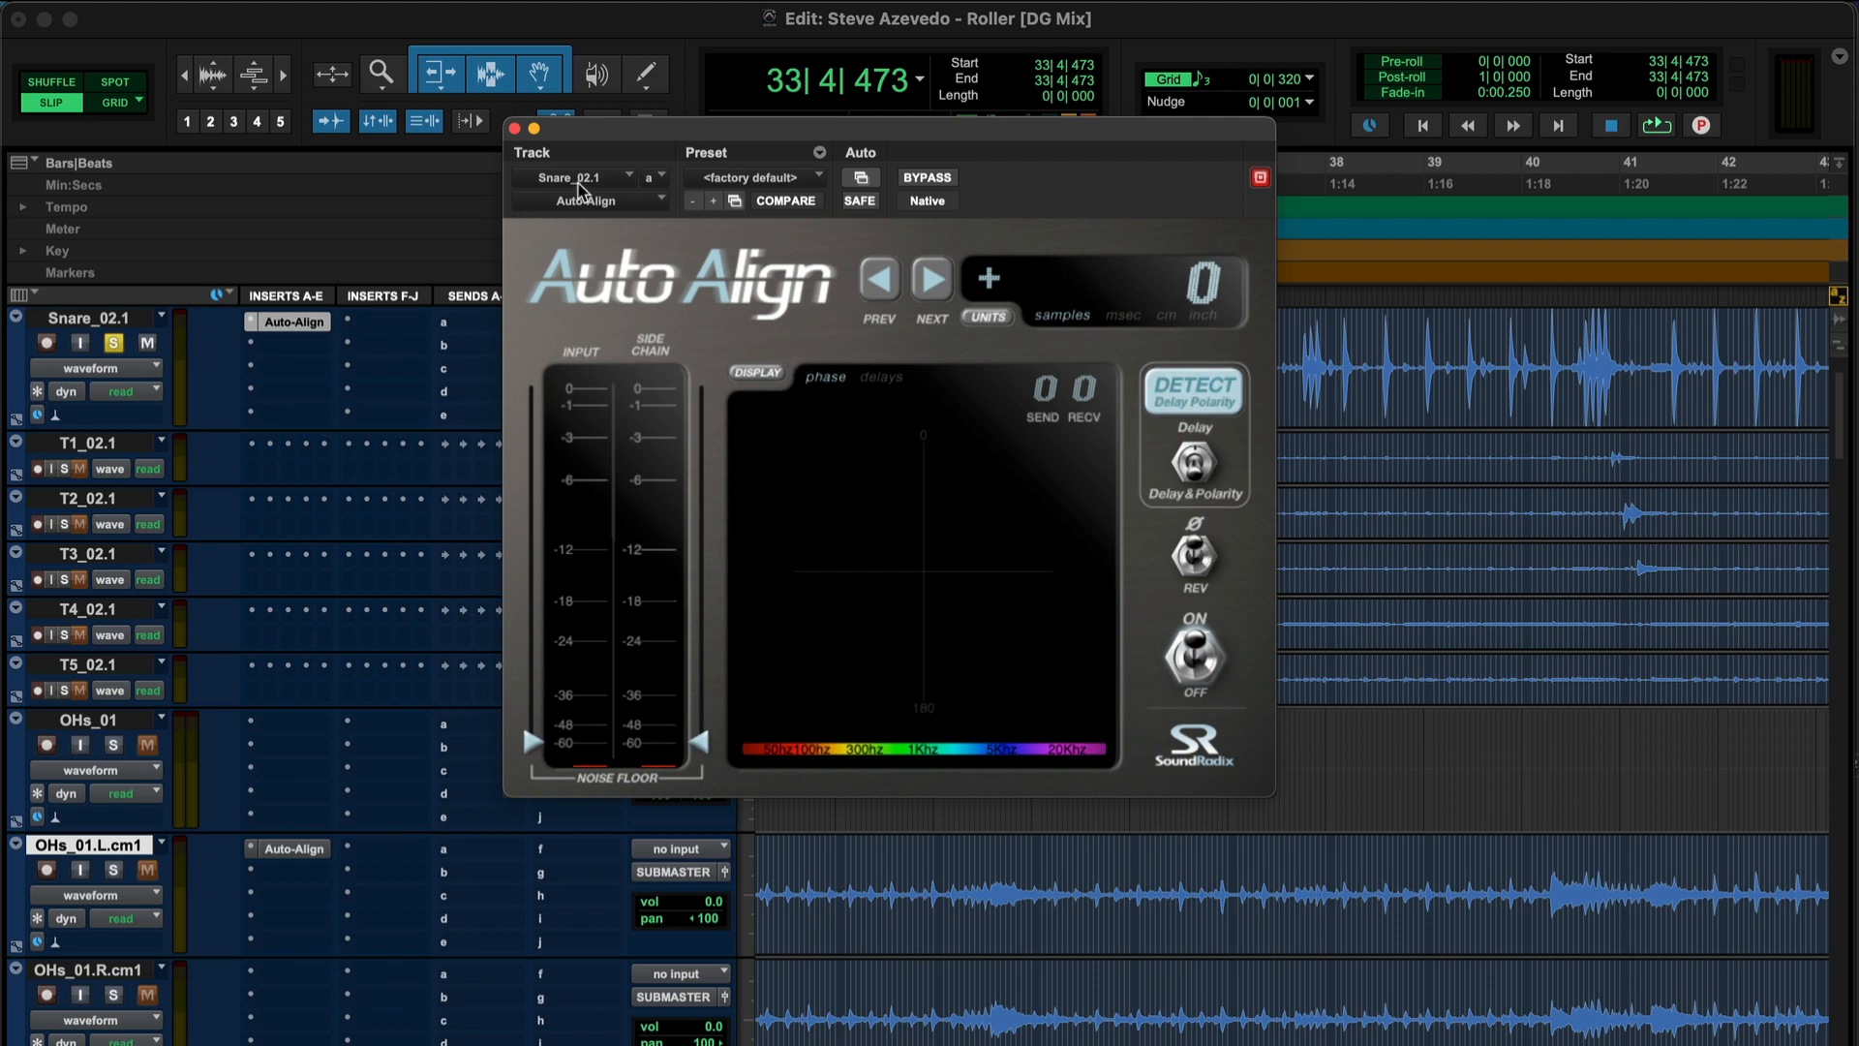
{"action": "left_click", "coordinate": [515, 129]}
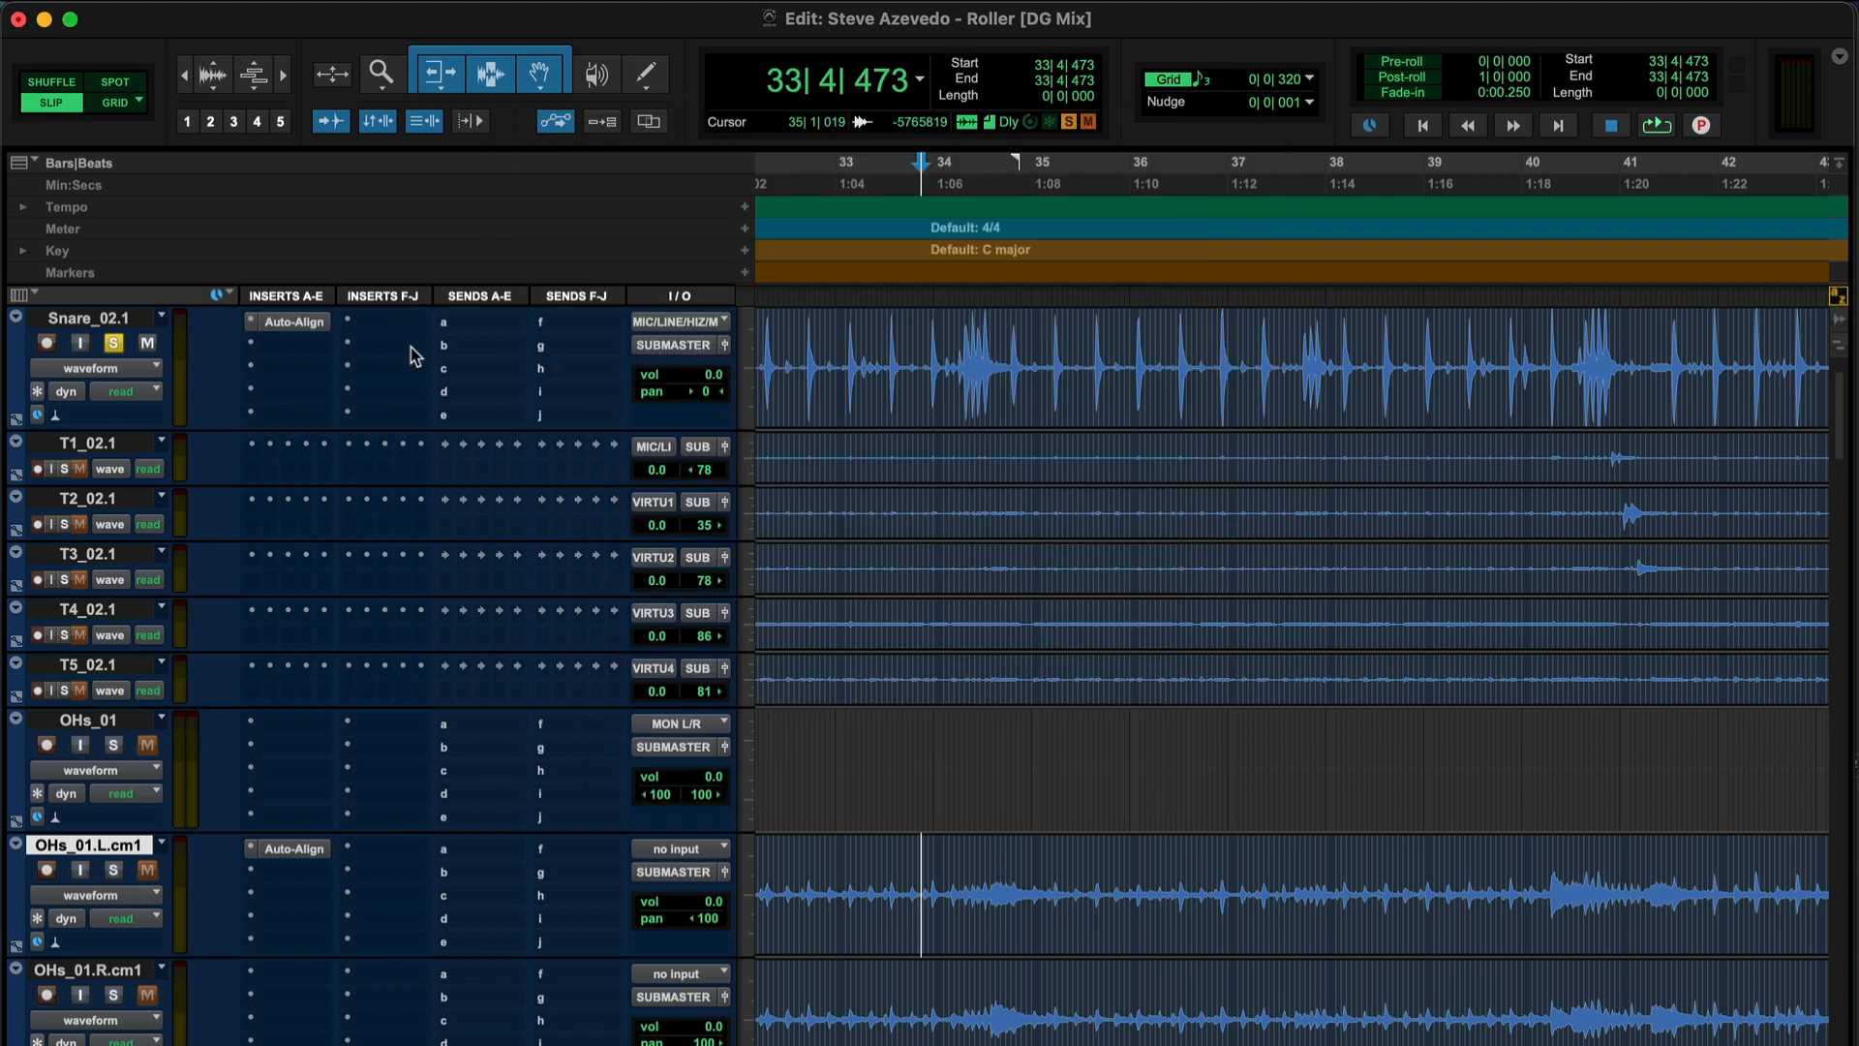
Remove Auto-Align from Snare_02.1 and set the Auto-Align on OHs_01.L.cm1 to send 1
{"action": "left_click", "coordinate": [253, 329]}
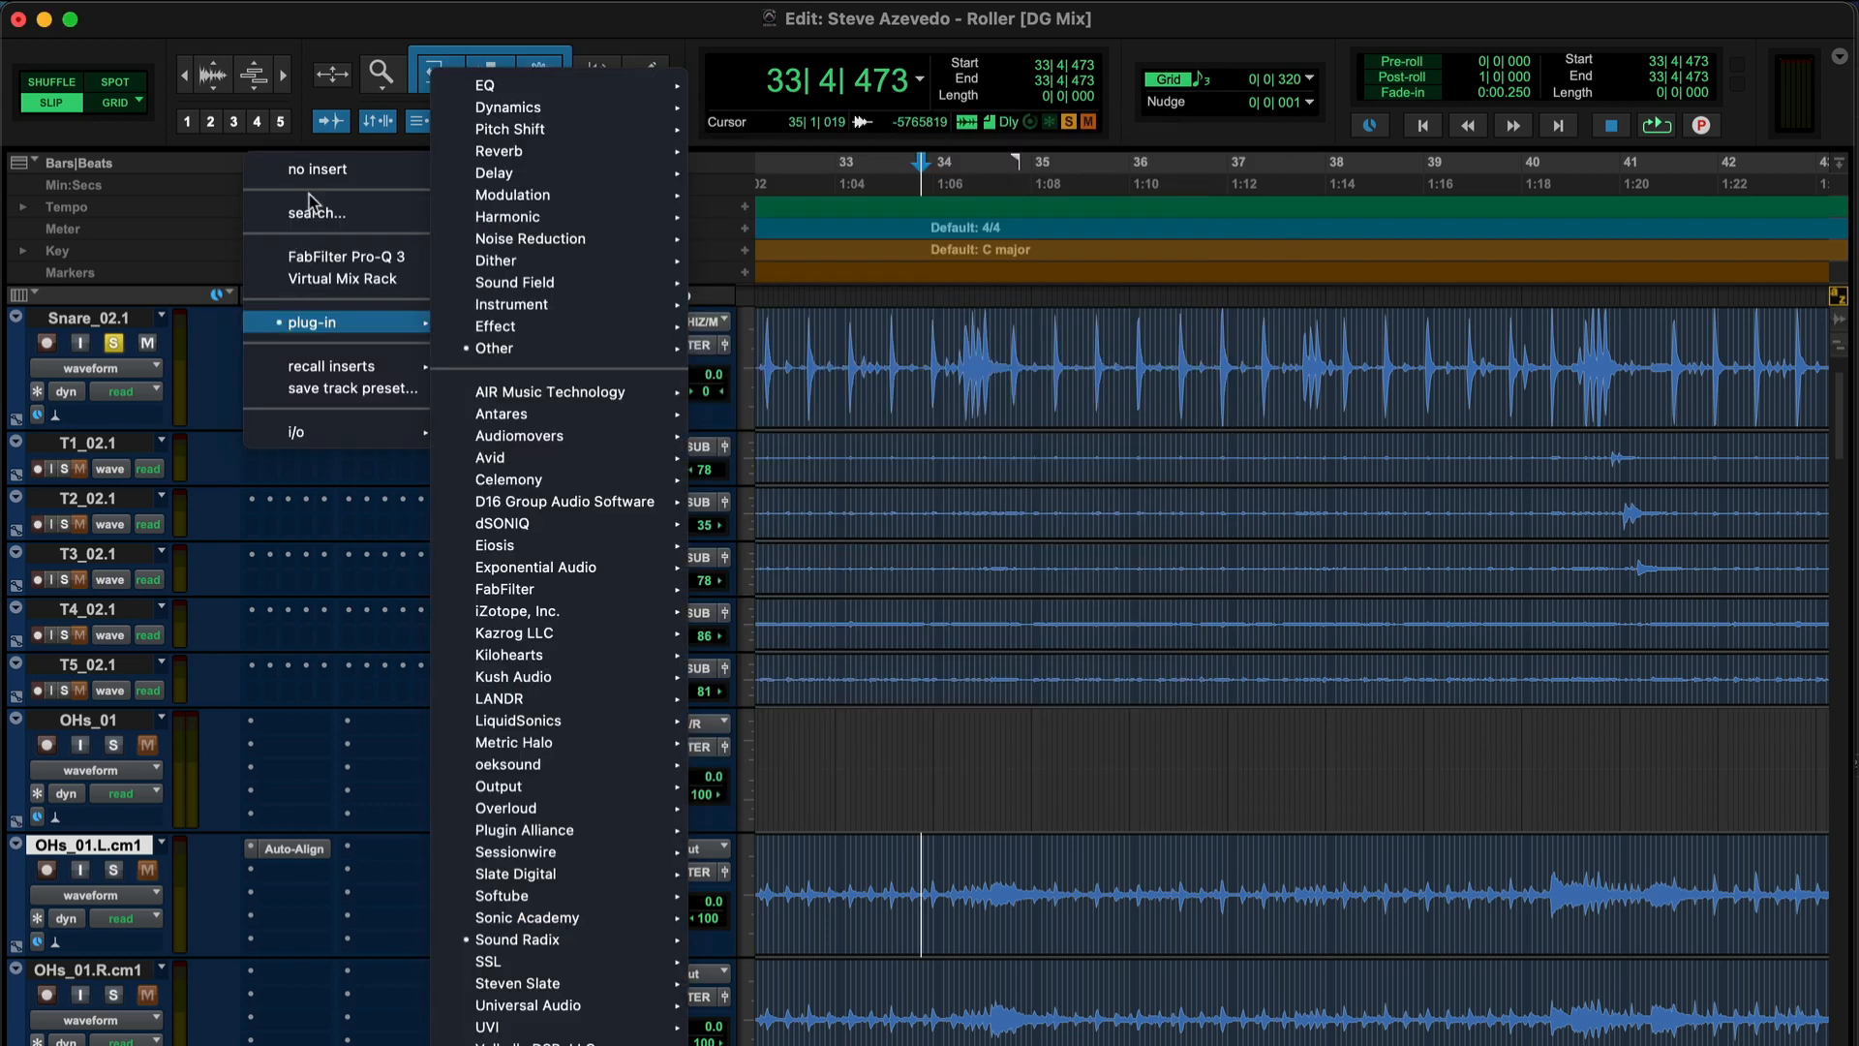
{"action": "left_click", "coordinate": [291, 166]}
{"action": "left_click", "coordinate": [256, 858]}
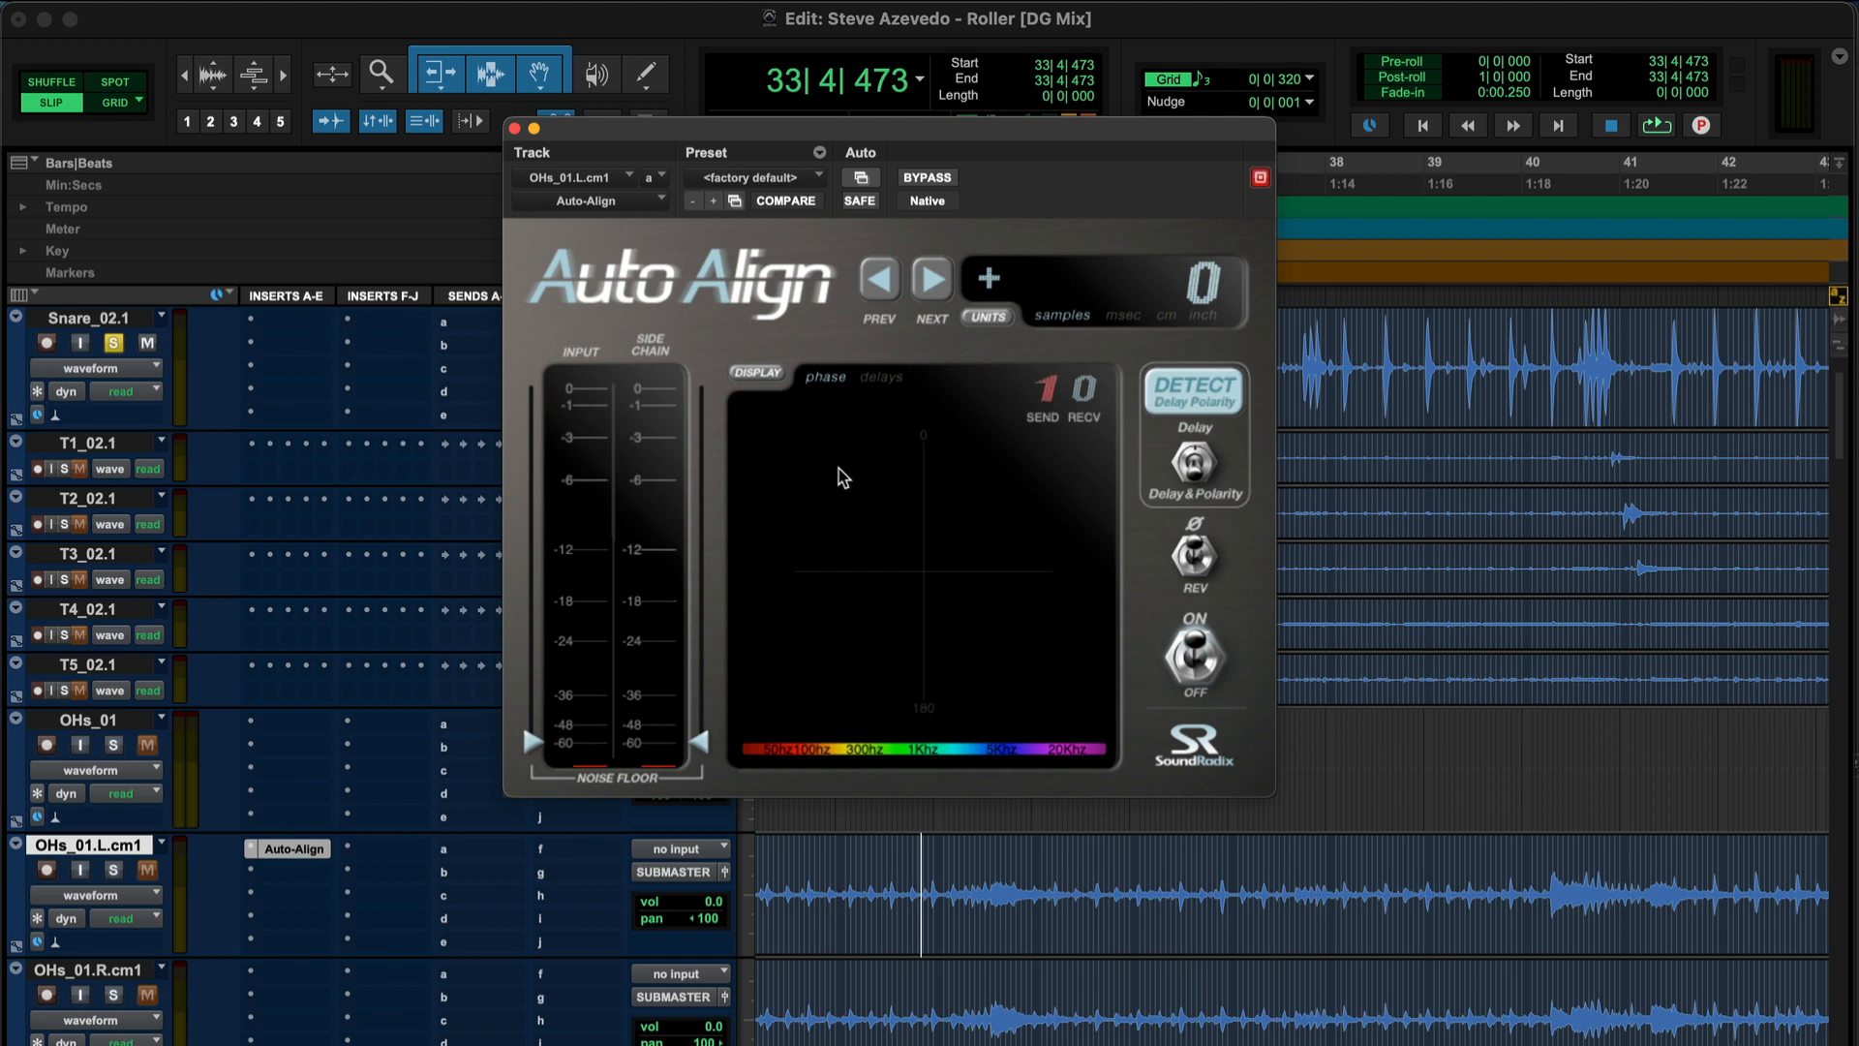
Set the input noise floor of Auto-Align on OHs_01.L.cm1 slightly below the -24 dB mark, checking the level during playback
{"action": "key", "text": "space"}
{"action": "left_click_drag", "start_coordinate": [531, 731], "coordinate": [532, 634]}
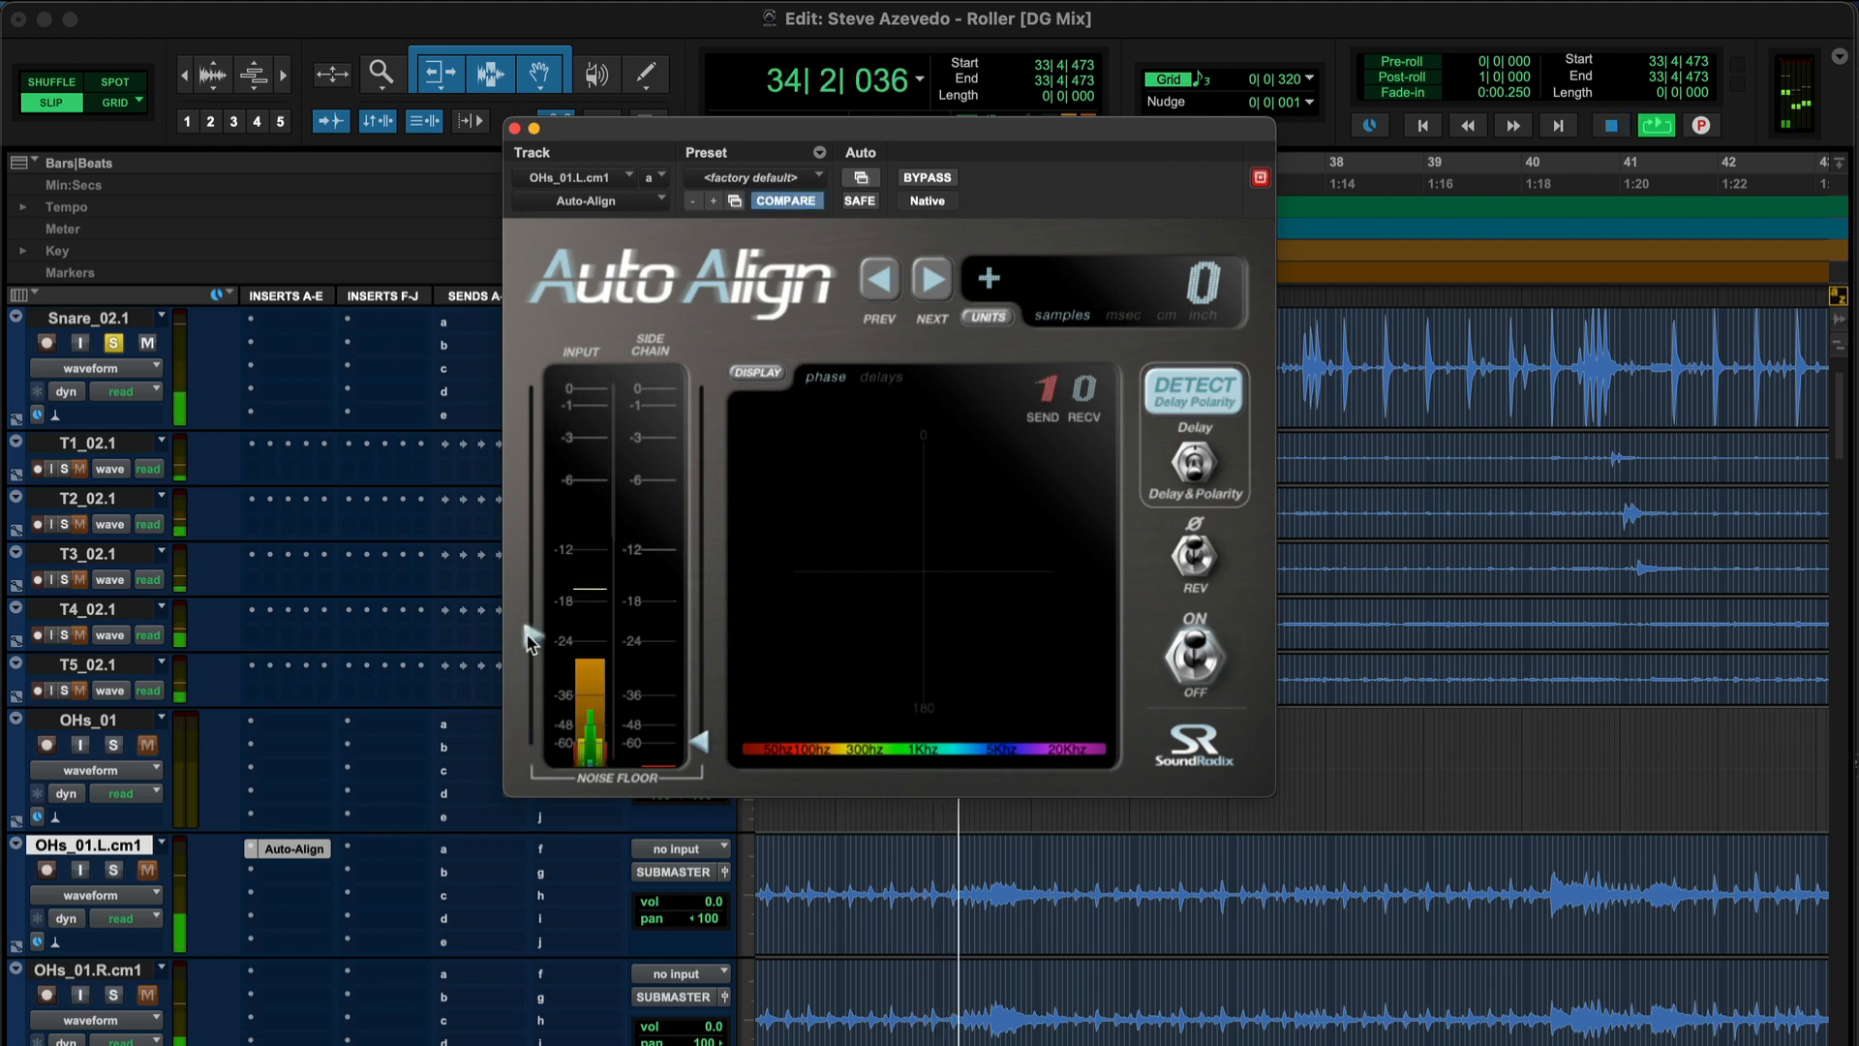
{"action": "key", "text": "space"}
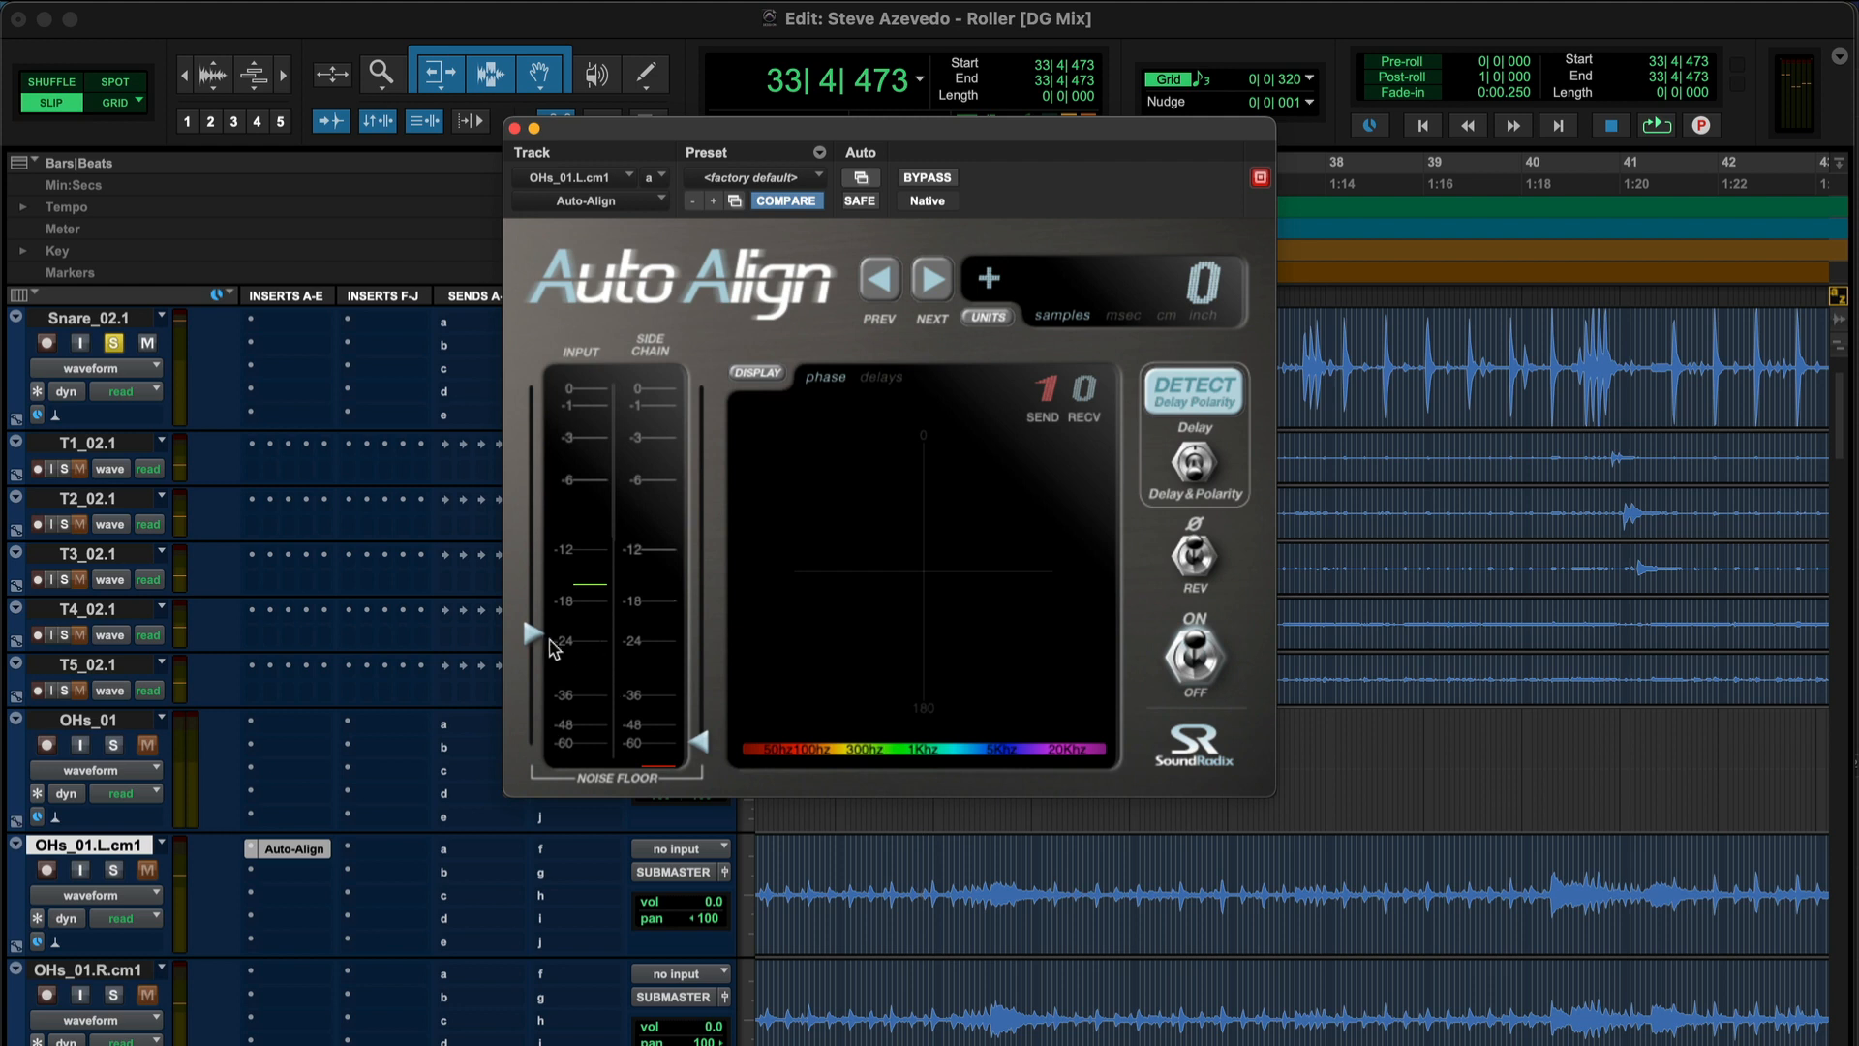
{"action": "left_click_drag", "start_coordinate": [532, 635], "coordinate": [539, 663]}
Copy Auto-Align from OHs_01.L.cm1 to OHs_01.R.cm1, set the copy to send 2 and close the plug-in window
{"action": "left_click_drag", "start_coordinate": [288, 860], "coordinate": [295, 981]}
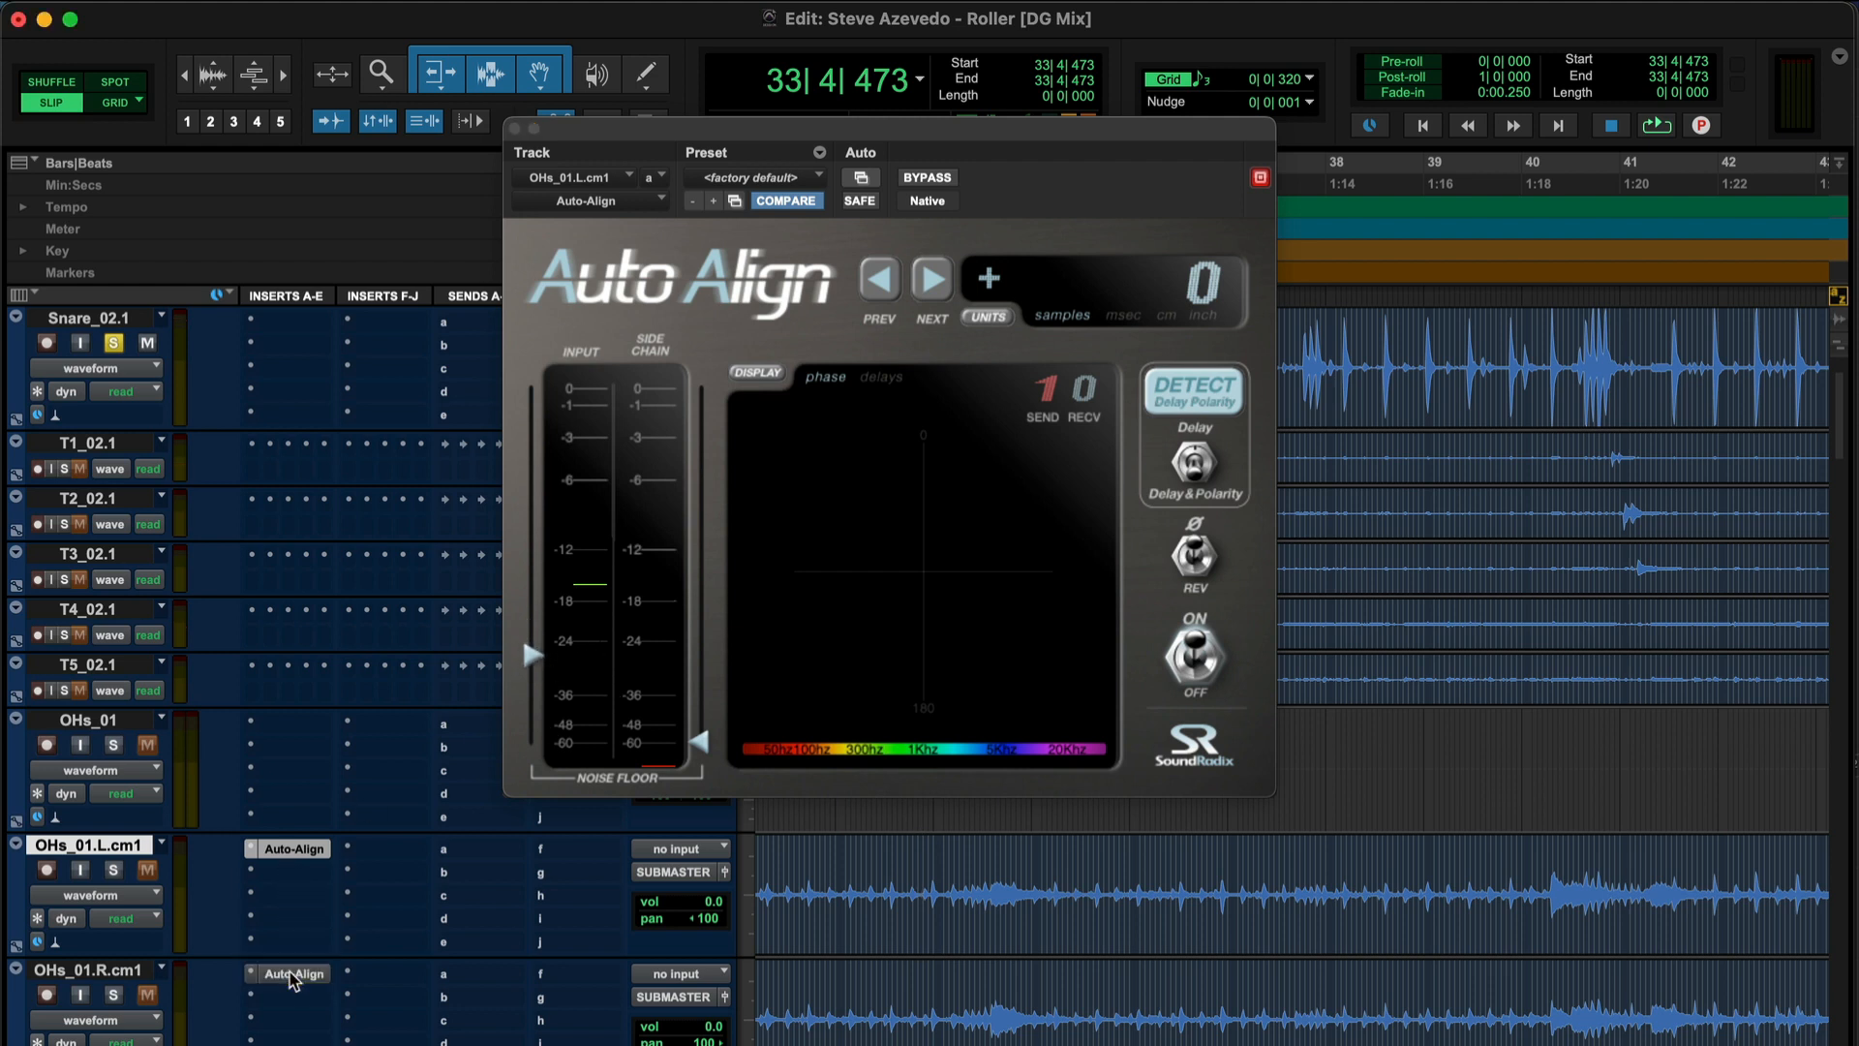
{"action": "left_click", "coordinate": [288, 975]}
{"action": "left_click", "coordinate": [1050, 388]}
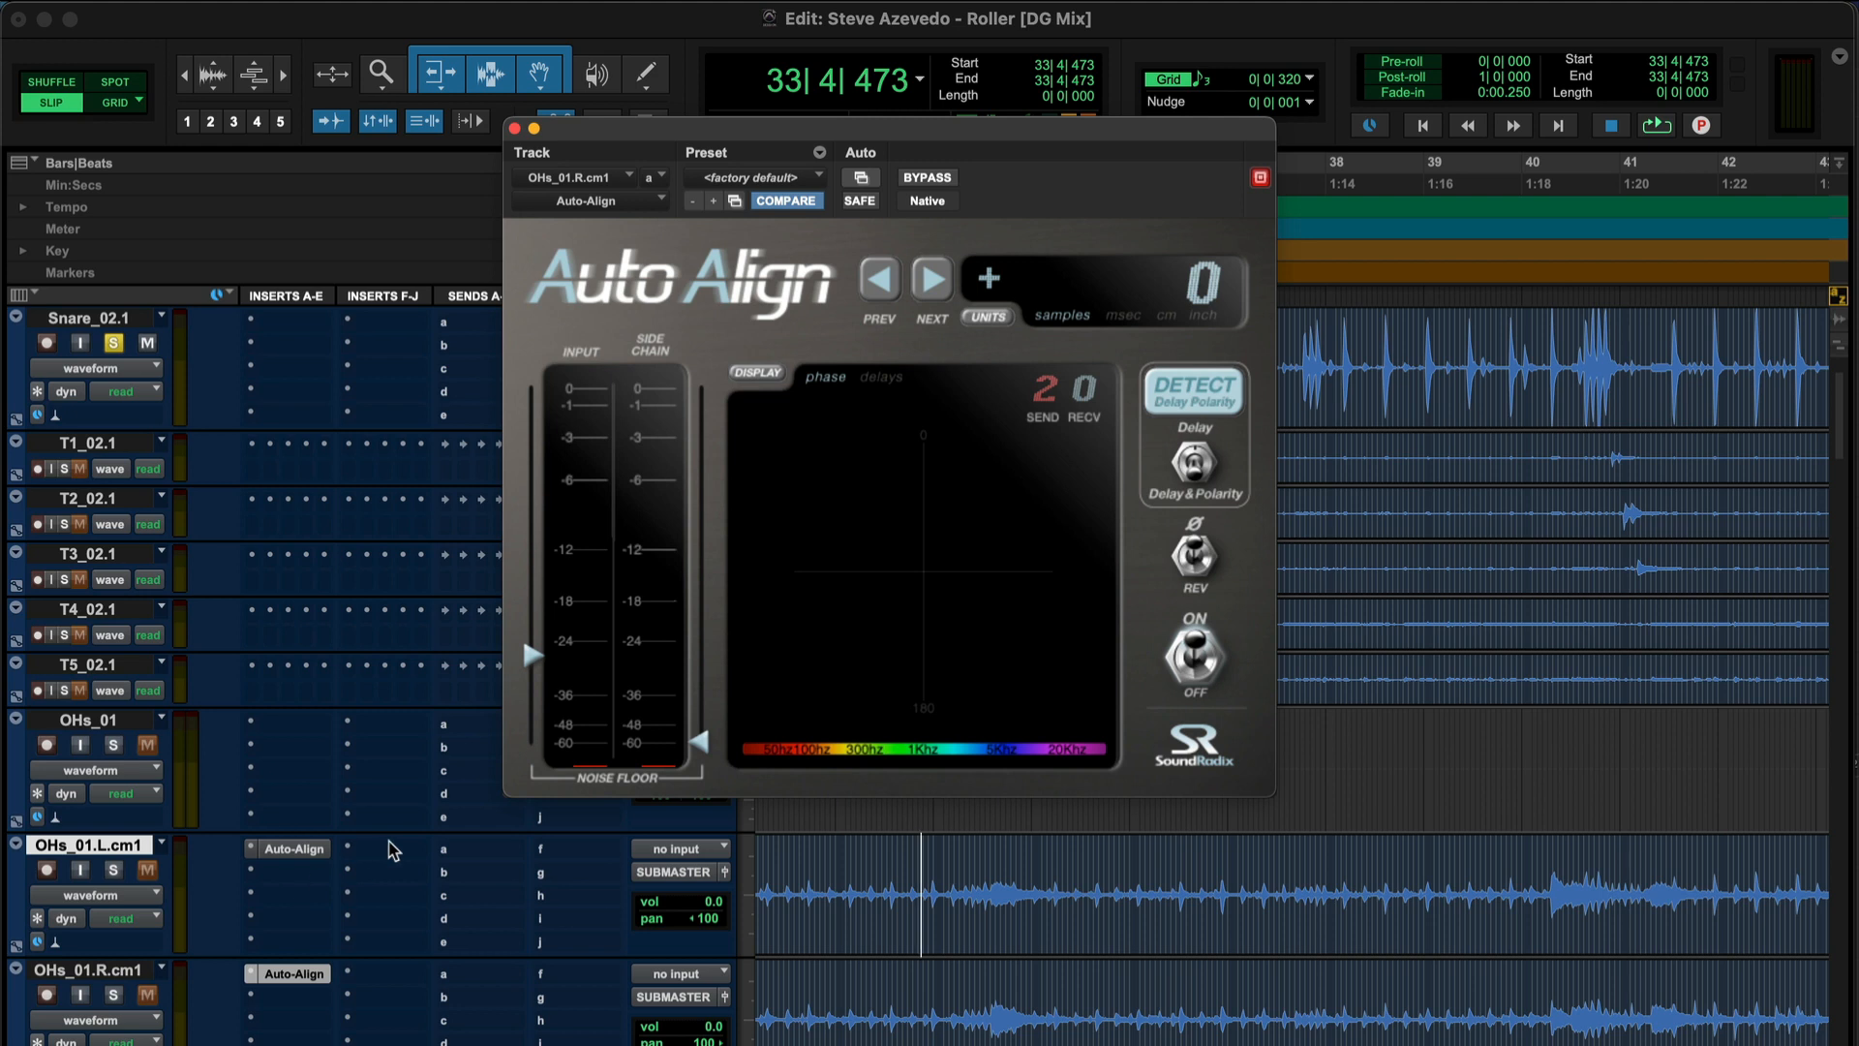
{"action": "left_click", "coordinate": [514, 128]}
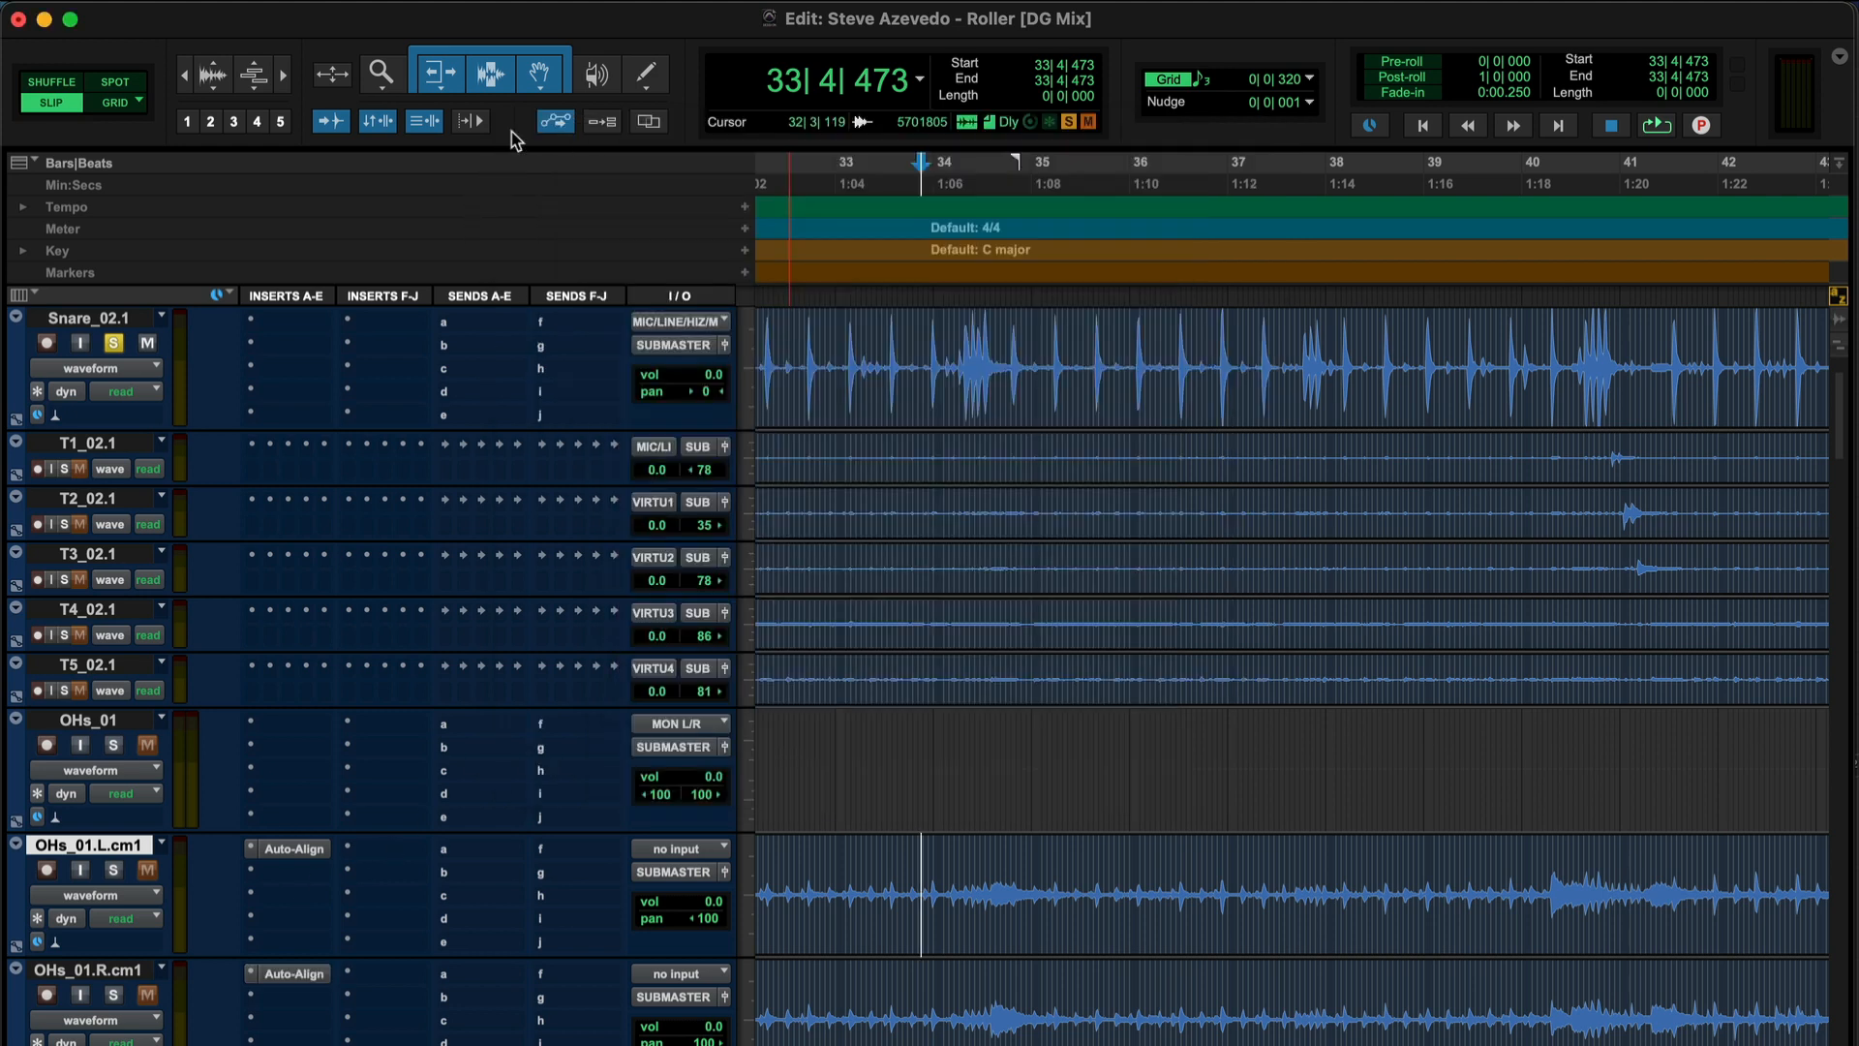
Insert Auto-Align on the first insert of T1_02.1 and set it to receive 1
{"action": "left_click", "coordinate": [101, 444]}
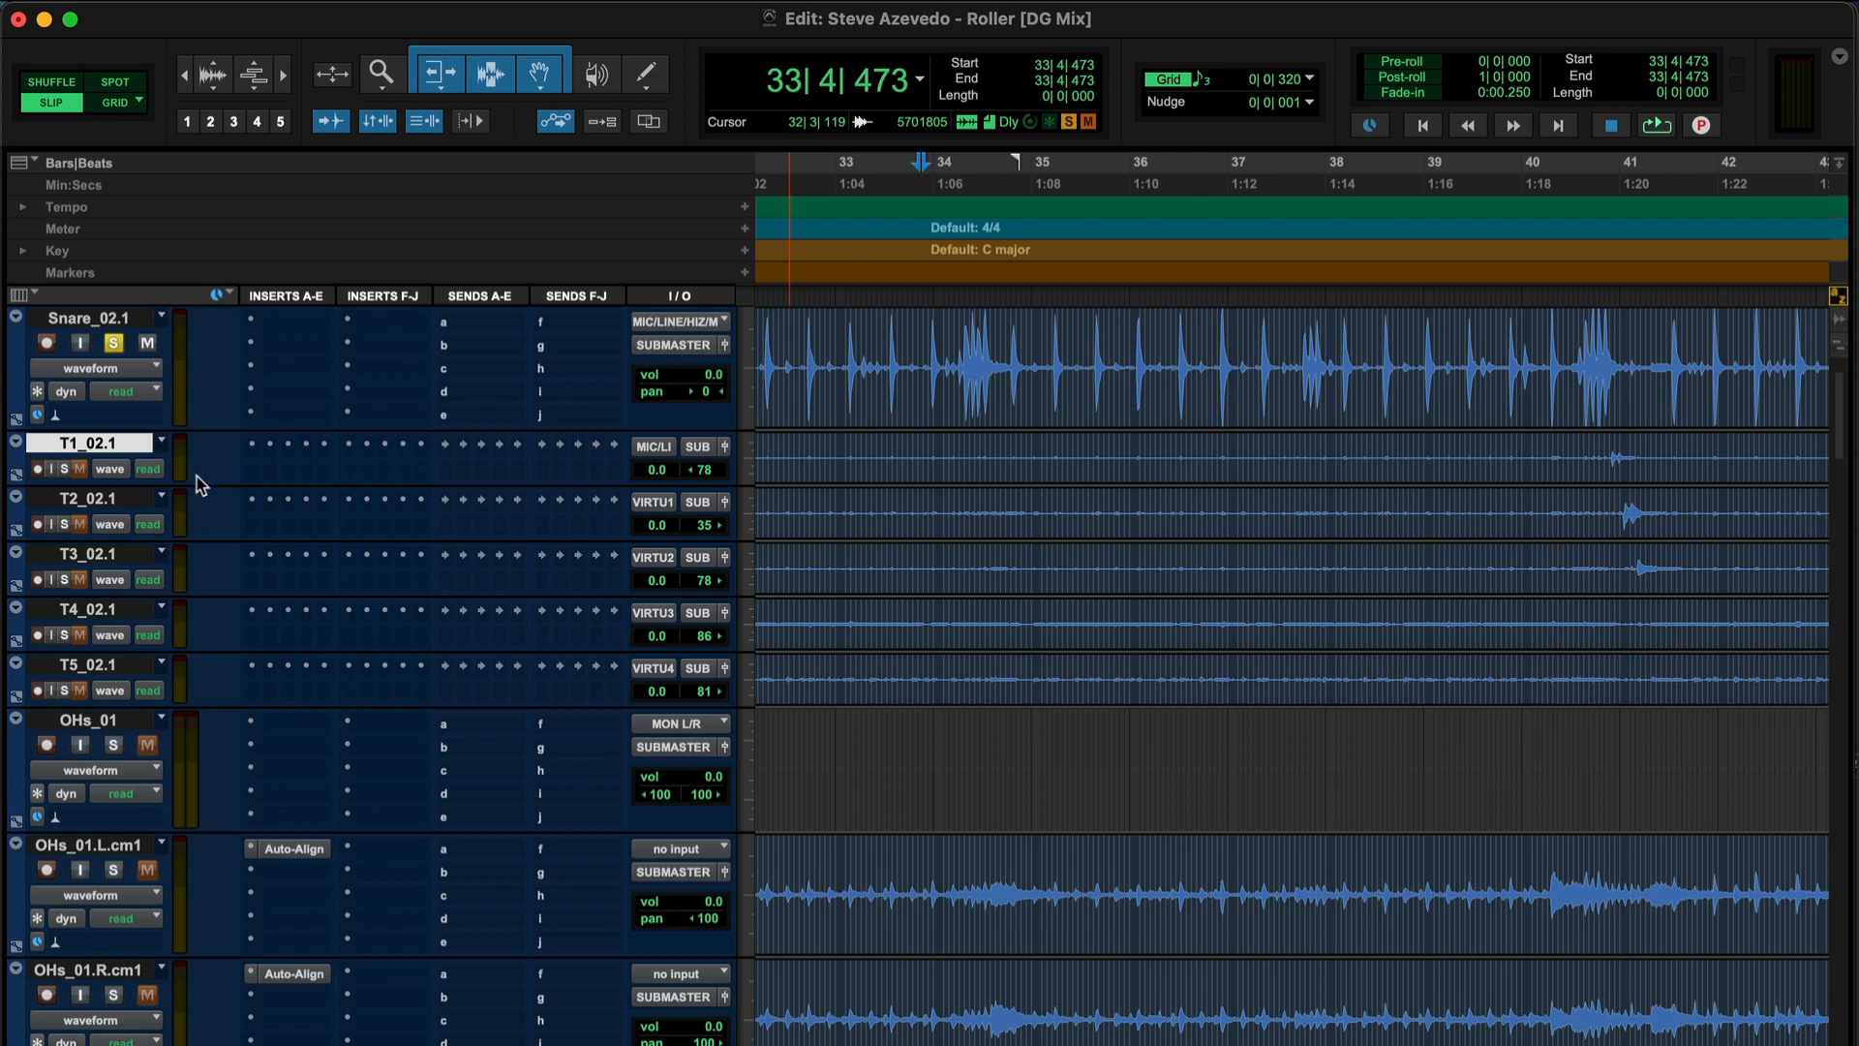
{"action": "left_click", "coordinate": [254, 448]}
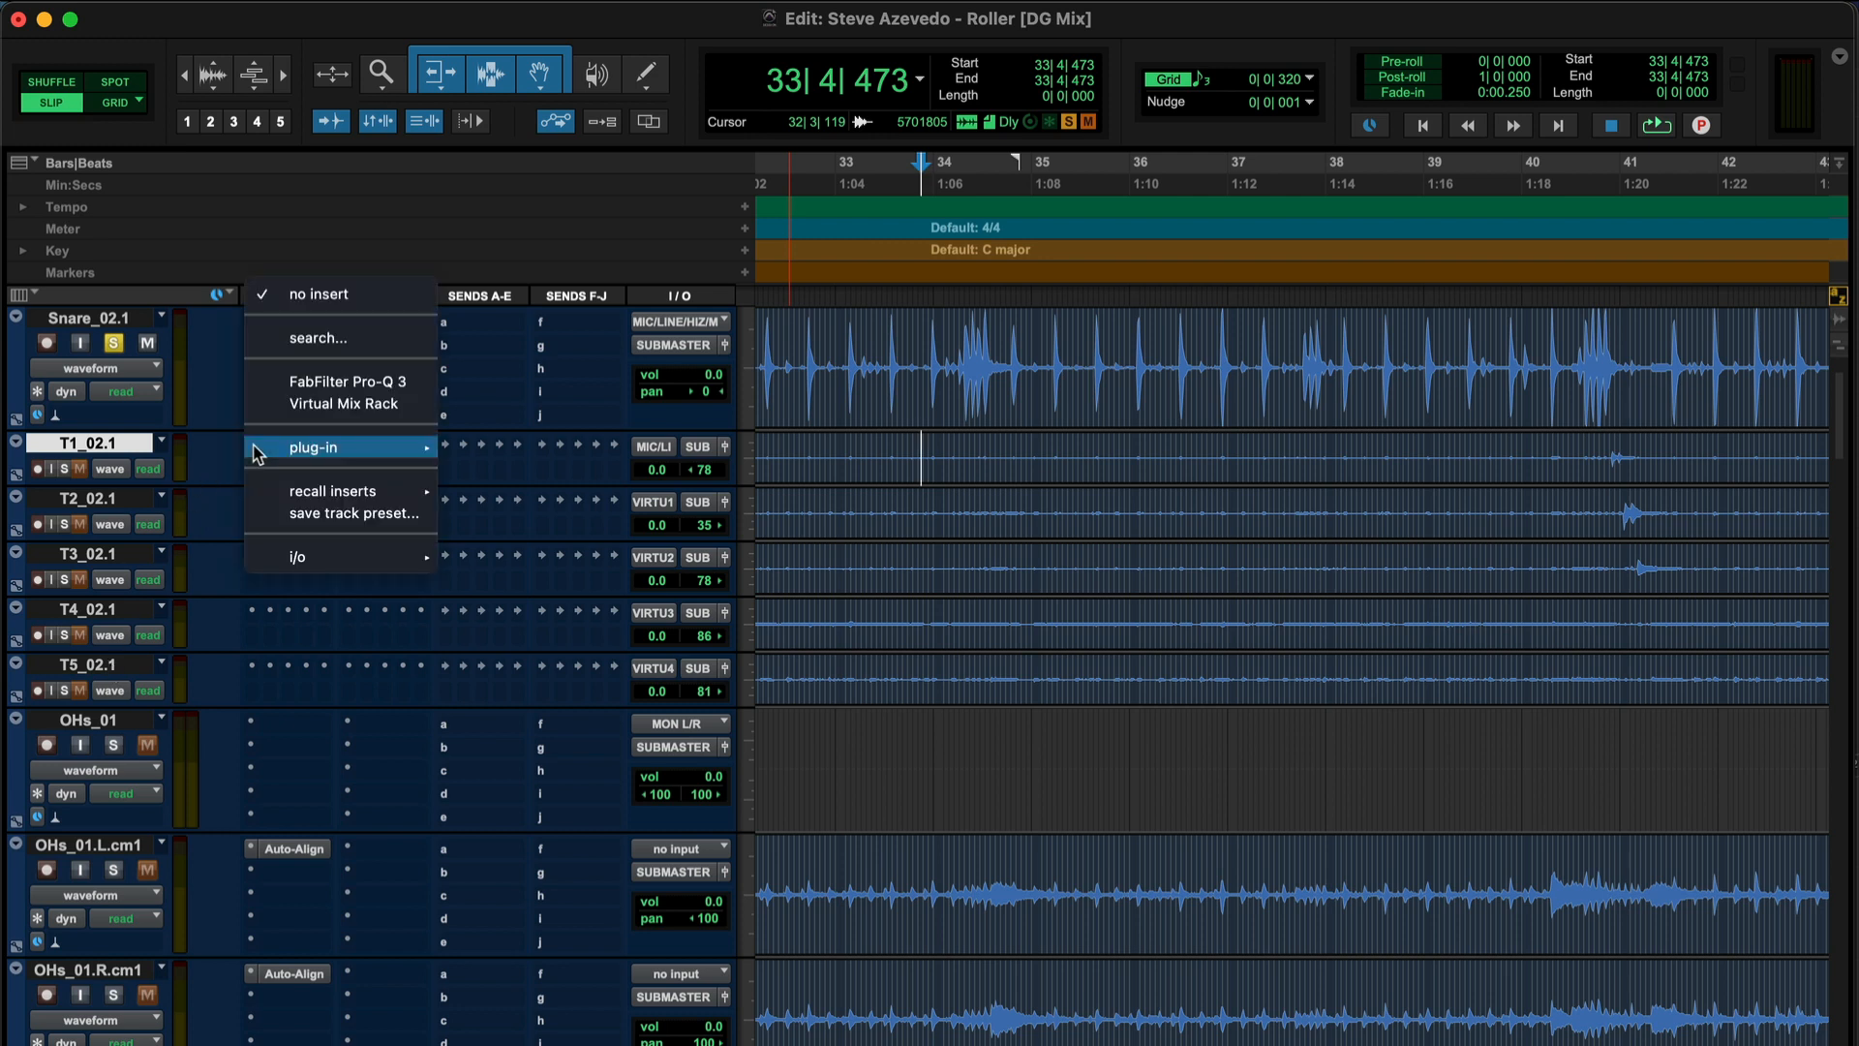
{"action": "mouse_move", "coordinate": [302, 455]}
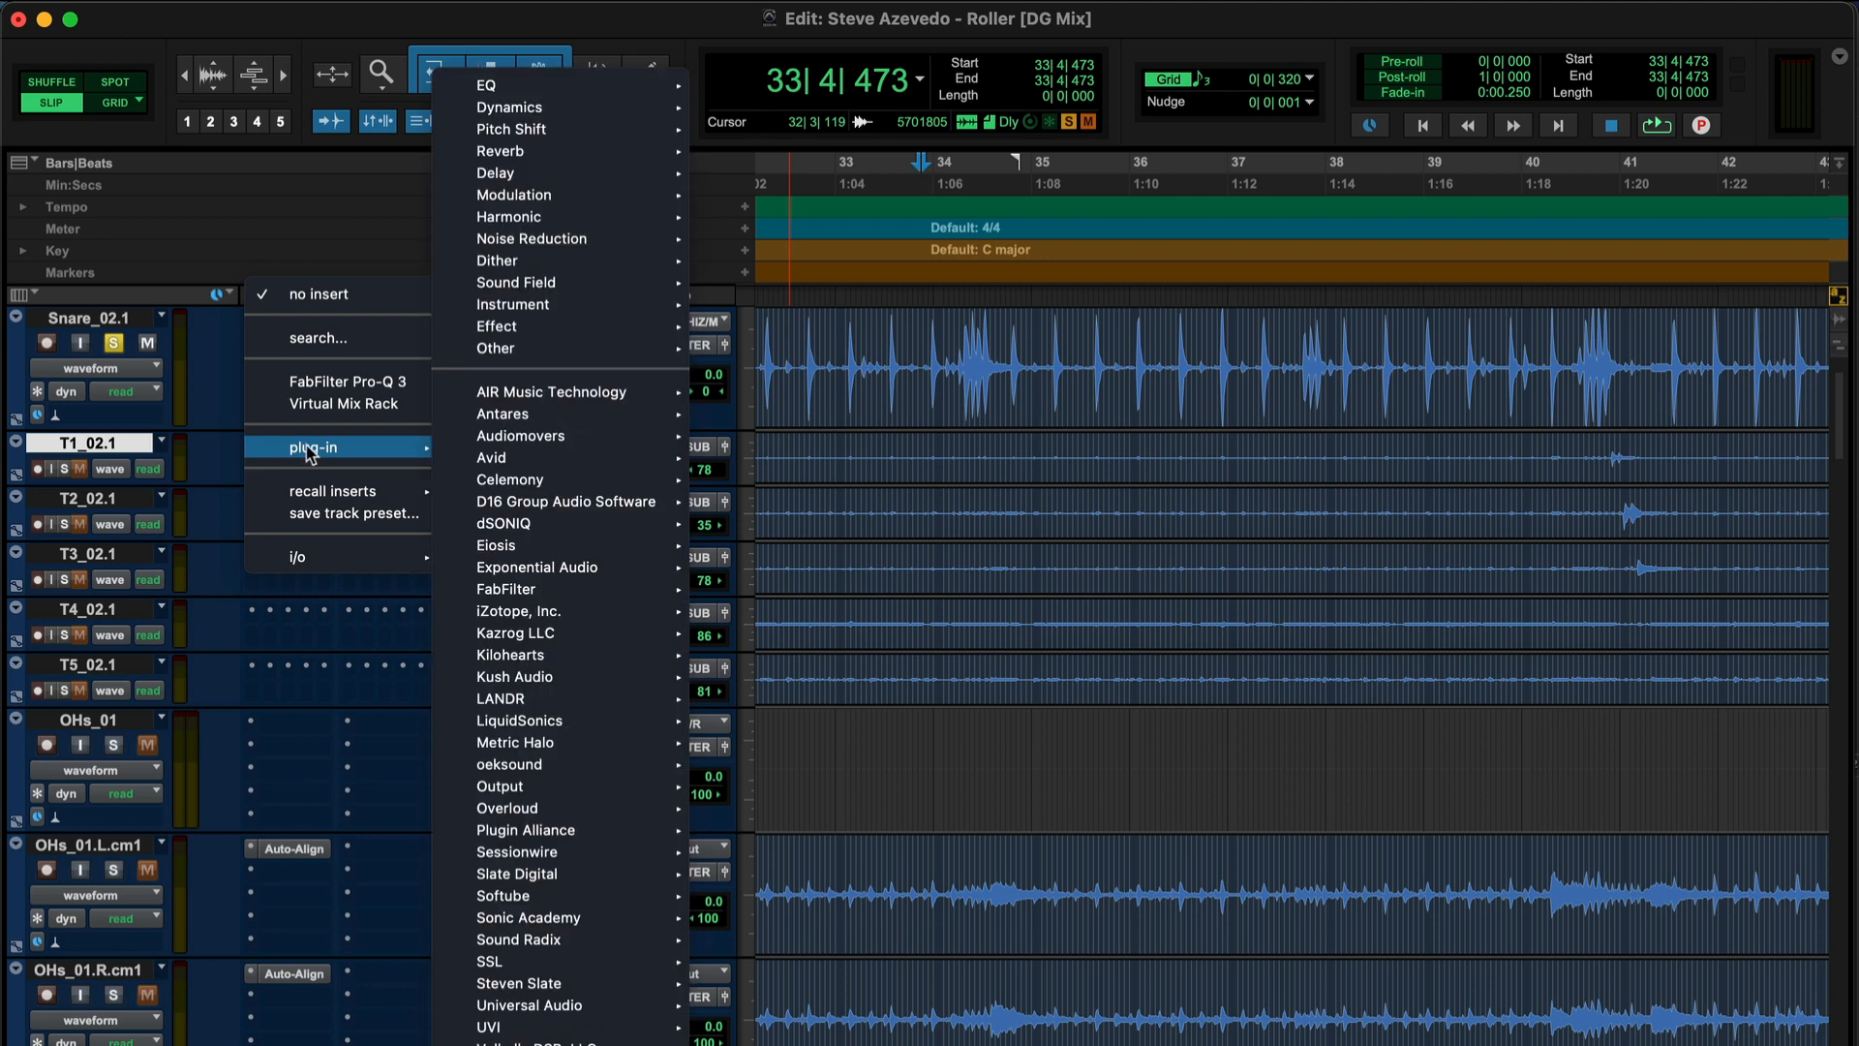
{"action": "type", "text": "auto"}
{"action": "key", "text": "Return"}
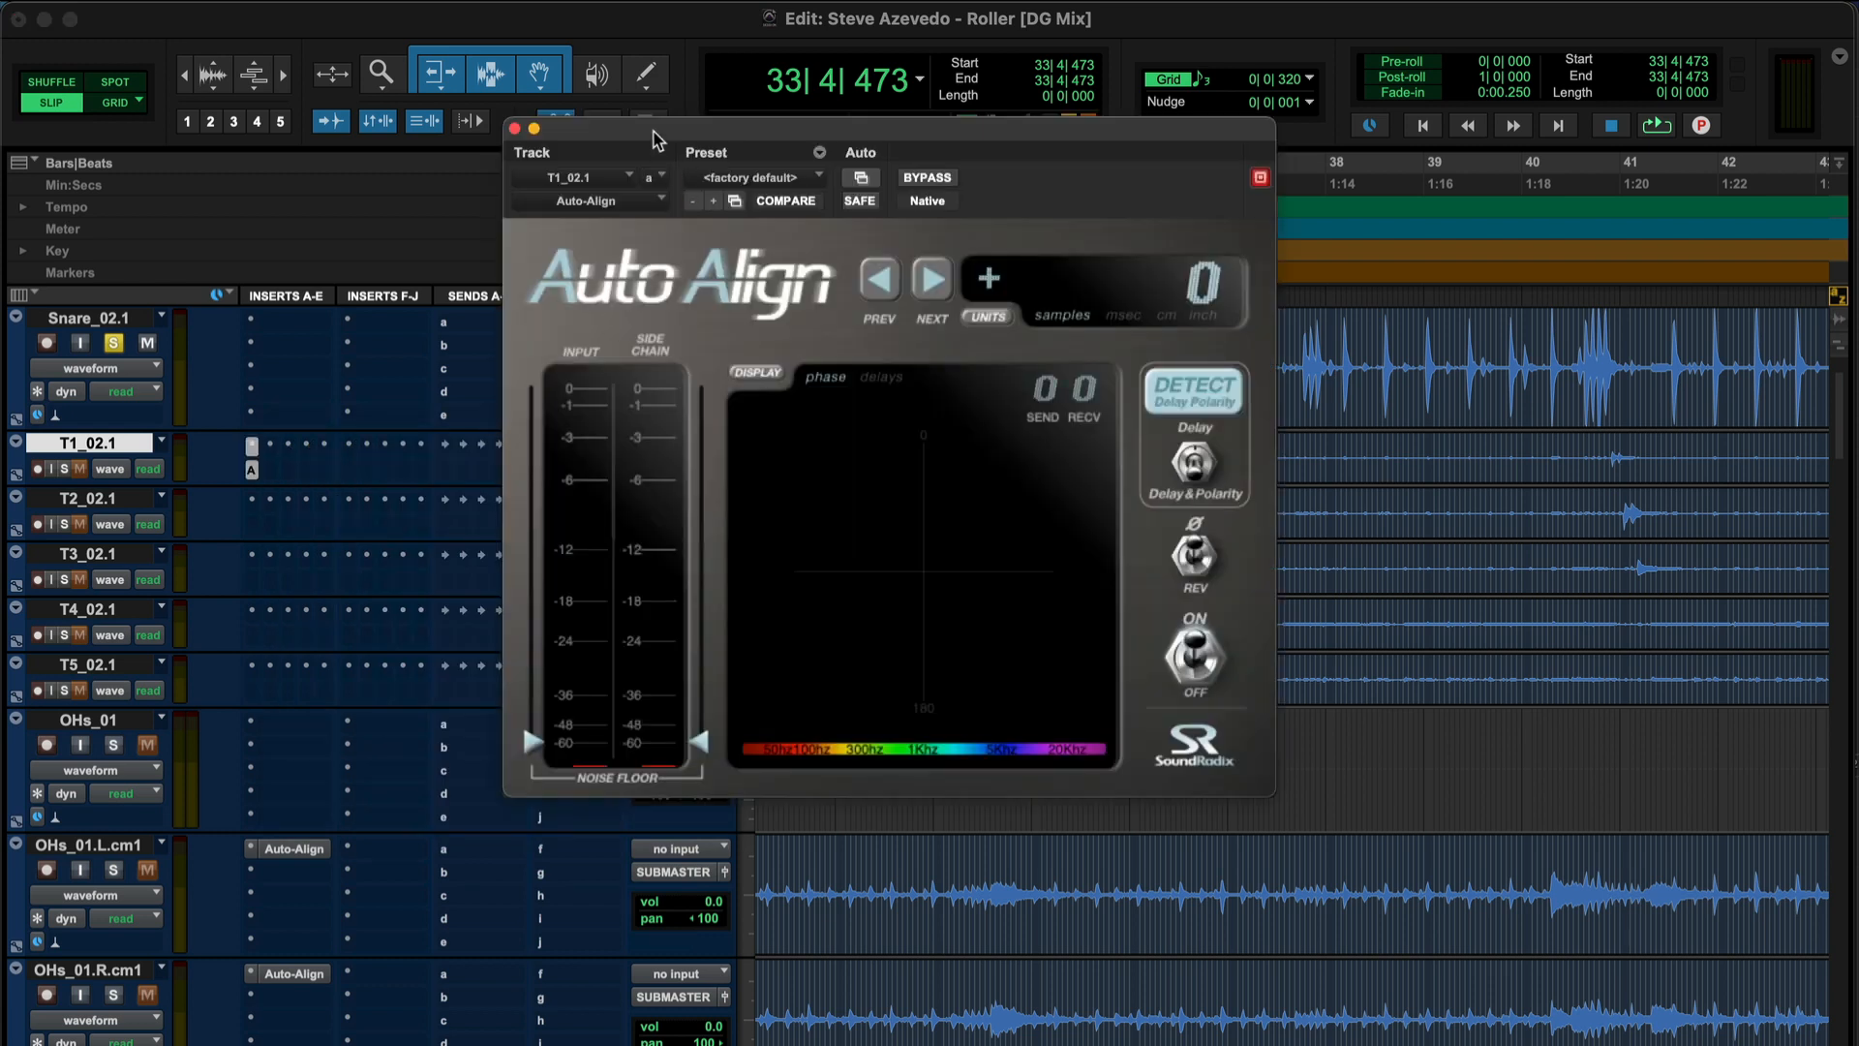
{"action": "left_click_drag", "start_coordinate": [657, 140], "coordinate": [1008, 247]}
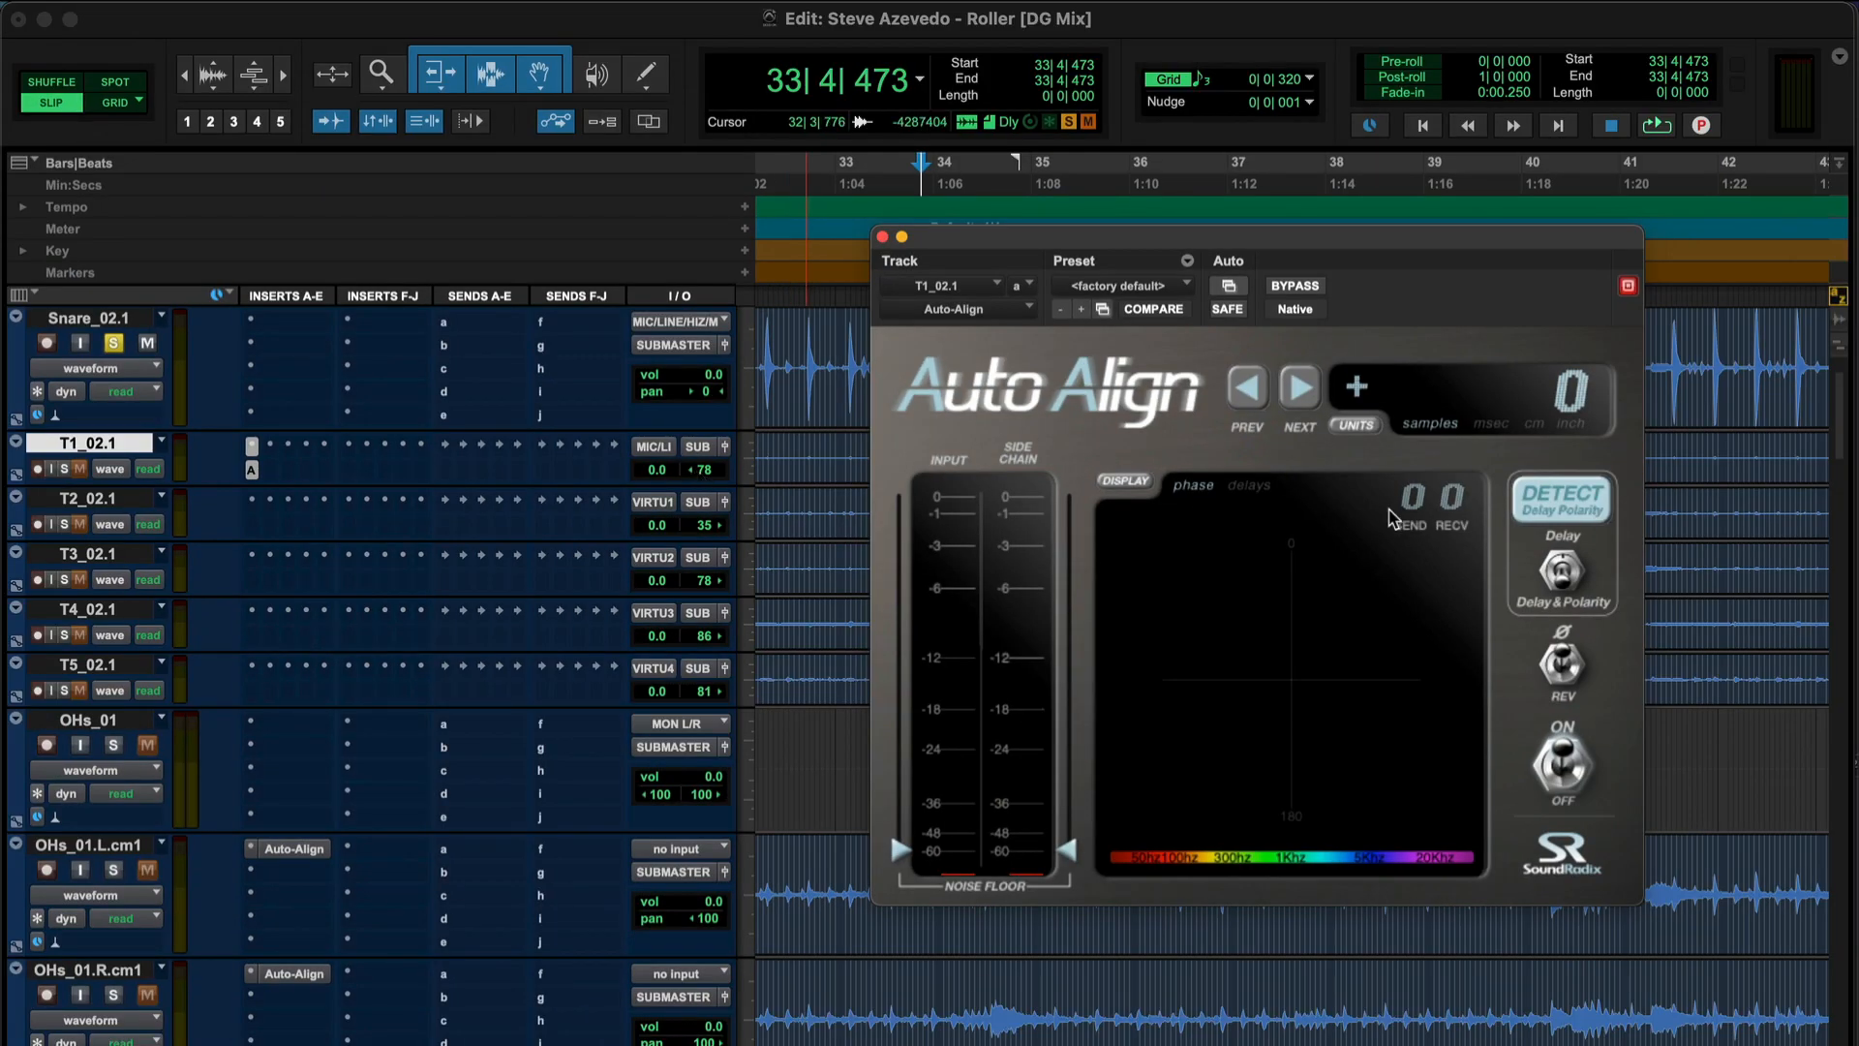
{"action": "left_click_drag", "start_coordinate": [1440, 506], "coordinate": [1441, 499]}
{"action": "left_click_drag", "start_coordinate": [1001, 238], "coordinate": [684, 187]}
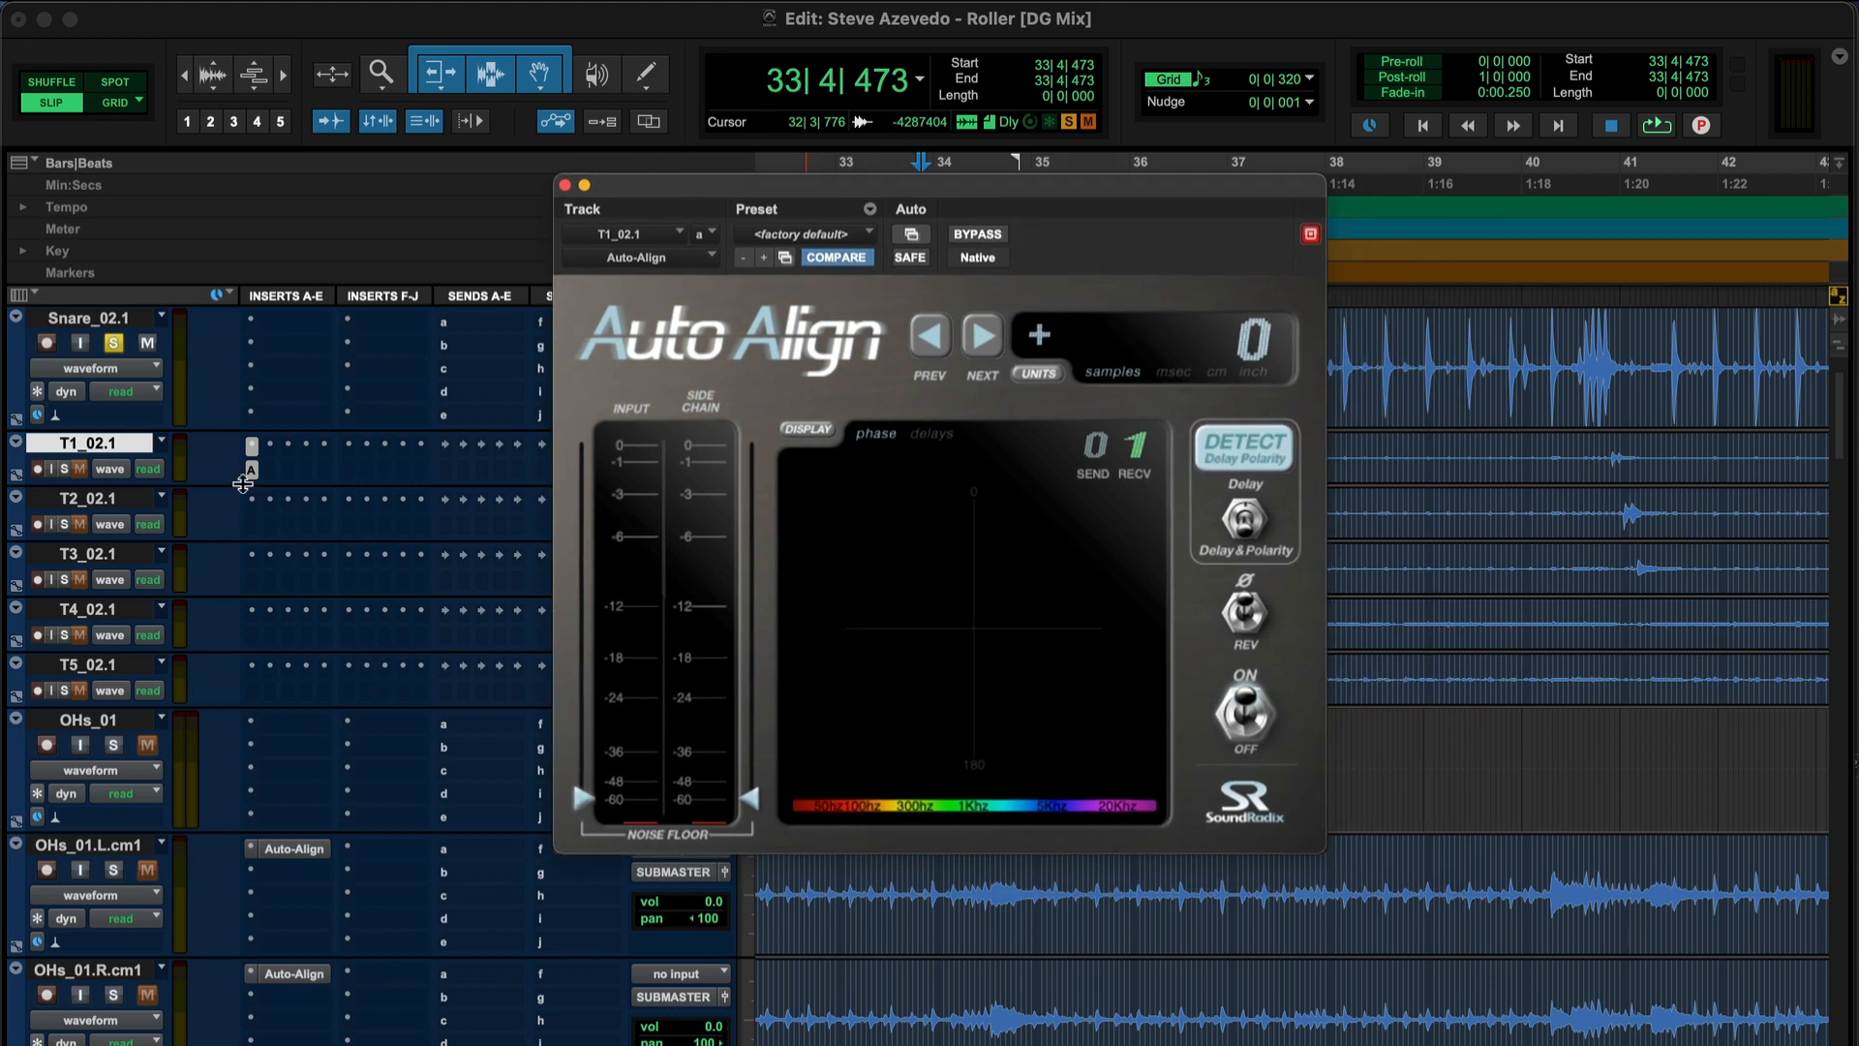
Copy Auto-Align from T1_02.1 to T2_02.1 and T3_02.1, and set the T3_02.1 copy to receive 2
{"action": "left_click_drag", "start_coordinate": [251, 471], "coordinate": [254, 527]}
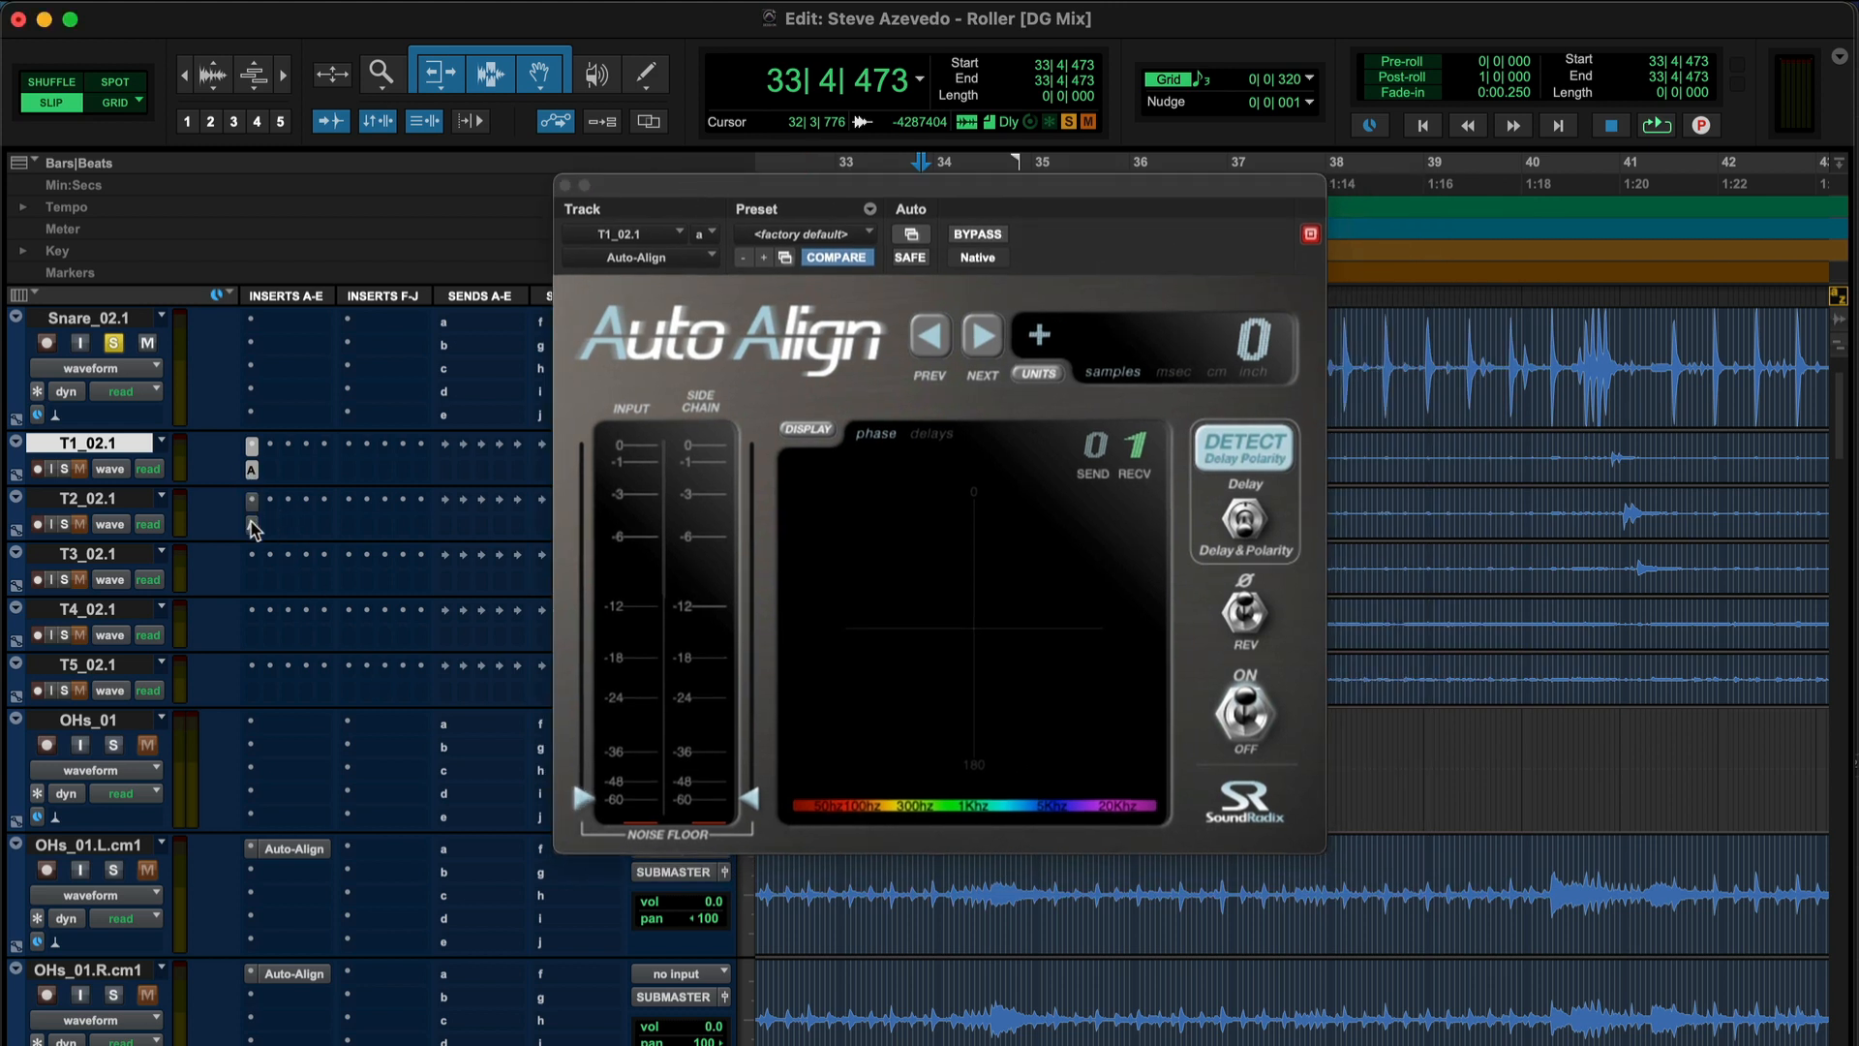
{"action": "left_click_drag", "start_coordinate": [256, 585], "coordinate": [258, 587]}
{"action": "left_click", "coordinate": [253, 581]}
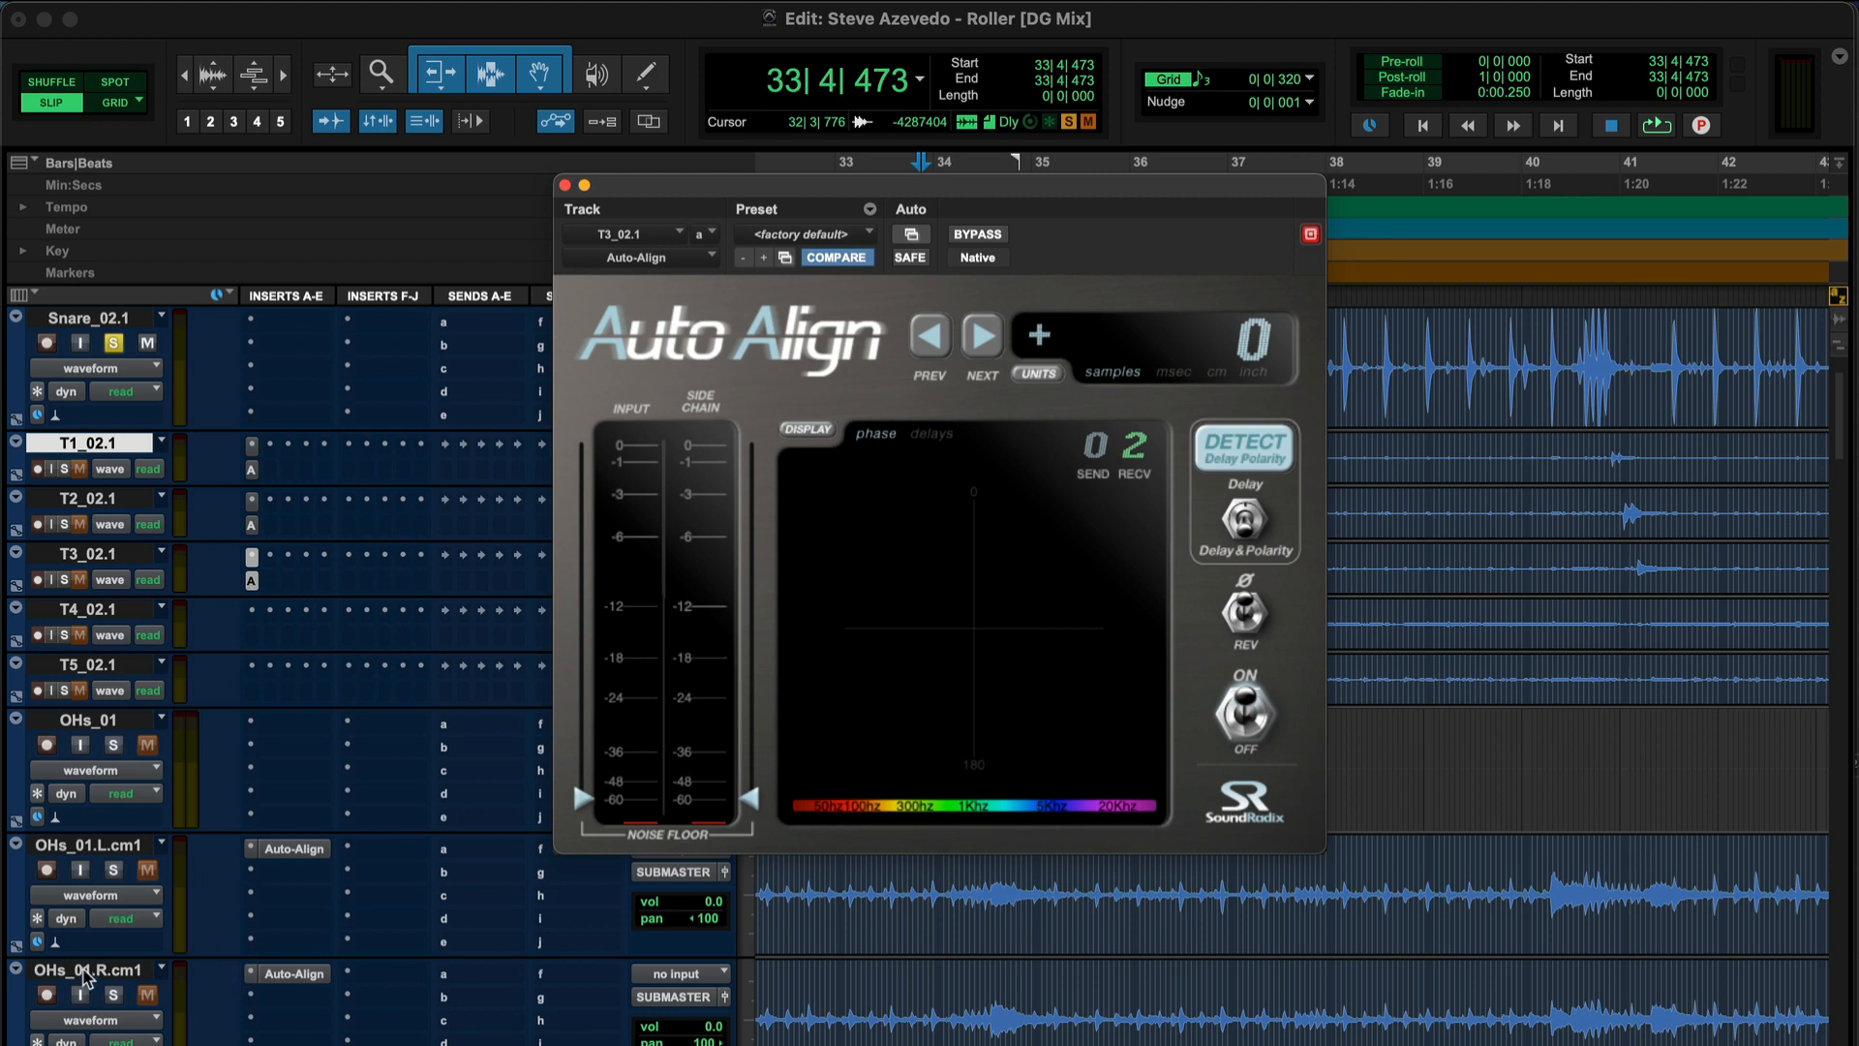
Copy Auto-Align from T3_02.1 to T4_02.1 and T5_02.1 so both share the OHs_01.R.cm1 reference
{"action": "left_click", "coordinate": [100, 557]}
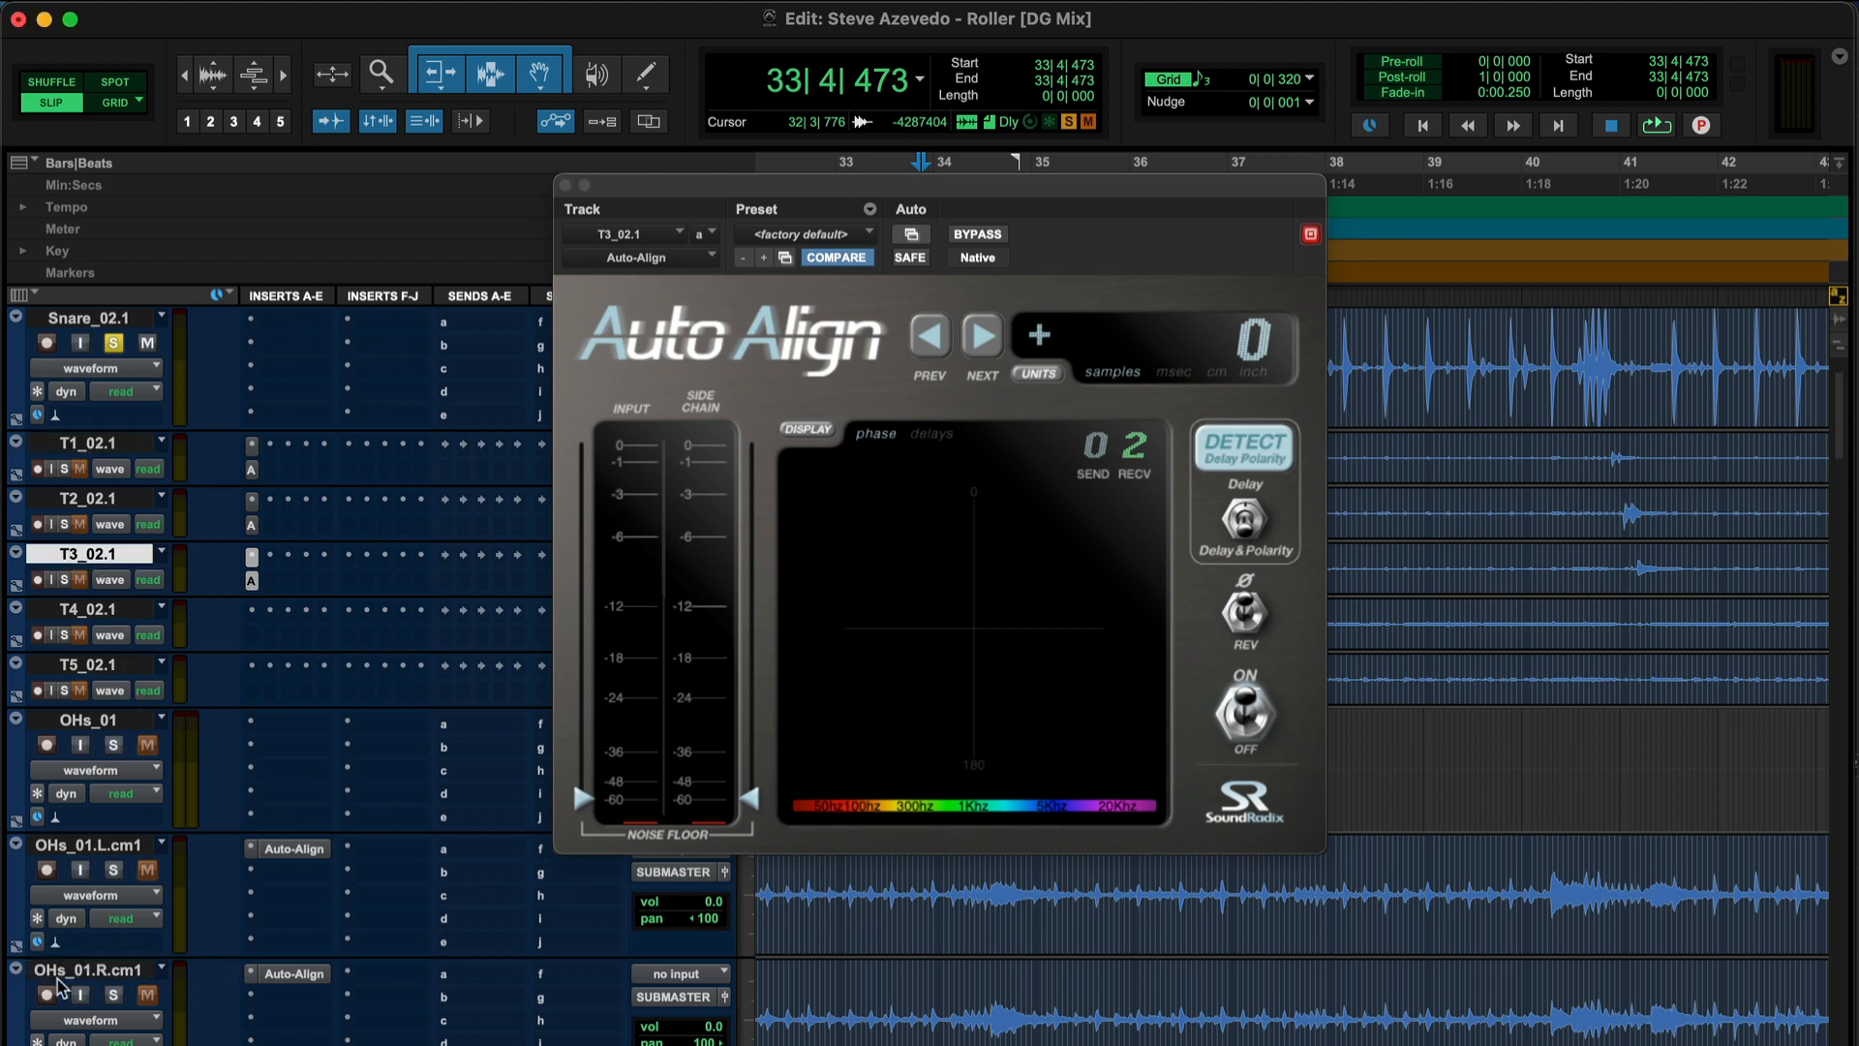
{"action": "left_click", "coordinate": [81, 973]}
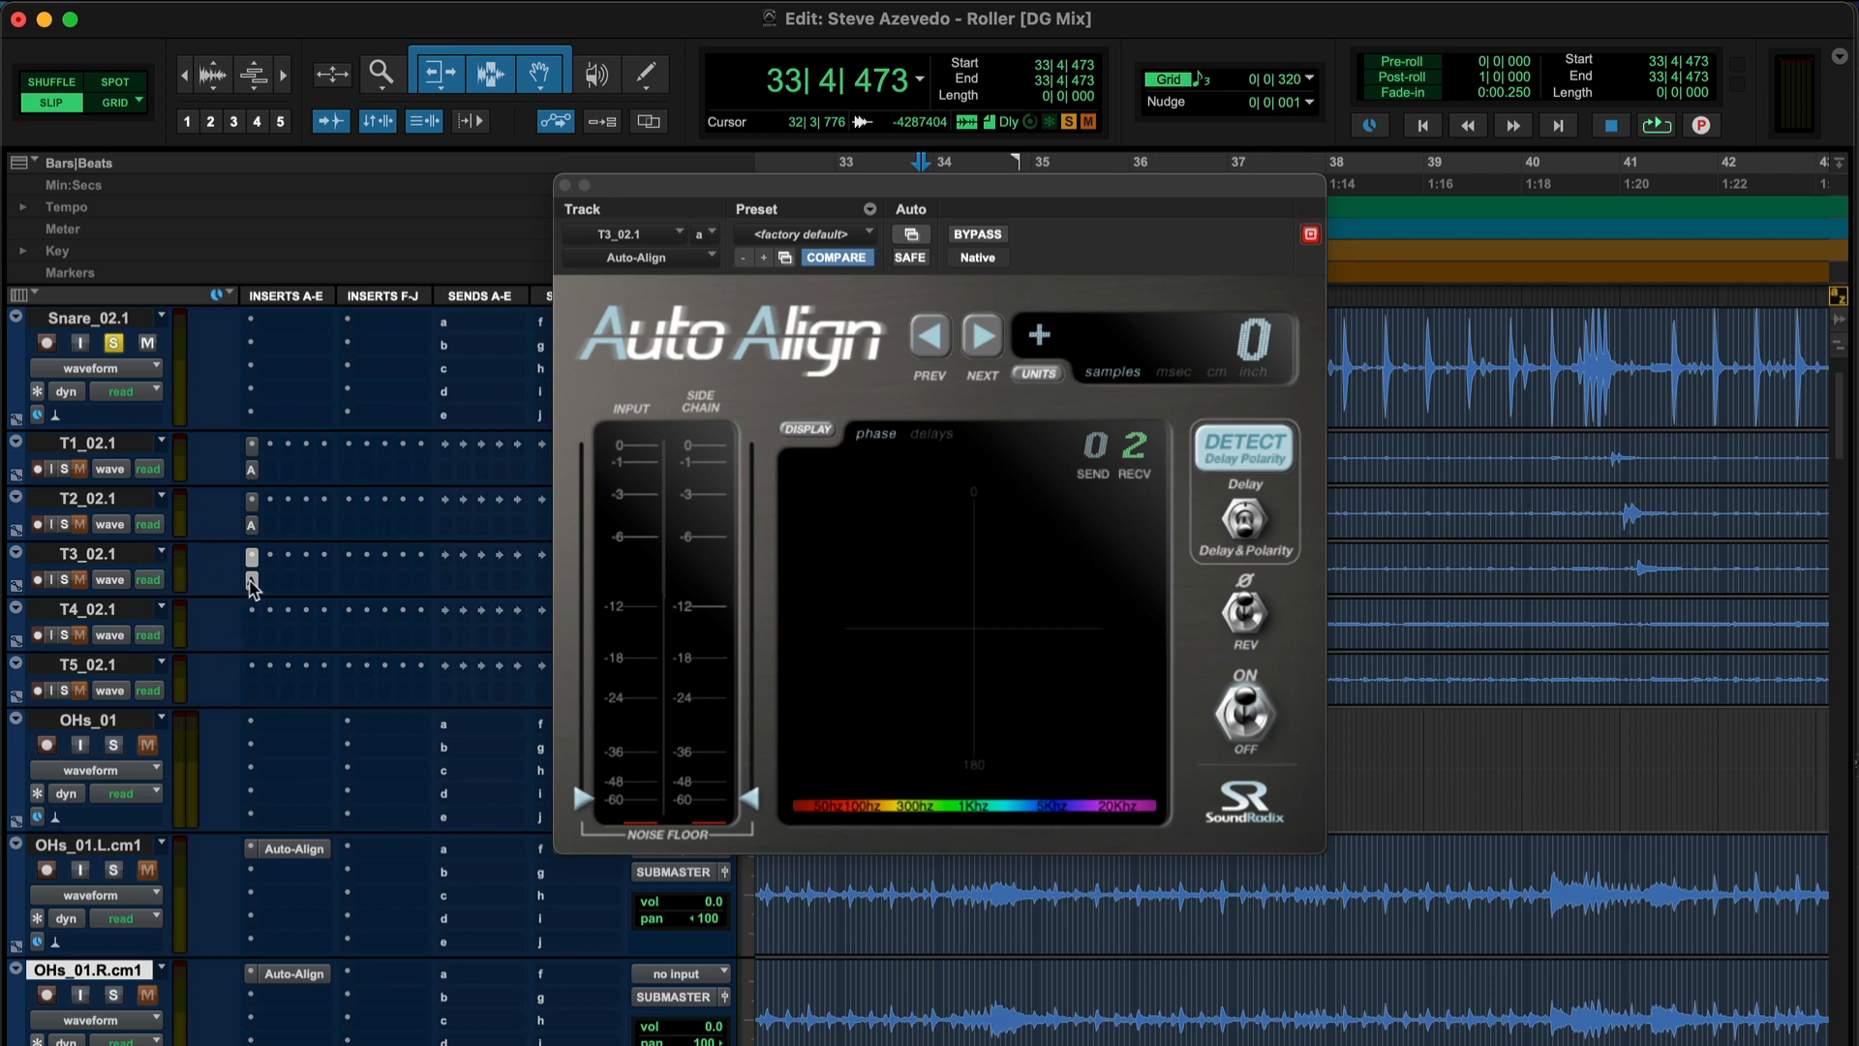
{"action": "left_click_drag", "start_coordinate": [251, 580], "coordinate": [249, 690]}
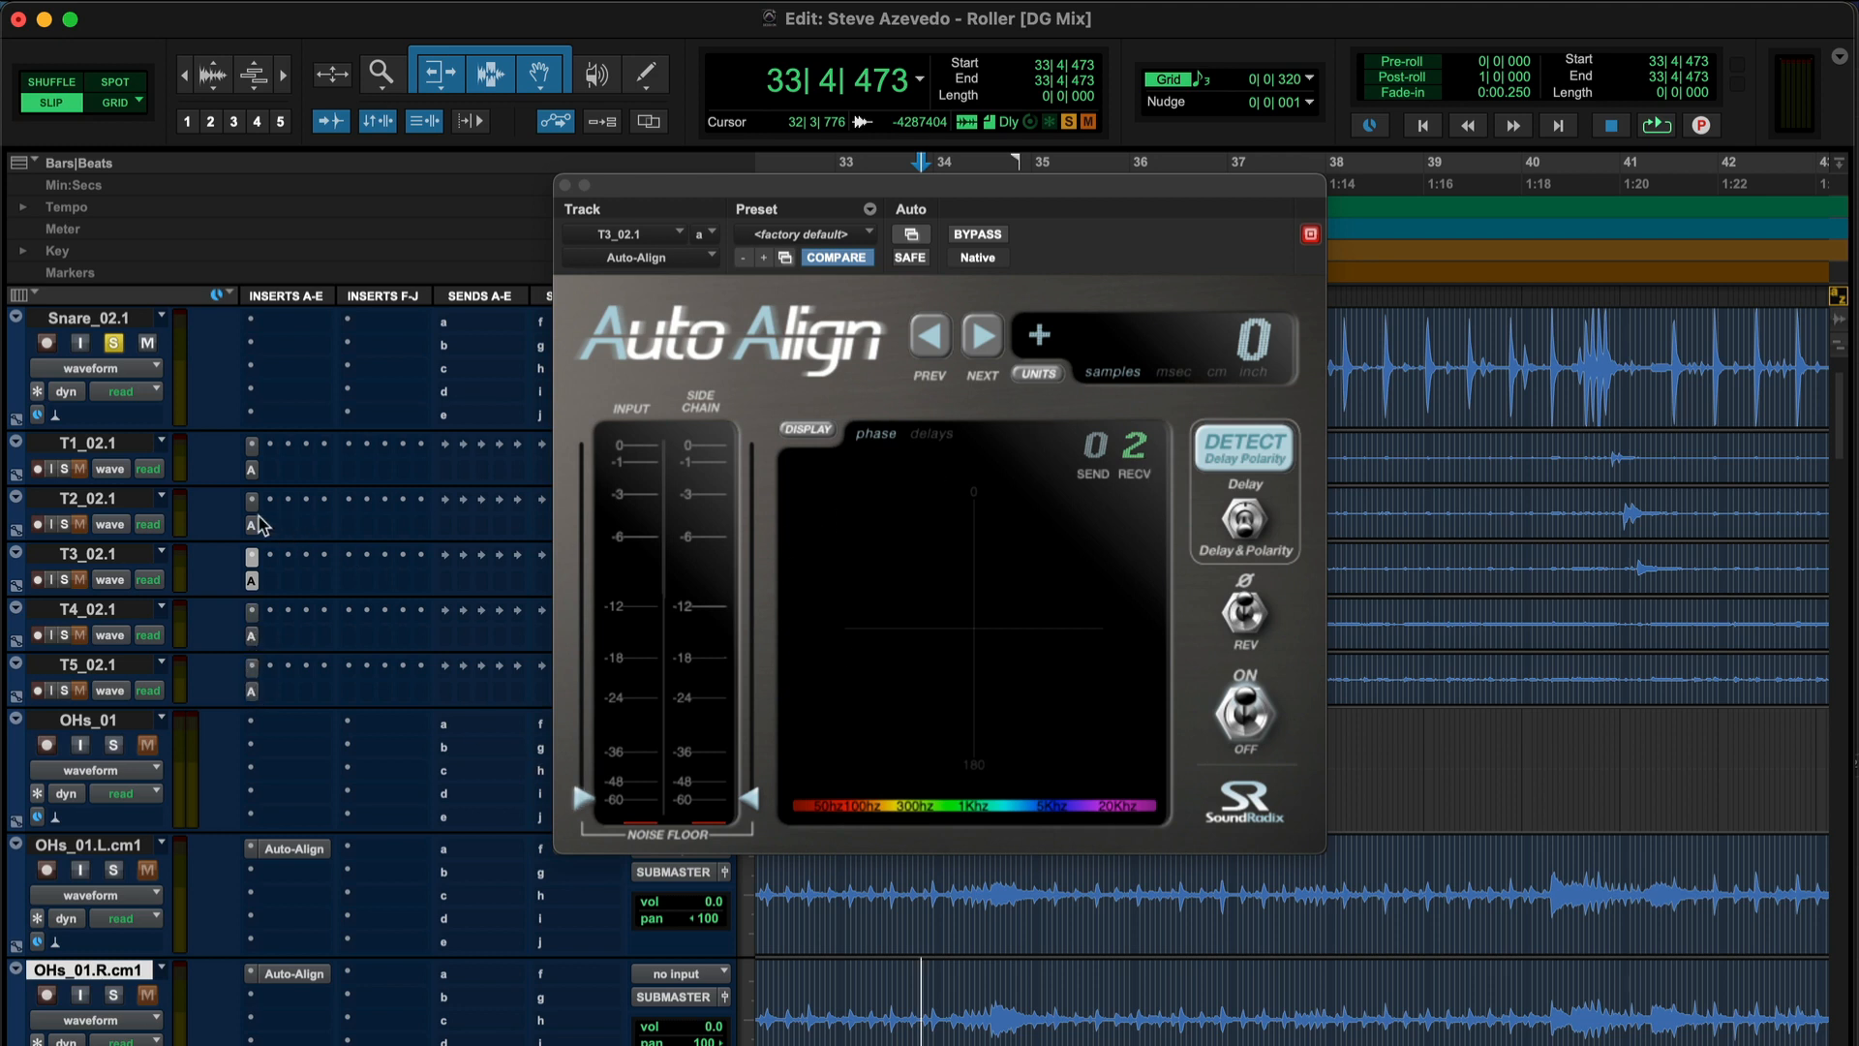
Open Auto-Align on T1_02.1, solo all five tom tracks and leave only T1_02.1 selected
{"action": "left_click", "coordinate": [251, 470]}
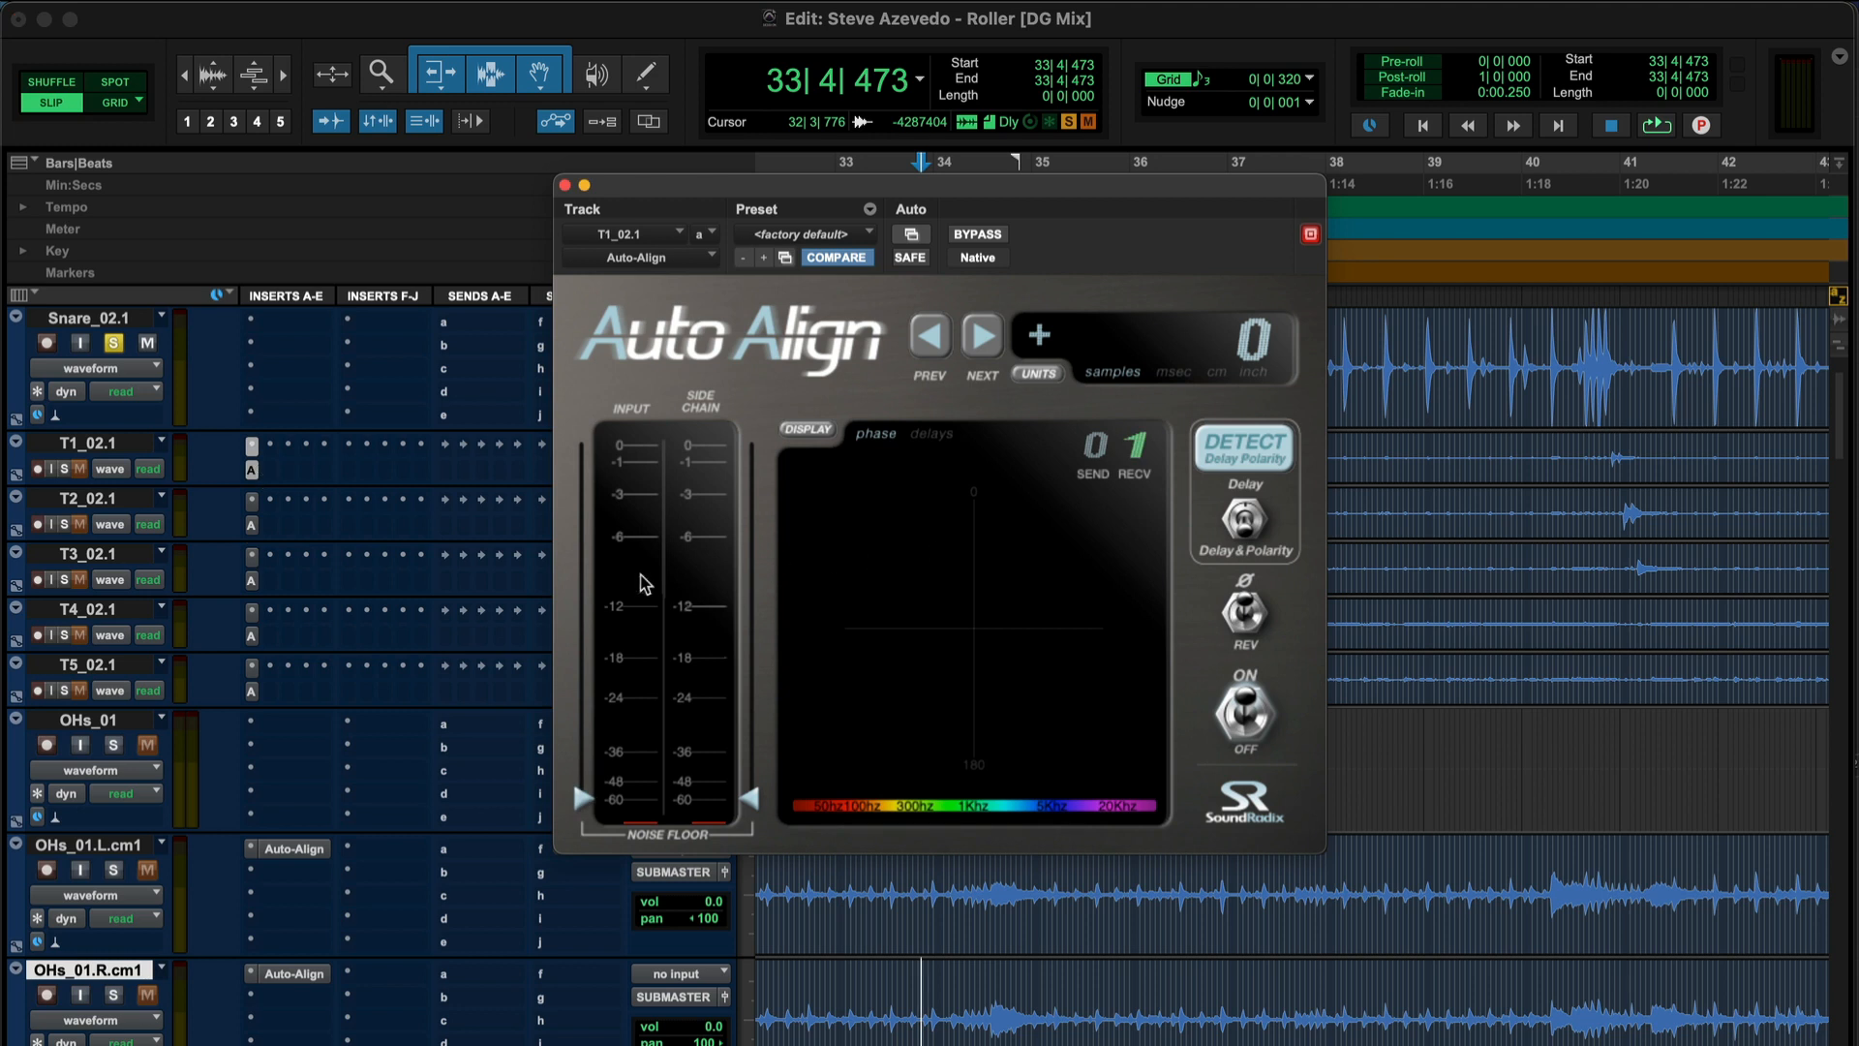
{"action": "left_click", "coordinate": [84, 445]}
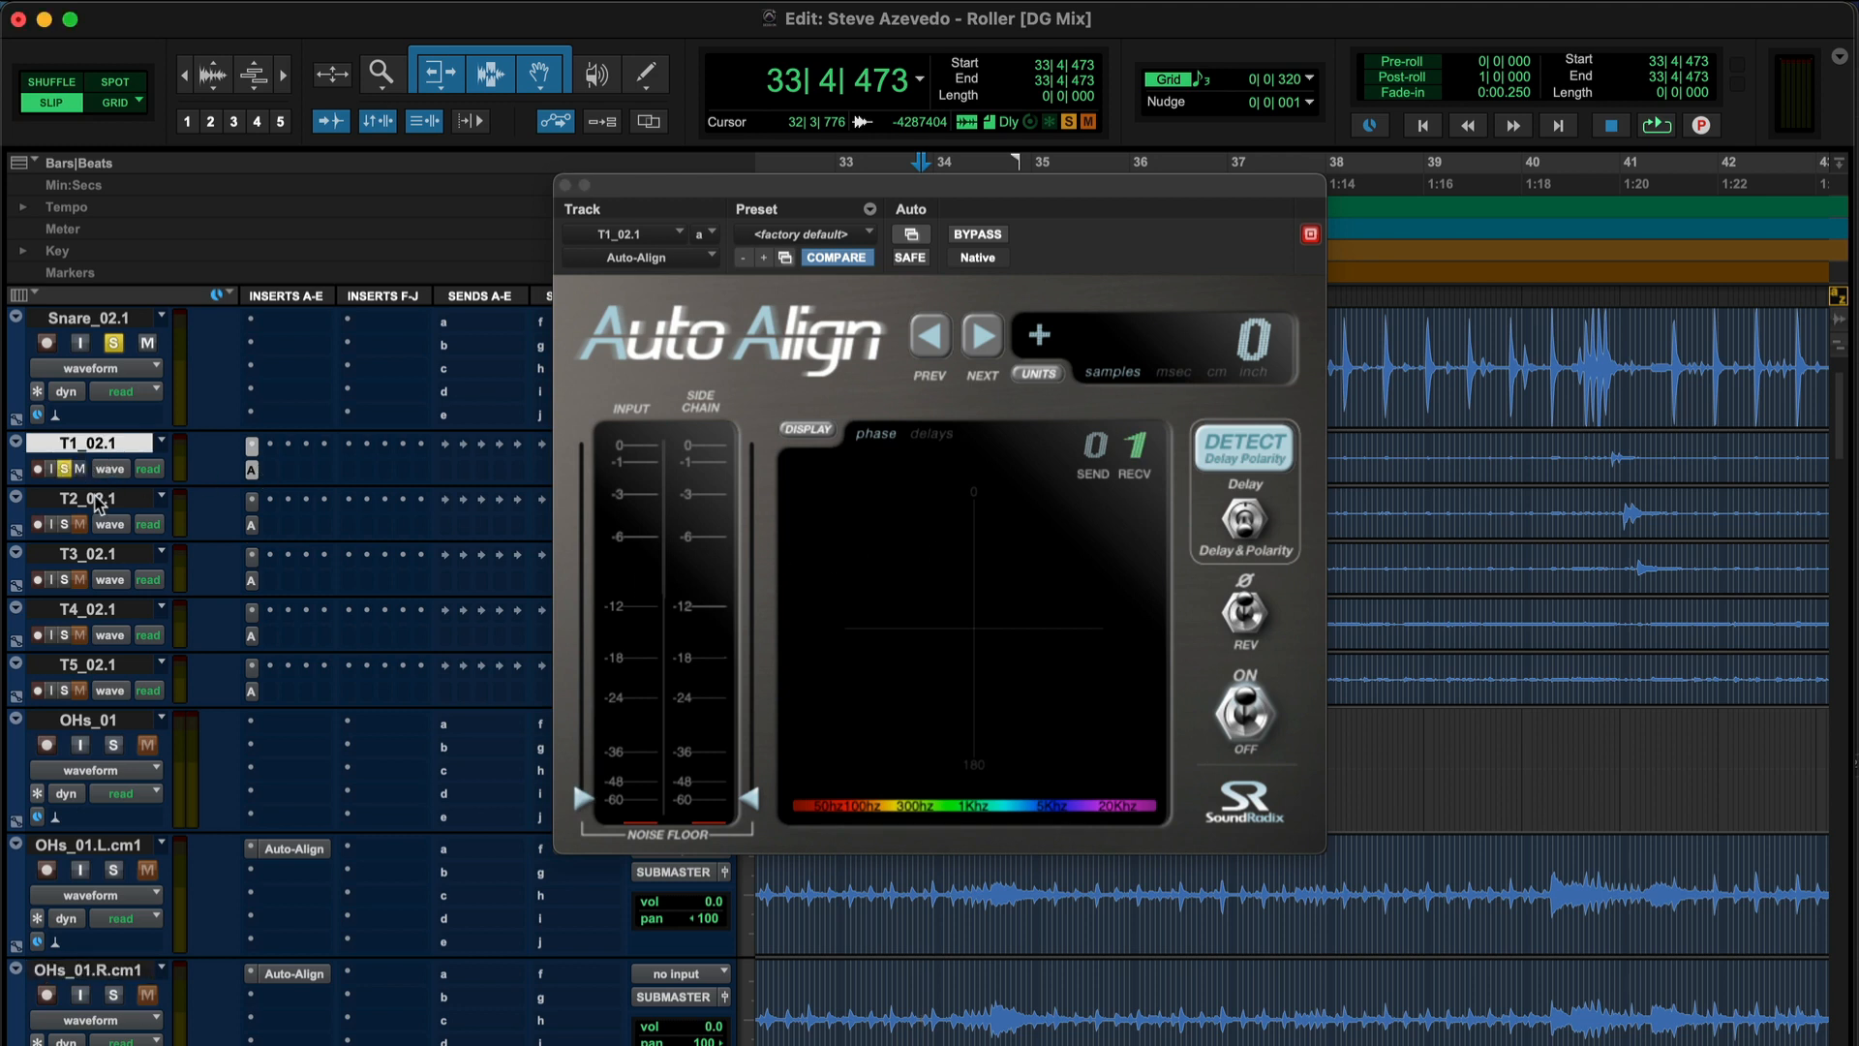
{"action": "left_click", "coordinate": [98, 500]}
{"action": "left_click", "coordinate": [95, 666], "text": "shift"}
{"action": "key", "text": "shift+s"}
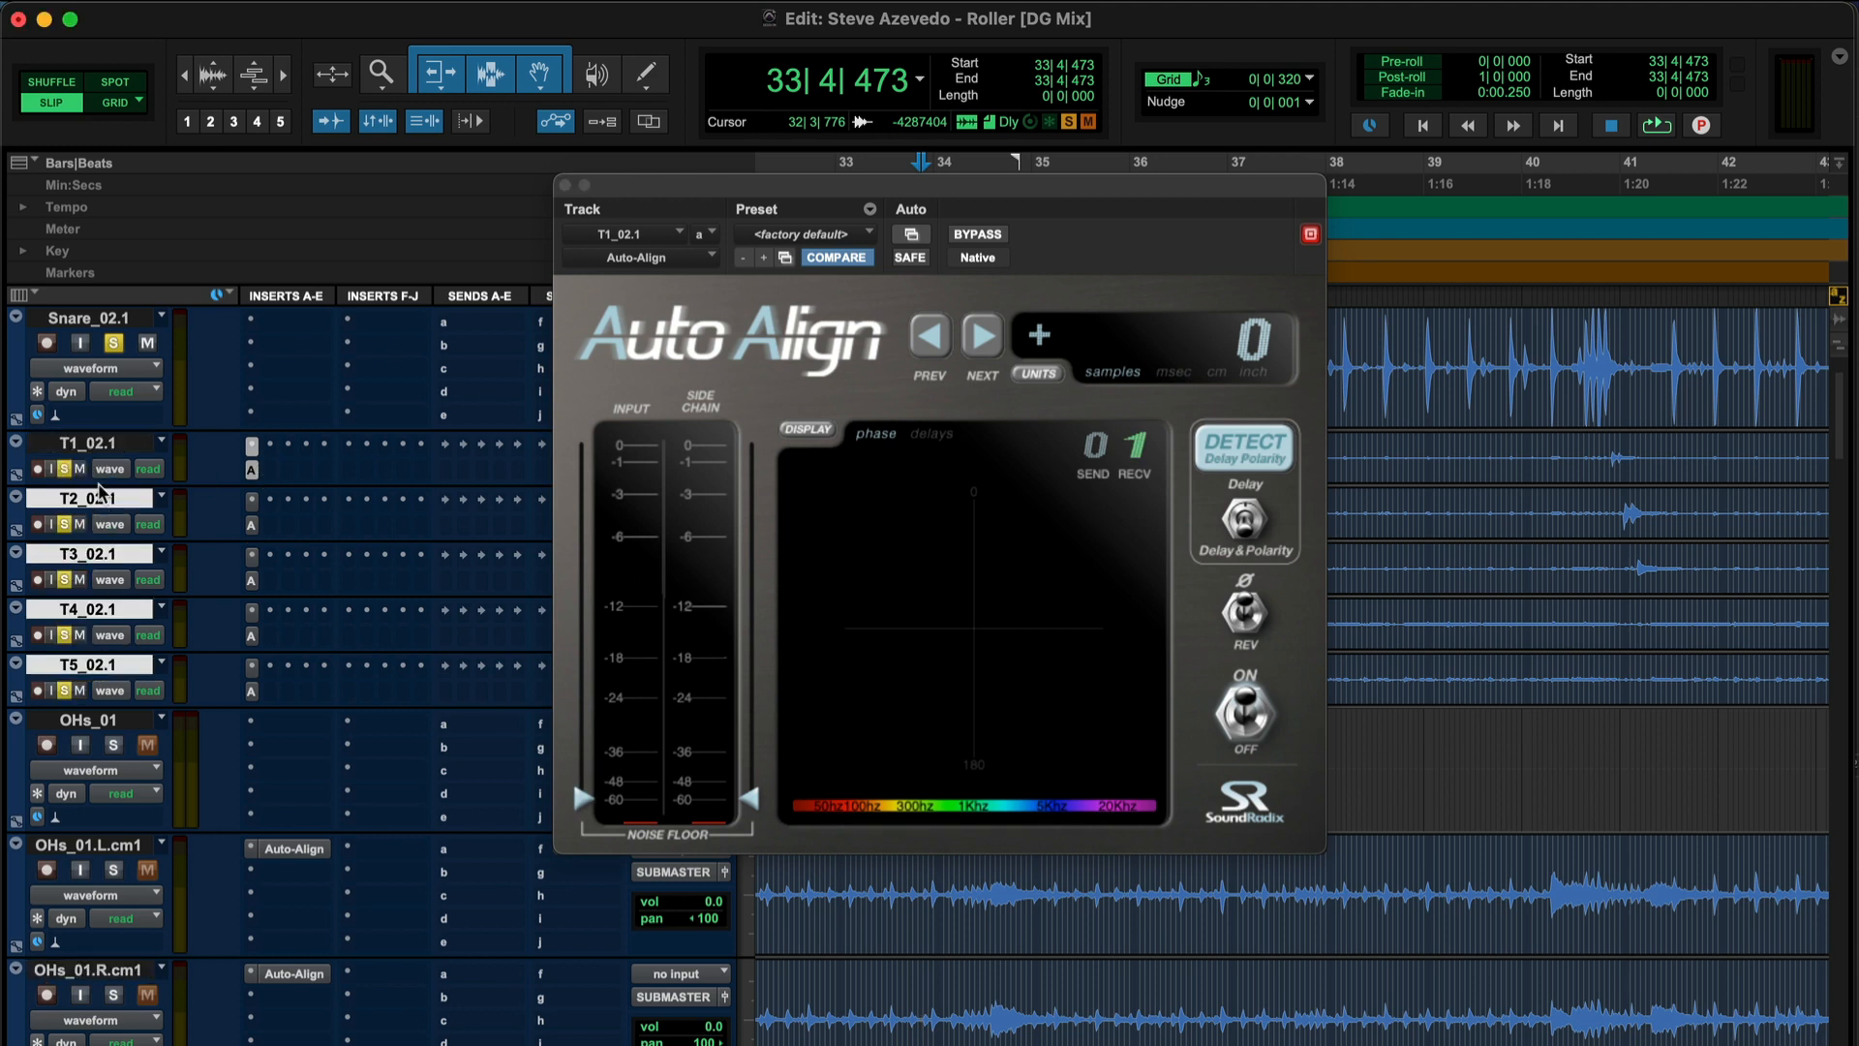
{"action": "left_click", "coordinate": [104, 451]}
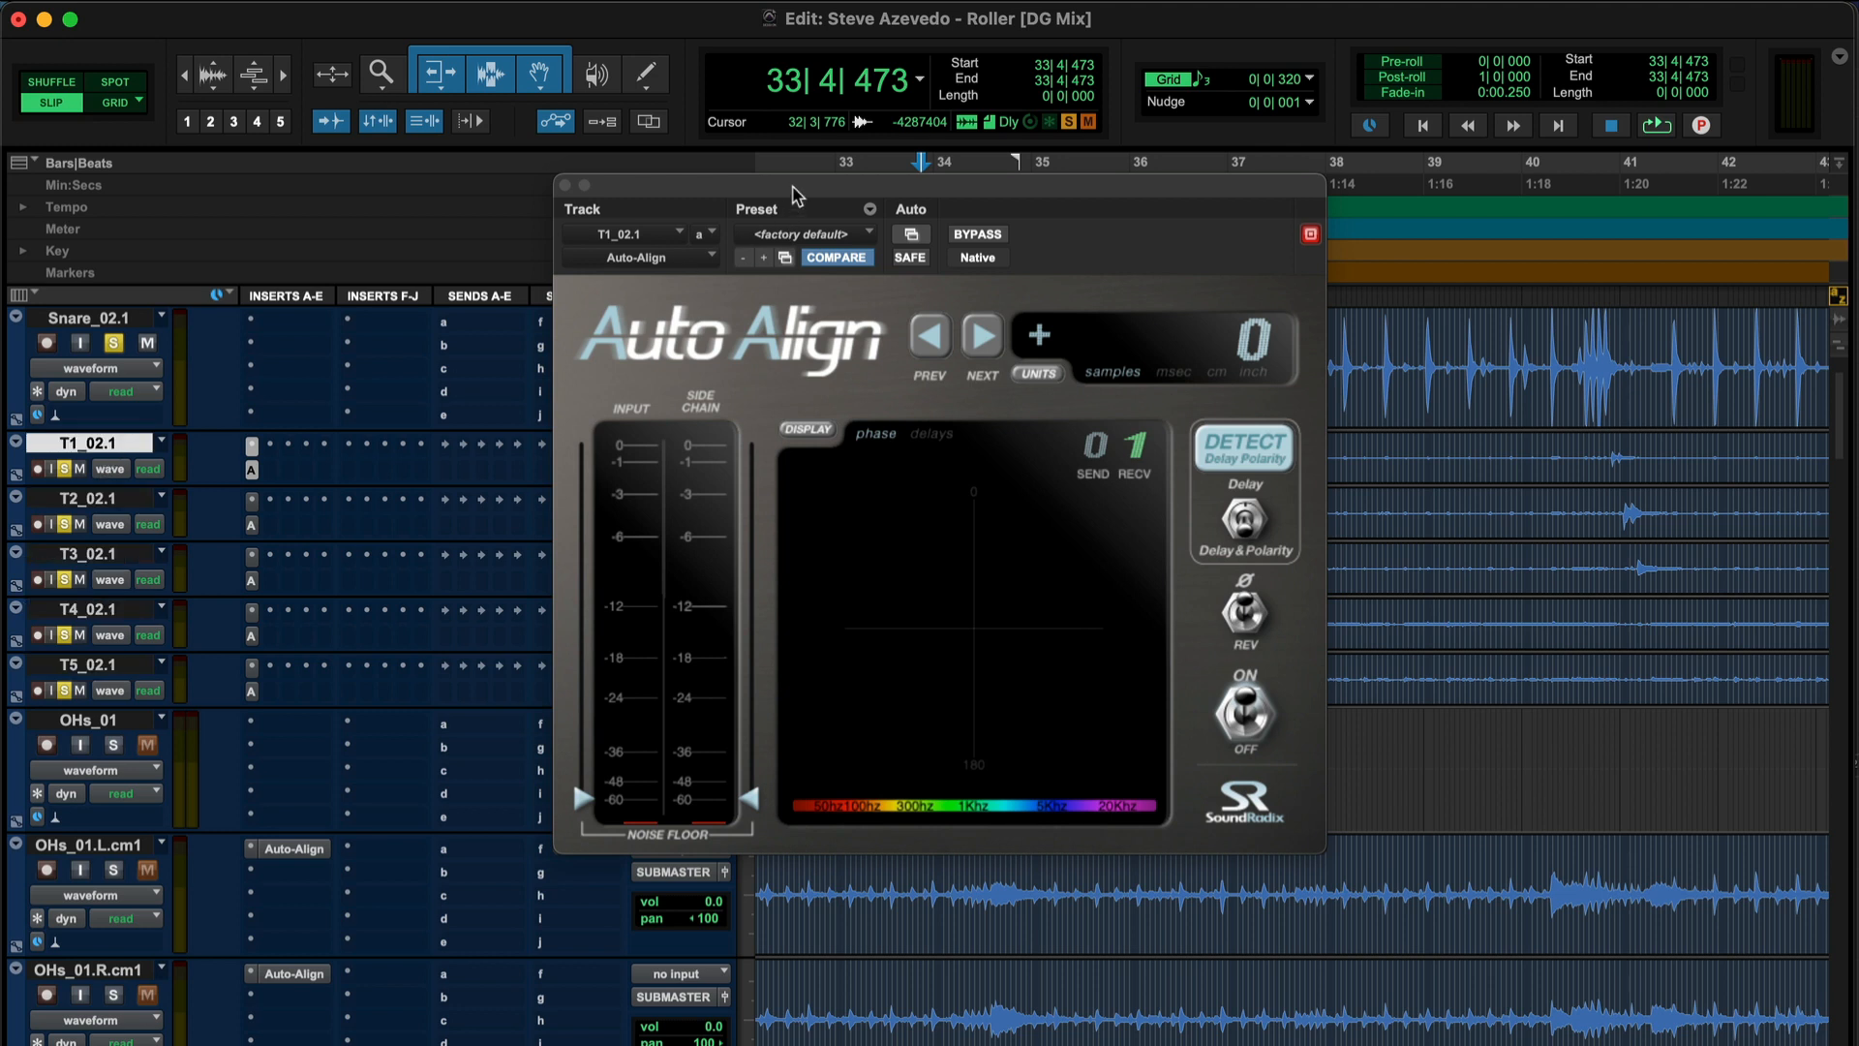
Playing from the tom hit before bar 41, set T1_02.1's Auto-Align noise floors near -18 dB for input and slightly above -24 dB for side chain
{"action": "left_click_drag", "start_coordinate": [794, 193], "coordinate": [821, 595]}
{"action": "left_click", "coordinate": [1607, 458]}
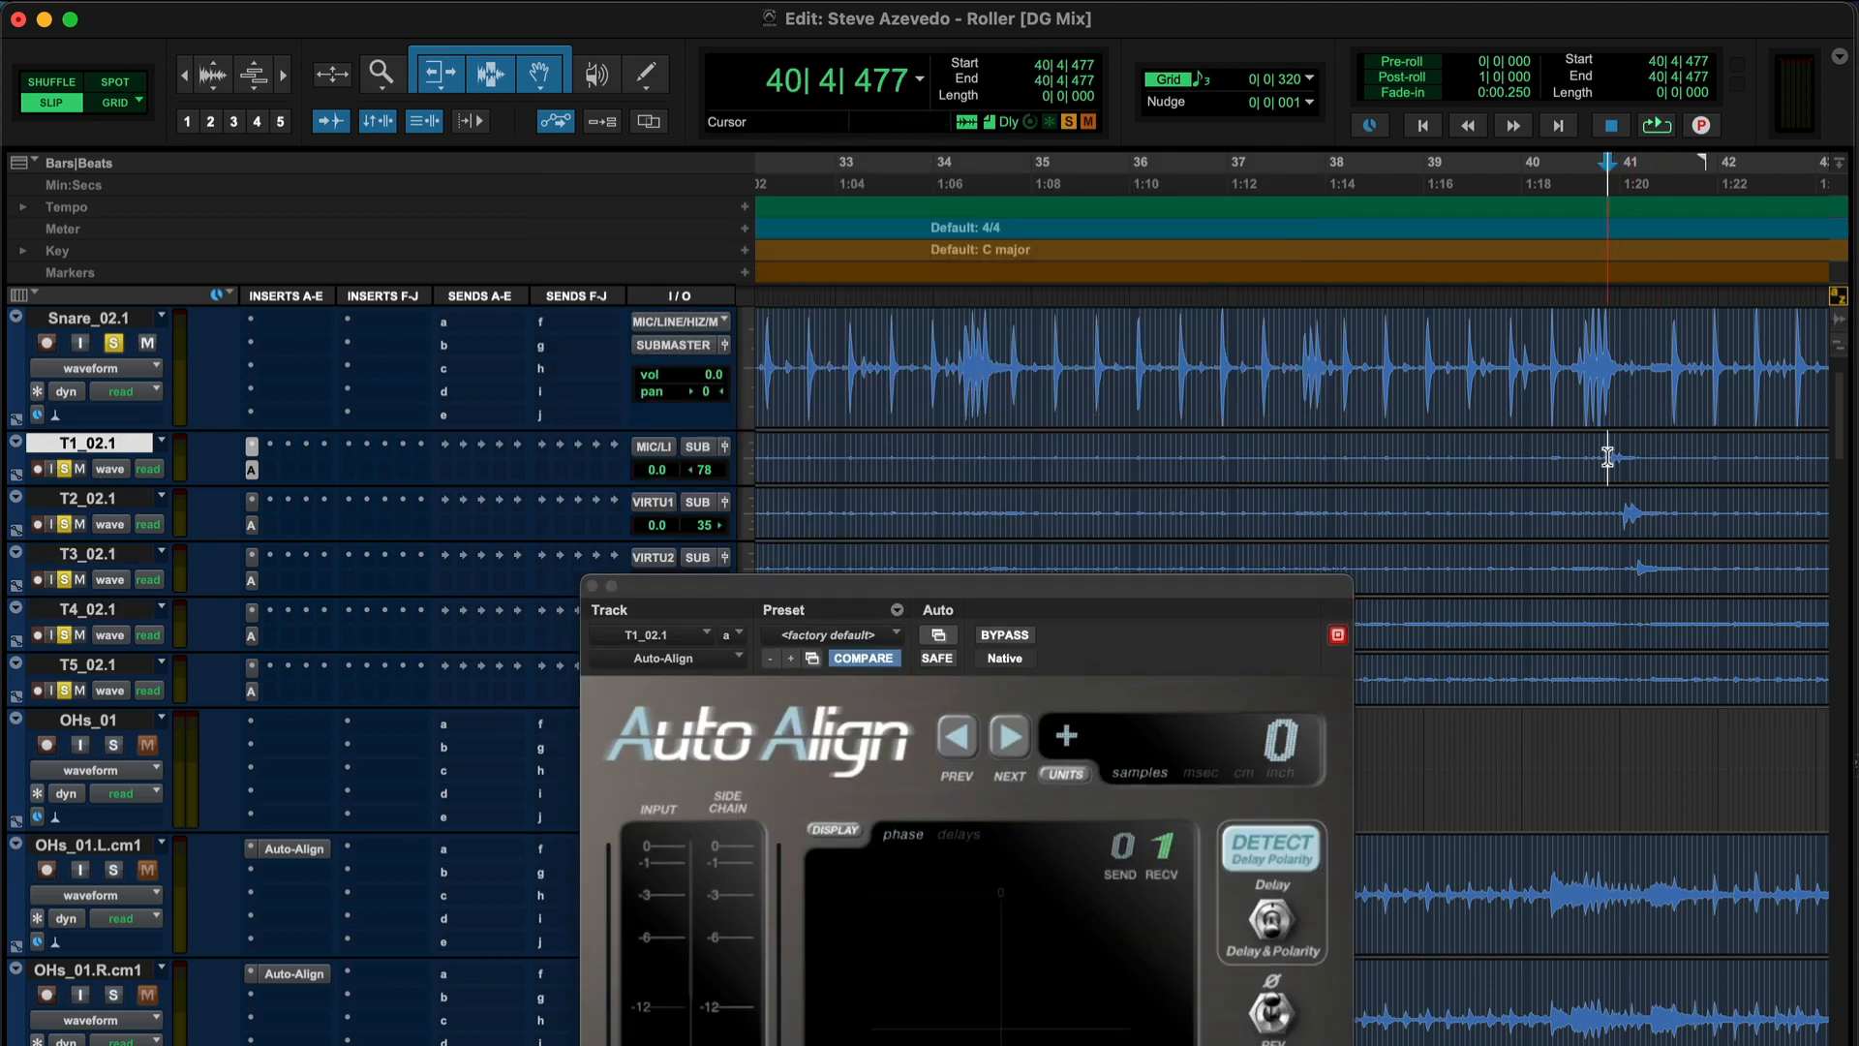
{"action": "scroll", "coordinate": [1588, 457], "scroll_direction": "right", "scroll_amount": 5}
{"action": "left_click_drag", "start_coordinate": [1017, 583], "coordinate": [1014, 184]}
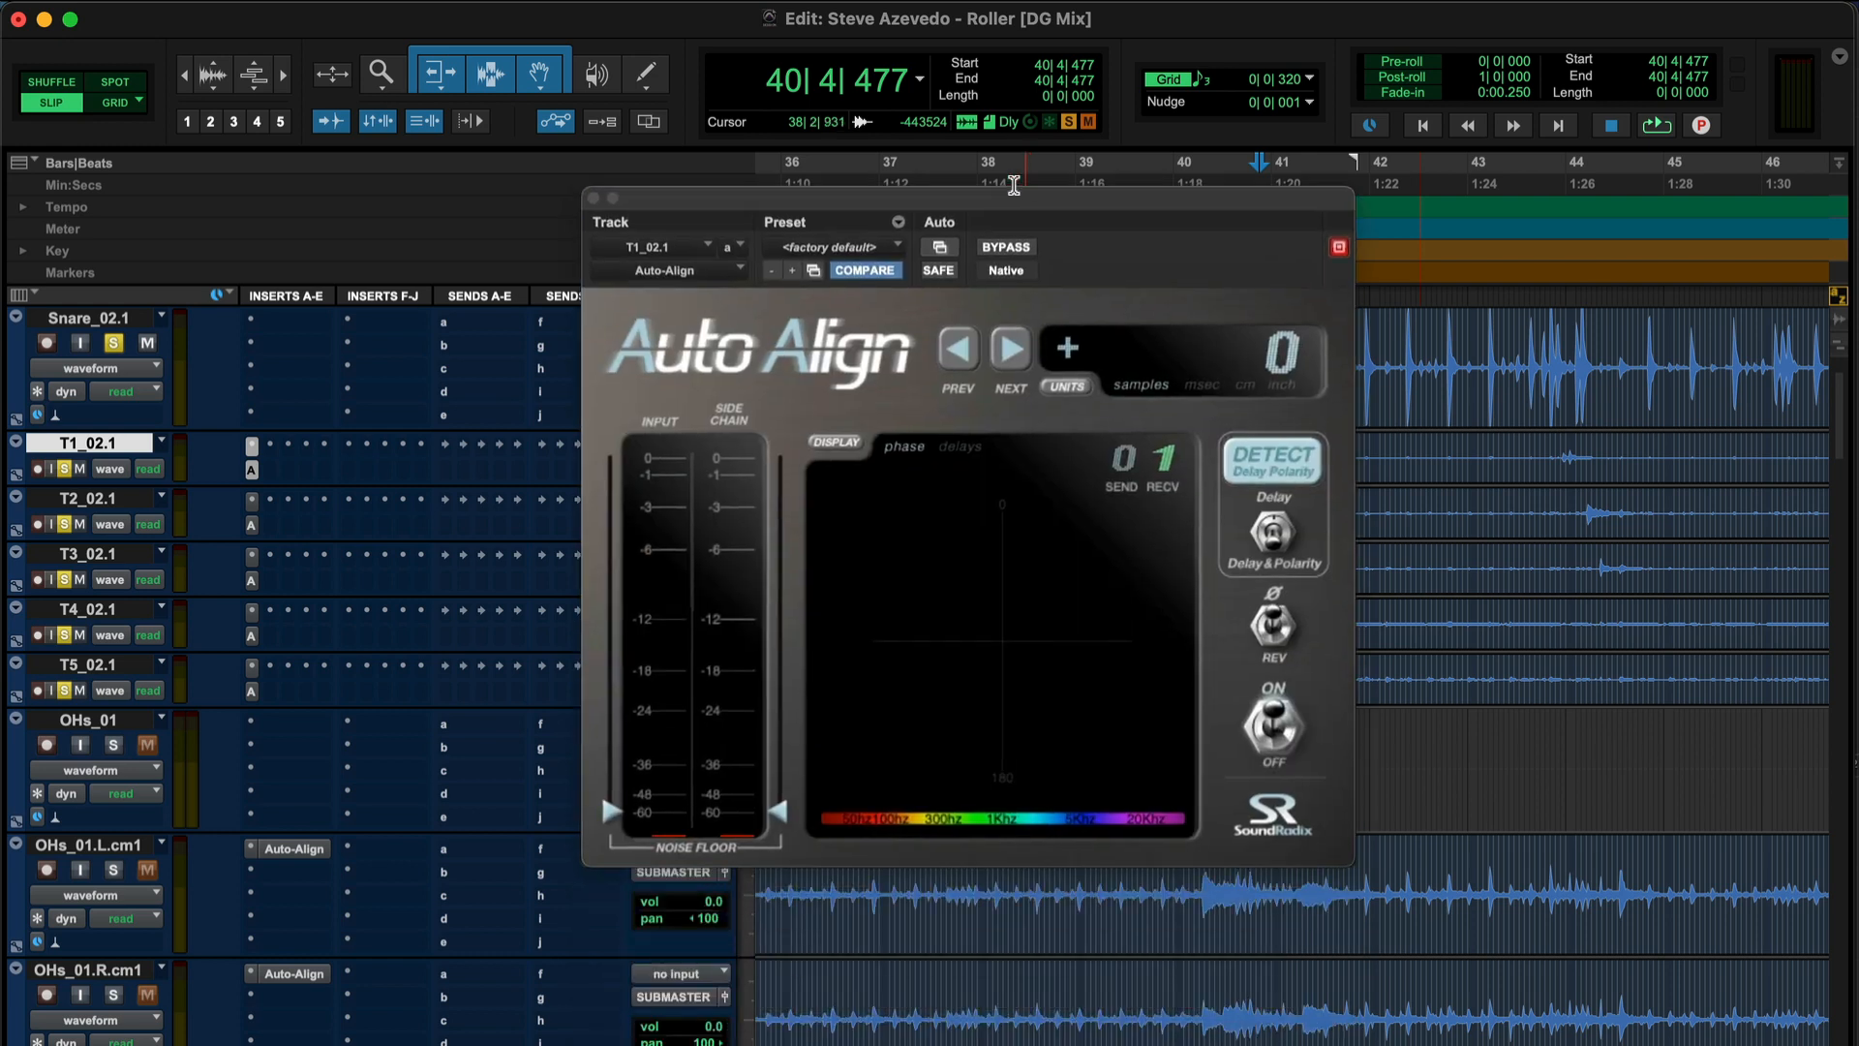
{"action": "key", "text": "space"}
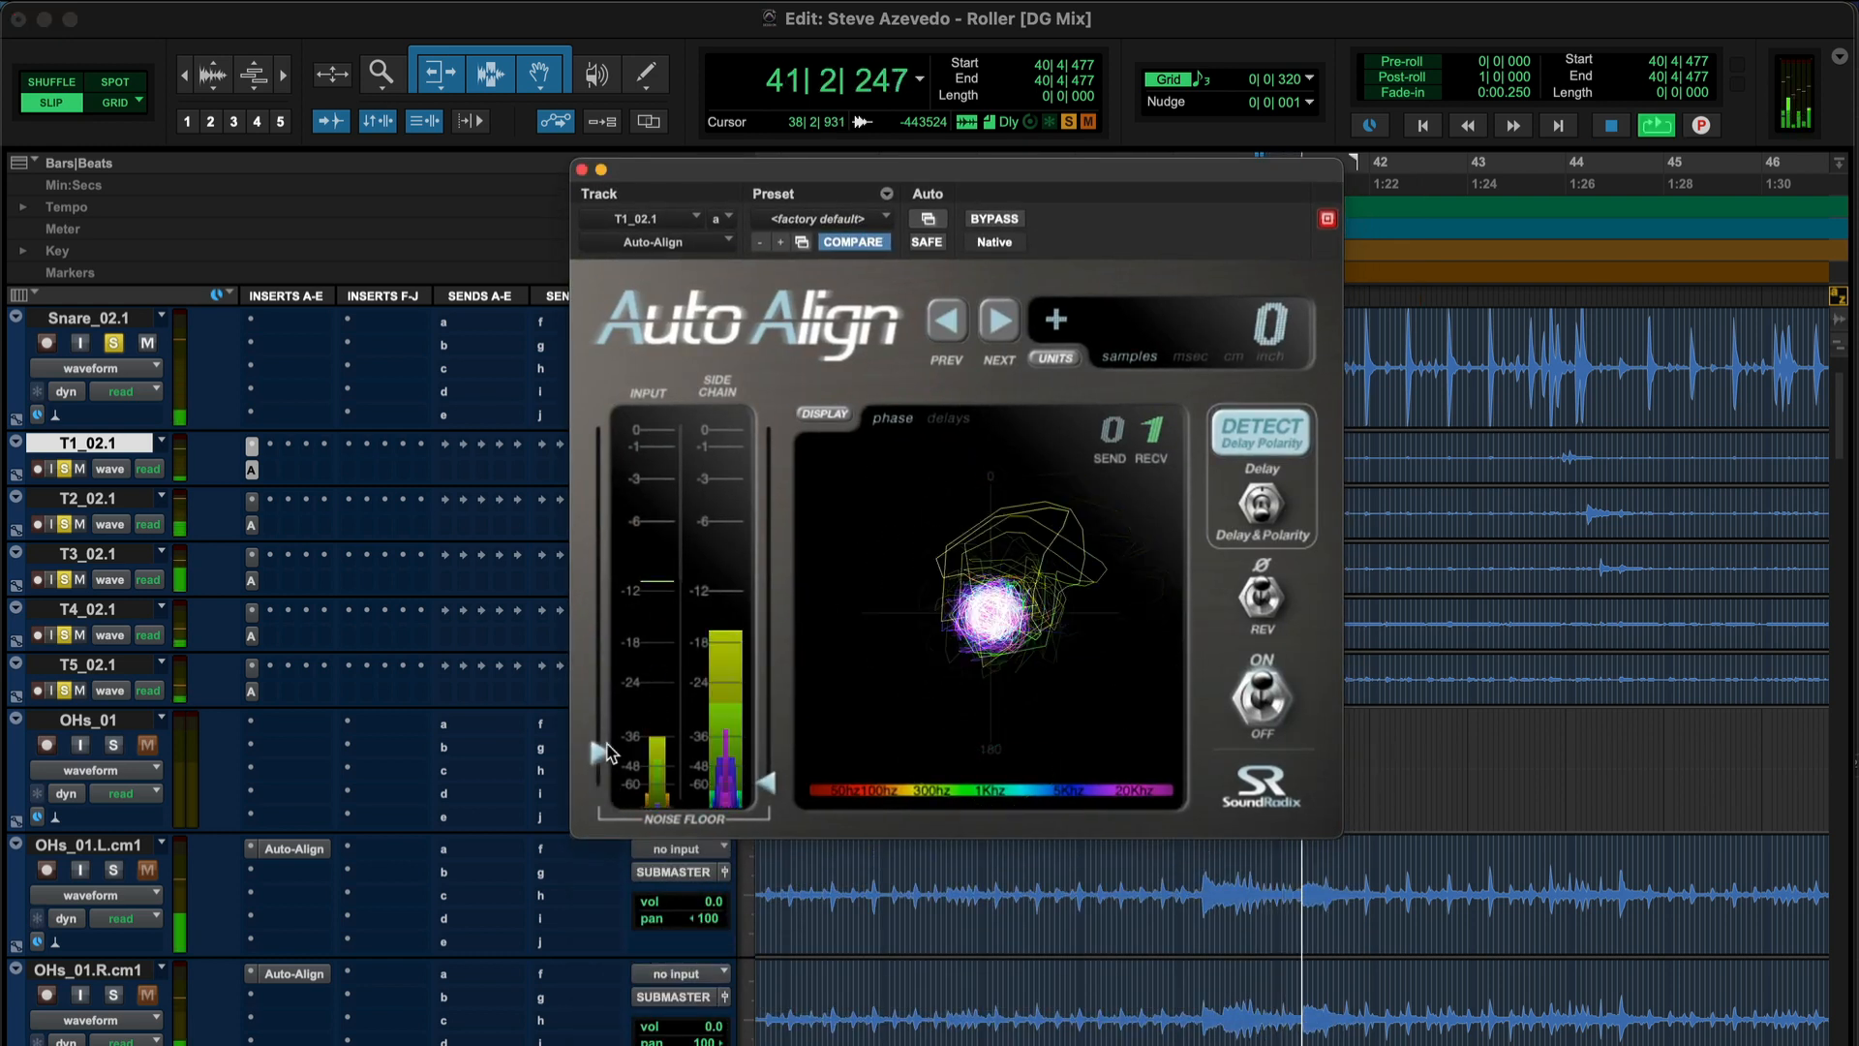
{"action": "left_click_drag", "start_coordinate": [601, 754], "coordinate": [598, 644]}
{"action": "key", "text": "space"}
{"action": "left_click_drag", "start_coordinate": [767, 783], "coordinate": [769, 681]}
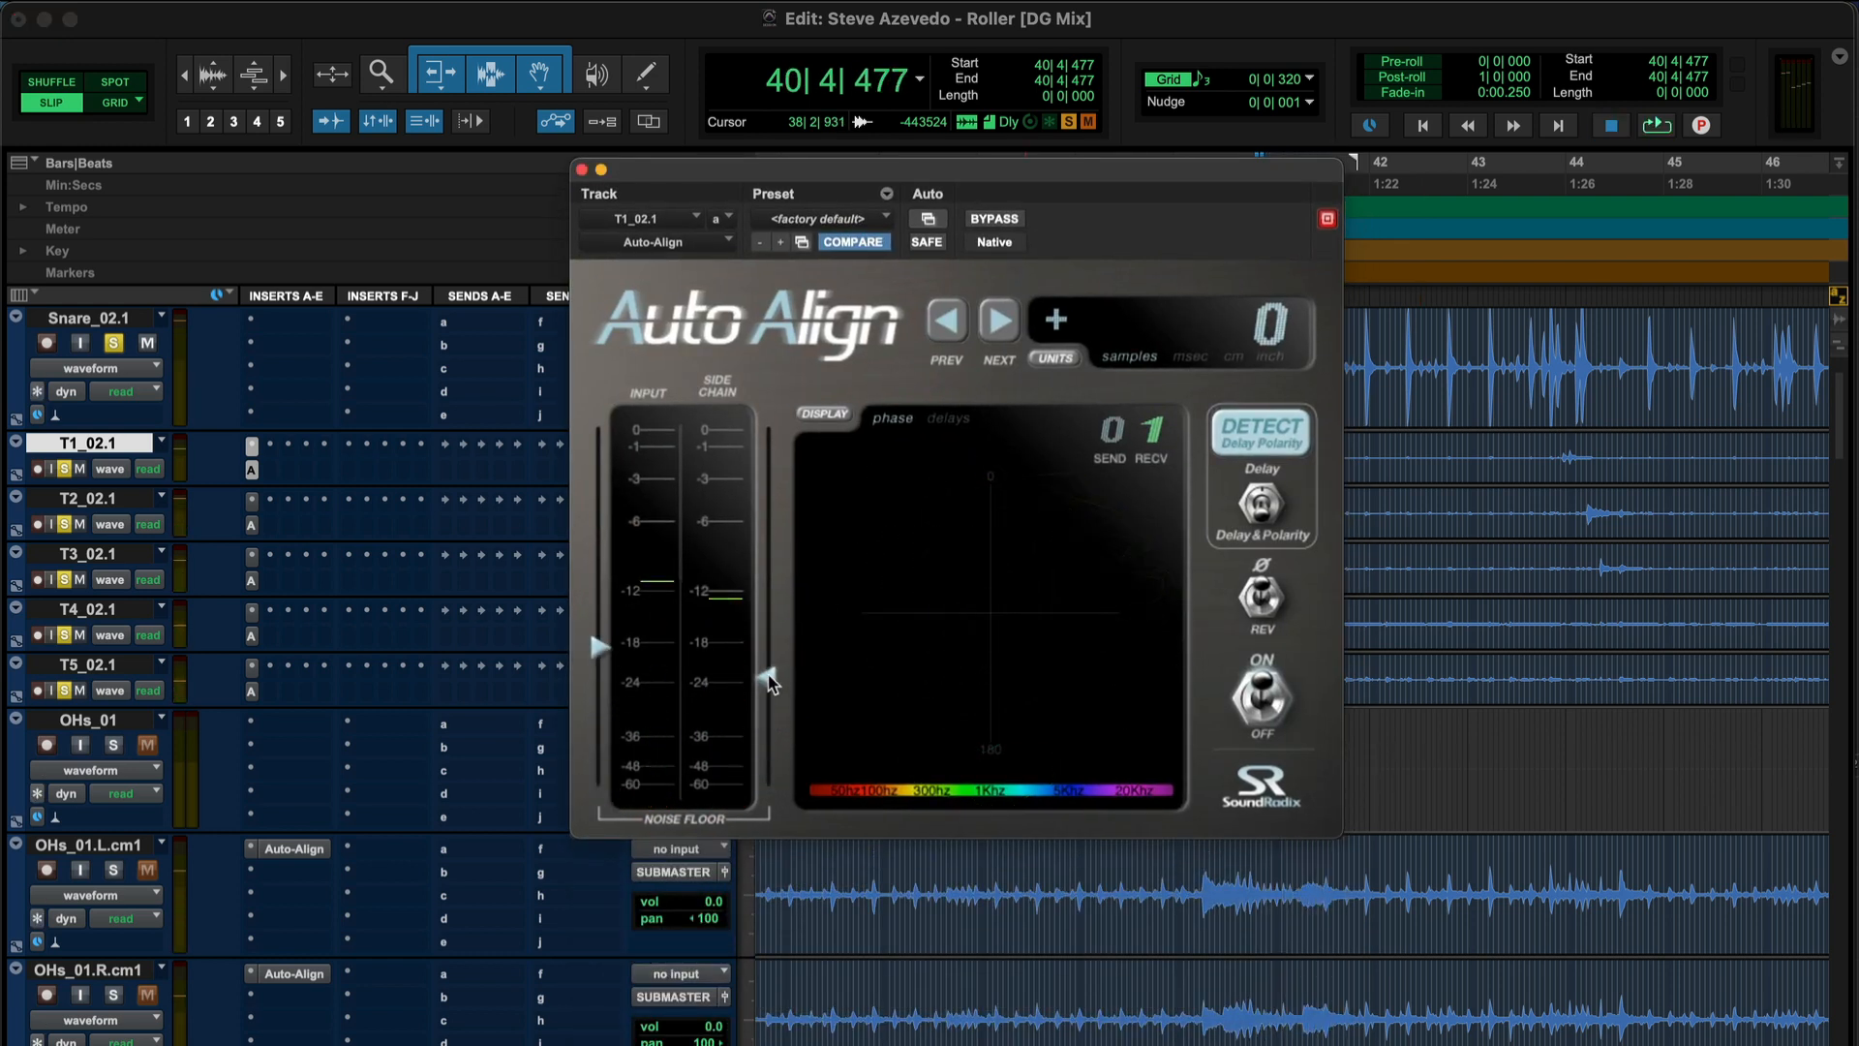
{"action": "key", "text": "space"}
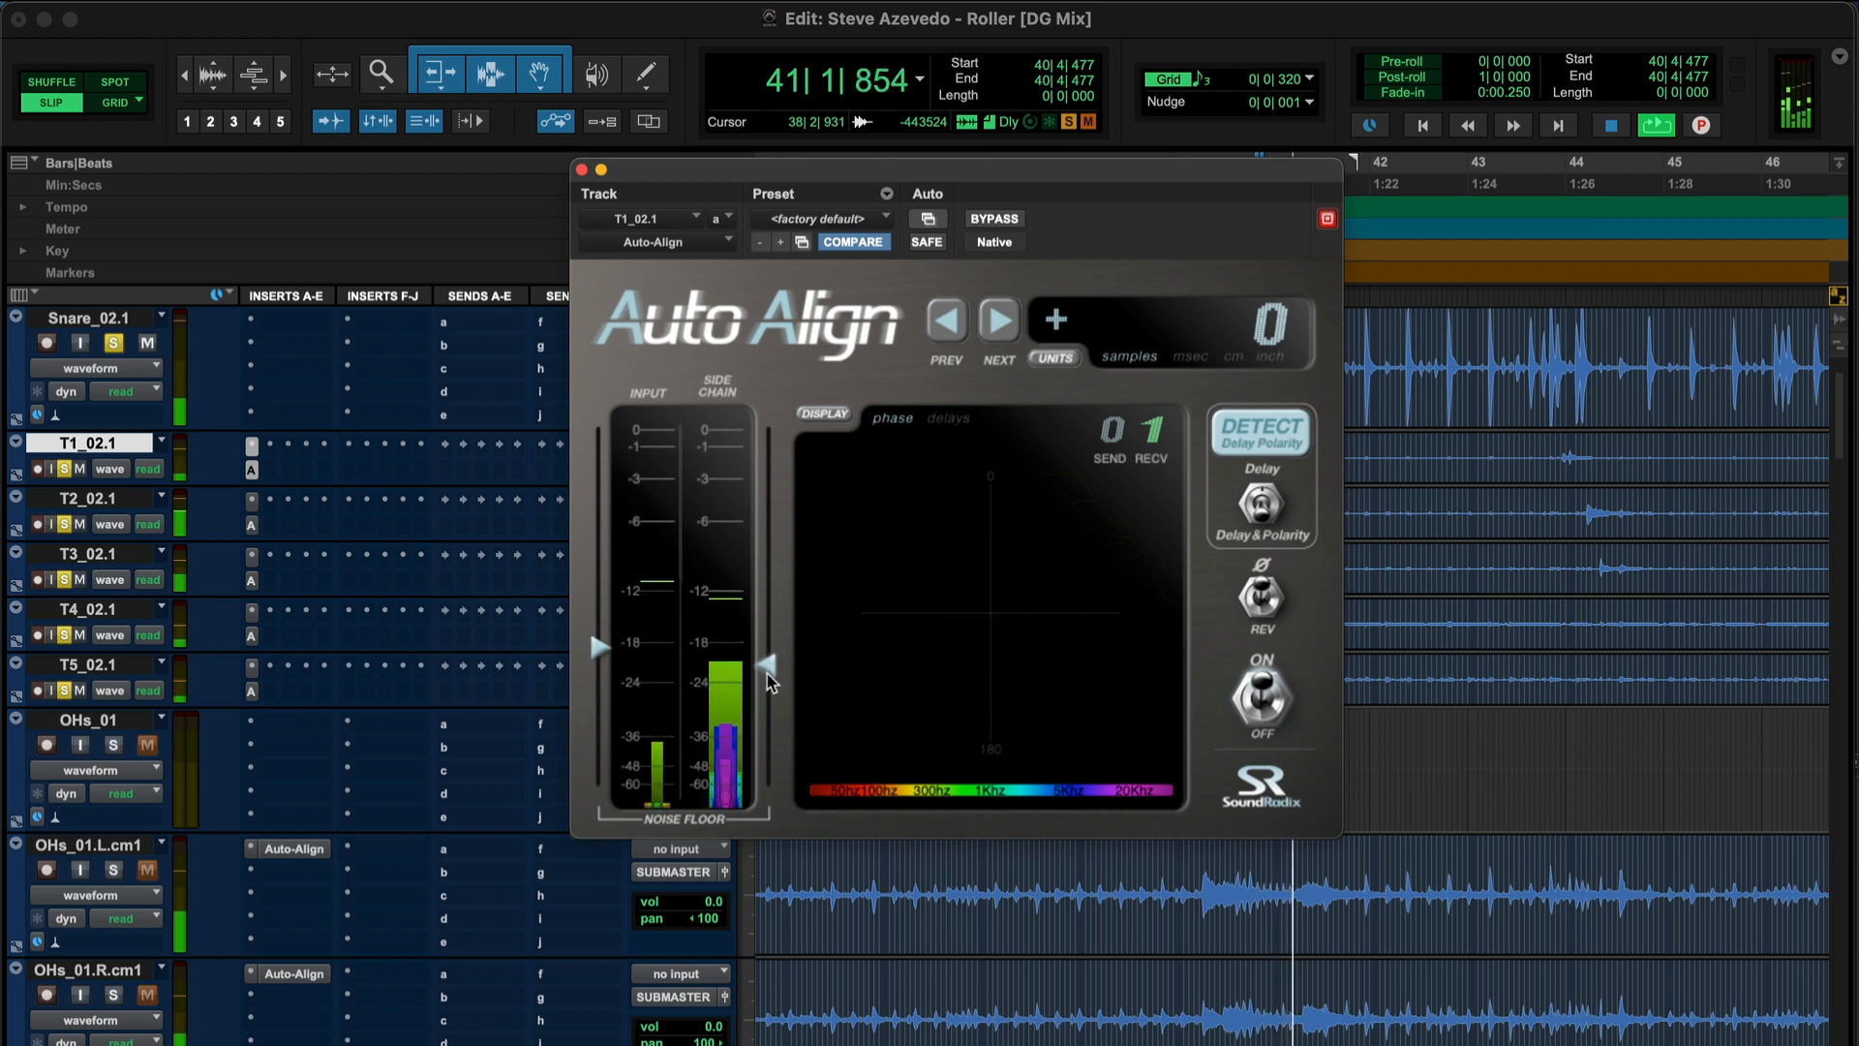
{"action": "key", "text": "space"}
{"action": "left_click", "coordinate": [582, 170]}
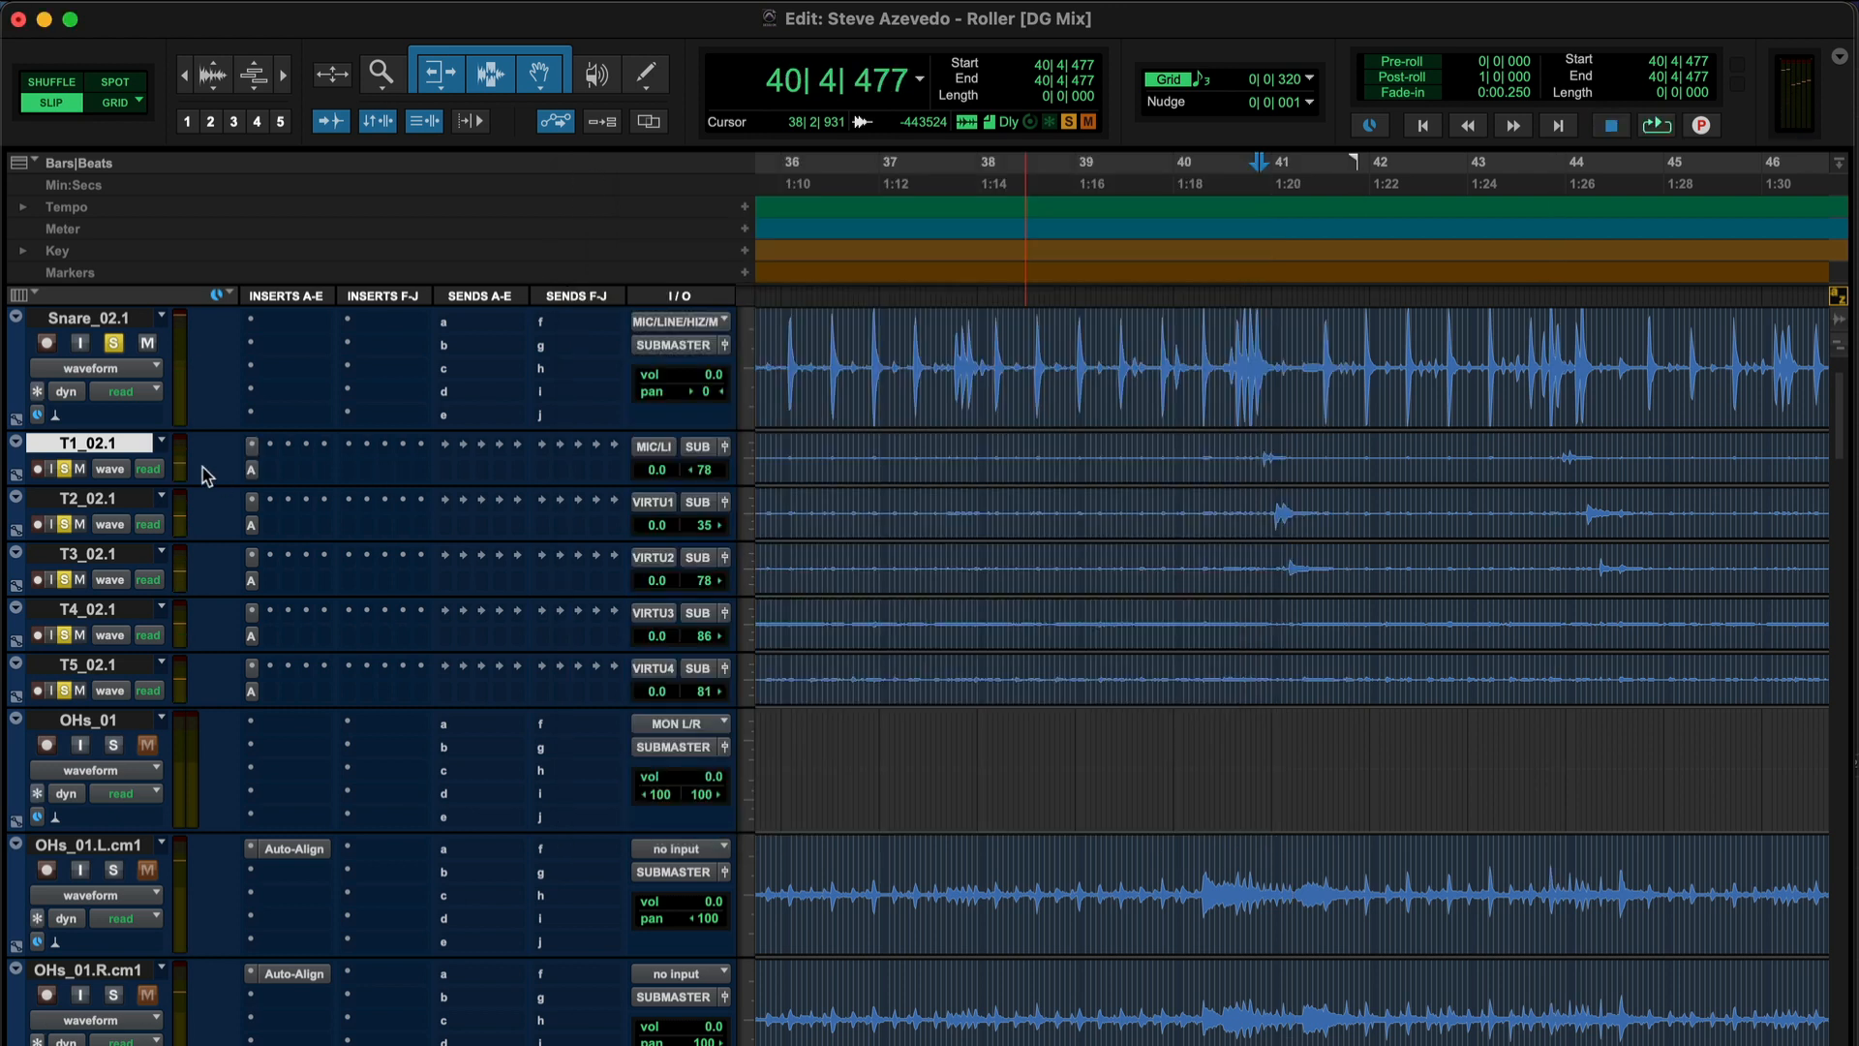
Copy Auto-Align with its new noise floors from T1_02.1 to T2_02.1 and T3_02.1, setting the T3_02.1 copy to receive 2
{"action": "left_click", "coordinate": [111, 447]}
{"action": "left_click", "coordinate": [109, 446]}
{"action": "left_click", "coordinate": [109, 498]}
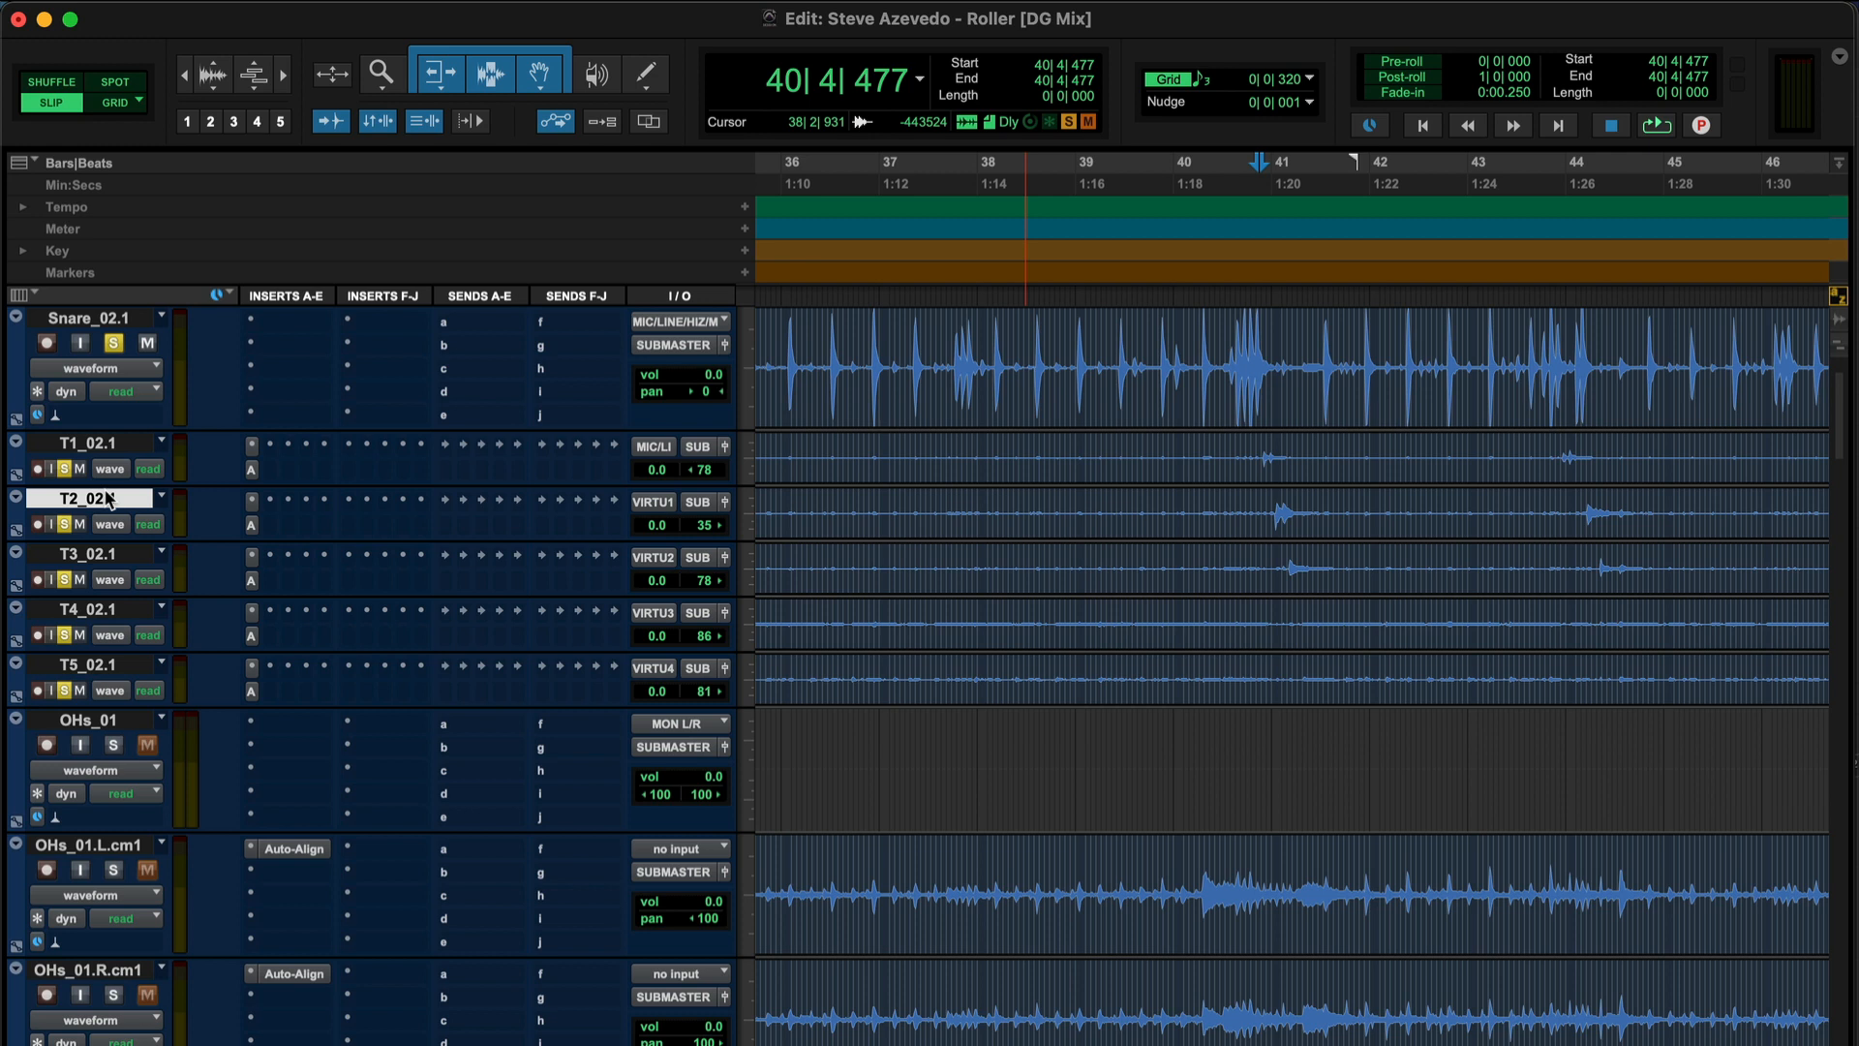
{"action": "left_click", "coordinate": [250, 472]}
{"action": "left_click", "coordinate": [252, 470]}
{"action": "left_click", "coordinate": [252, 520]}
{"action": "left_click_drag", "start_coordinate": [254, 534], "coordinate": [250, 575]}
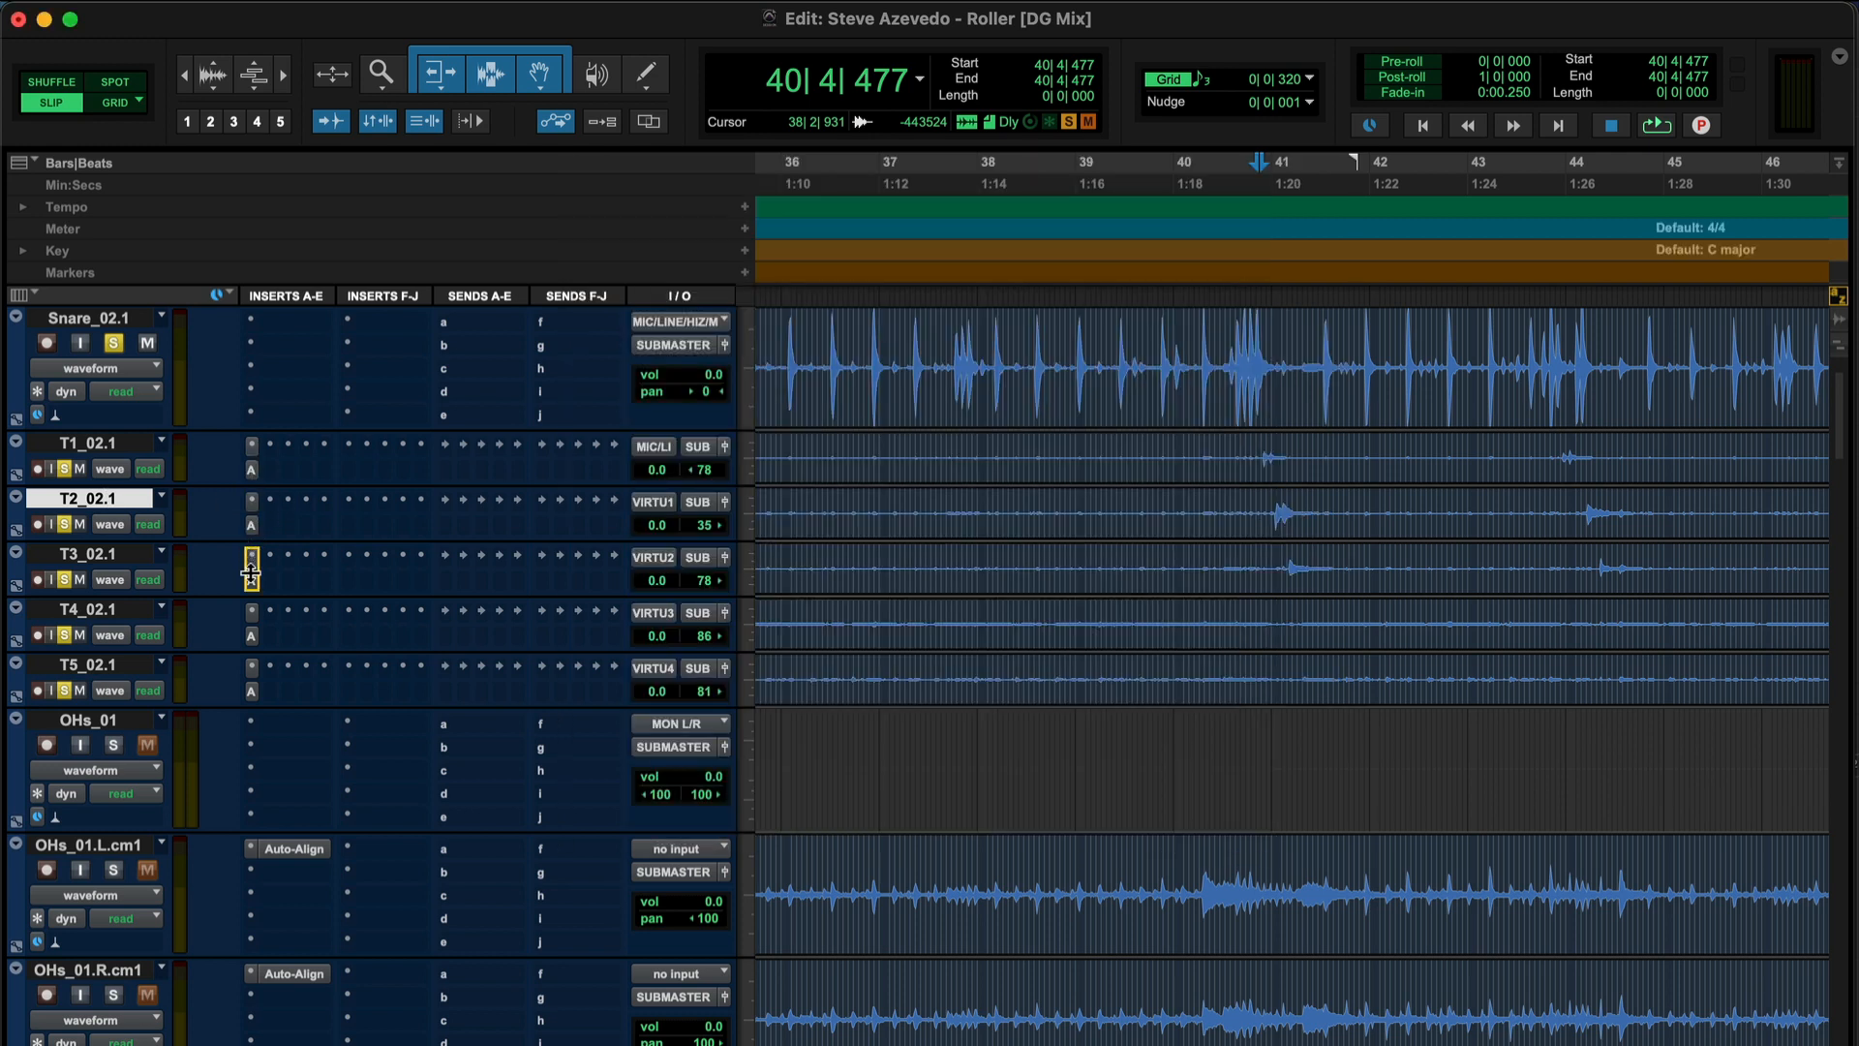
{"action": "left_click", "coordinate": [252, 583]}
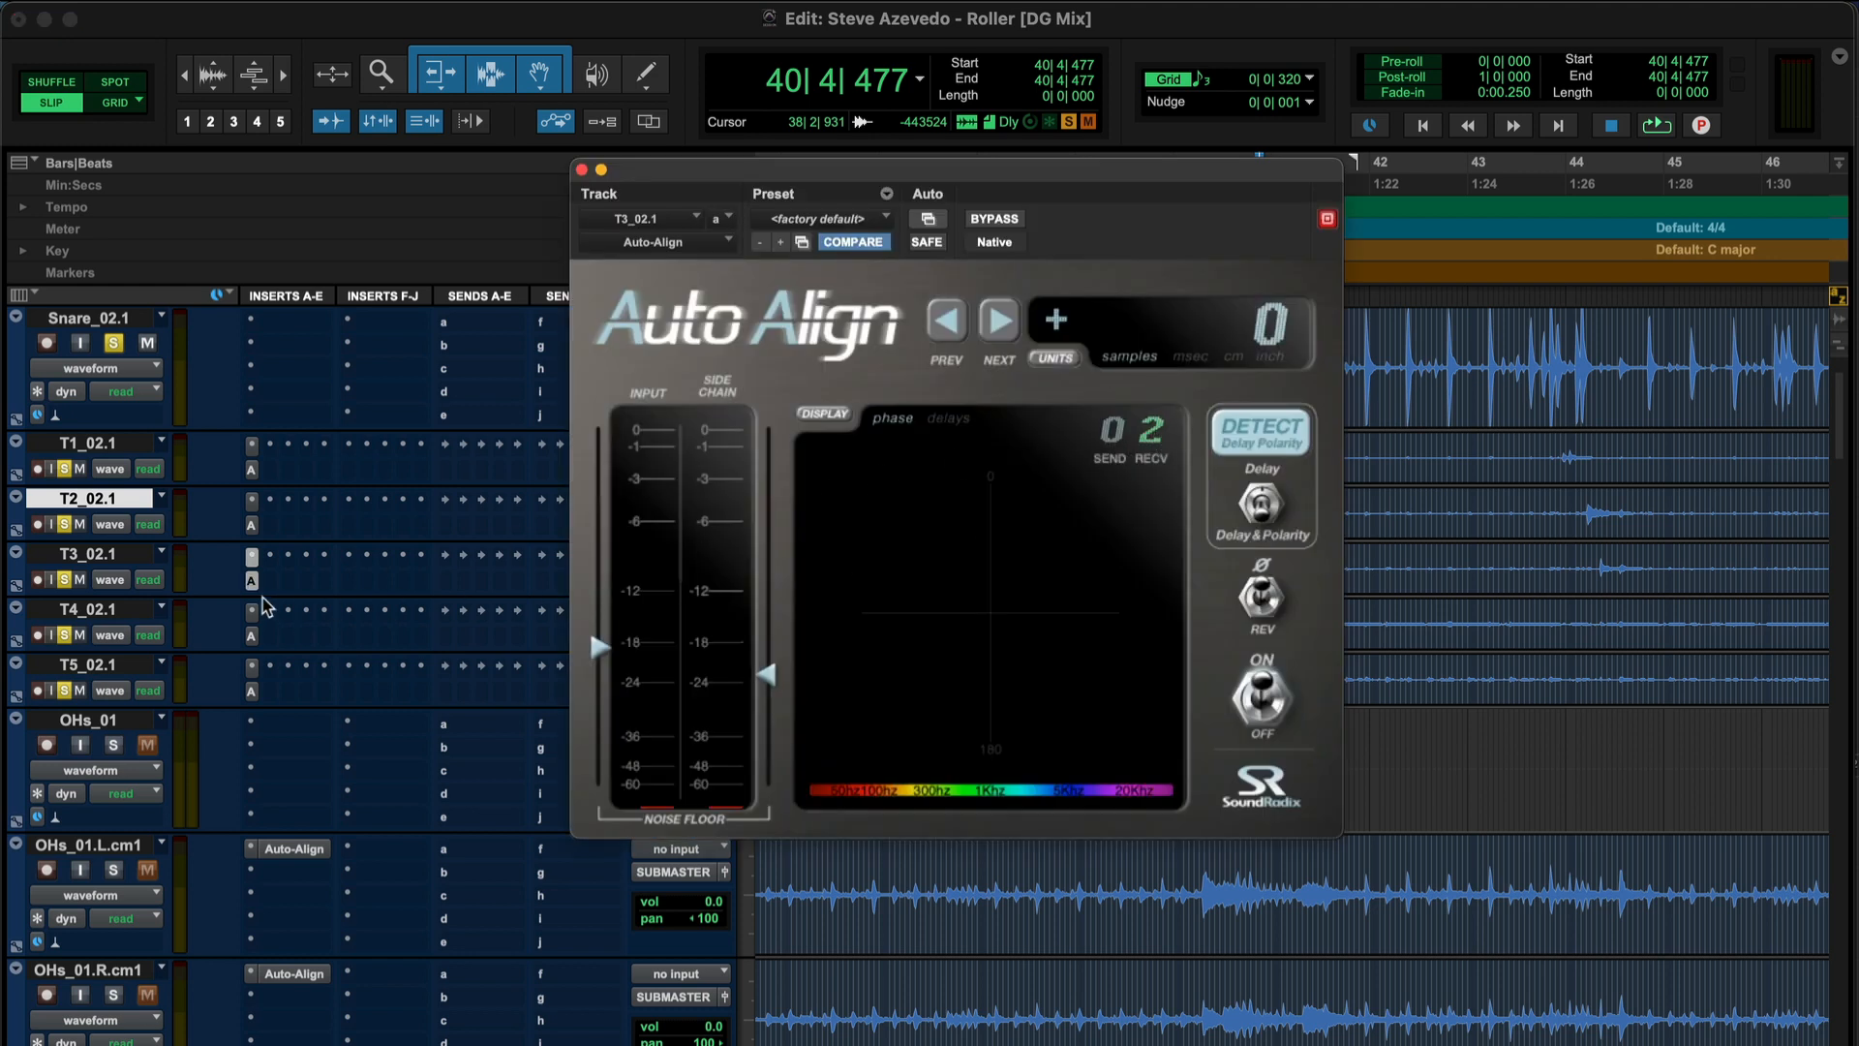
Copy the updated Auto-Align from T3_02.1 to T4_02.1 and T5_02.1, and check the T5_02.1 copy
{"action": "left_click_drag", "start_coordinate": [254, 588], "coordinate": [253, 688]}
{"action": "left_click", "coordinate": [251, 693]}
{"action": "left_click", "coordinate": [251, 693]}
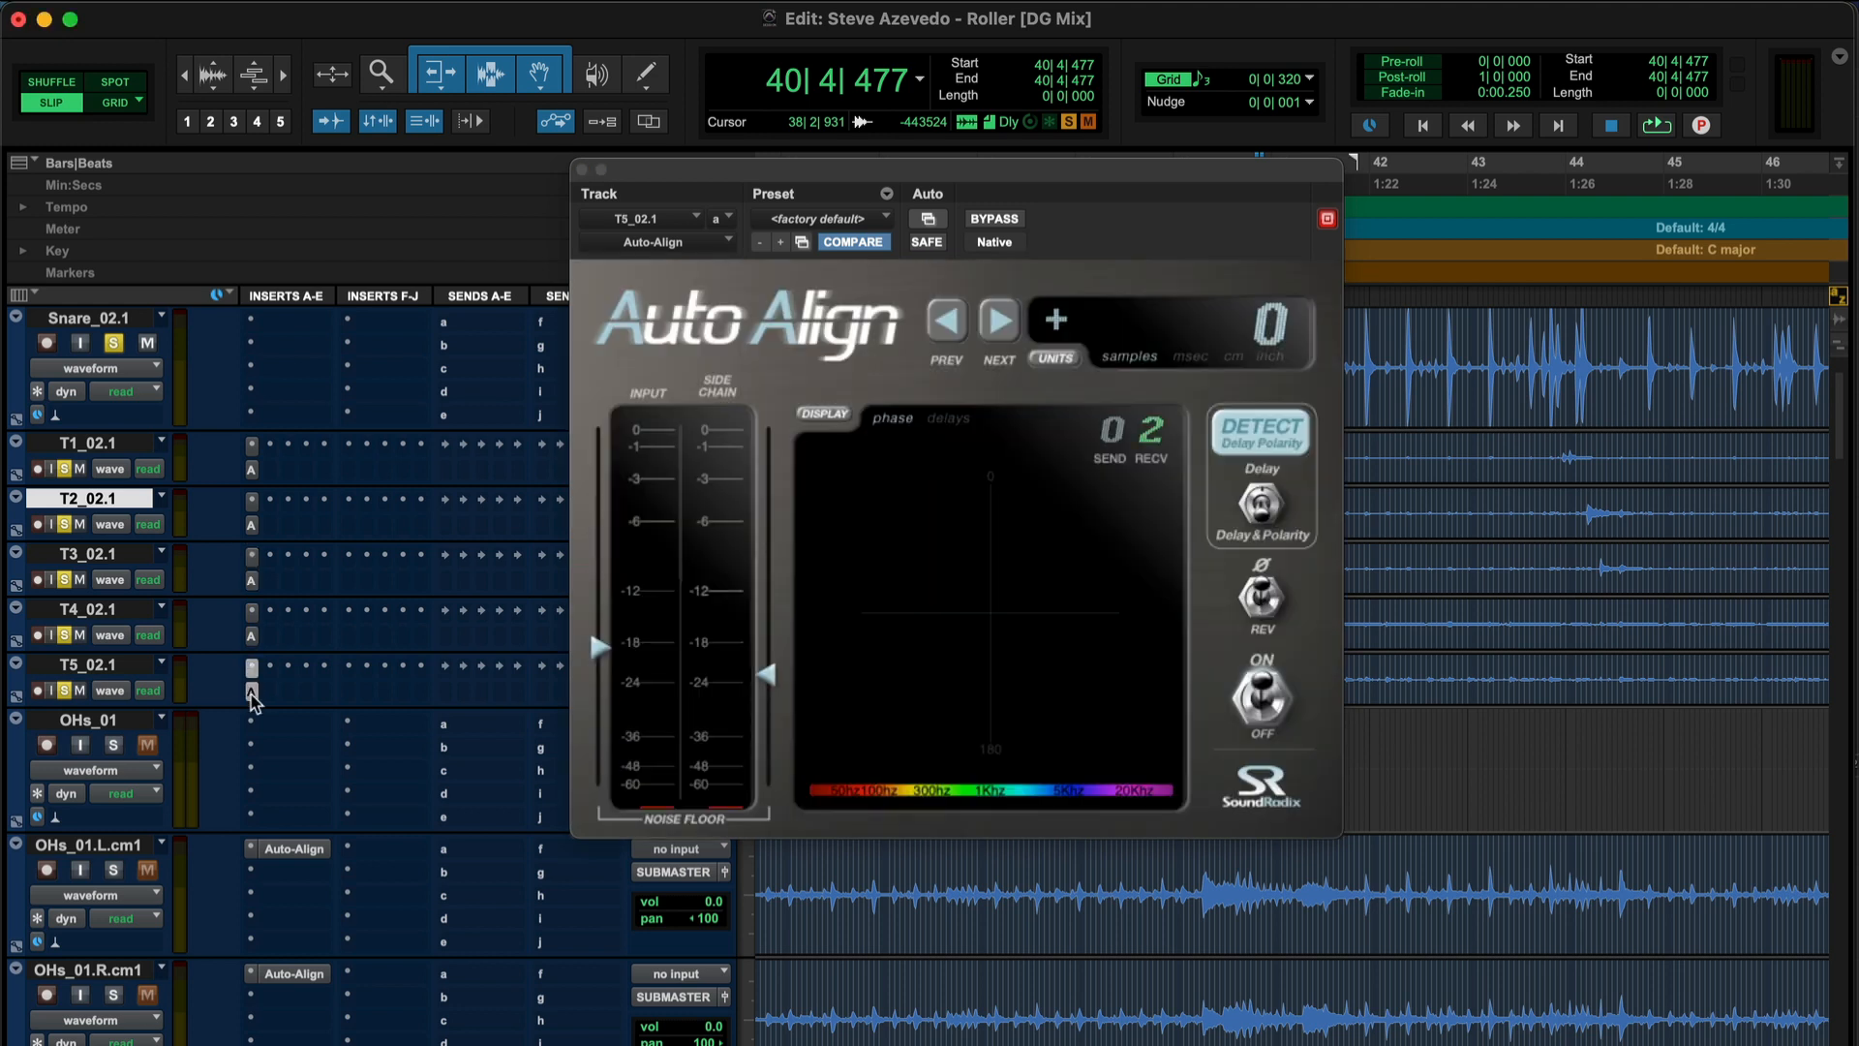
Run delay and polarity detection in T1_02.1's Auto-Align while playing through the tom hits from bar 41
{"action": "left_click", "coordinate": [99, 442]}
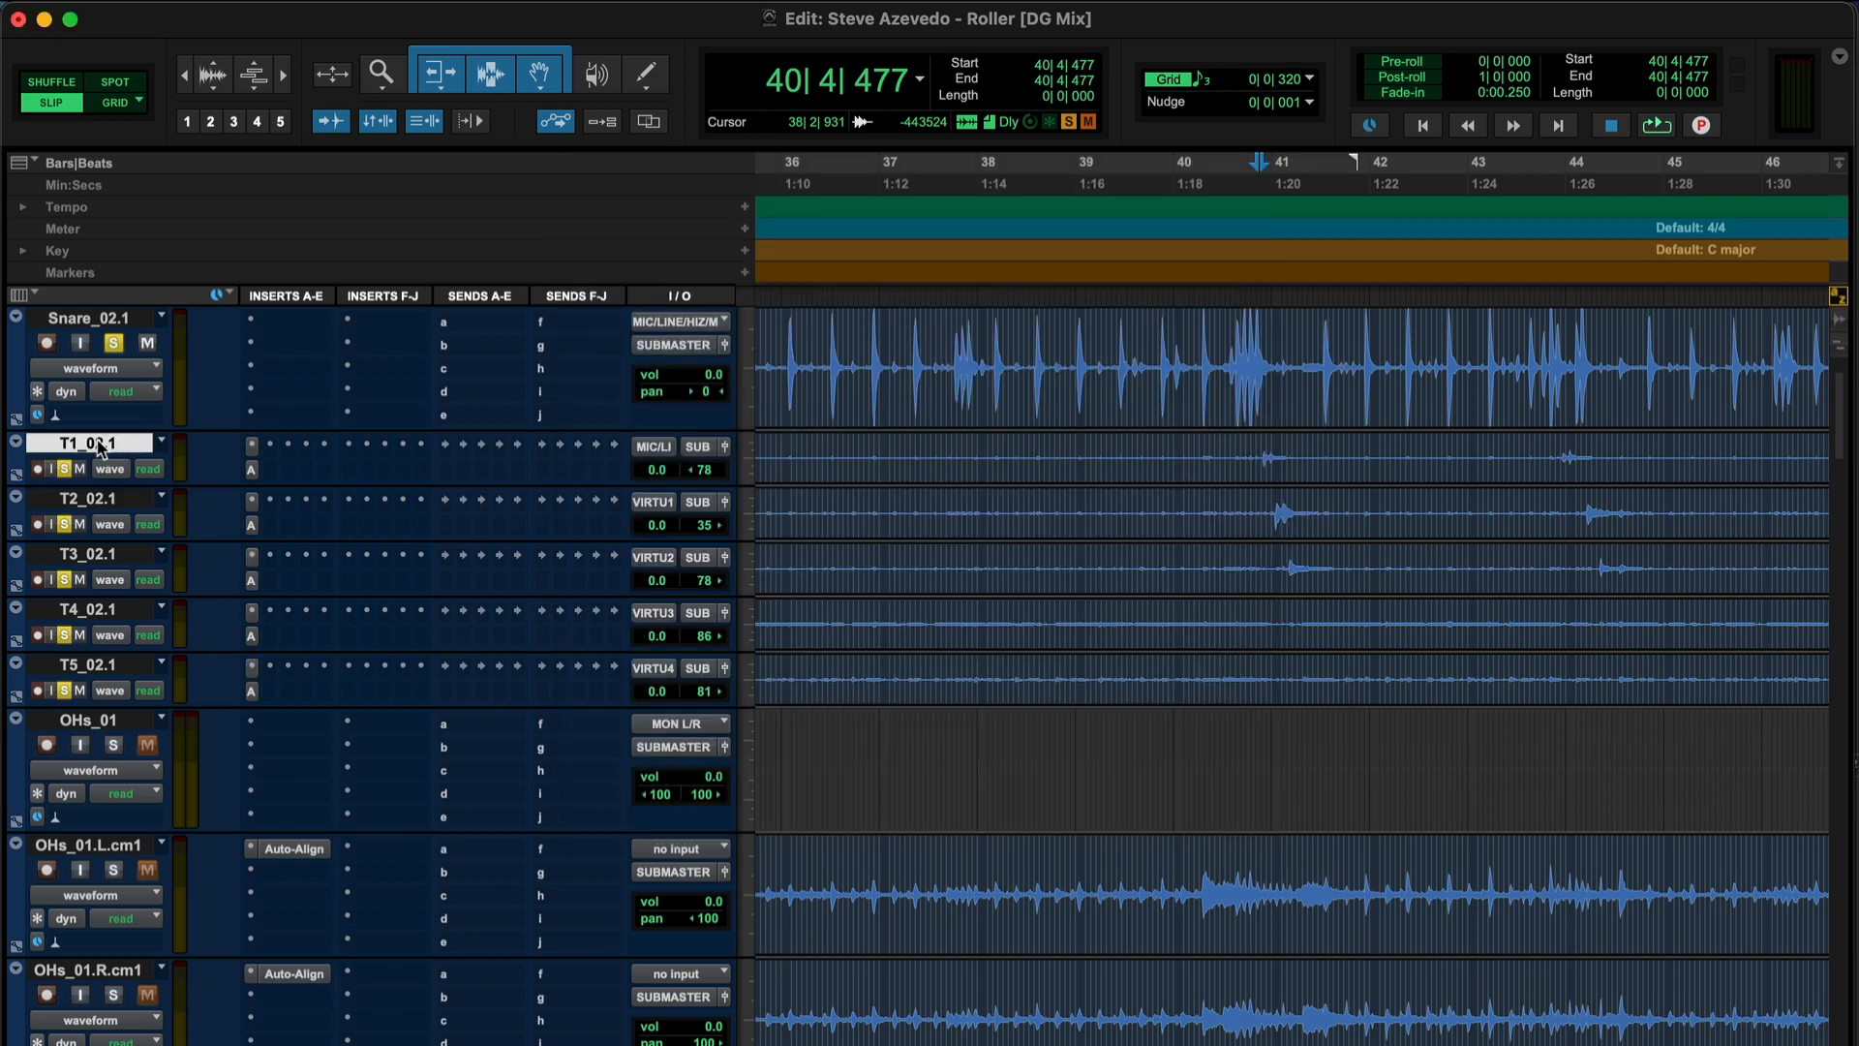
{"action": "left_click", "coordinate": [250, 470]}
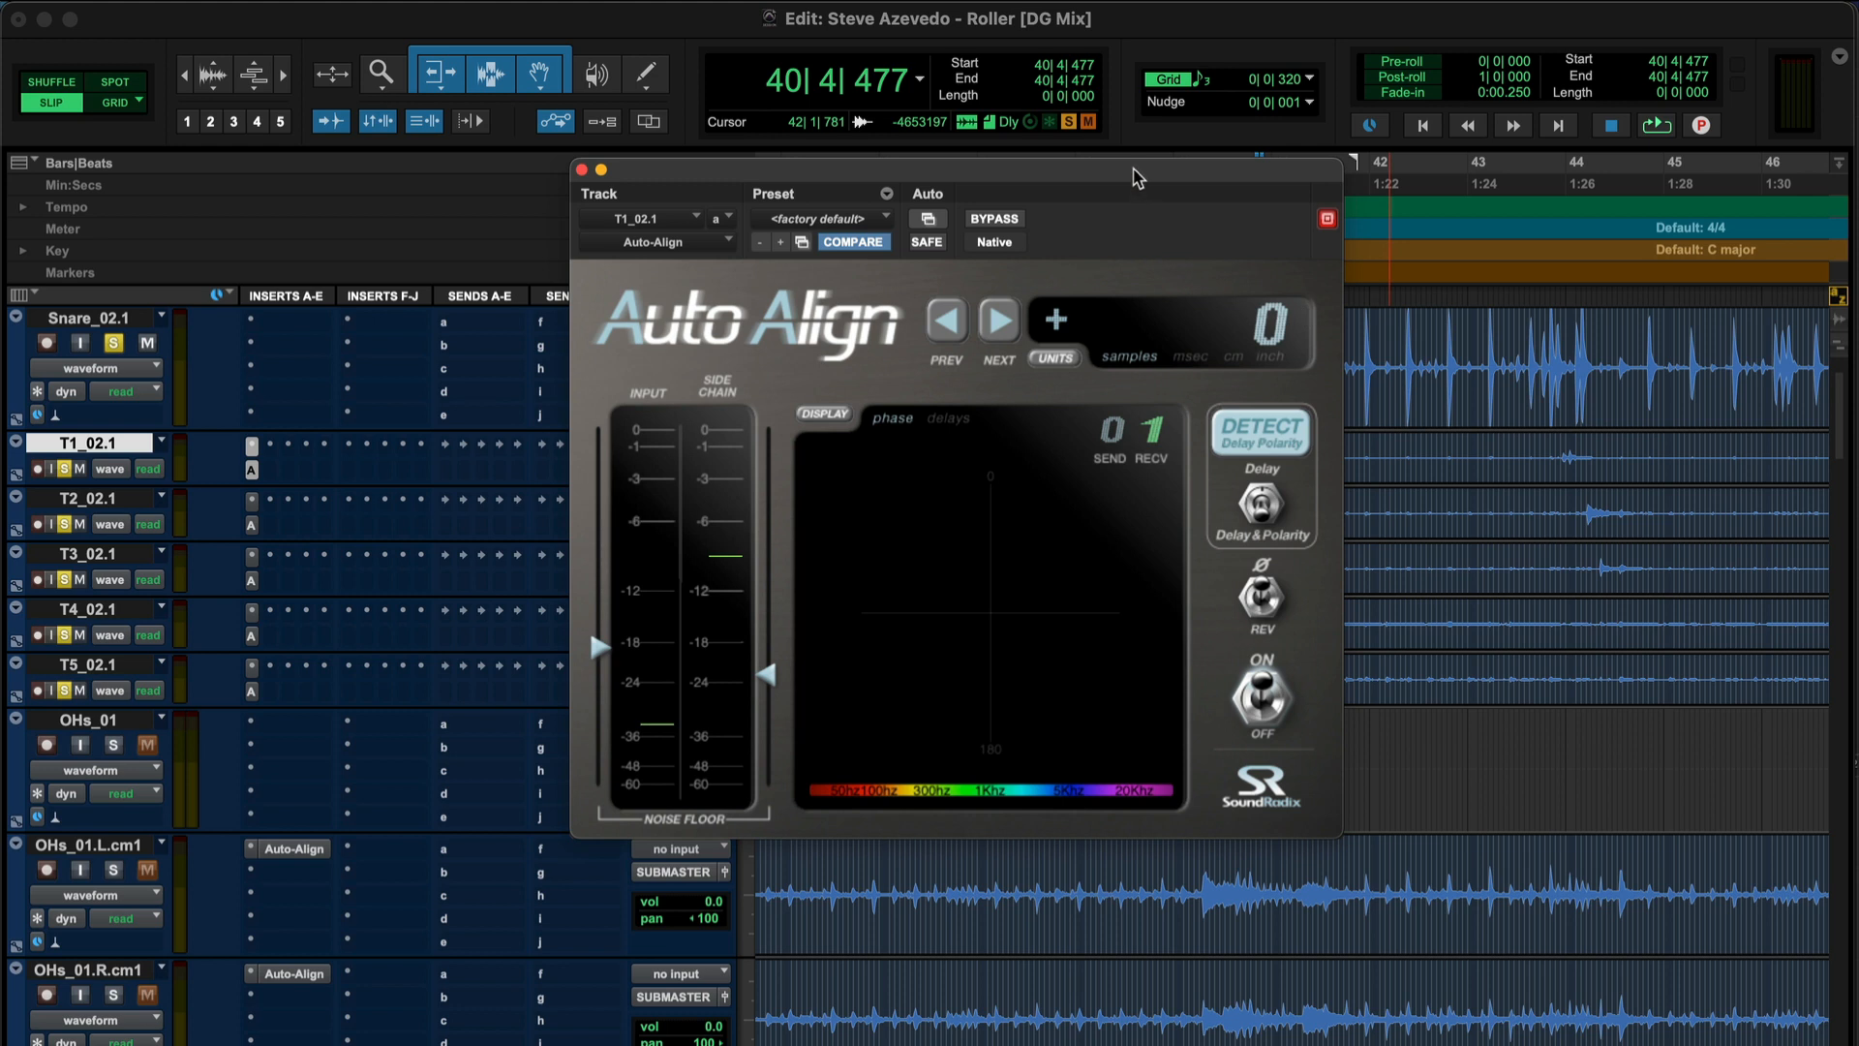
{"action": "left_click_drag", "start_coordinate": [1138, 177], "coordinate": [889, 110]}
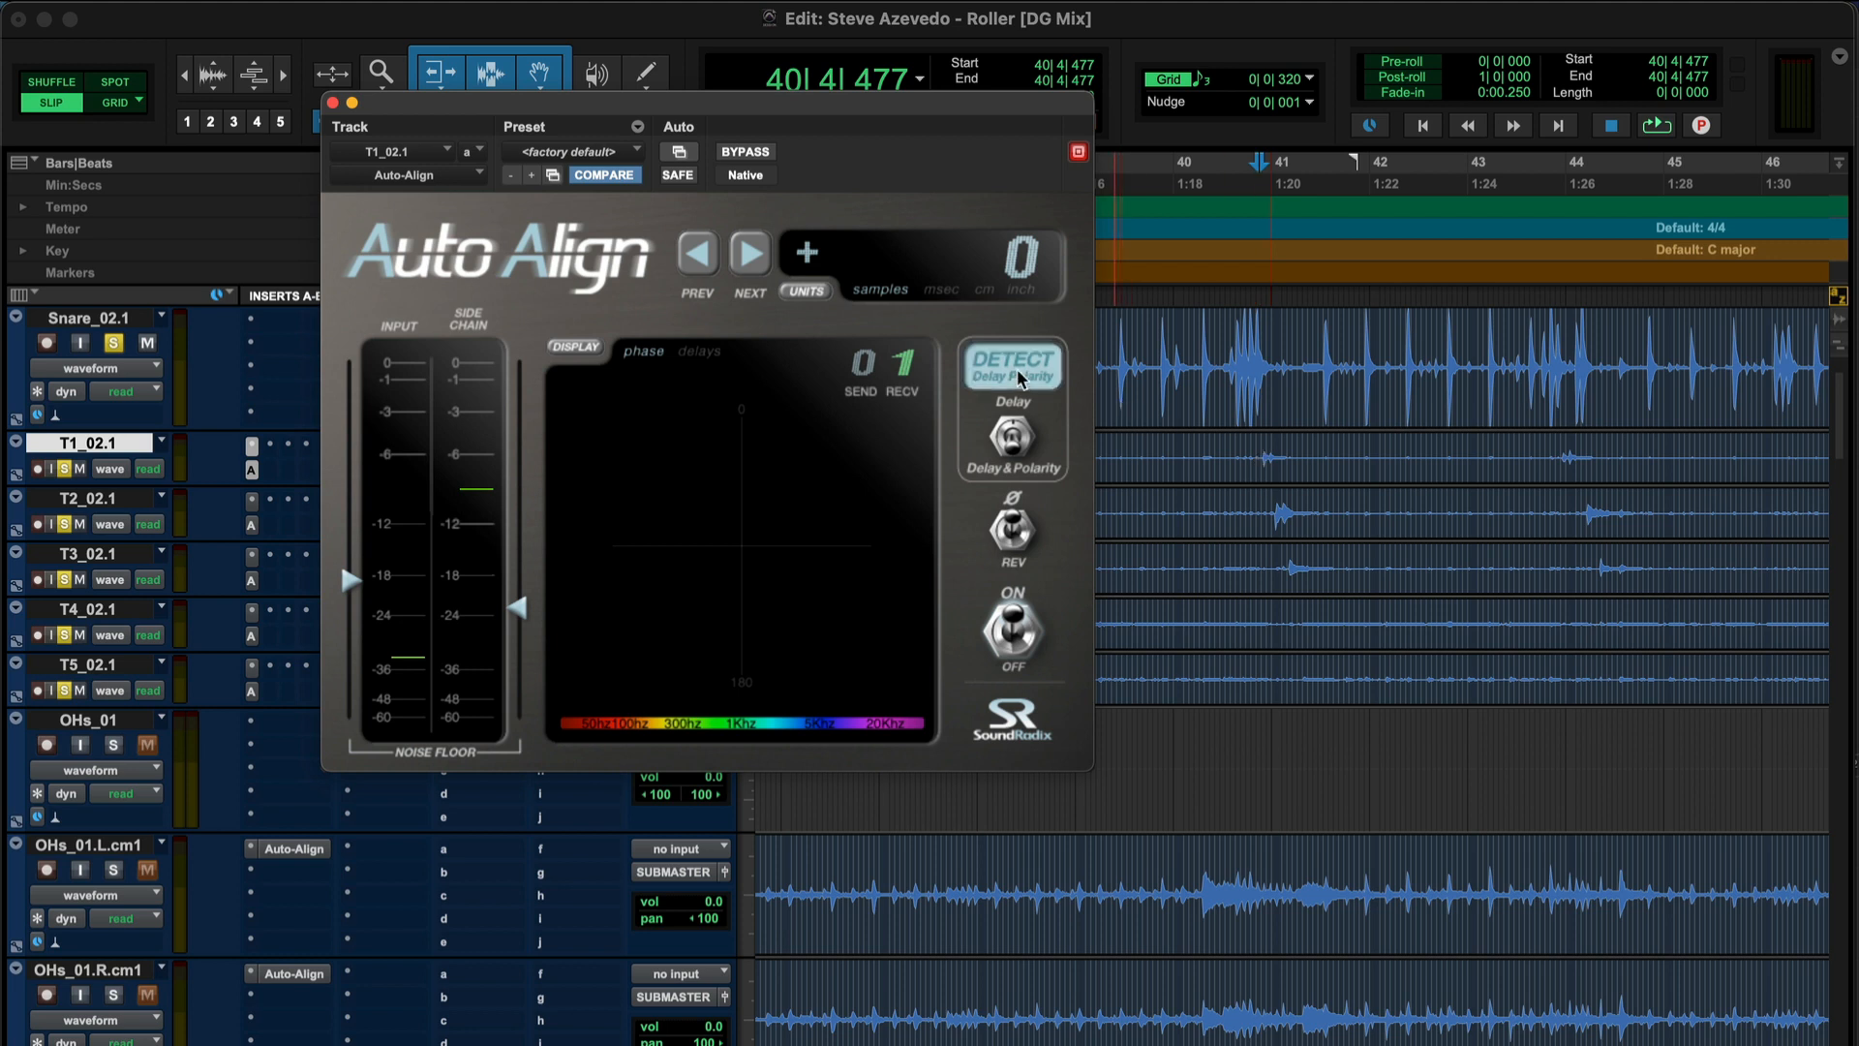
{"action": "key", "text": "space"}
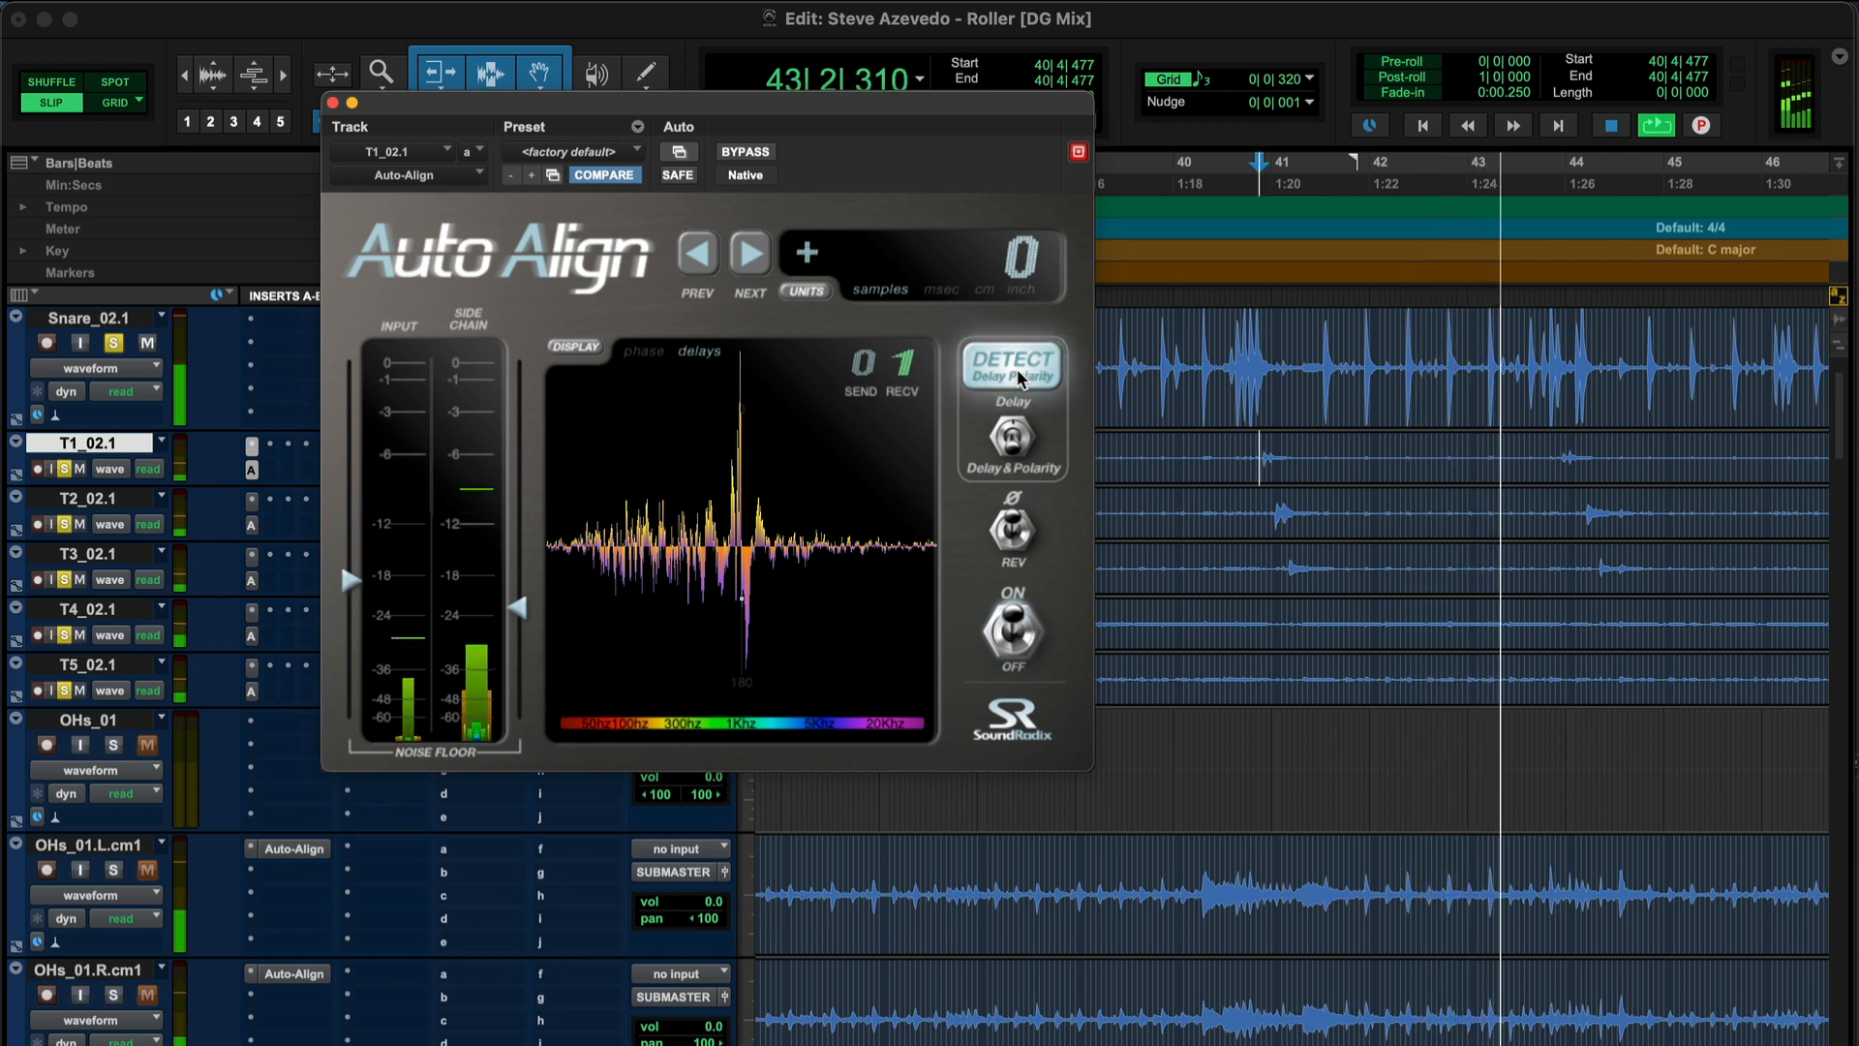
{"action": "key", "text": "space"}
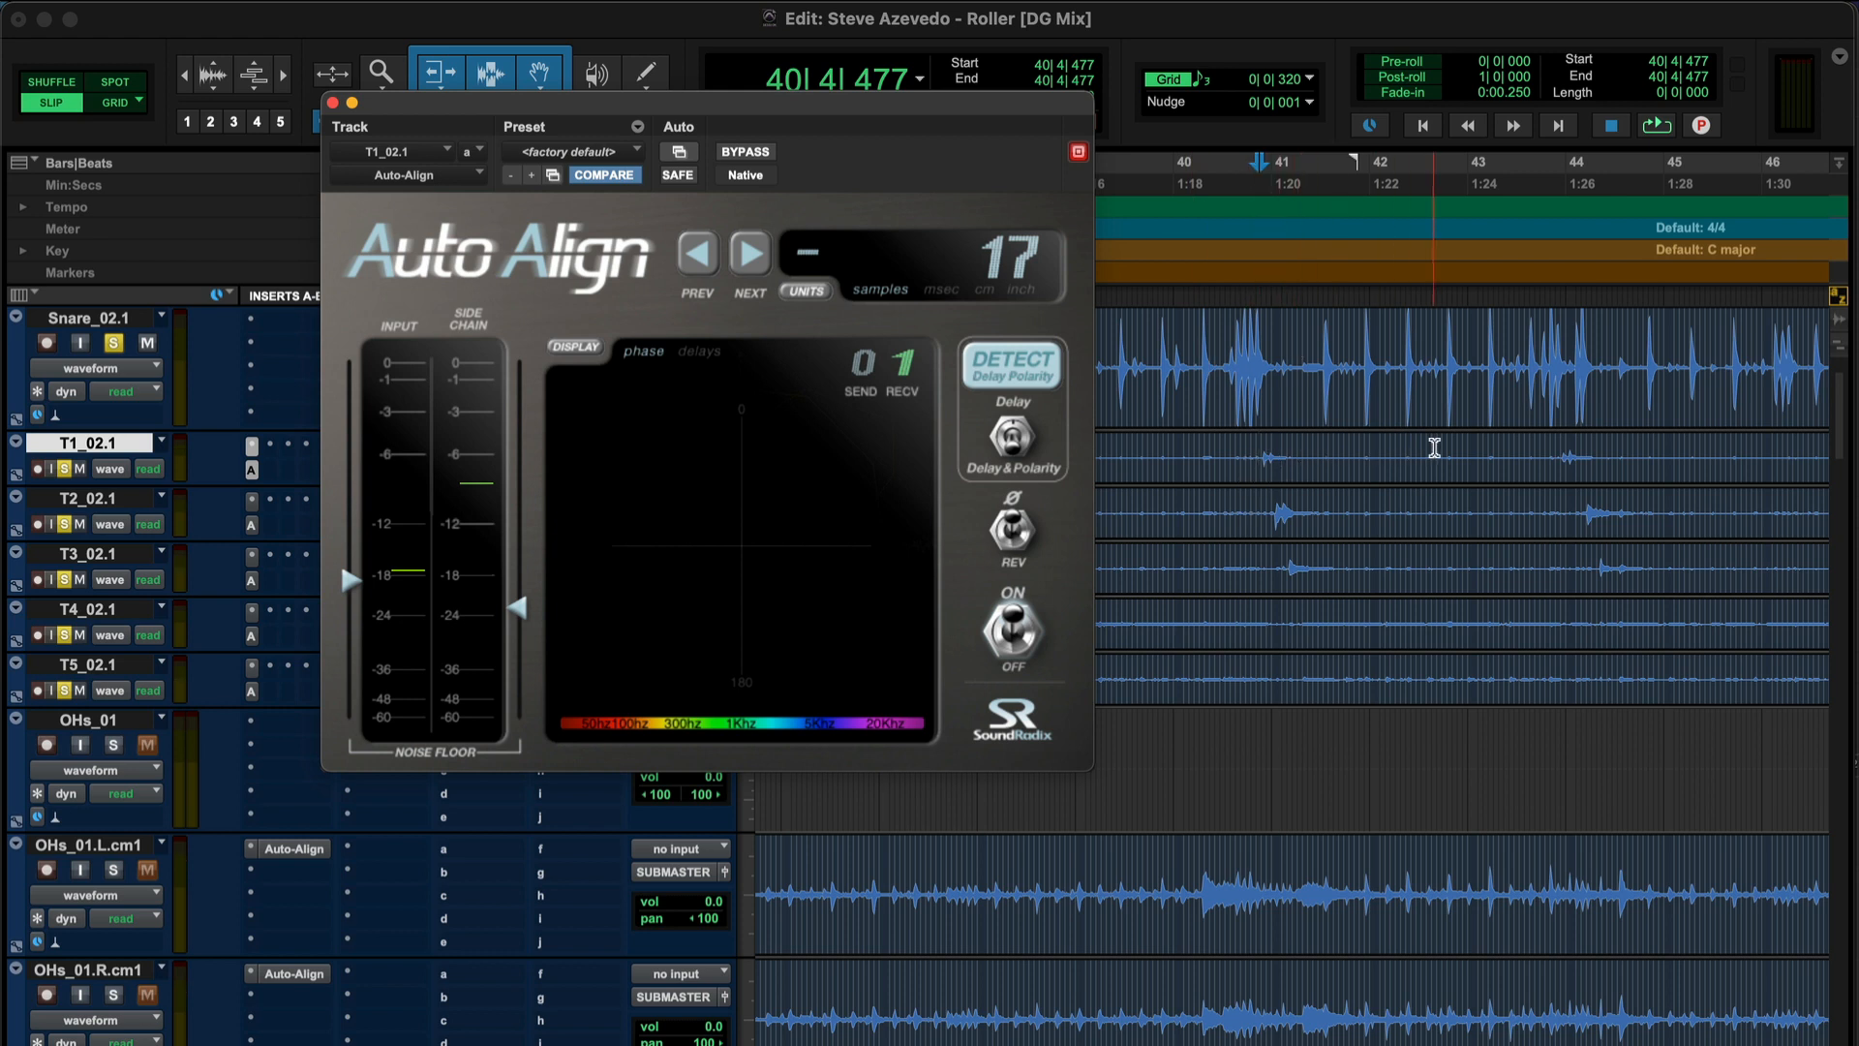
Run delay and polarity detection in T2_02.1's Auto-Align while playing through the tom hits from just before bar 41
{"action": "left_click_drag", "start_coordinate": [1297, 457], "coordinate": [1557, 457]}
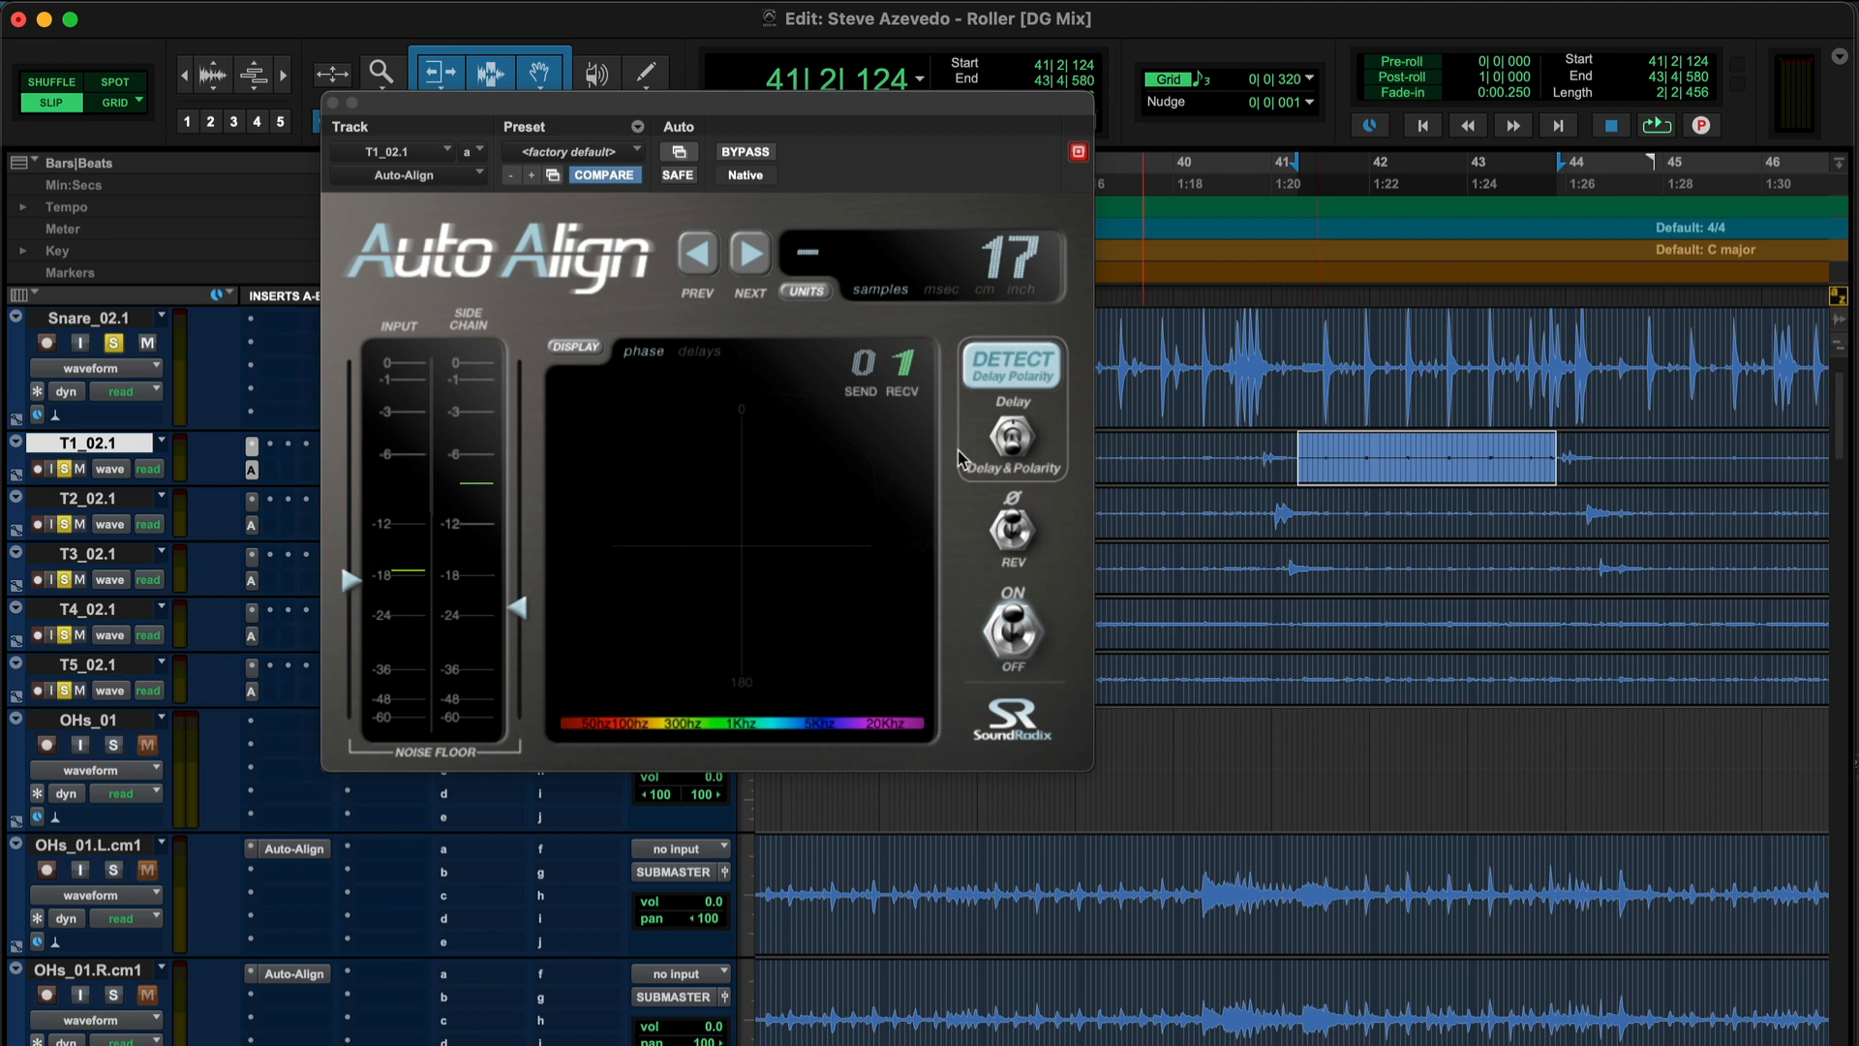
{"action": "left_click", "coordinate": [1257, 456]}
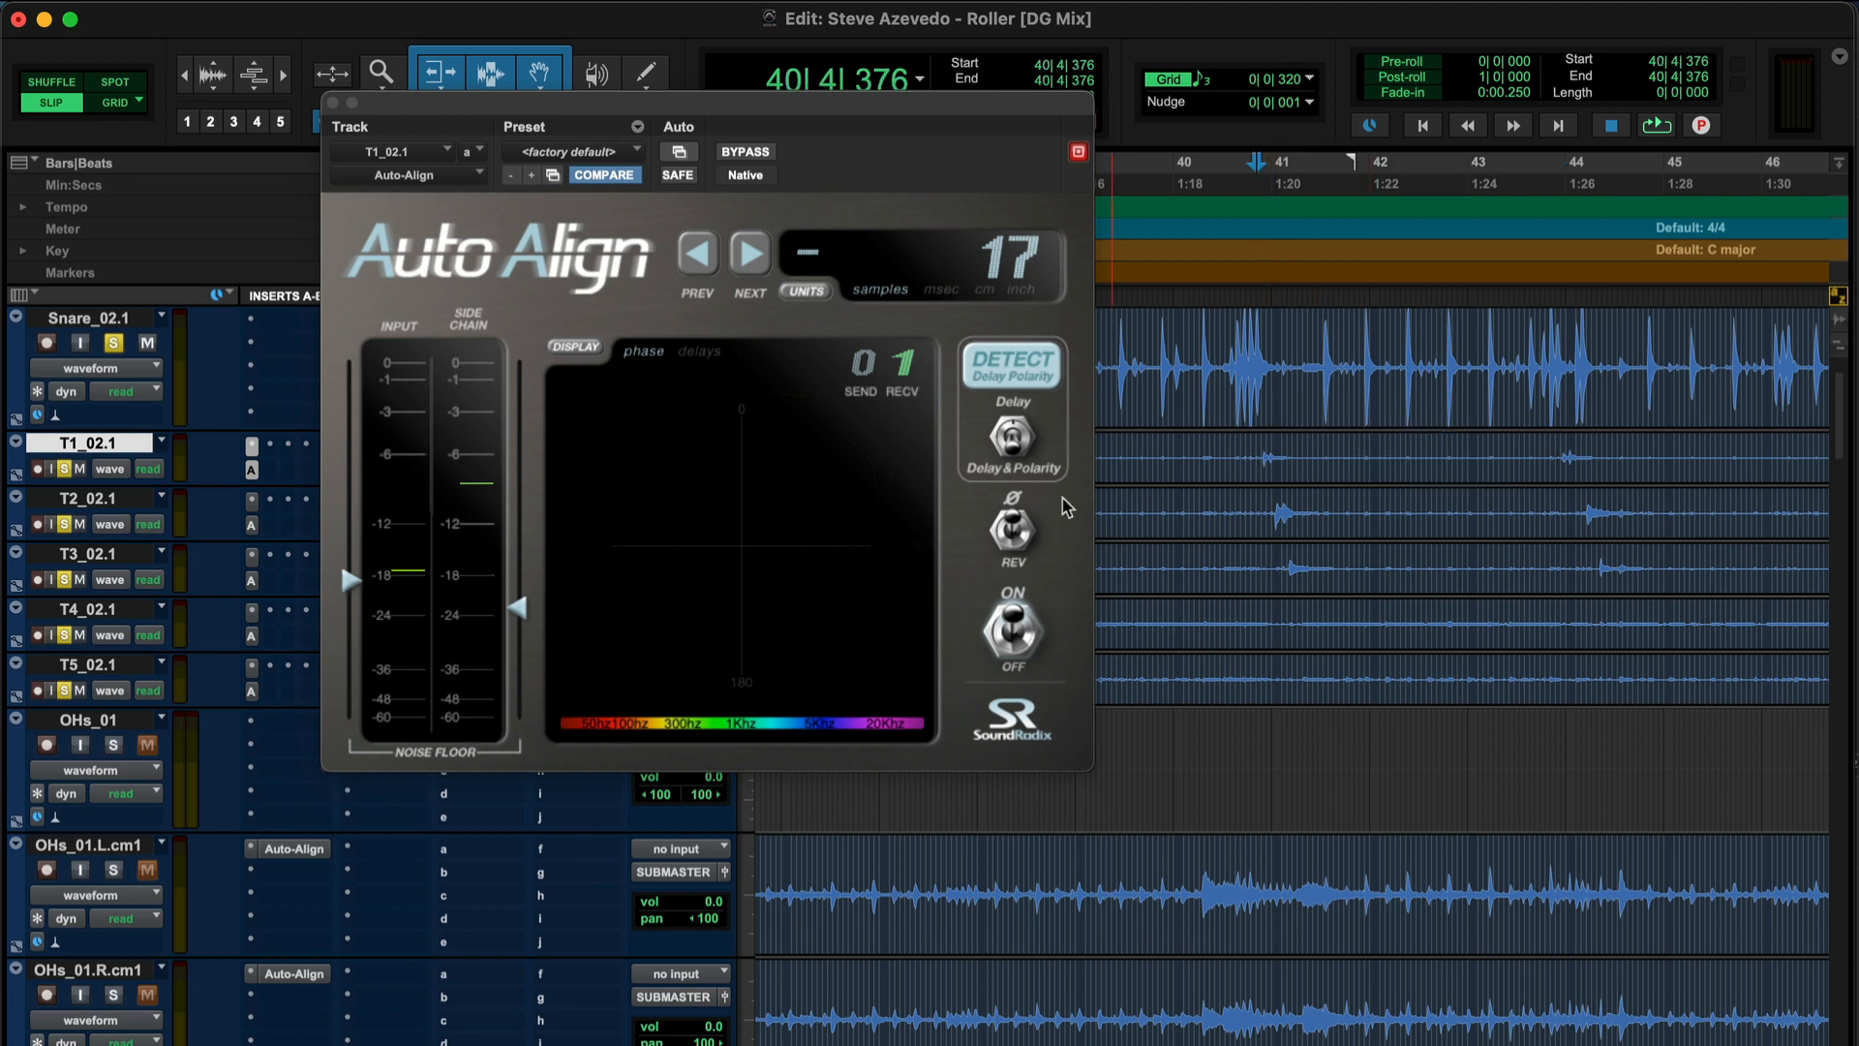
{"action": "left_click", "coordinate": [89, 499]}
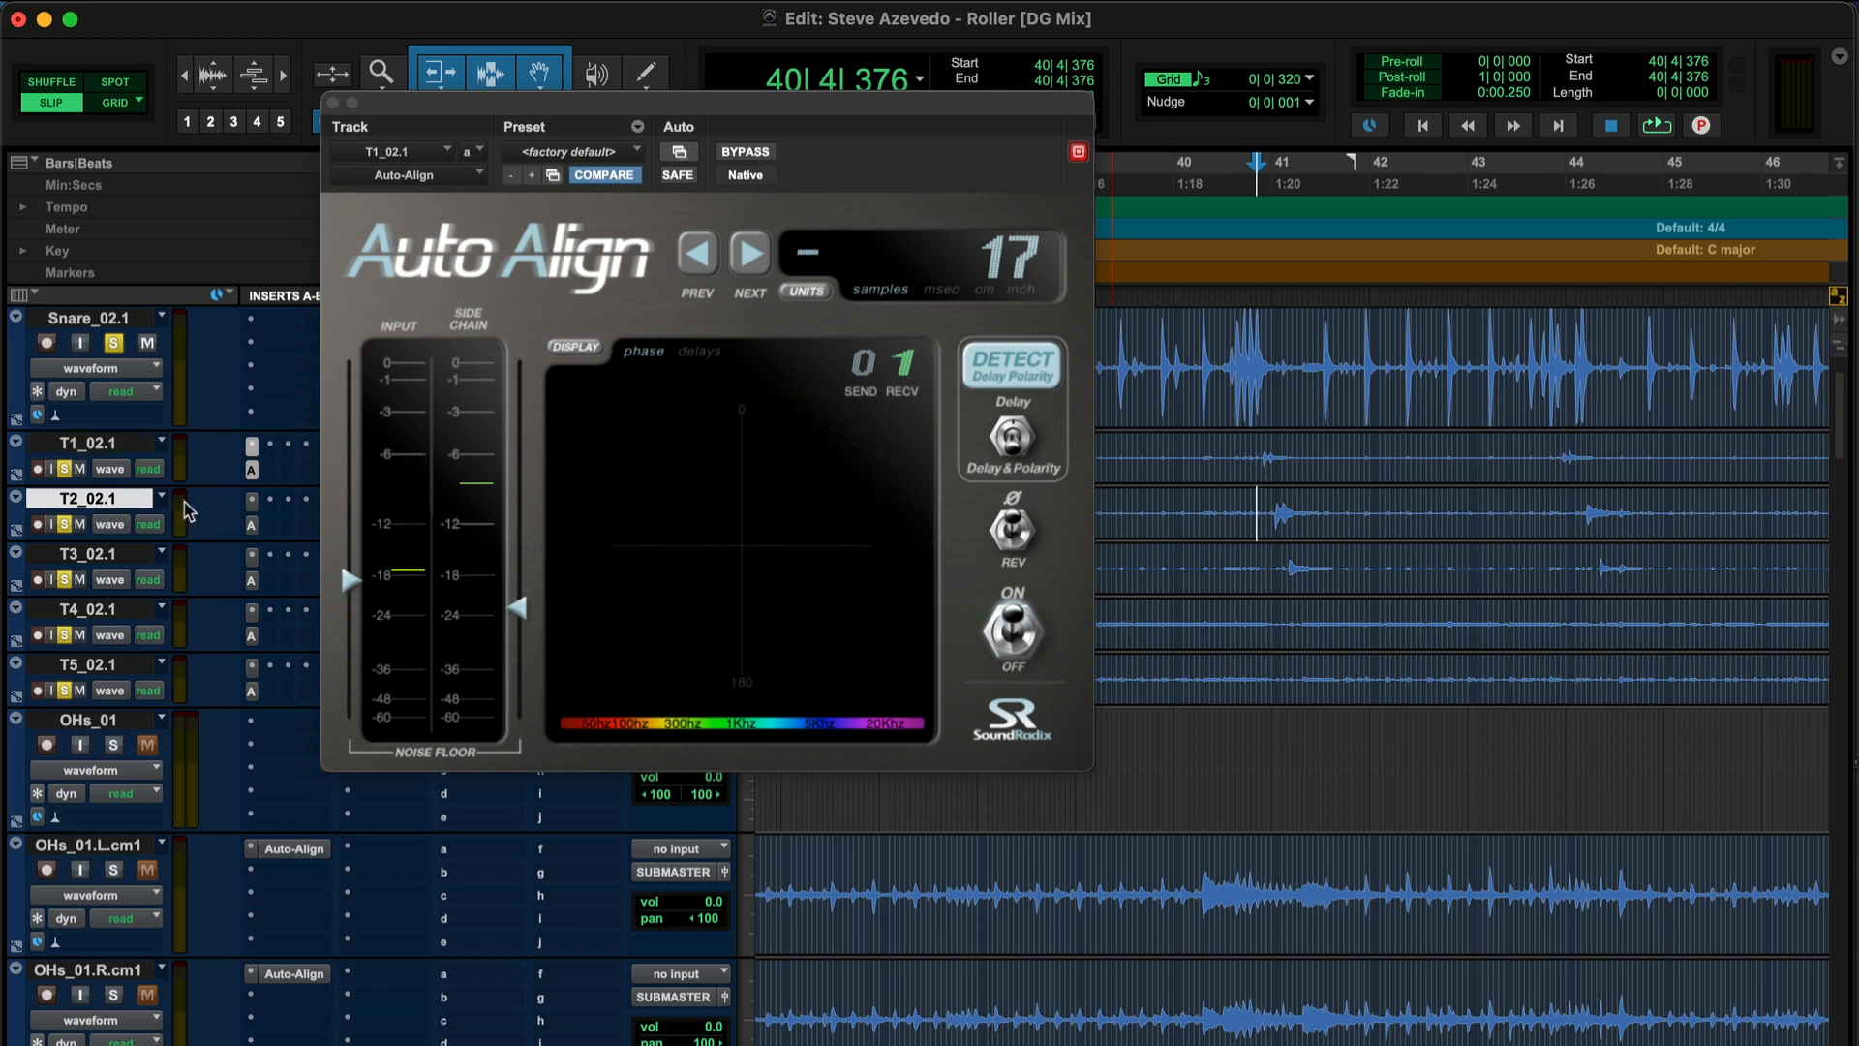
{"action": "left_click", "coordinate": [251, 524]}
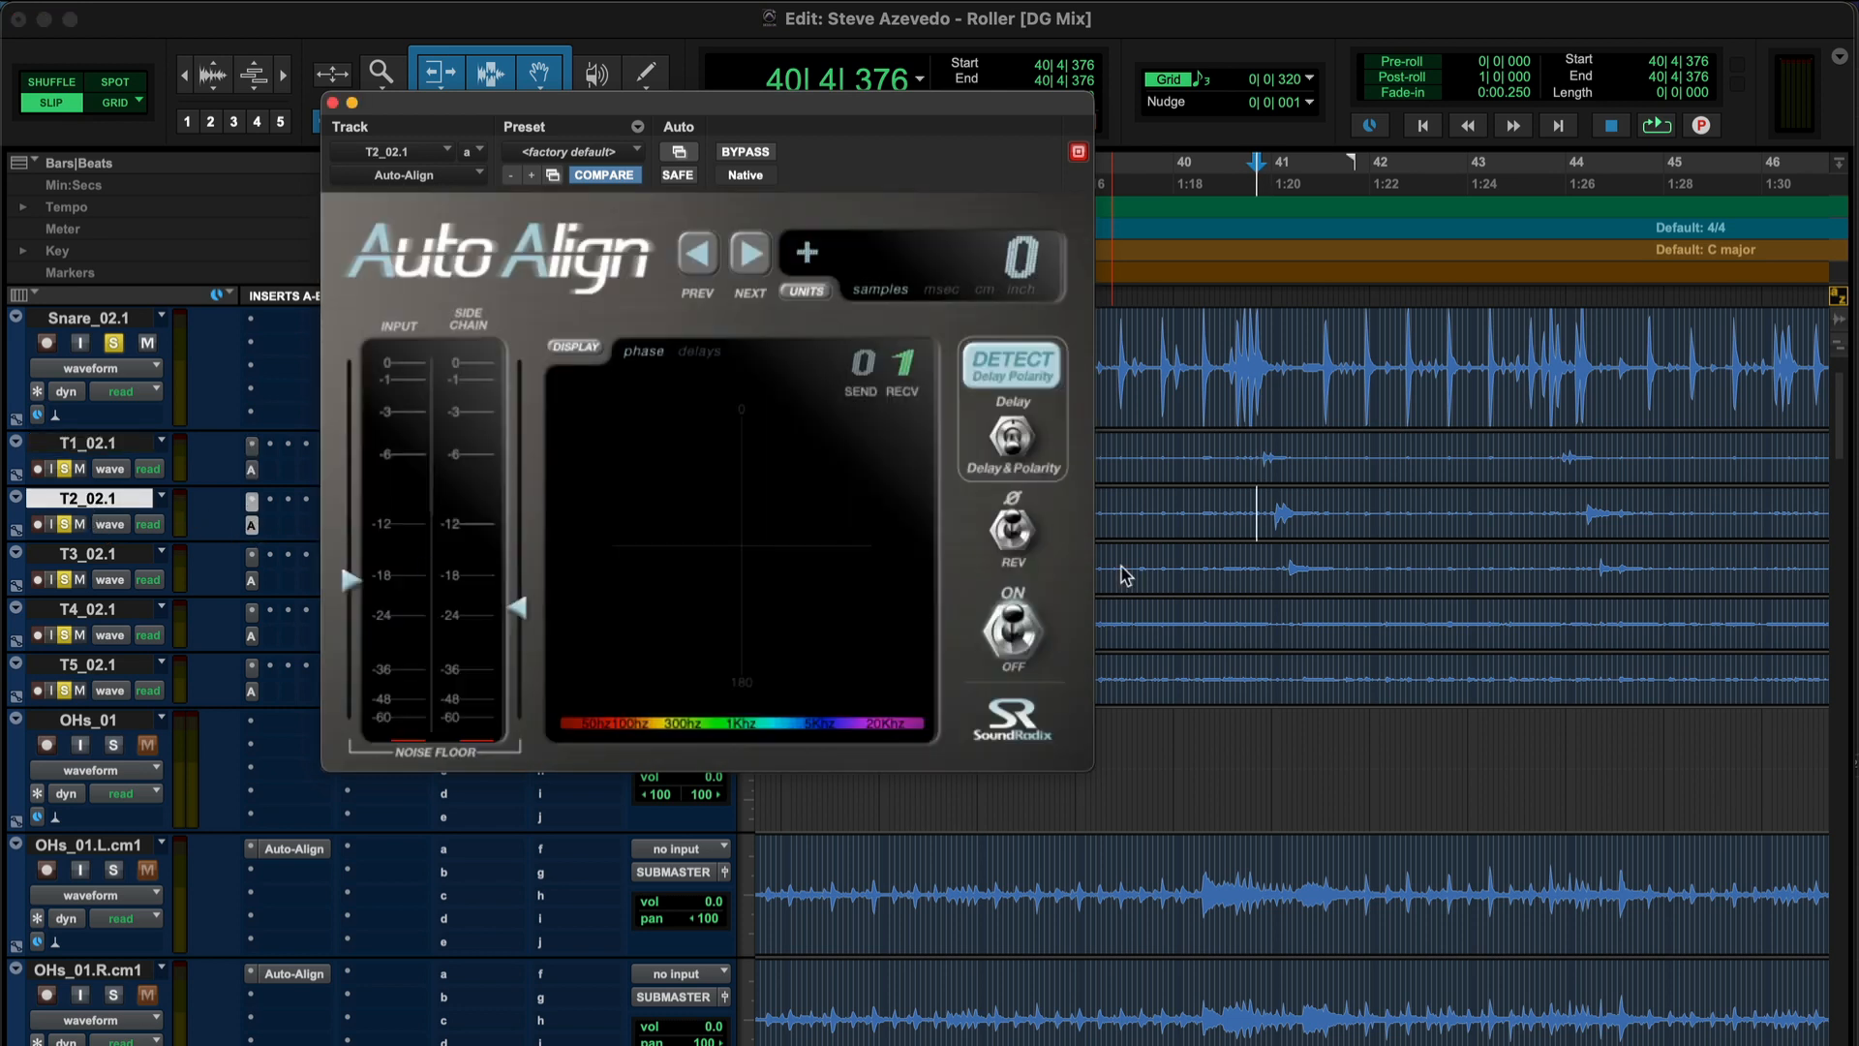
{"action": "left_click", "coordinate": [1017, 374]}
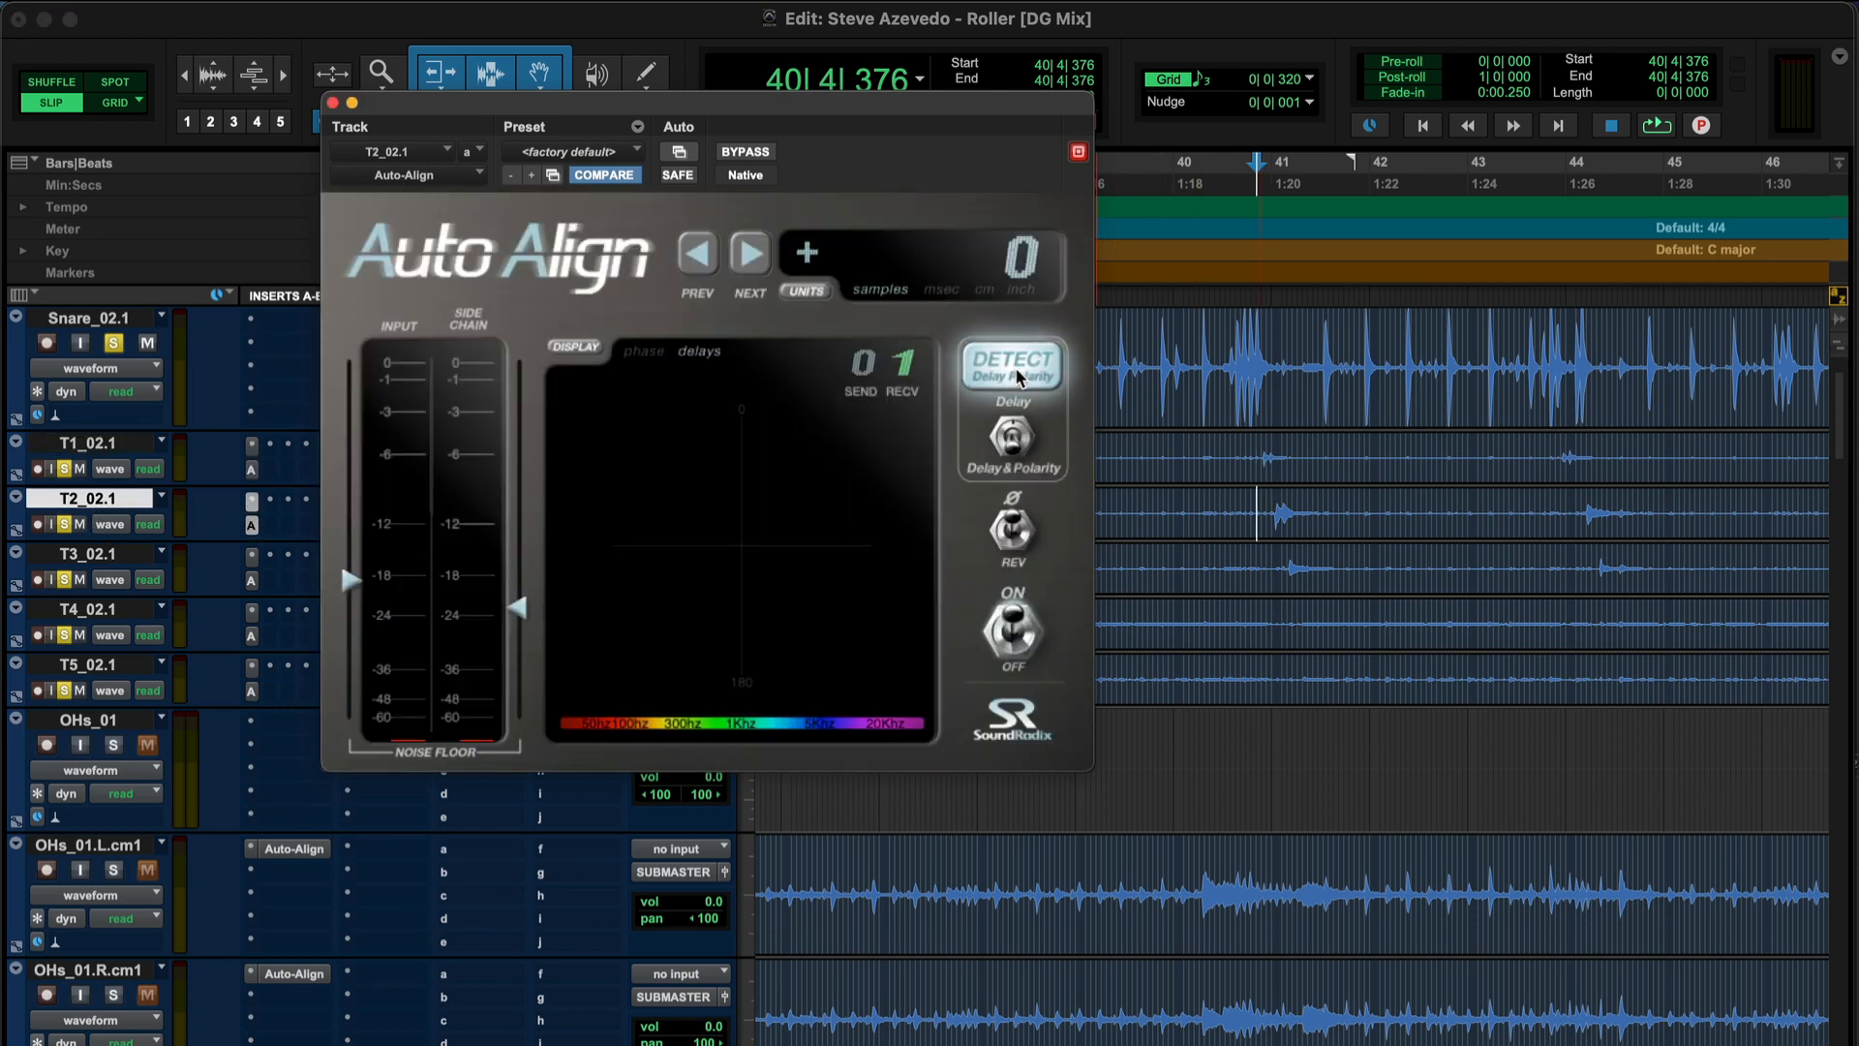
{"action": "key", "text": "space"}
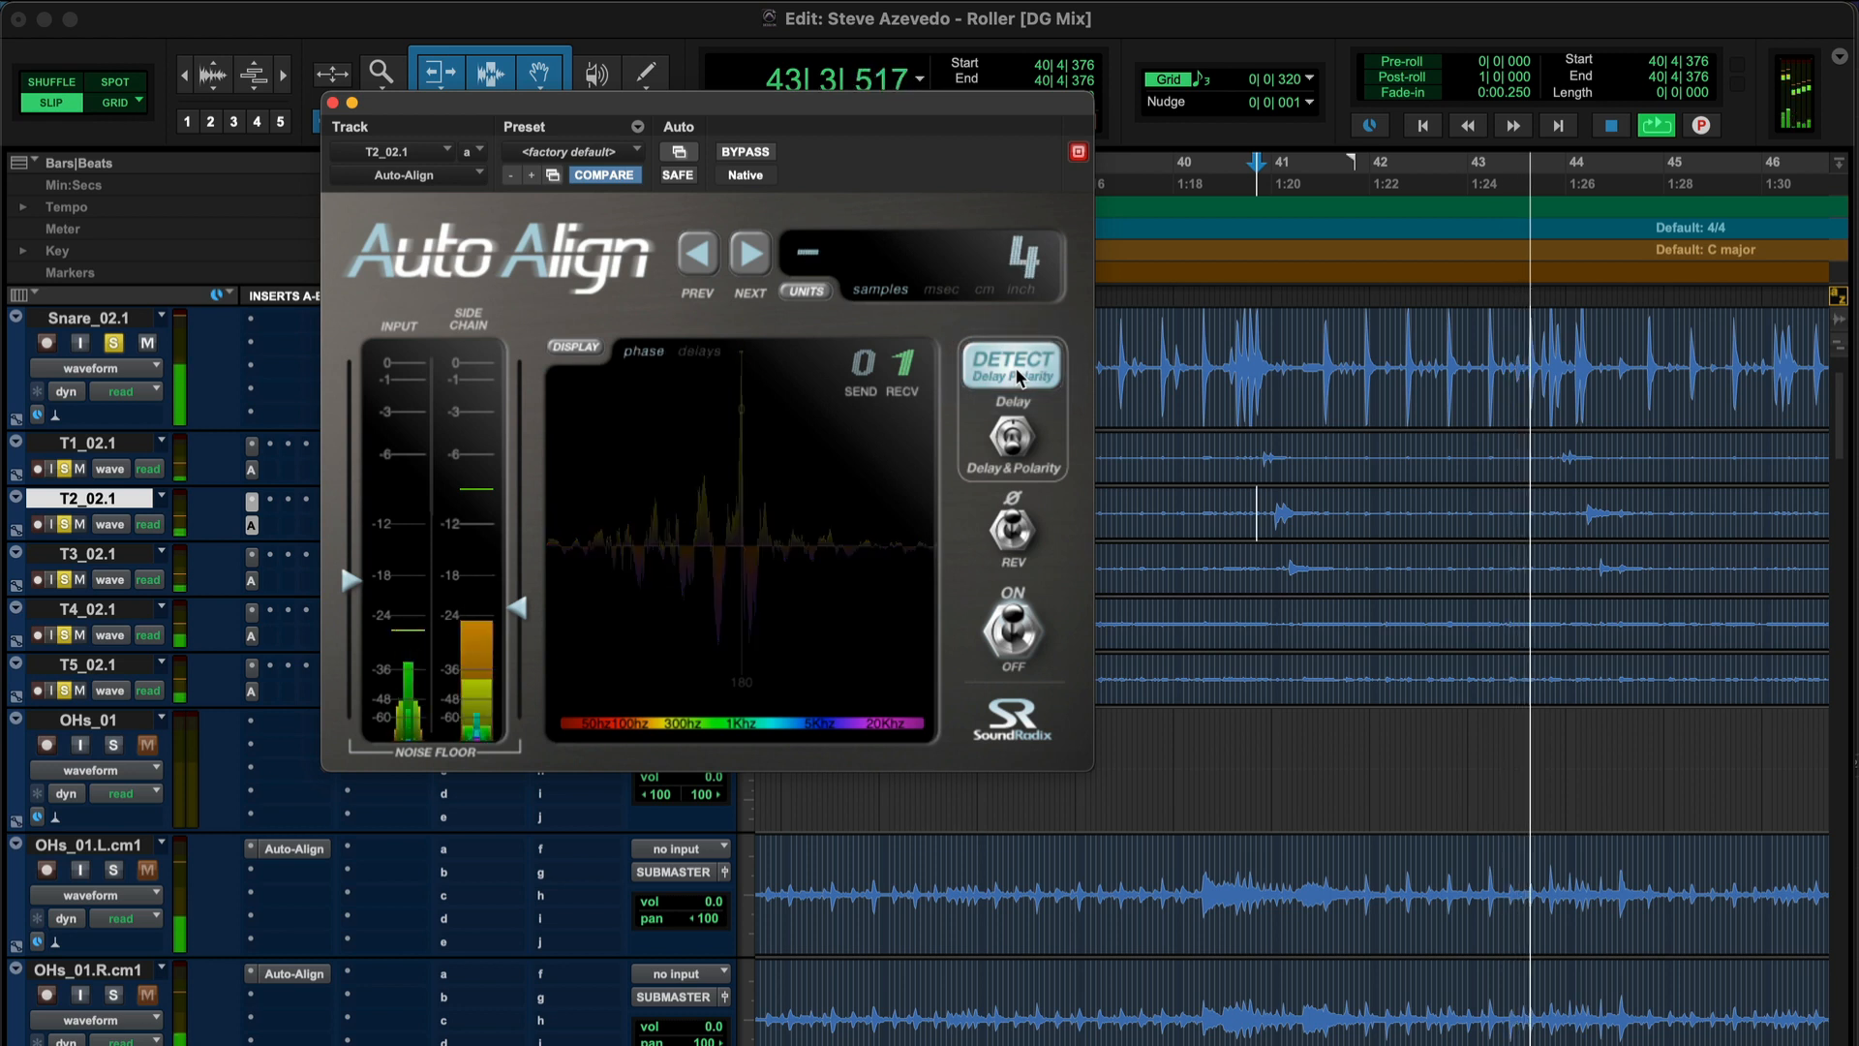
{"action": "key", "text": "space"}
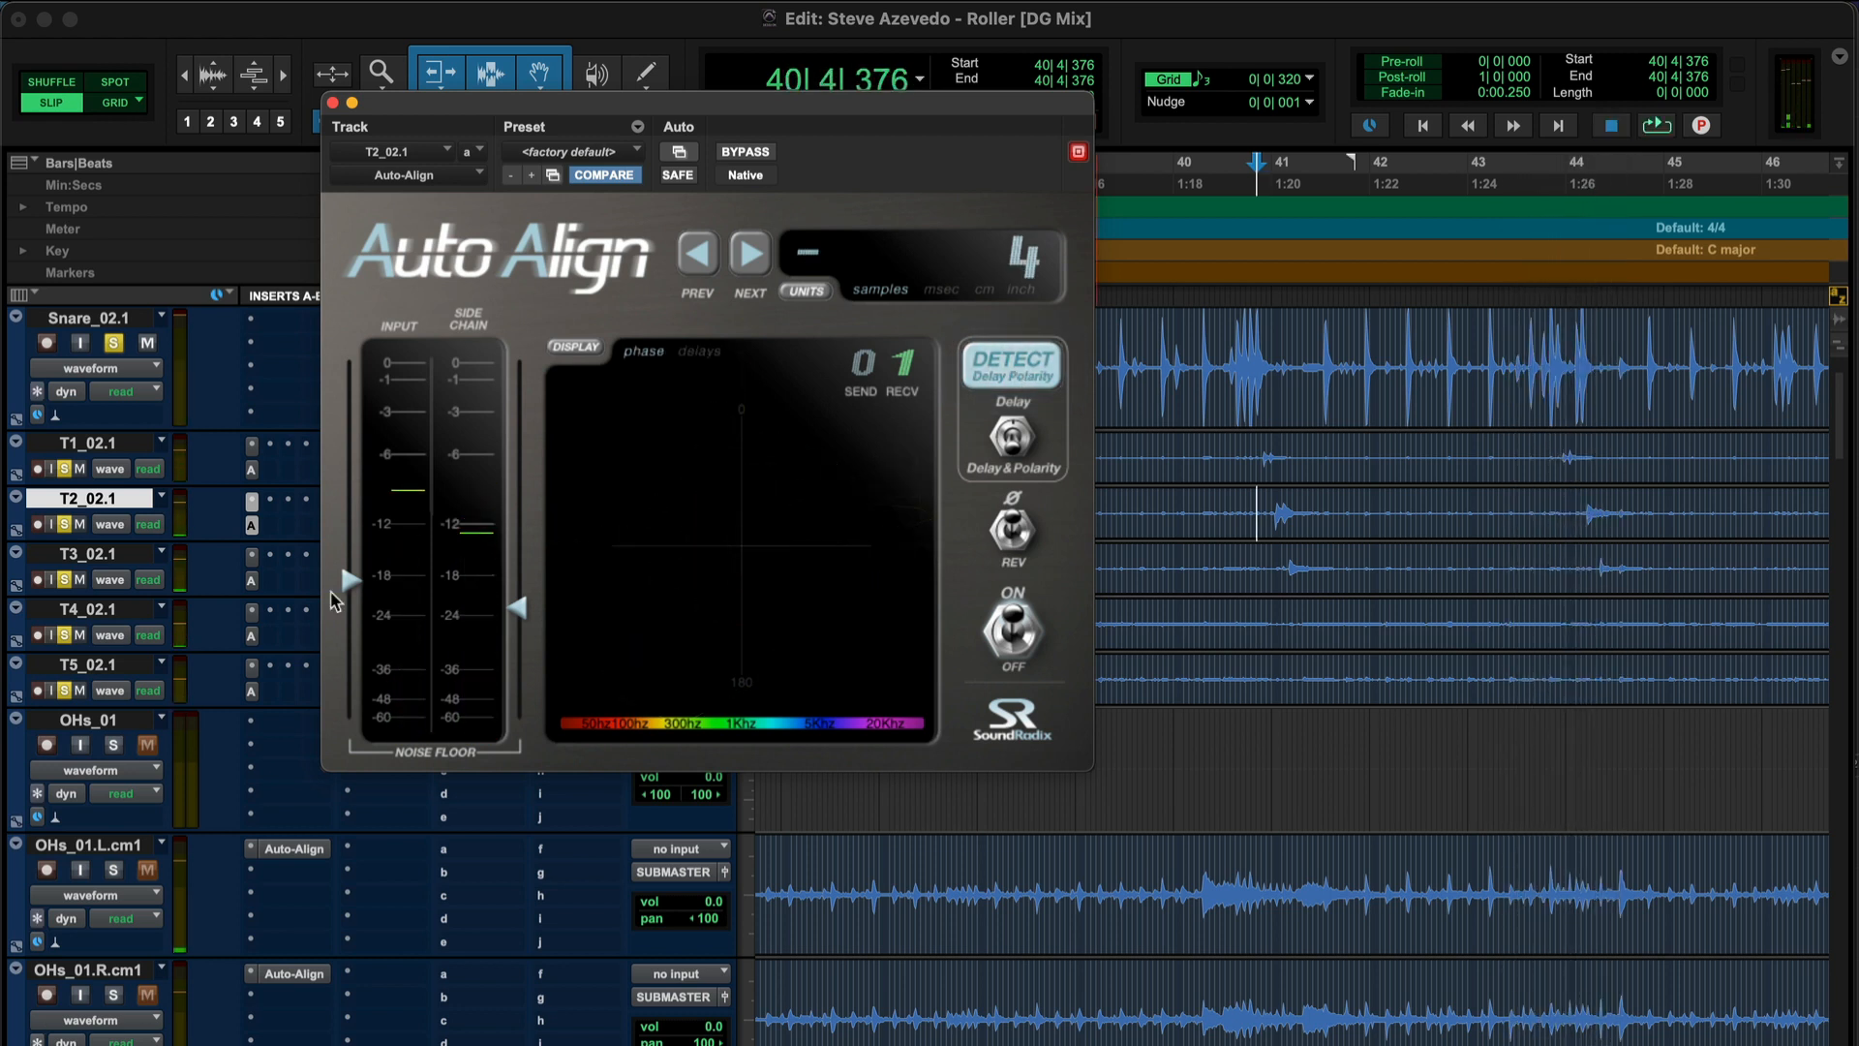
Solo OHs_01.L.cm1 and OHs_01.R.cm1, and run T3_02.1's Auto-Align detection while playing through the tom hits from just before bar 41
{"action": "left_click", "coordinate": [113, 870]}
{"action": "left_click", "coordinate": [114, 995]}
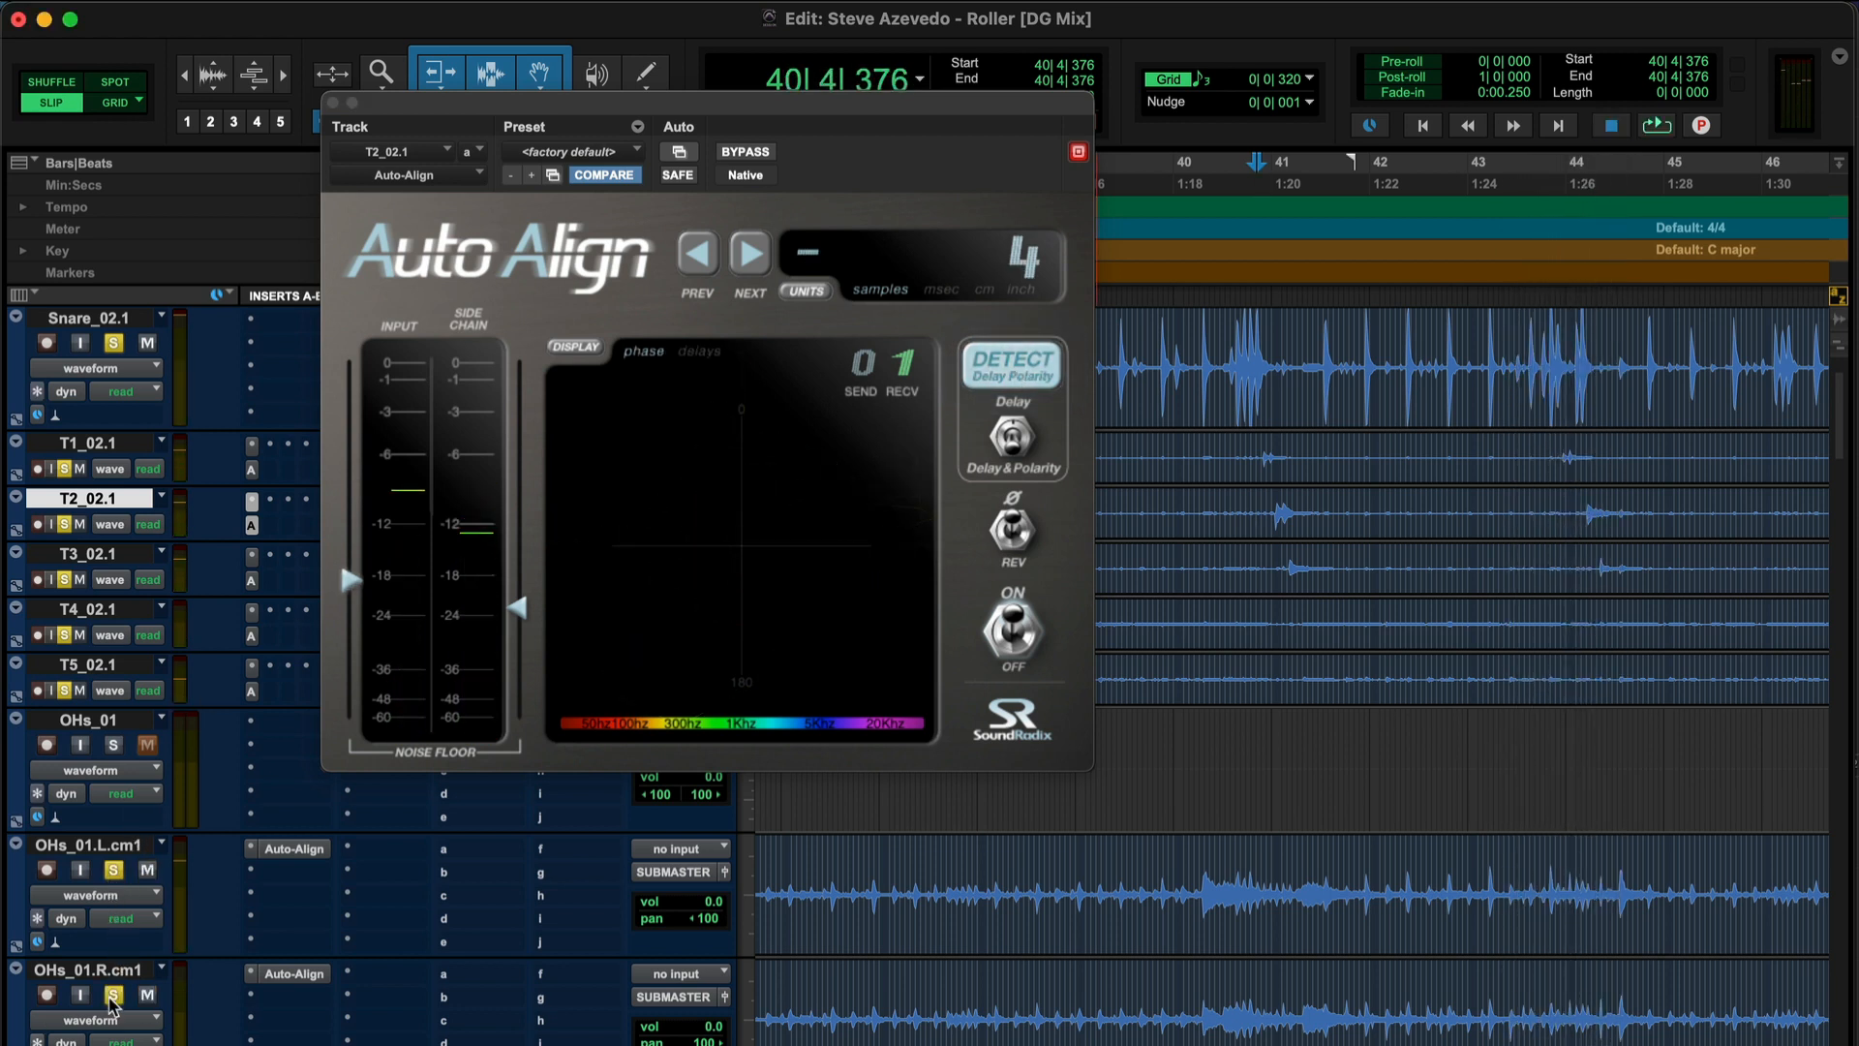
{"action": "left_click", "coordinate": [251, 582]}
{"action": "left_click", "coordinate": [1012, 366]}
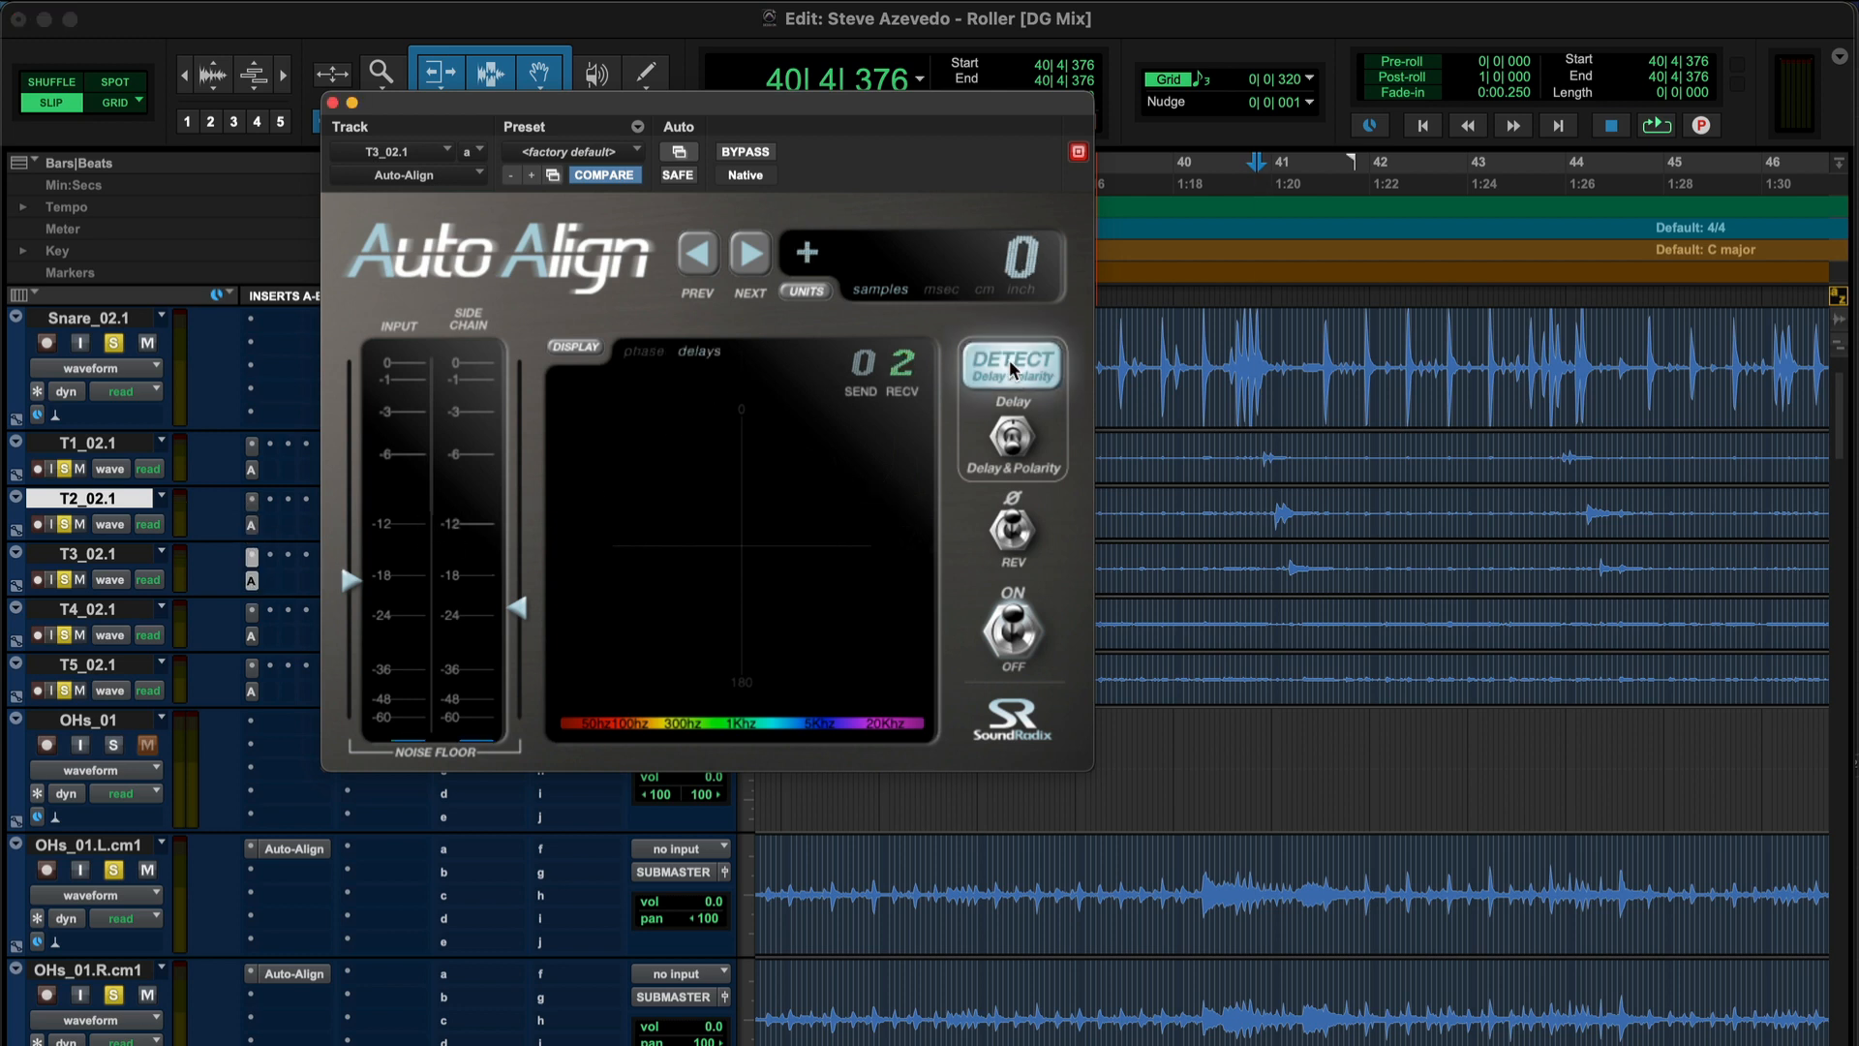
{"action": "key", "text": "space"}
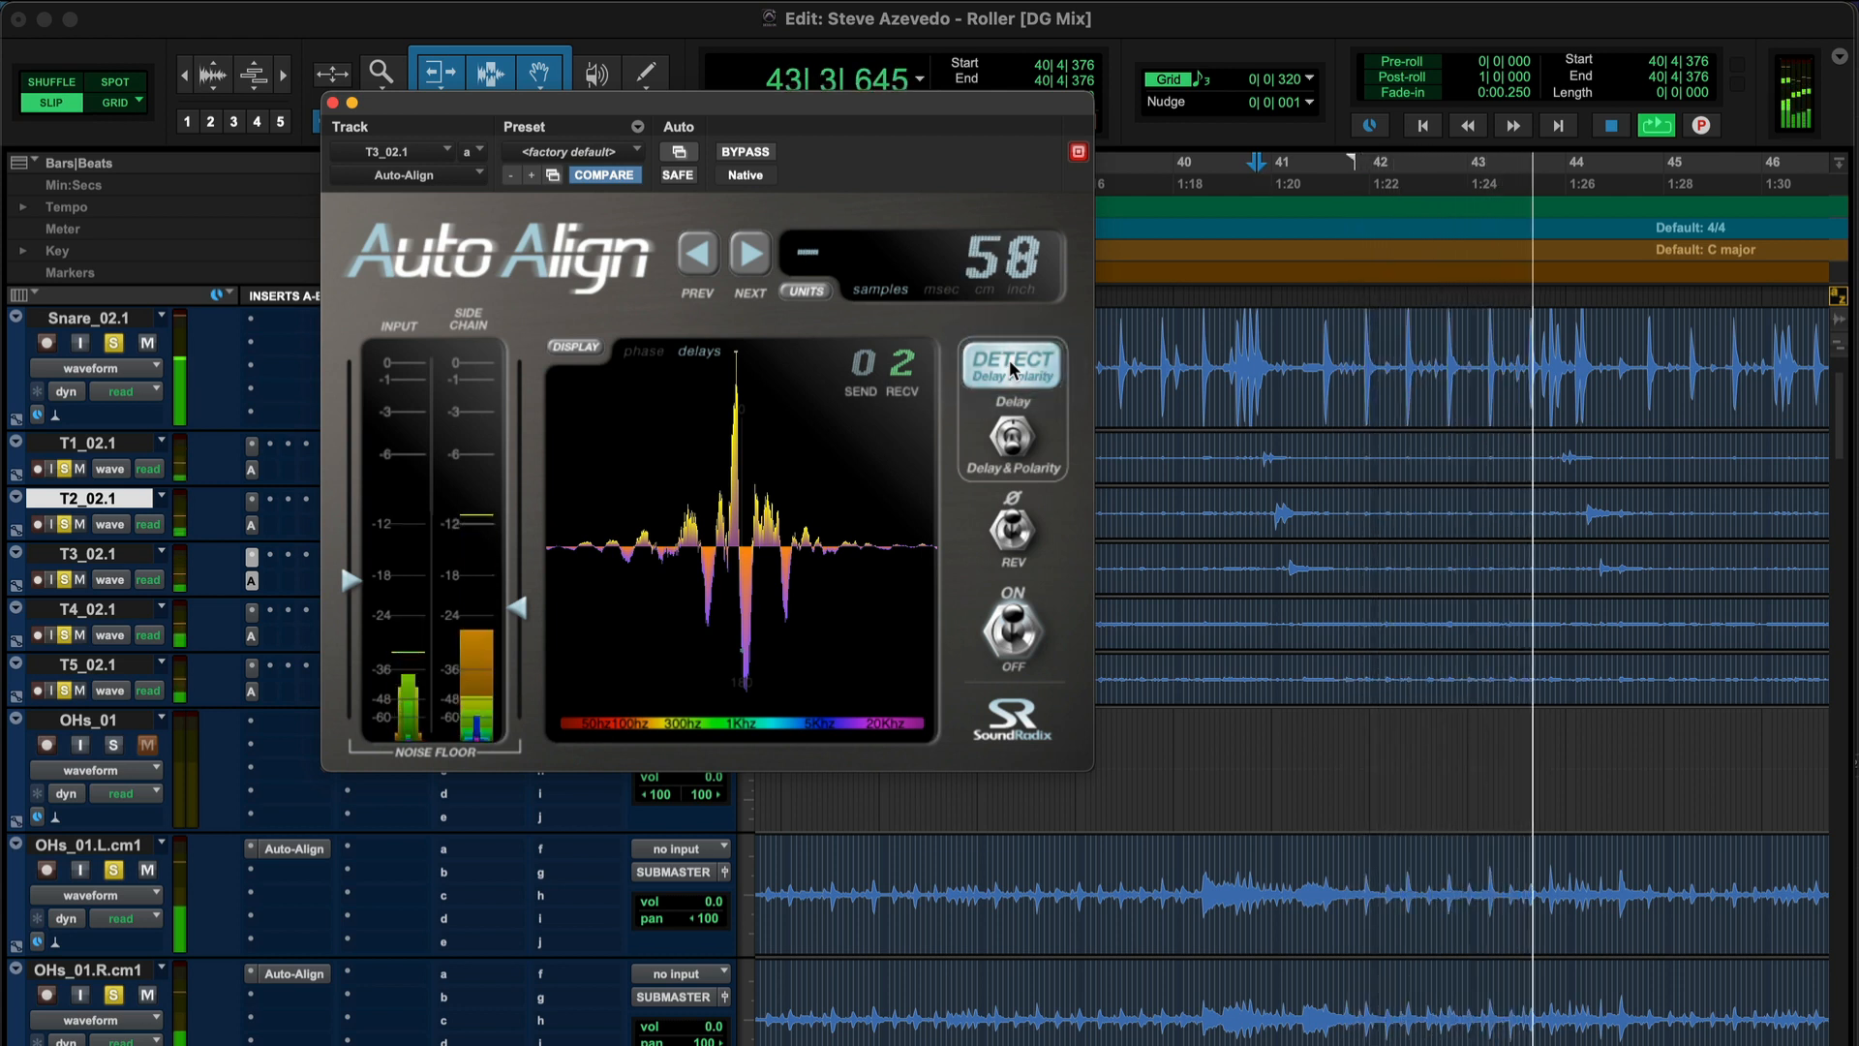
{"action": "key", "text": "space"}
Run delay and polarity detection in T4_02.1's Auto-Align while playing from just before its tom hit at bar 51
{"action": "key", "text": "r"}
{"action": "key", "text": "r"}
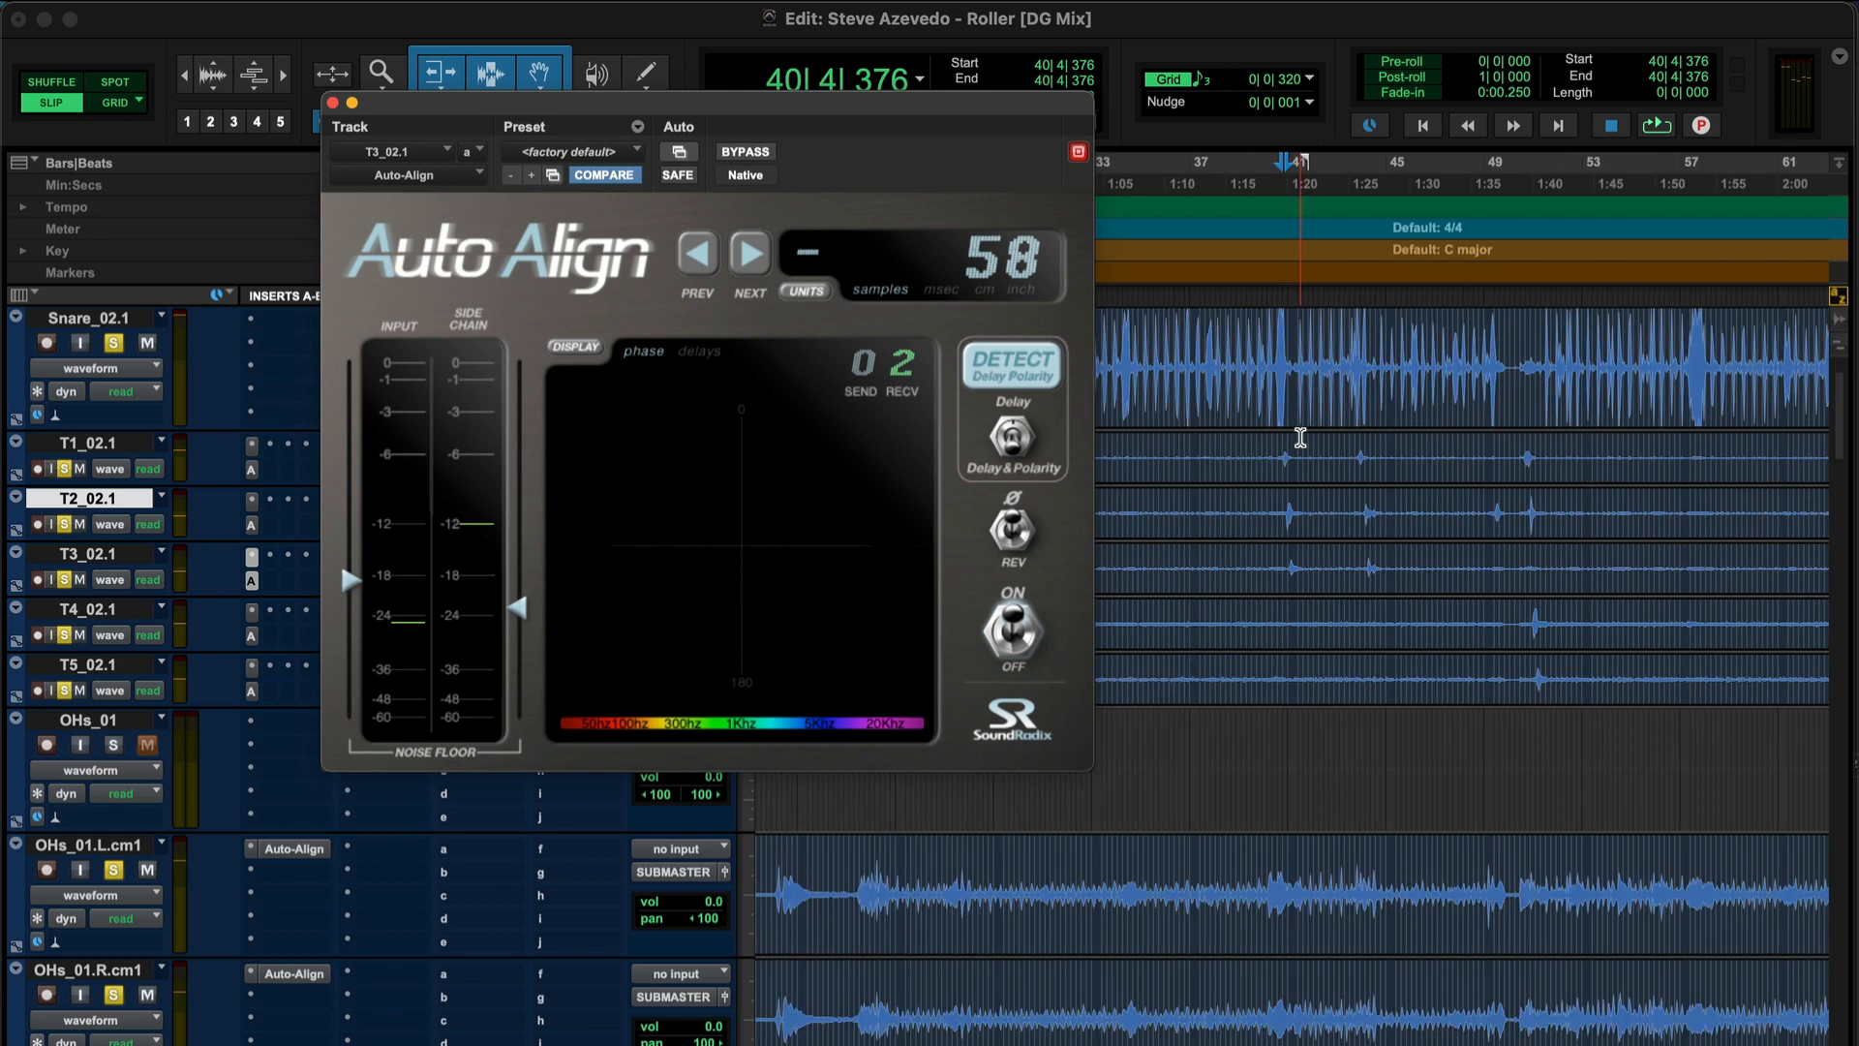
{"action": "scroll", "coordinate": [1288, 566], "scroll_direction": "right", "scroll_amount": 5}
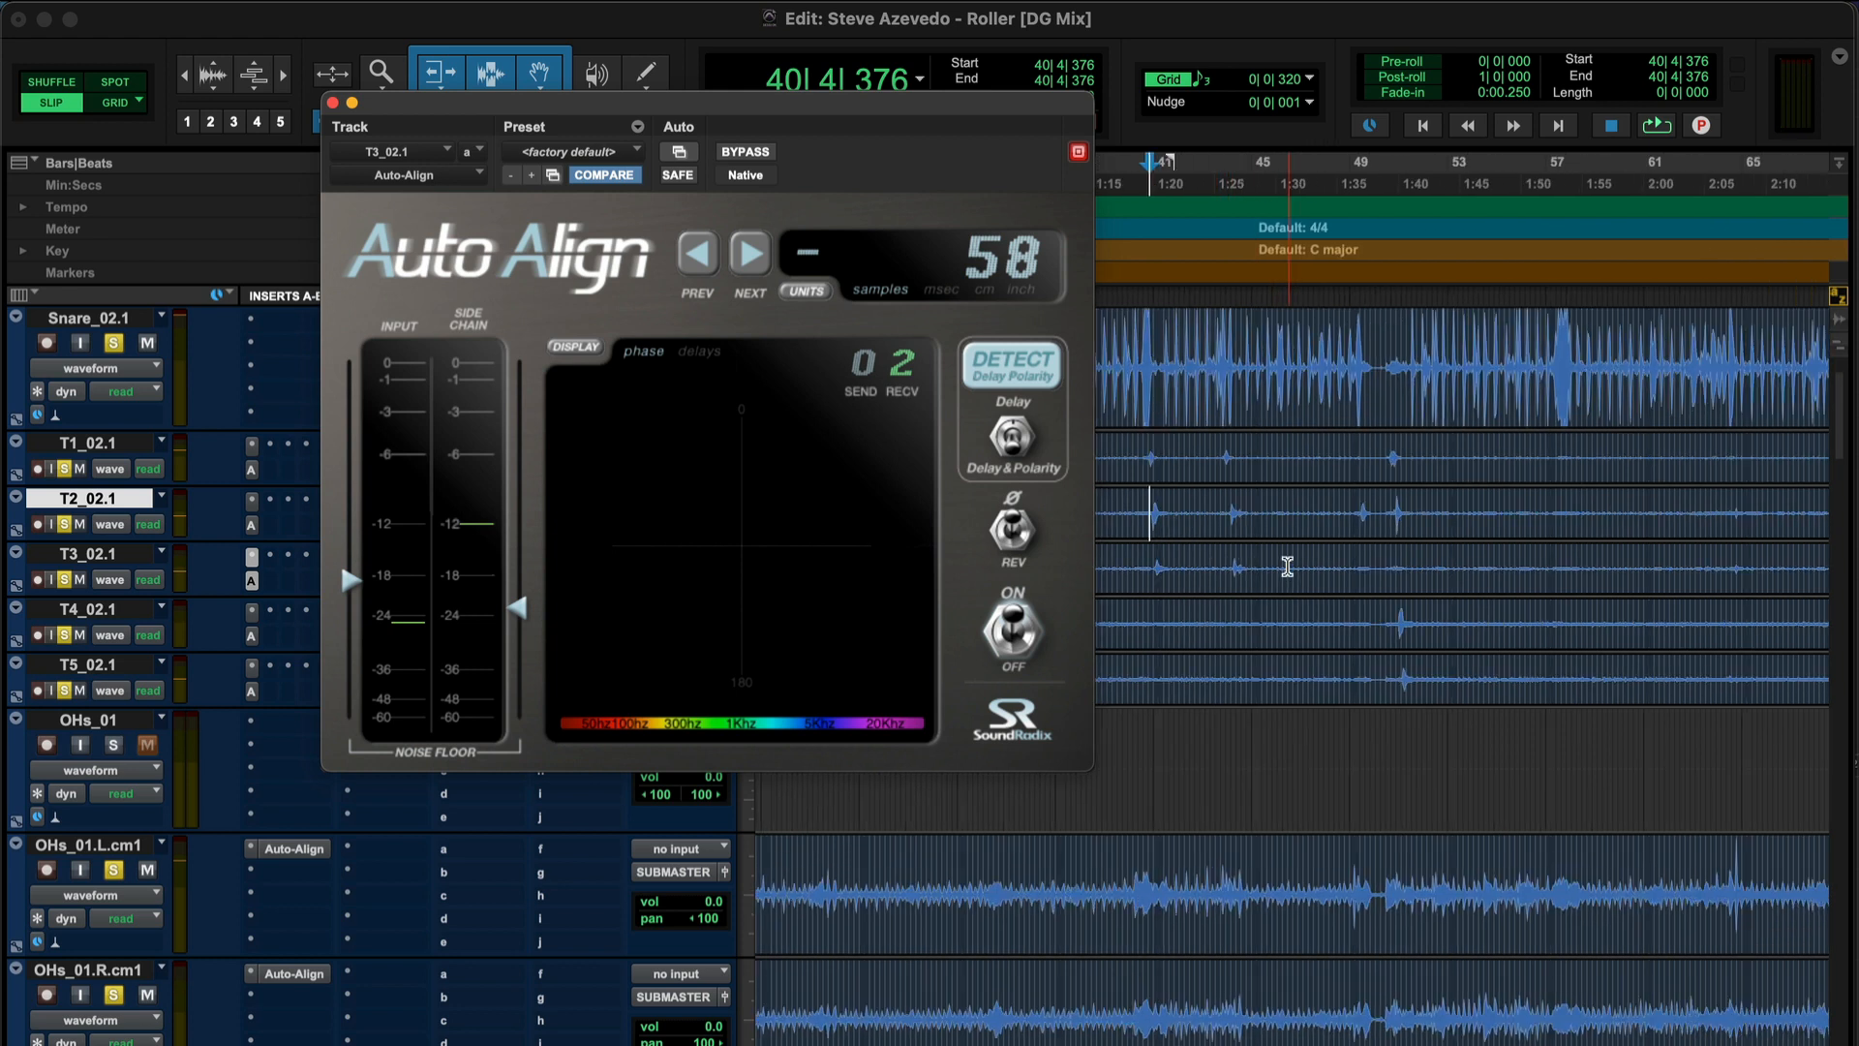
{"action": "left_click", "coordinate": [1309, 616]}
{"action": "key", "text": "t"}
{"action": "key", "text": "t"}
{"action": "key", "text": "t"}
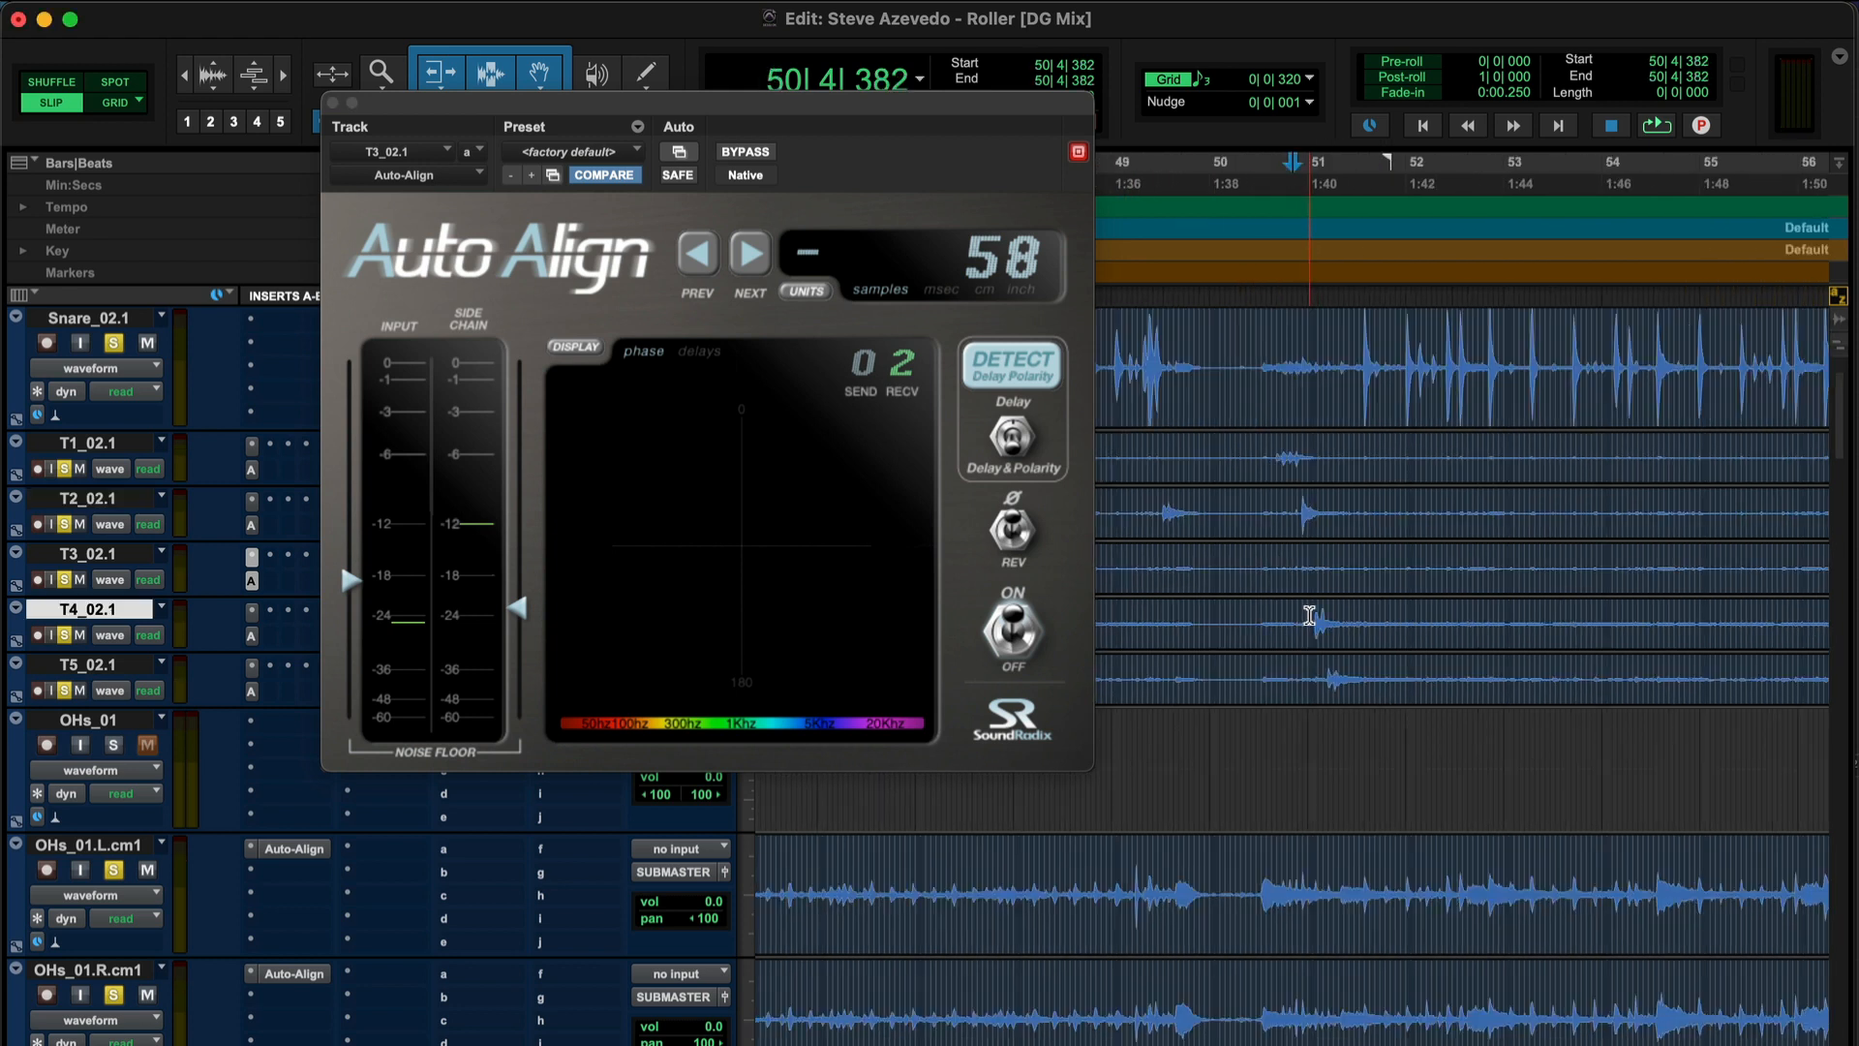
{"action": "left_click", "coordinate": [251, 636]}
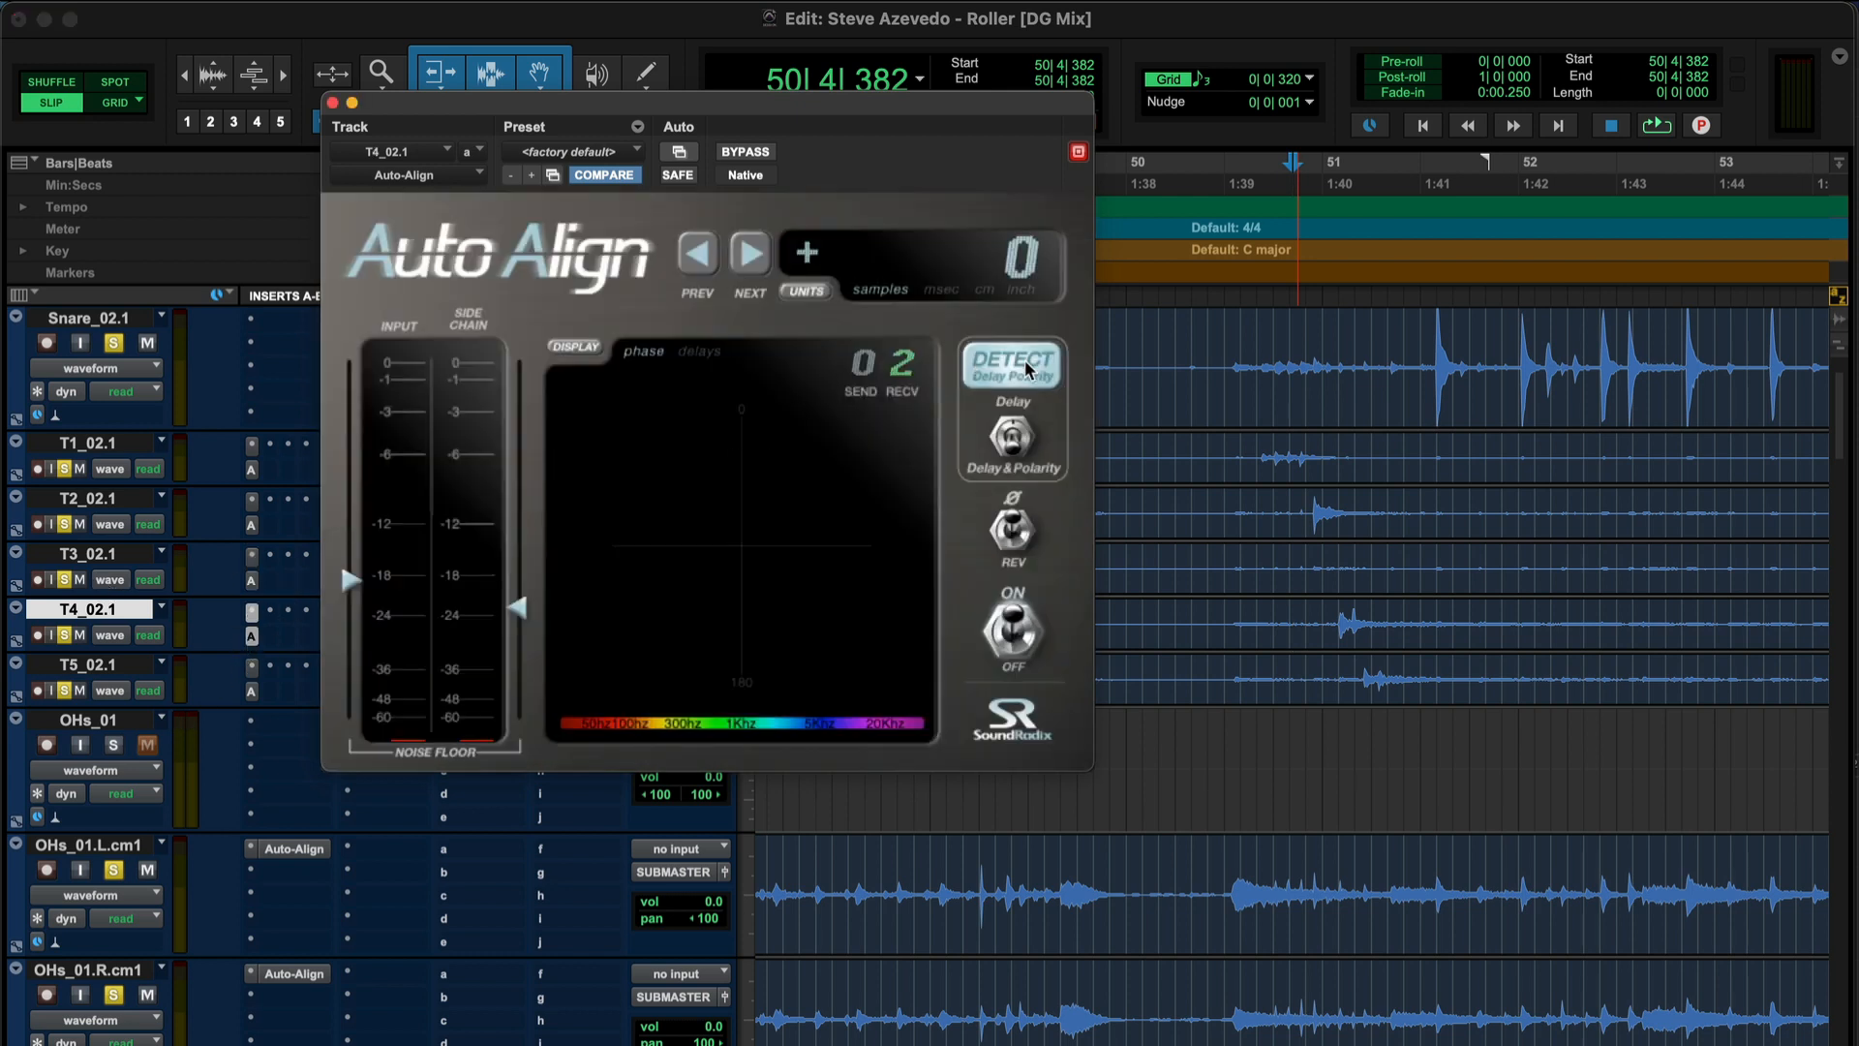
{"action": "key", "text": "space"}
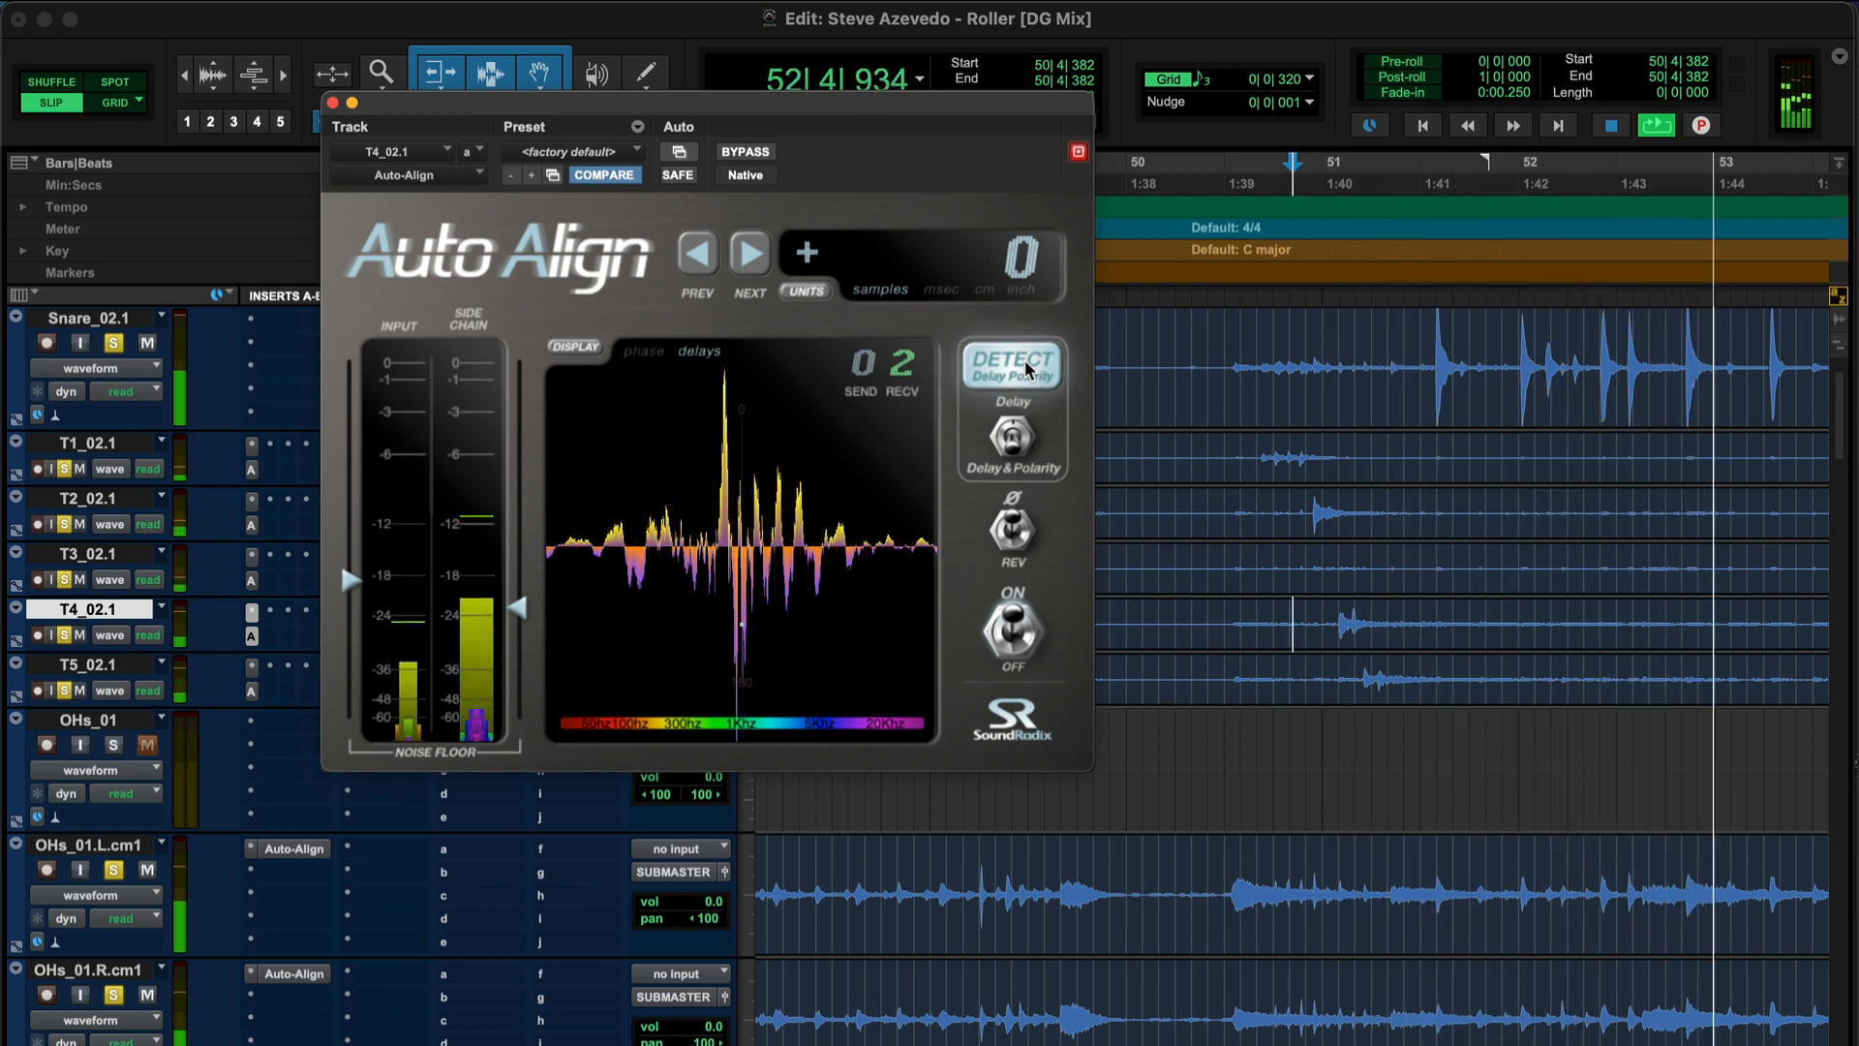
{"action": "left_click", "coordinate": [1025, 362]}
{"action": "key", "text": "space"}
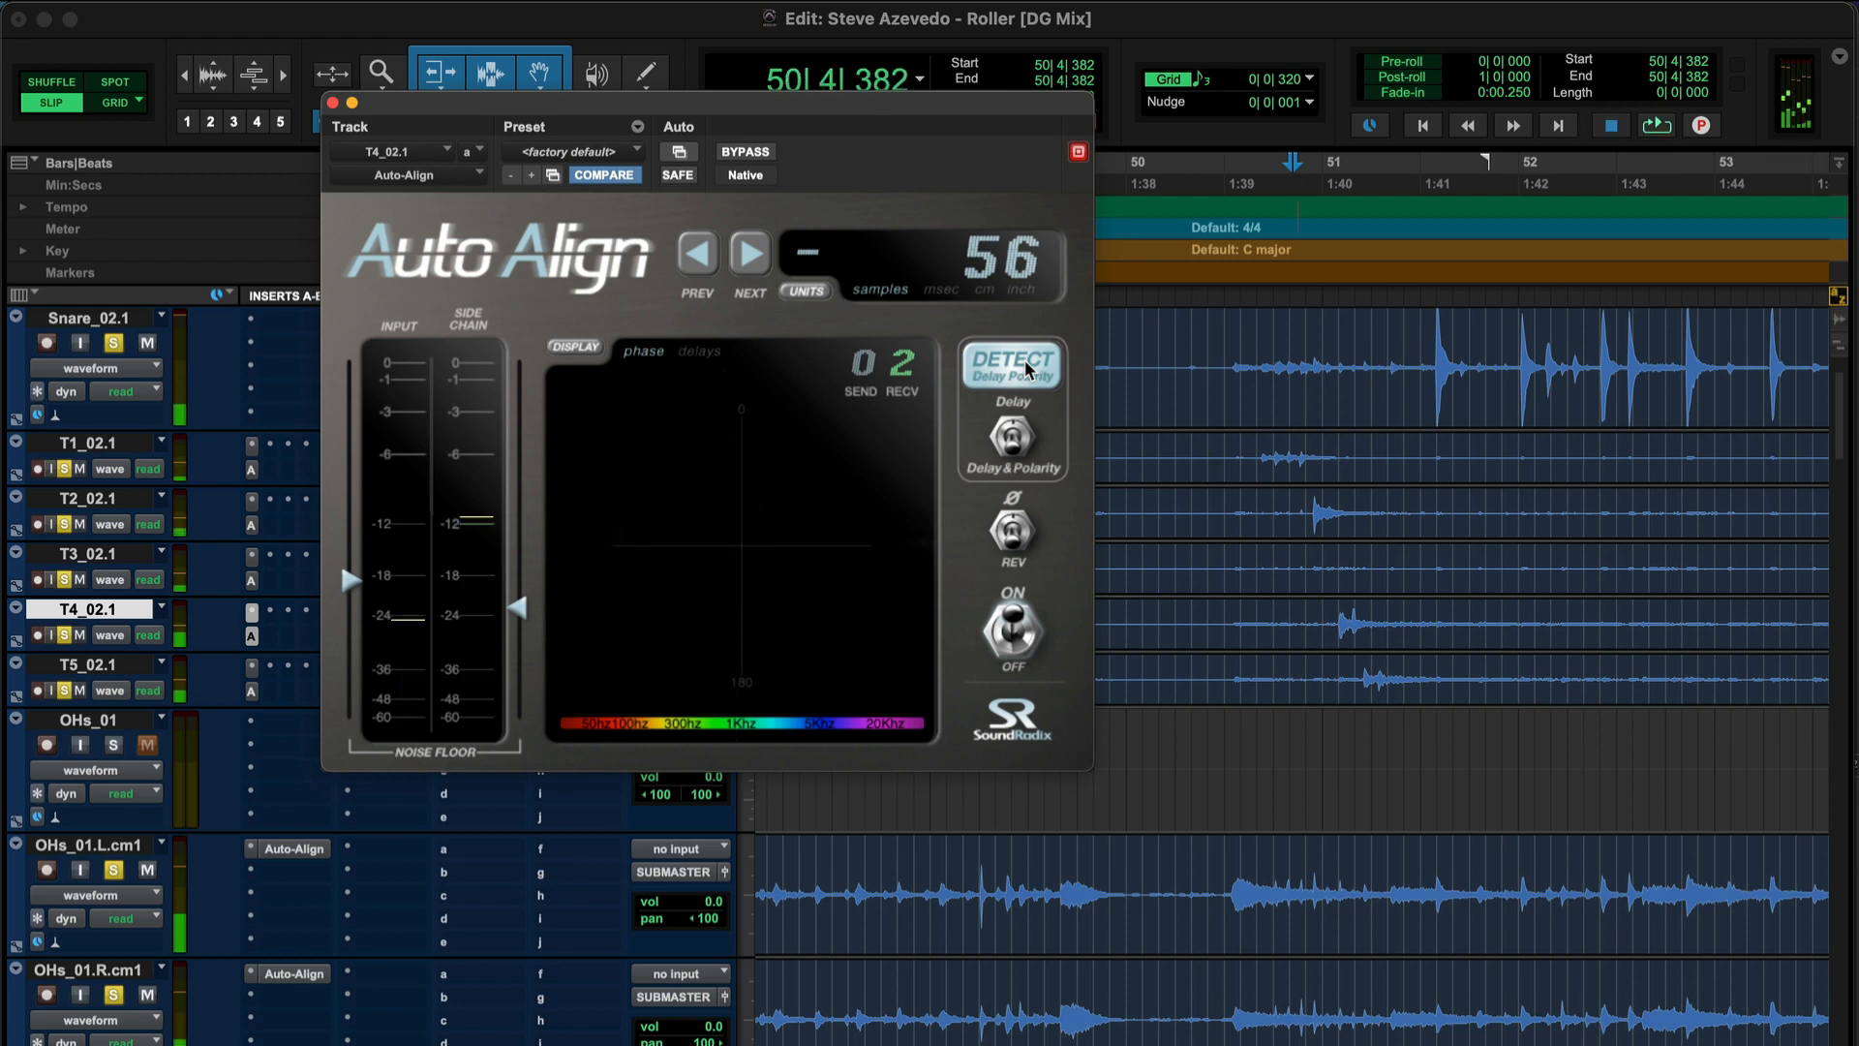
Run delay and polarity detection in T5_02.1's Auto-Align while playing through the hits from before bar 51, and close the plug-in
{"action": "left_click", "coordinate": [252, 667]}
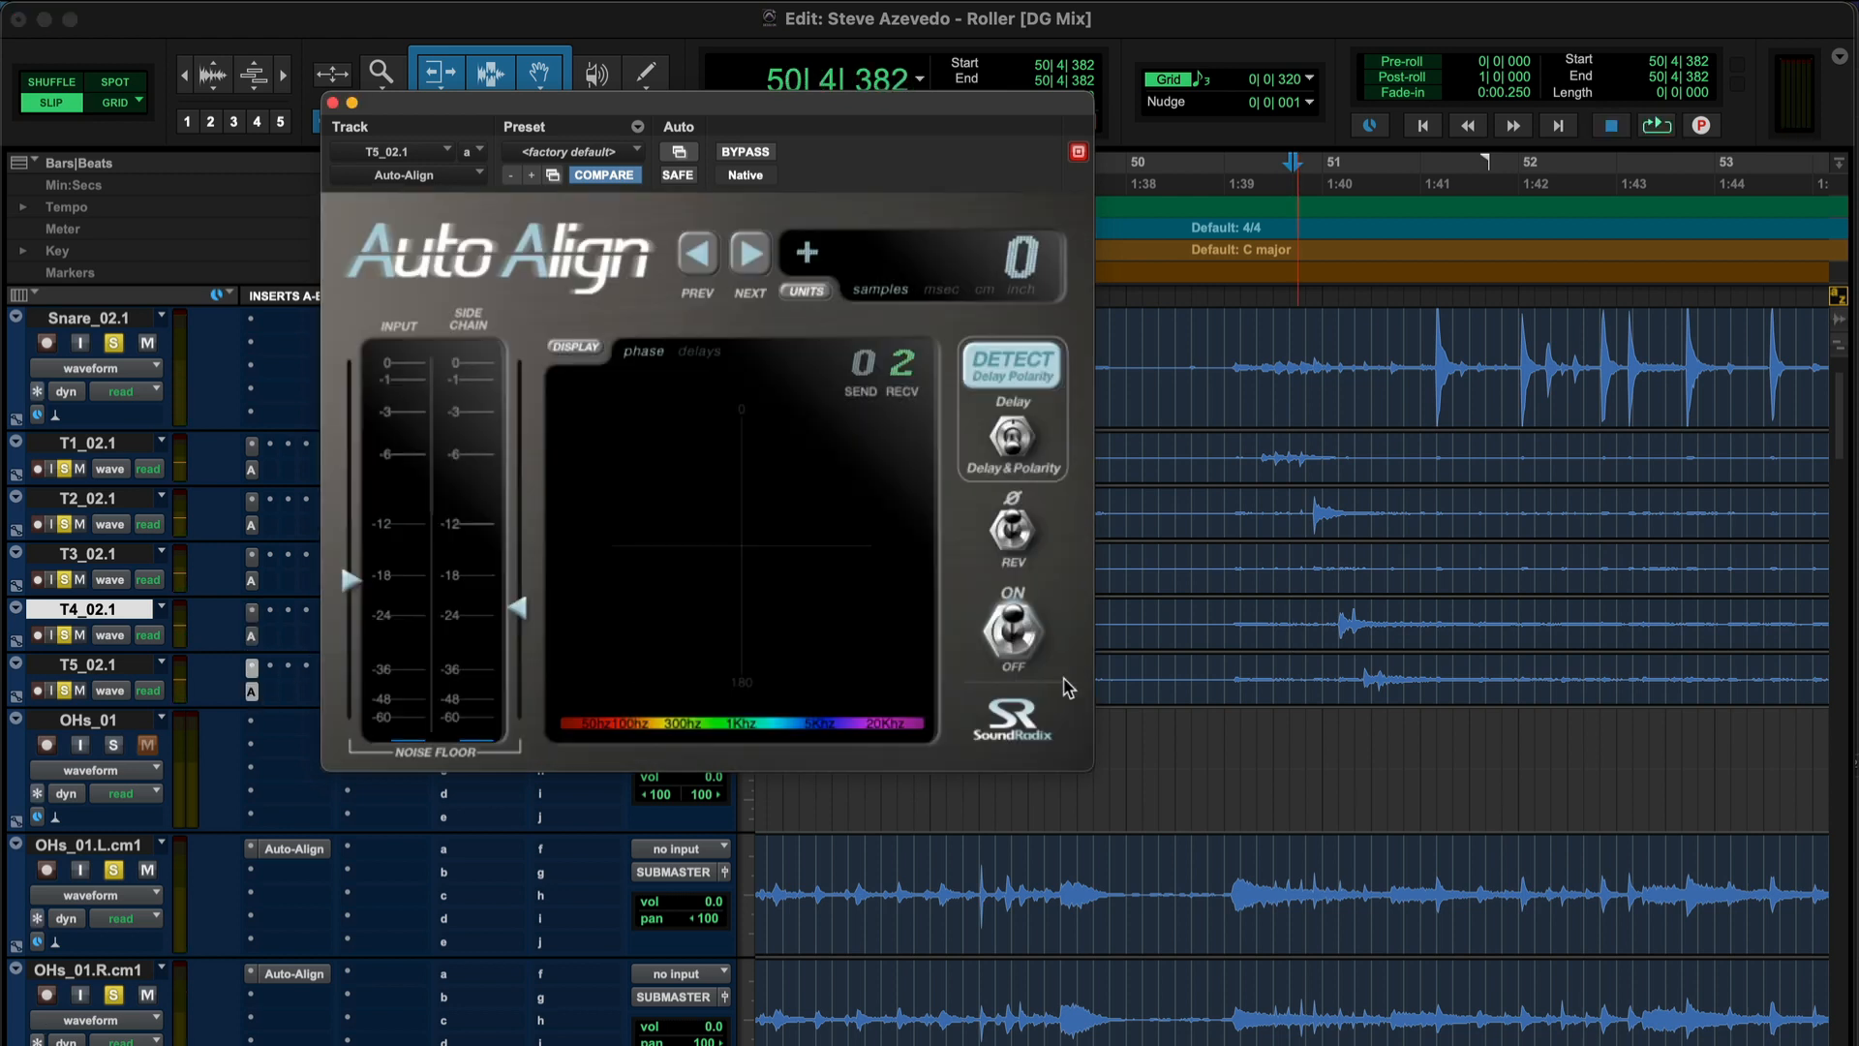
{"action": "left_click", "coordinate": [991, 366]}
{"action": "key", "text": "space"}
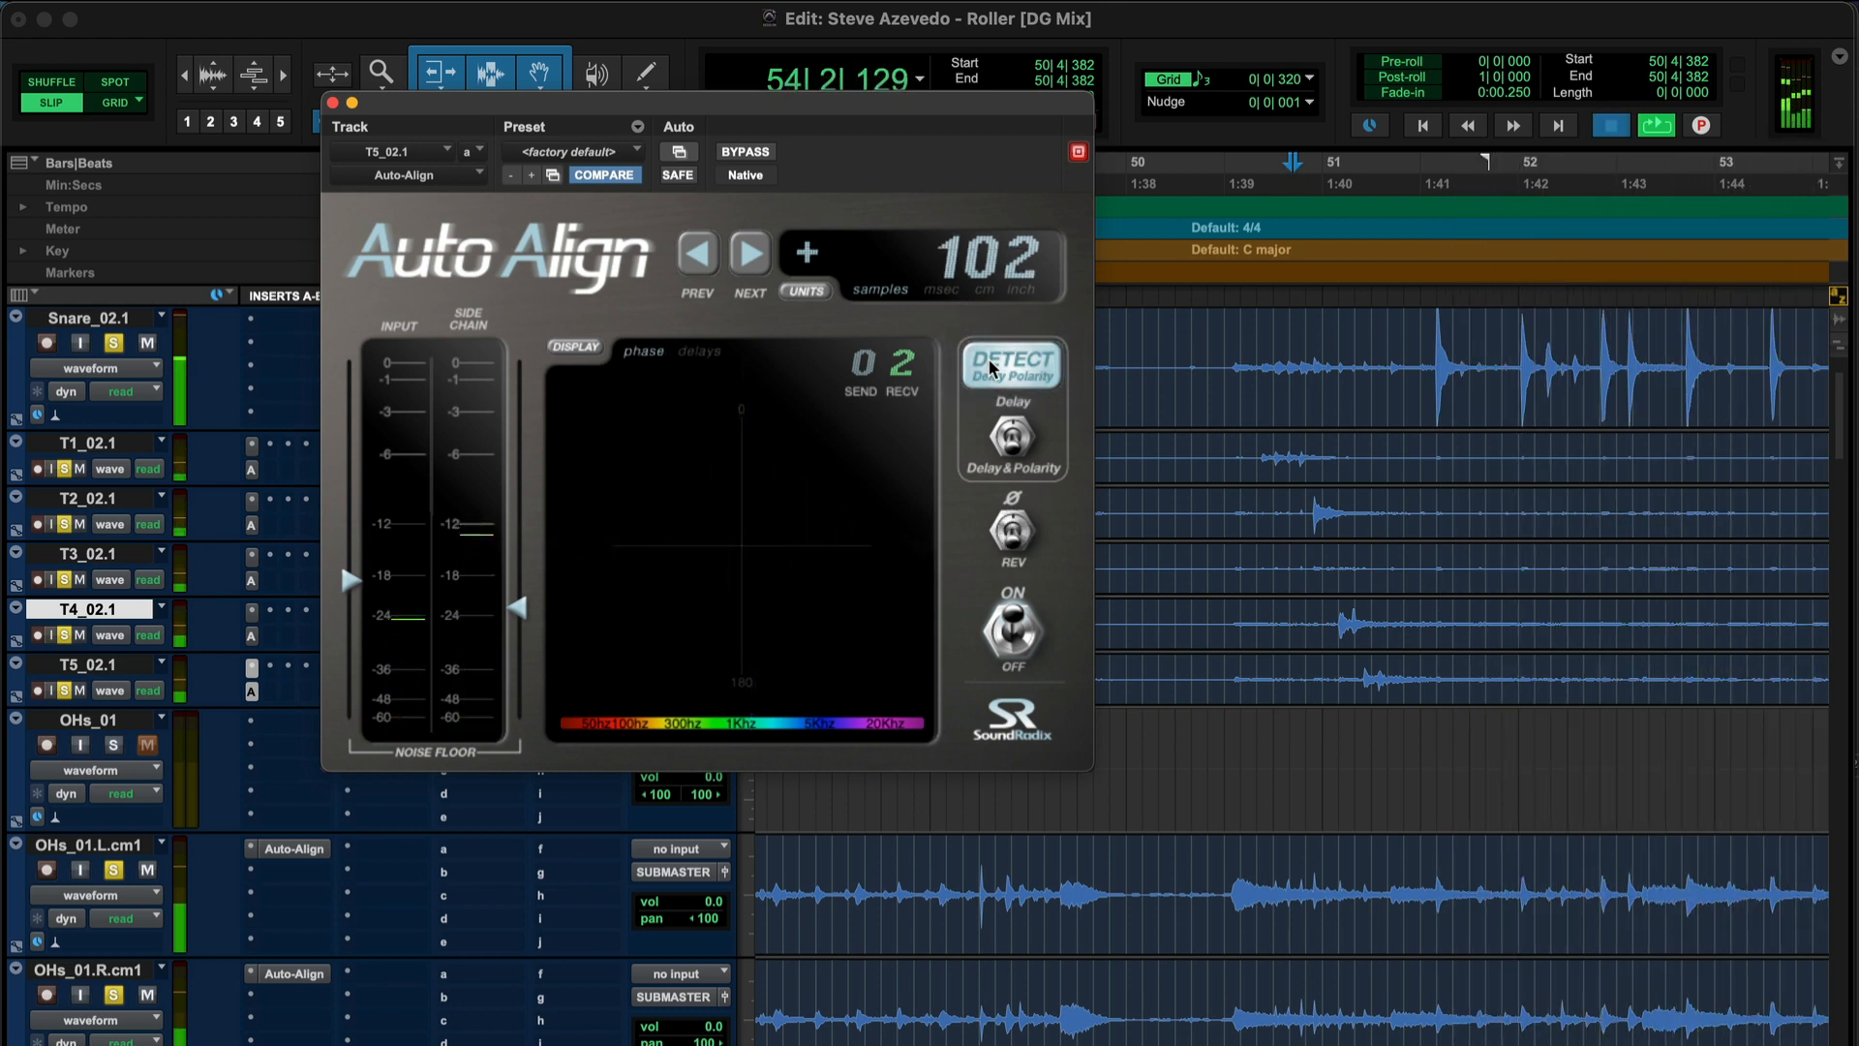
{"action": "key", "text": "space"}
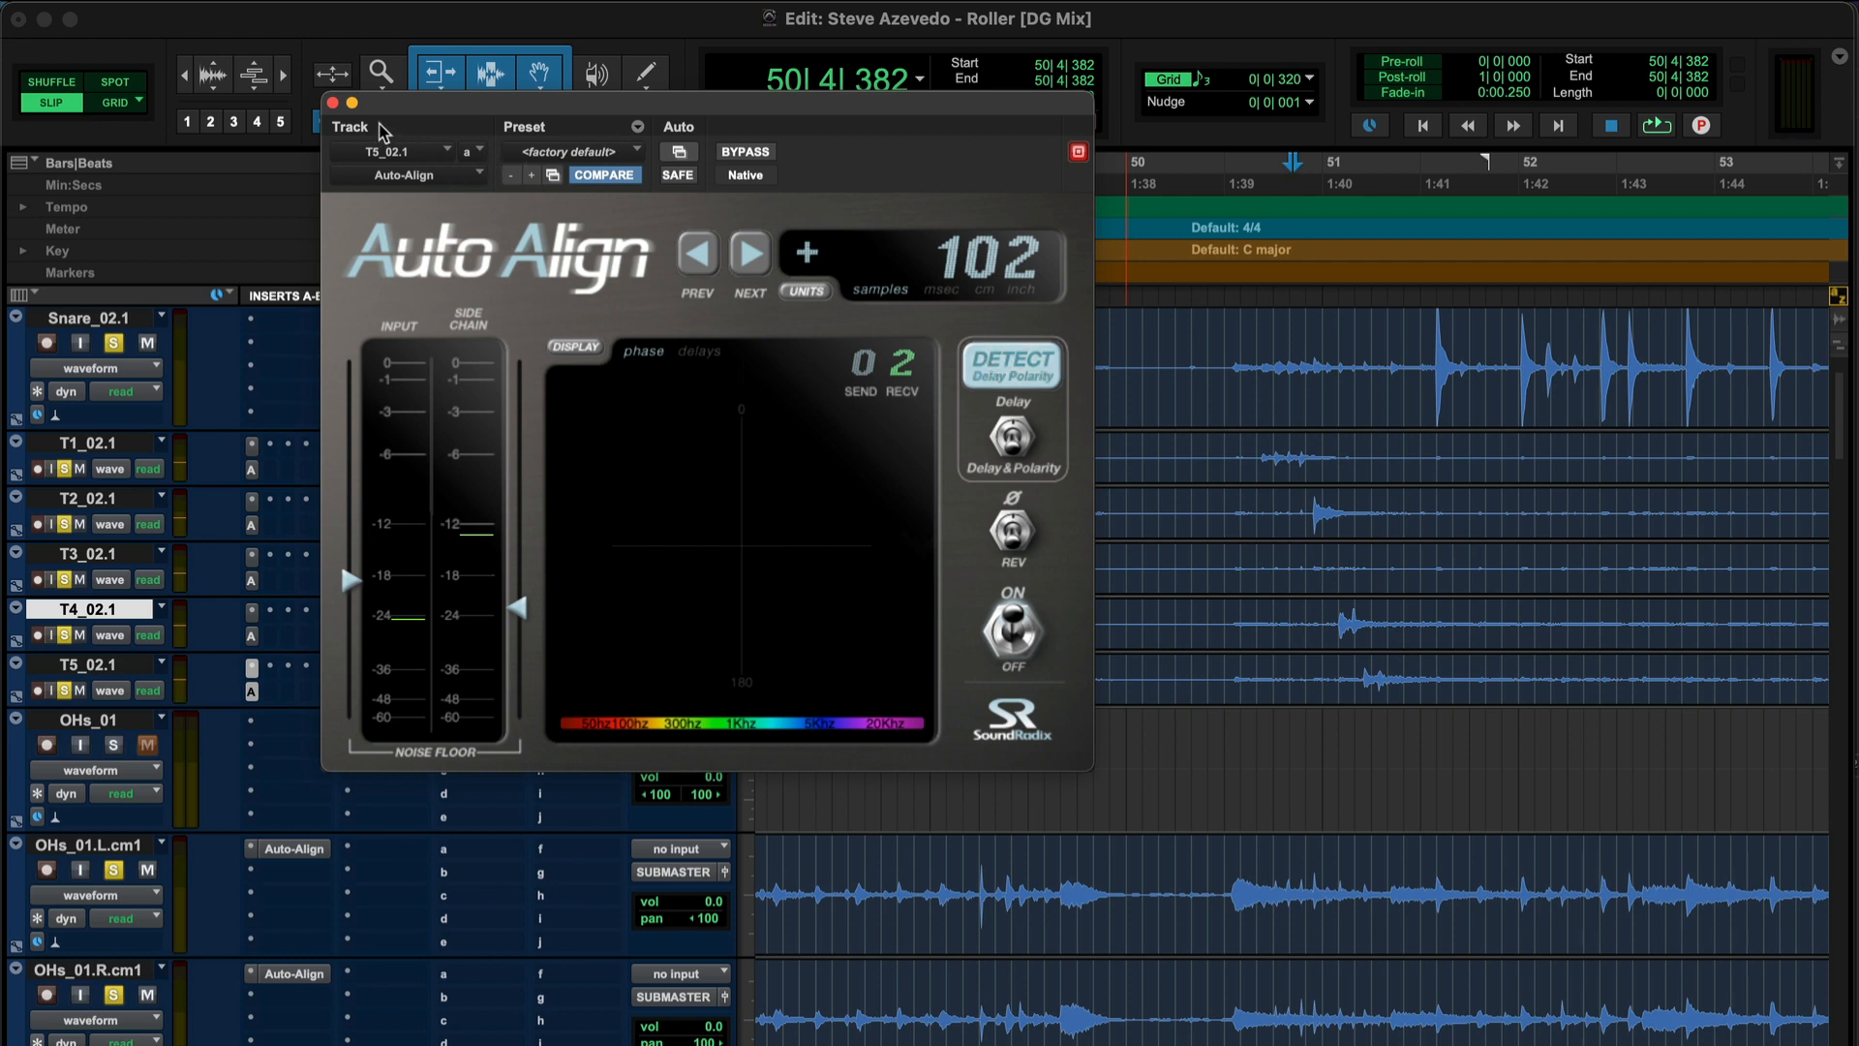
{"action": "left_click", "coordinate": [333, 104]}
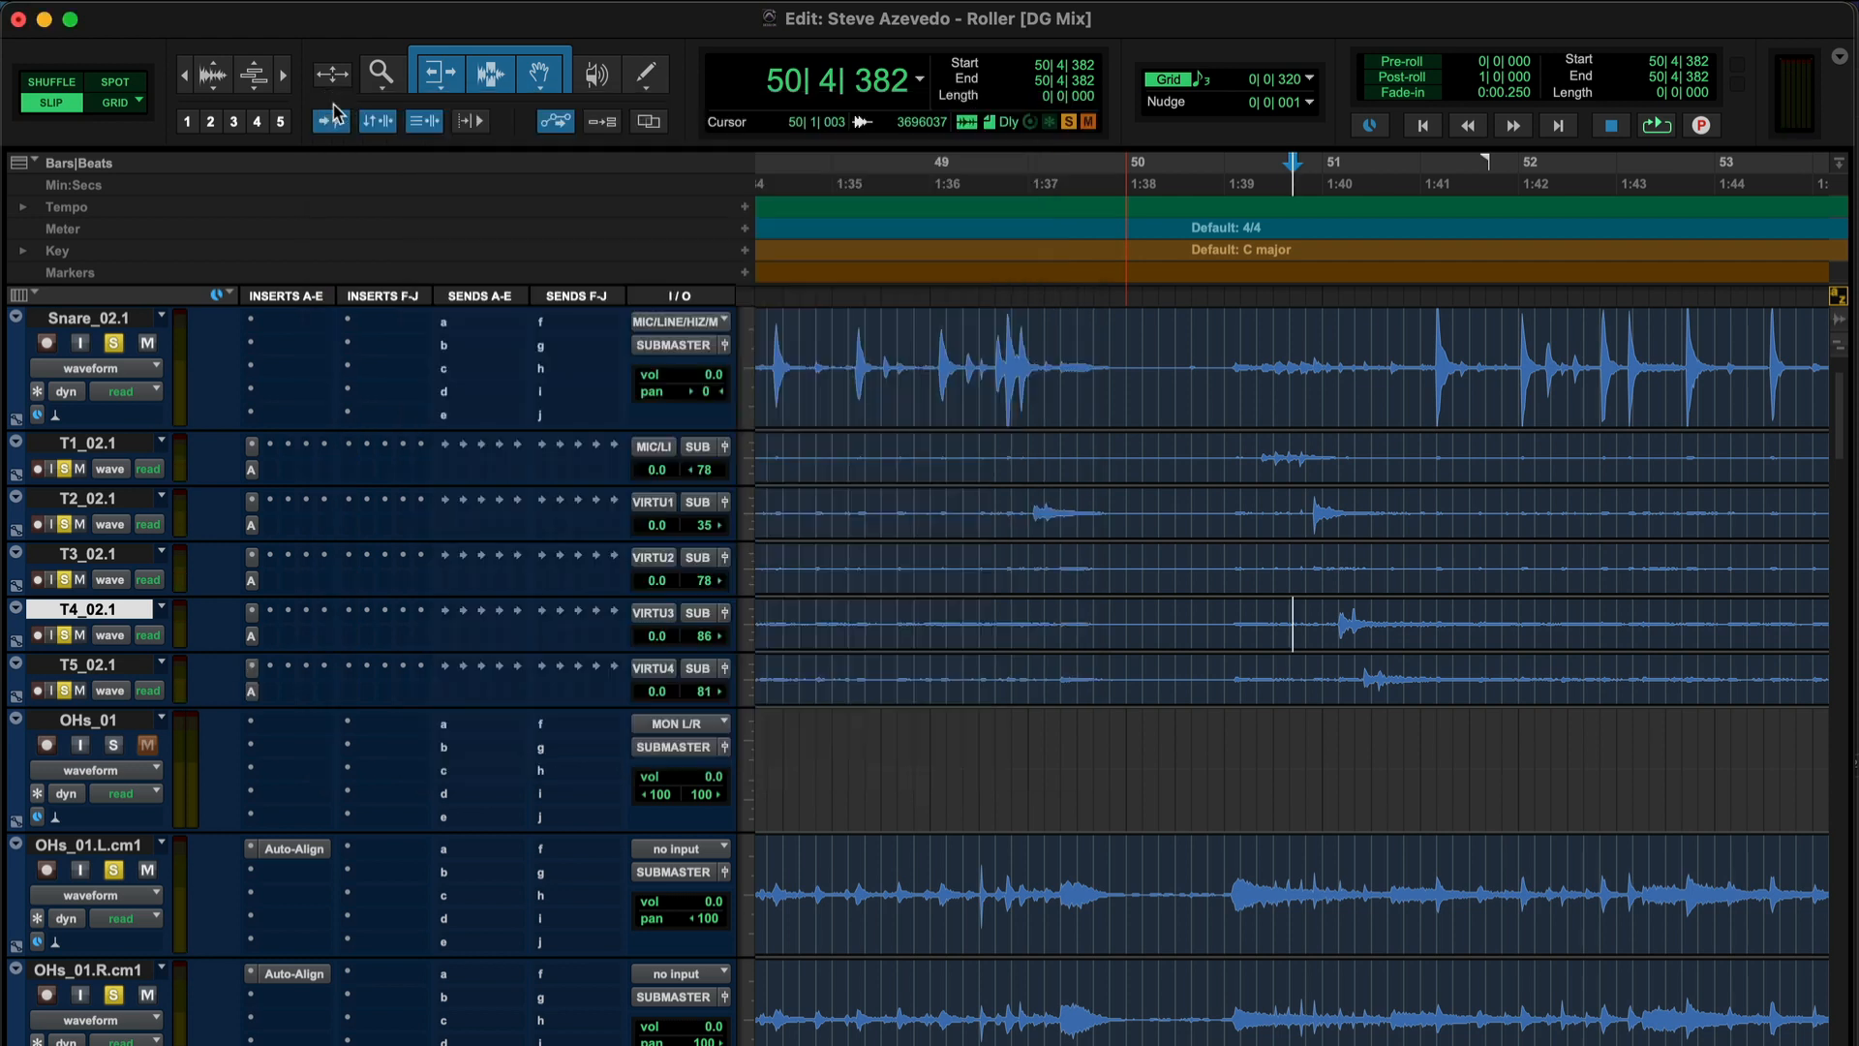
Fit the whole song in the timeline and clear the solo on all tracks
{"action": "key", "text": "r"}
{"action": "key", "text": "r"}
{"action": "key", "text": "r"}
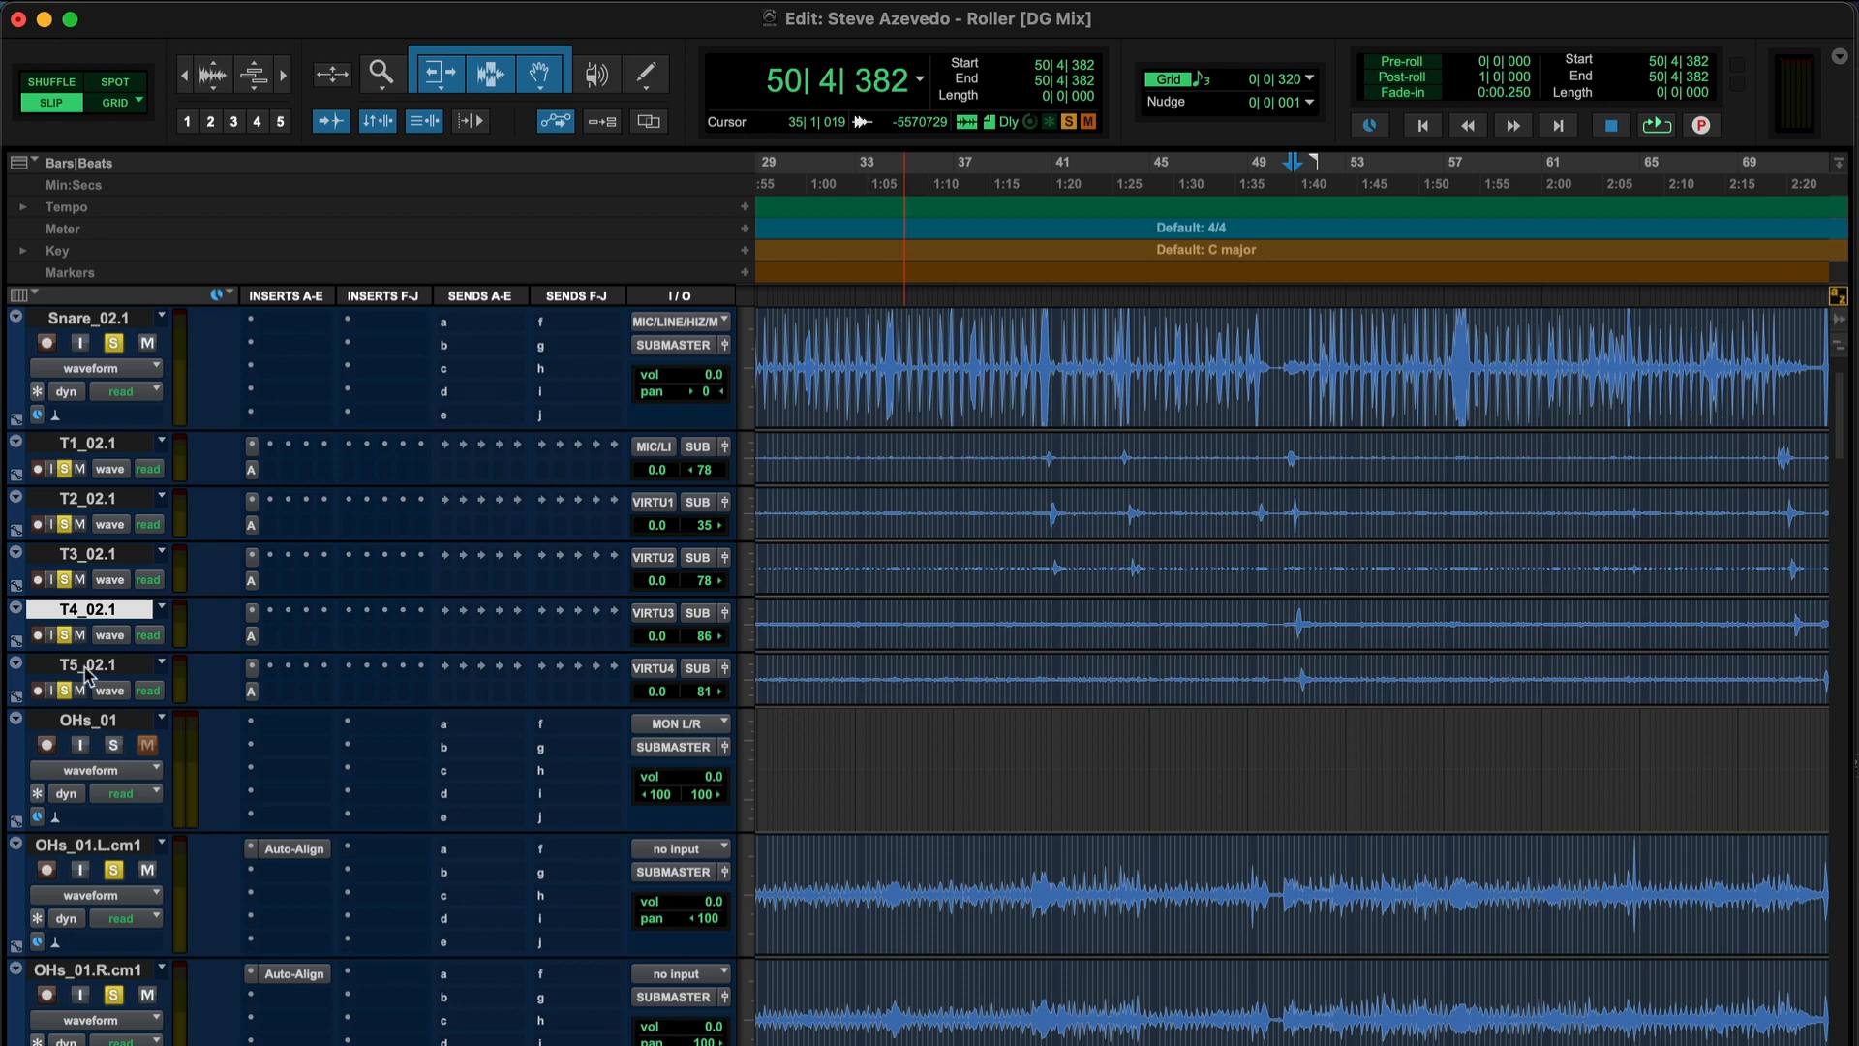
{"action": "left_click", "coordinate": [90, 845]}
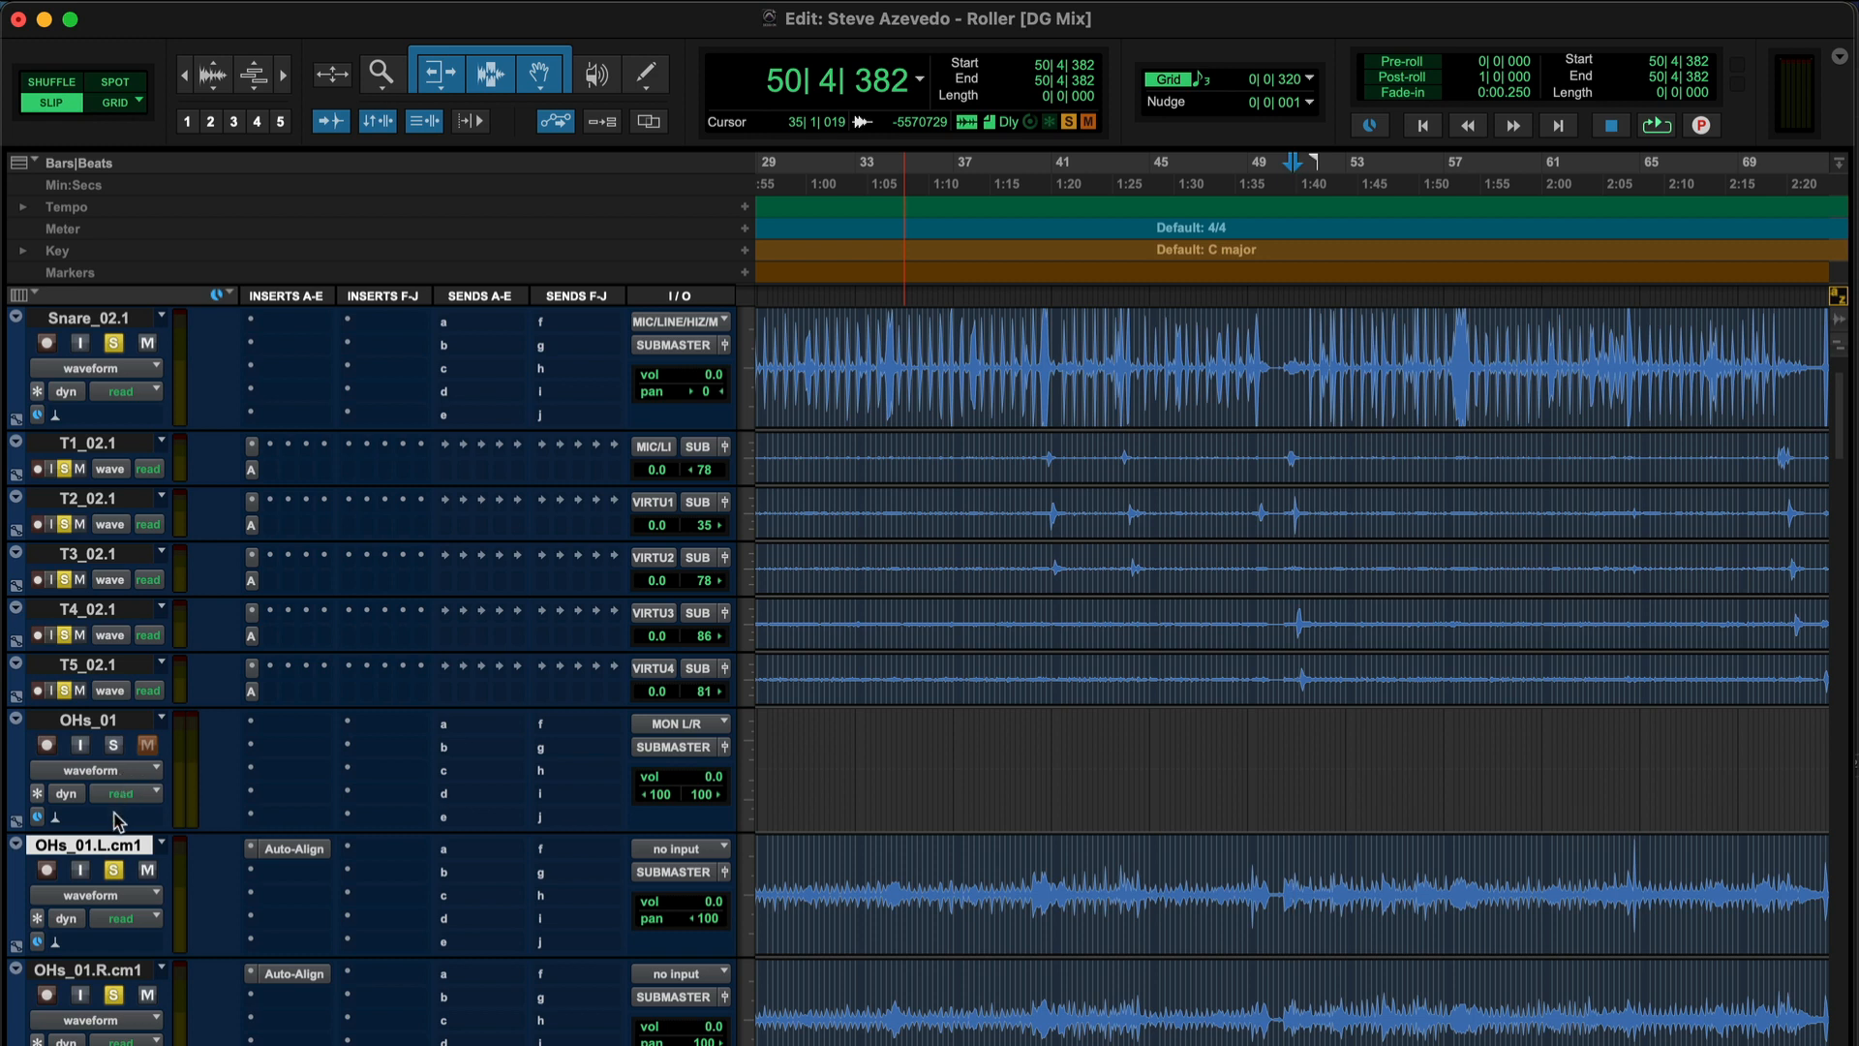
{"action": "left_click", "coordinate": [97, 971]}
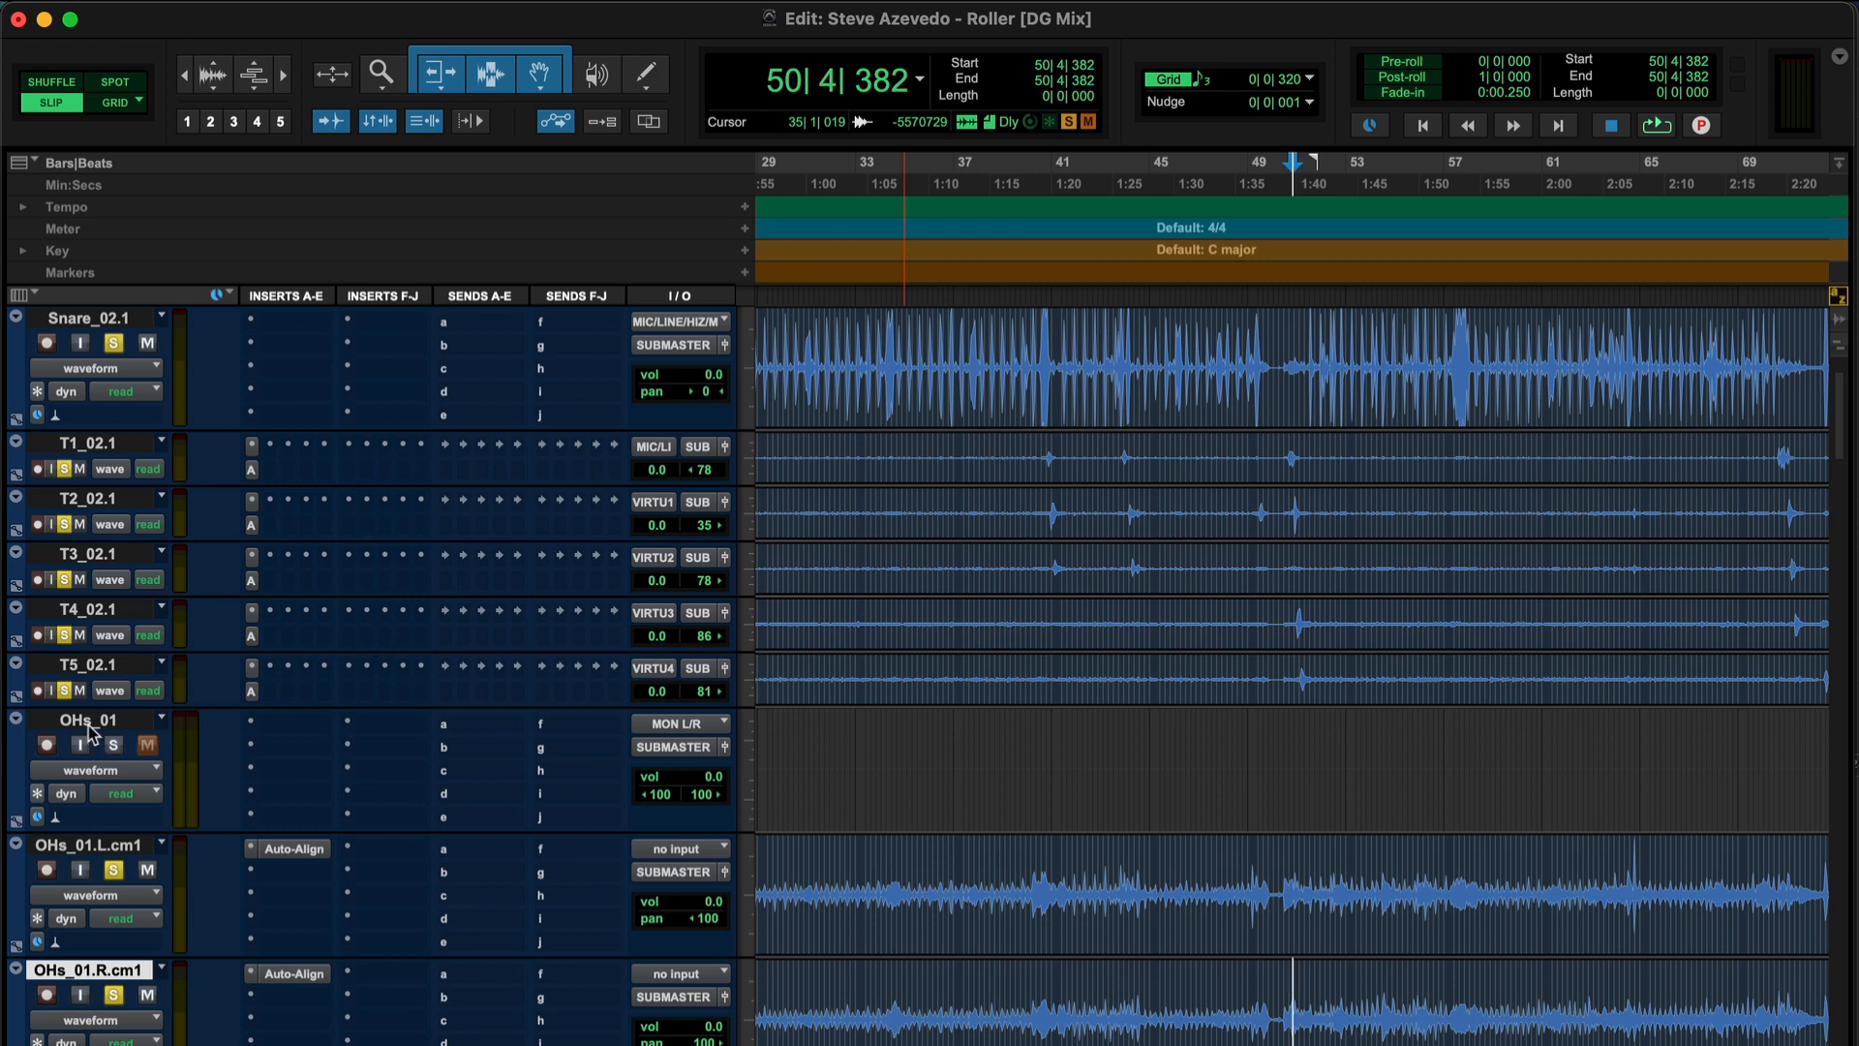
{"action": "key", "text": "alt+a"}
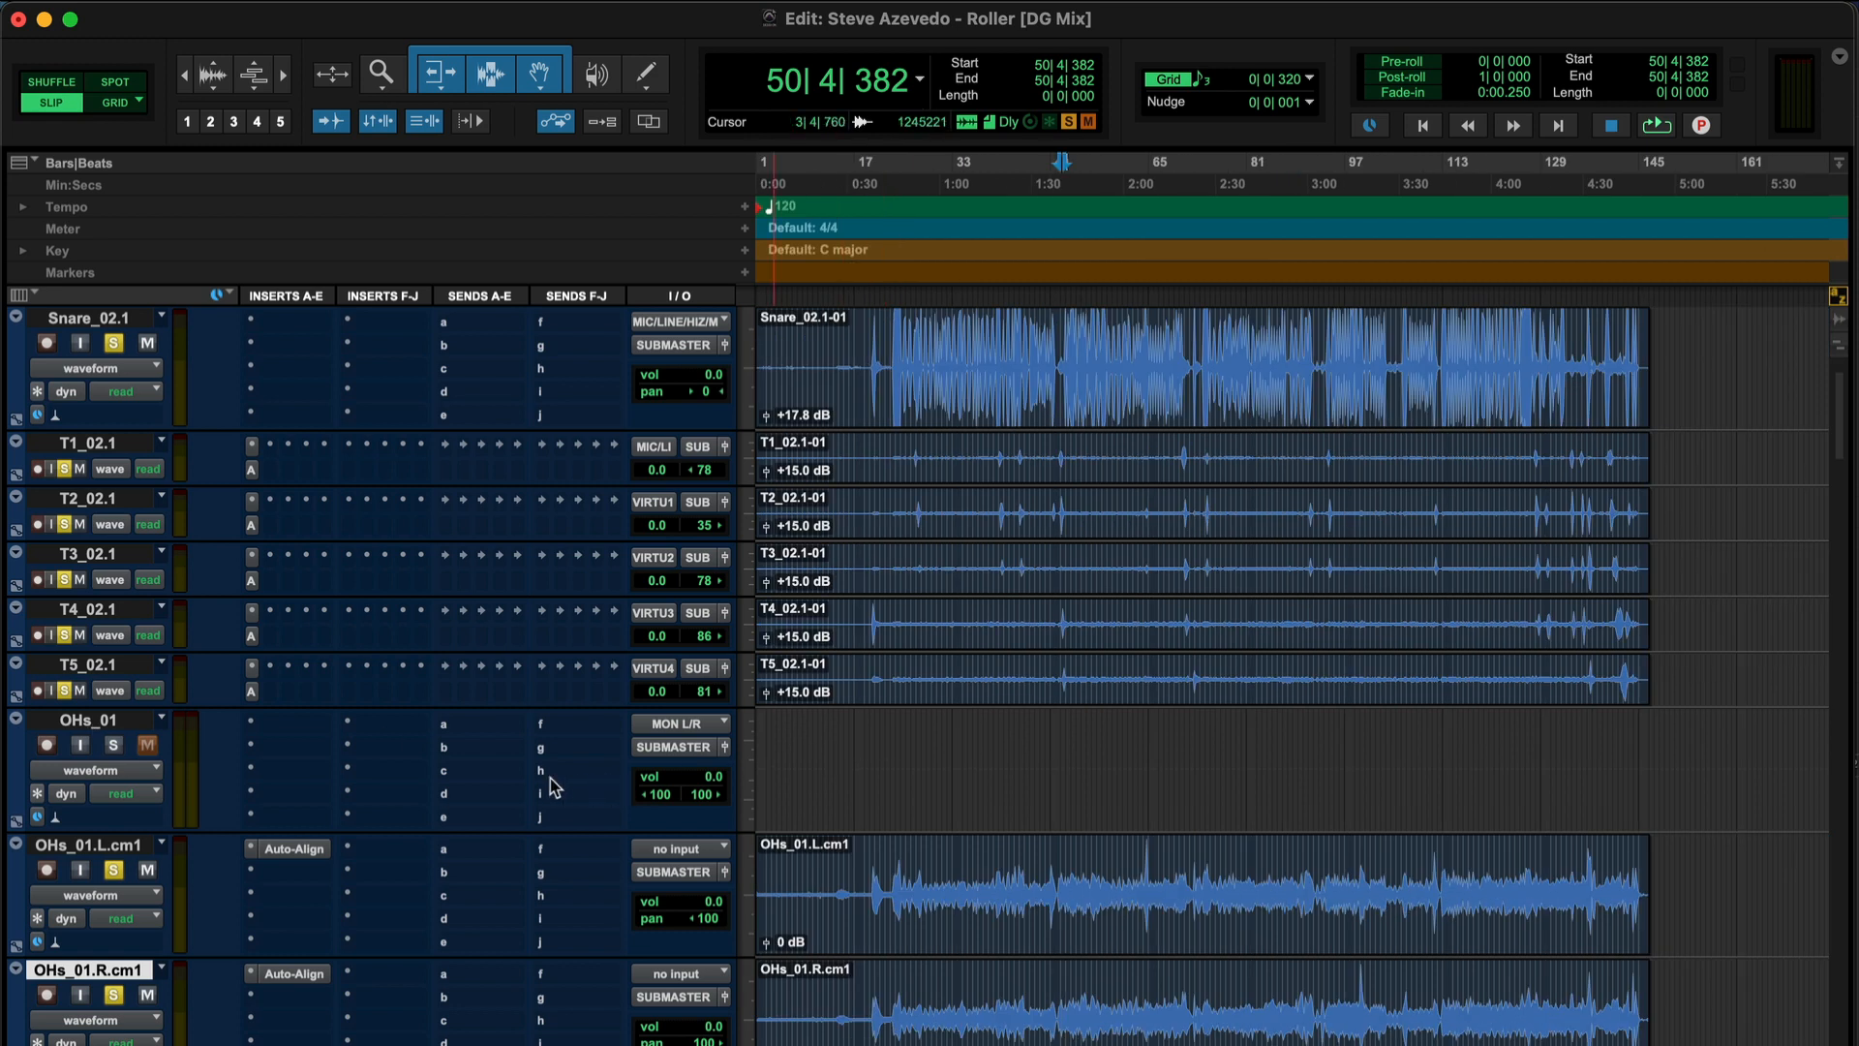
{"action": "left_click", "coordinate": [111, 727]}
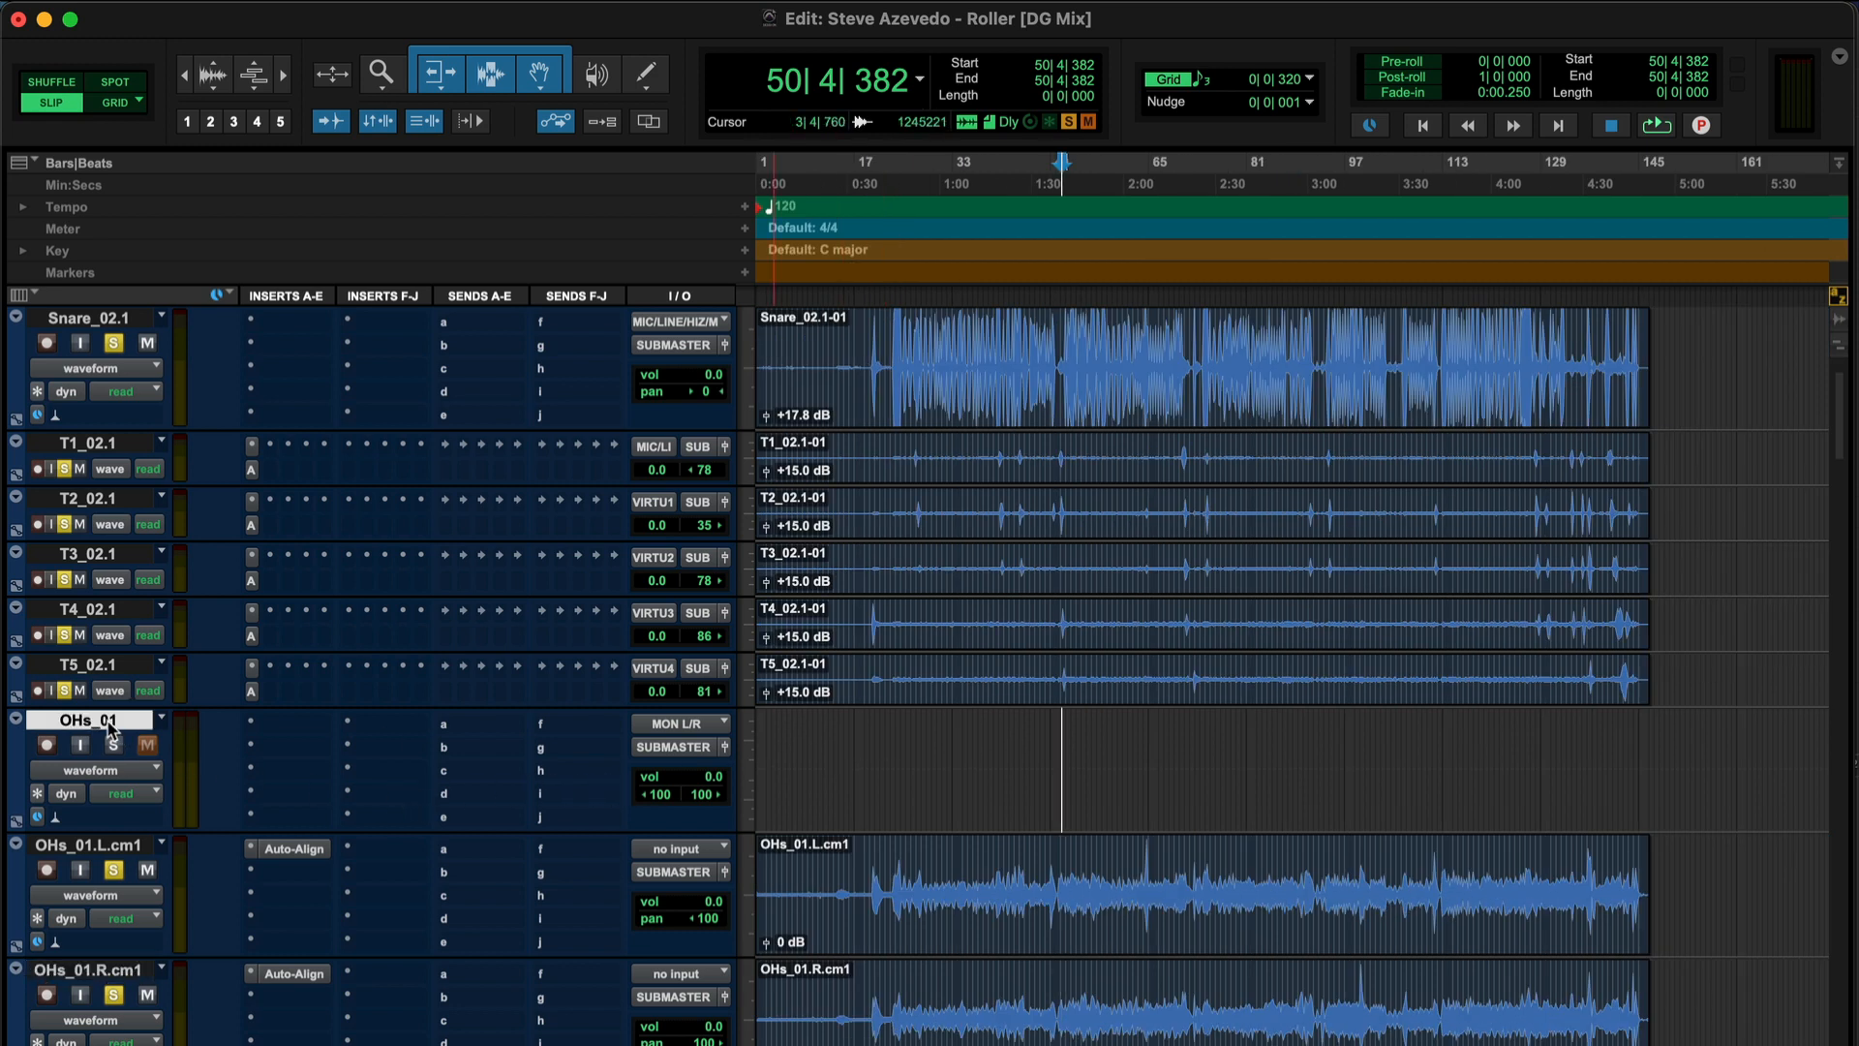
{"action": "left_click", "coordinate": [101, 849]}
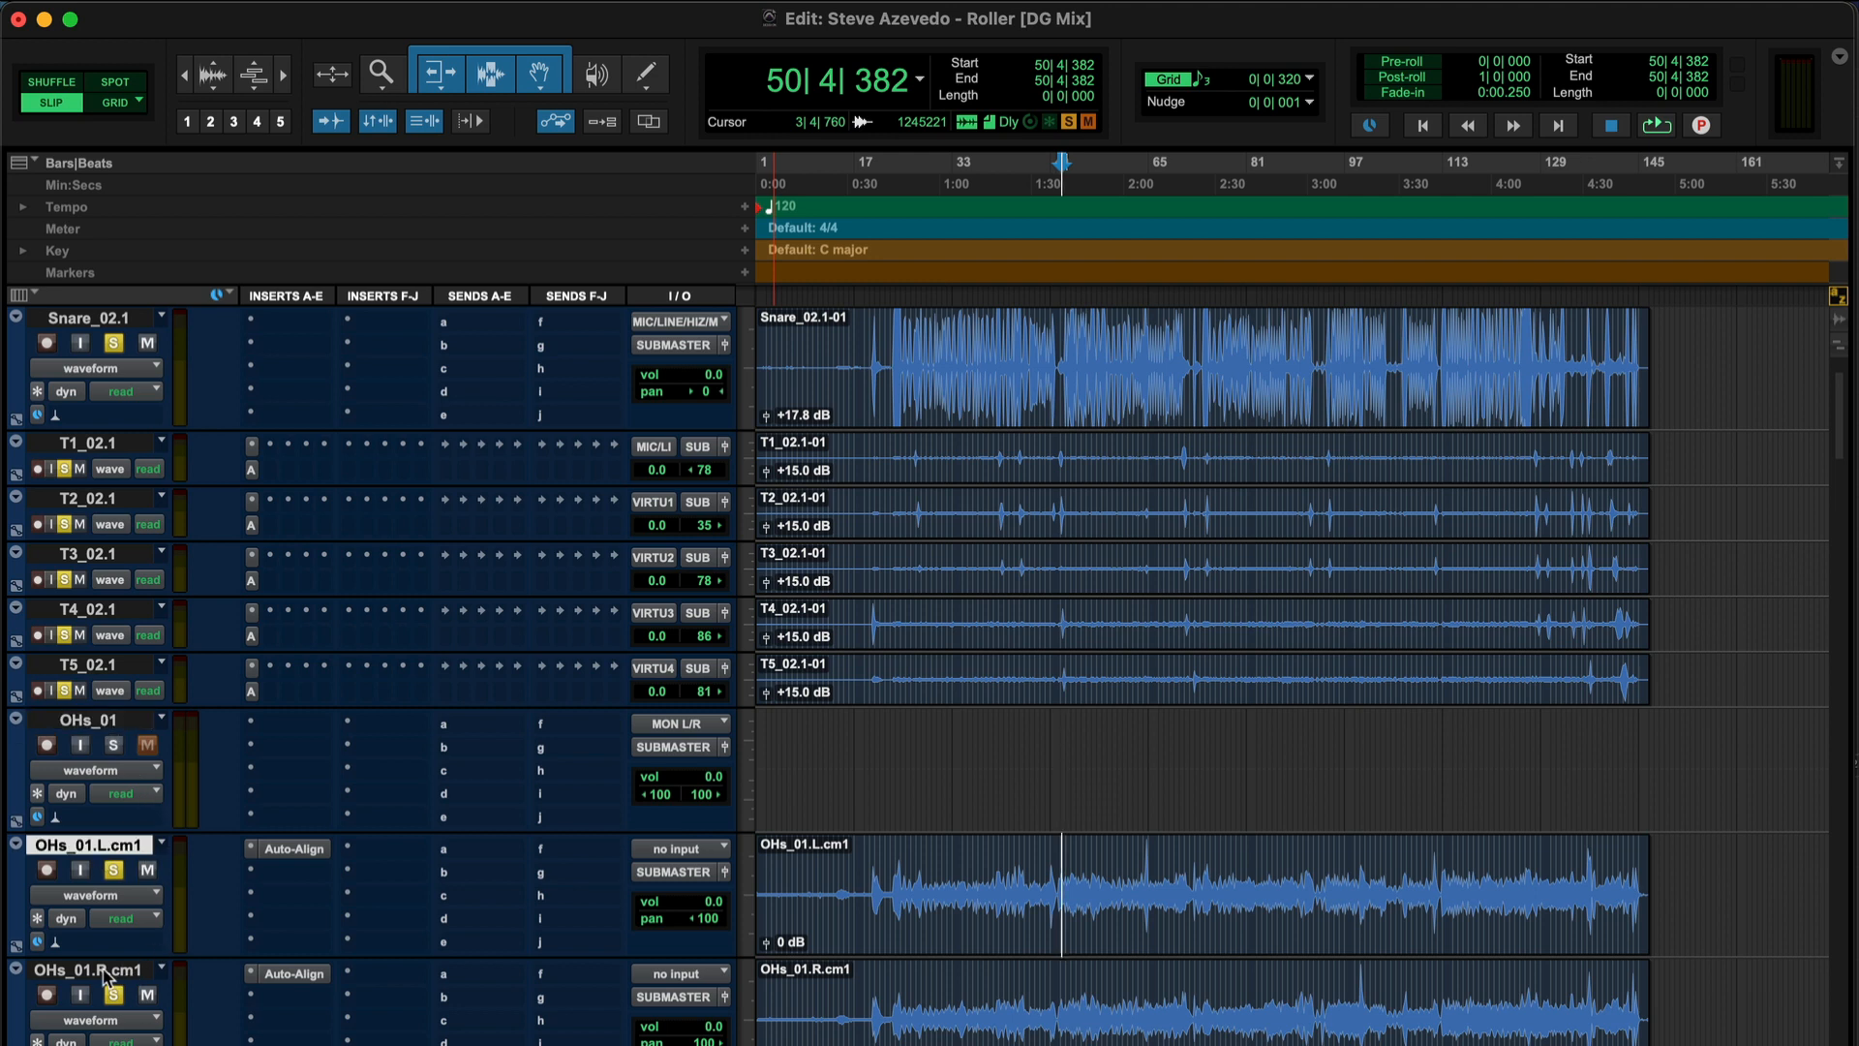
{"action": "left_click", "coordinate": [113, 870], "text": "alt"}
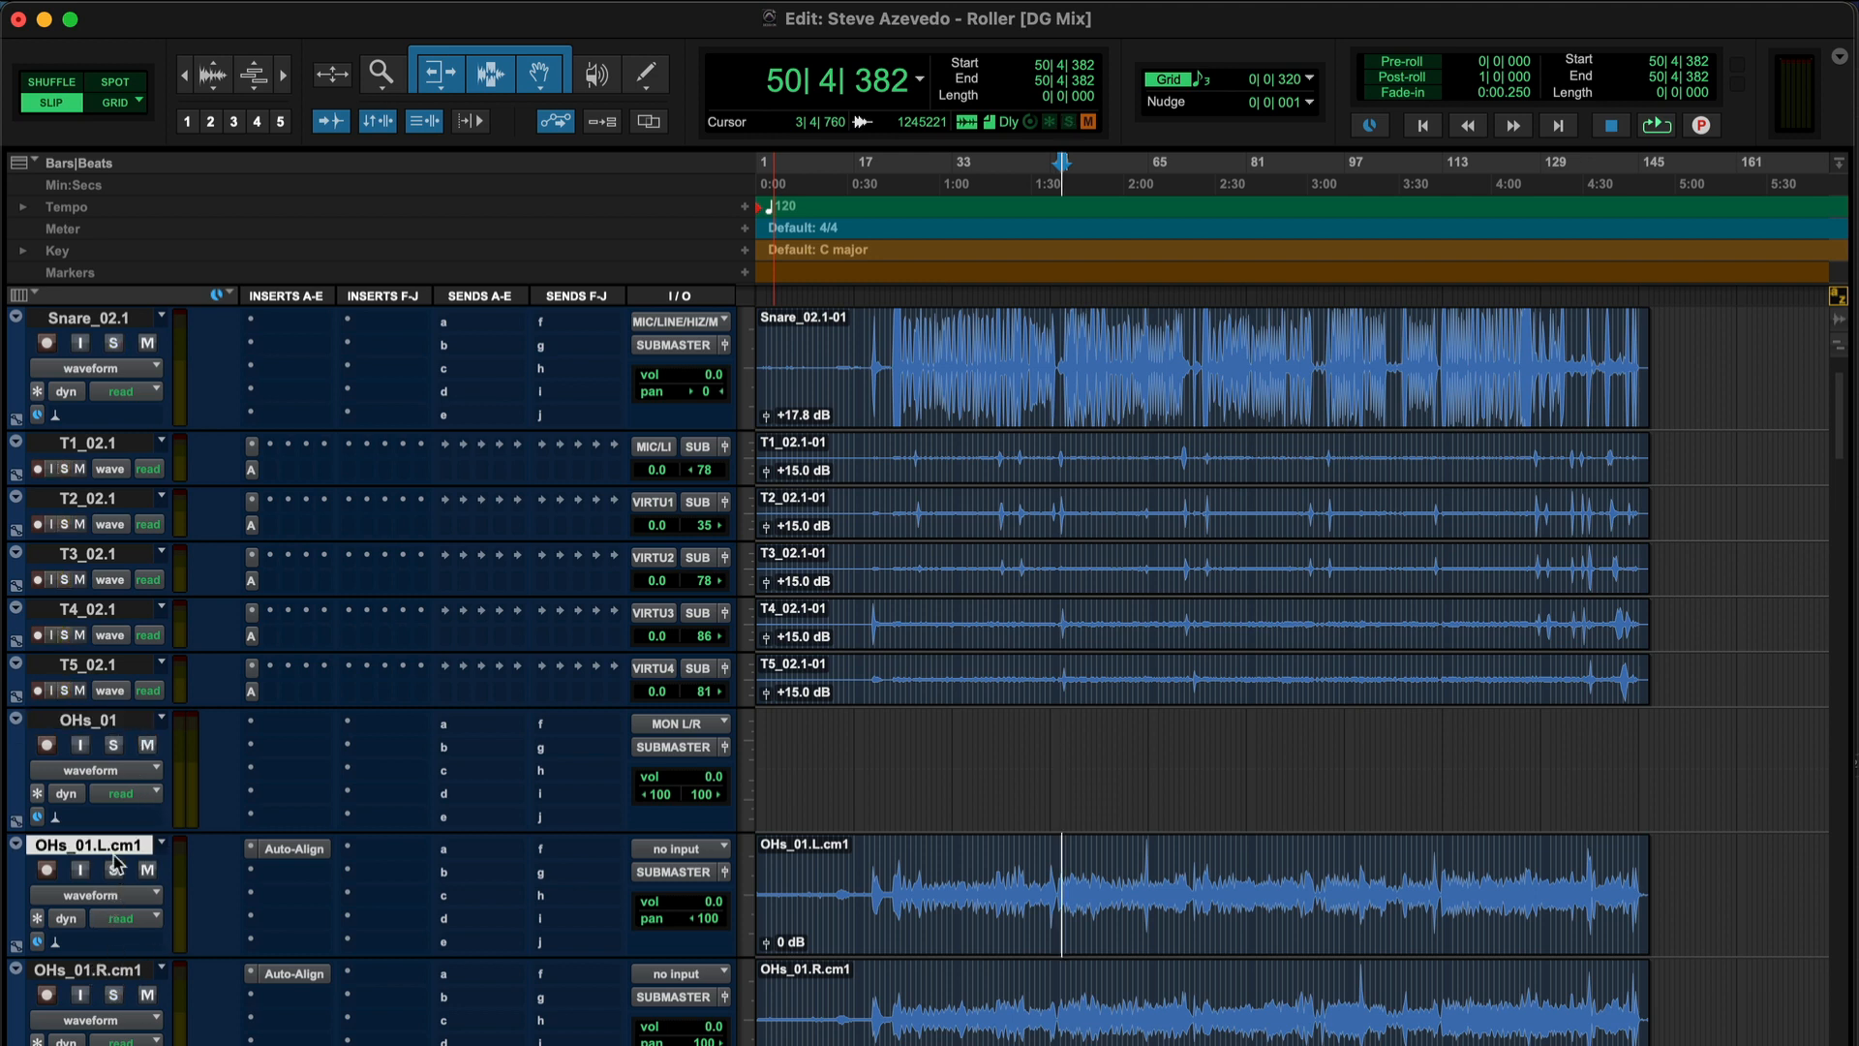
Select OHs_01.L.cm1 and OHs_01.R.cm1, check the left overhead's Auto-Align, and remove the Auto-Align insert from both tracks
{"action": "left_click", "coordinate": [102, 840], "text": "alt"}
{"action": "left_click", "coordinate": [107, 849]}
{"action": "left_click", "coordinate": [110, 971], "text": "shift"}
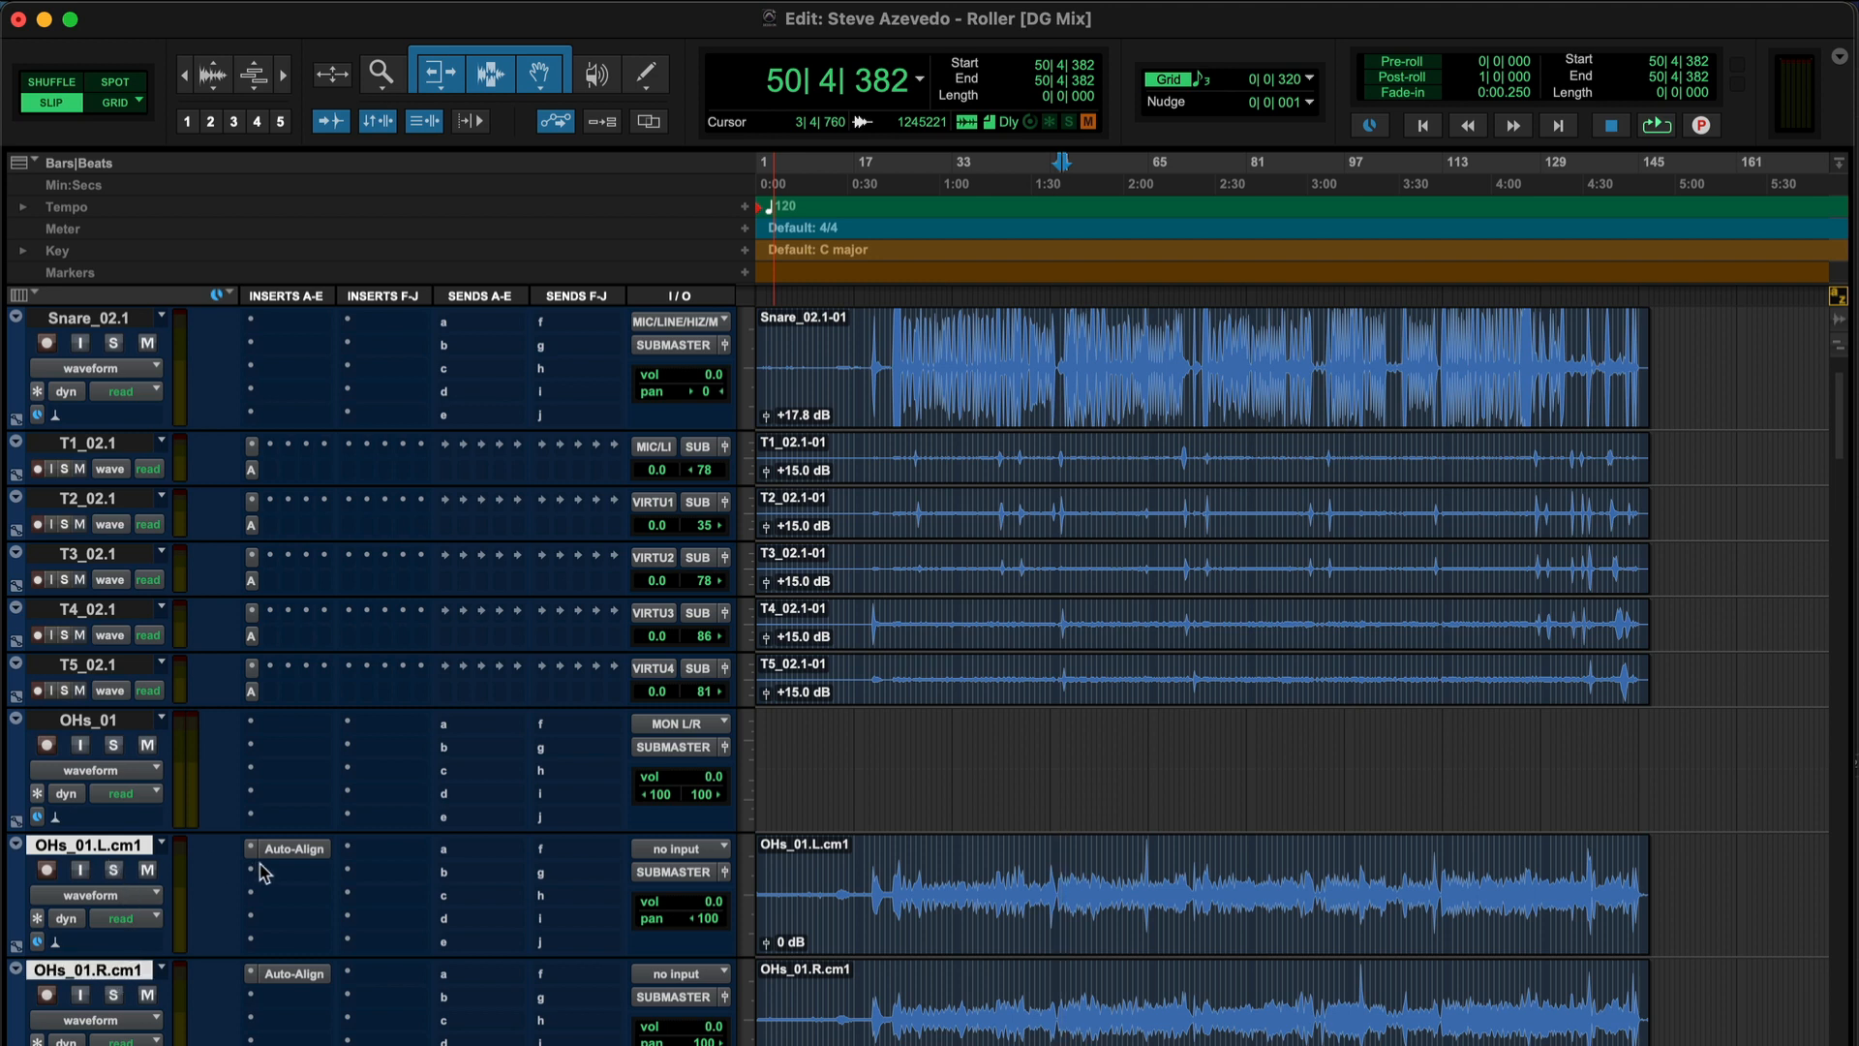
{"action": "left_click", "coordinate": [289, 850]}
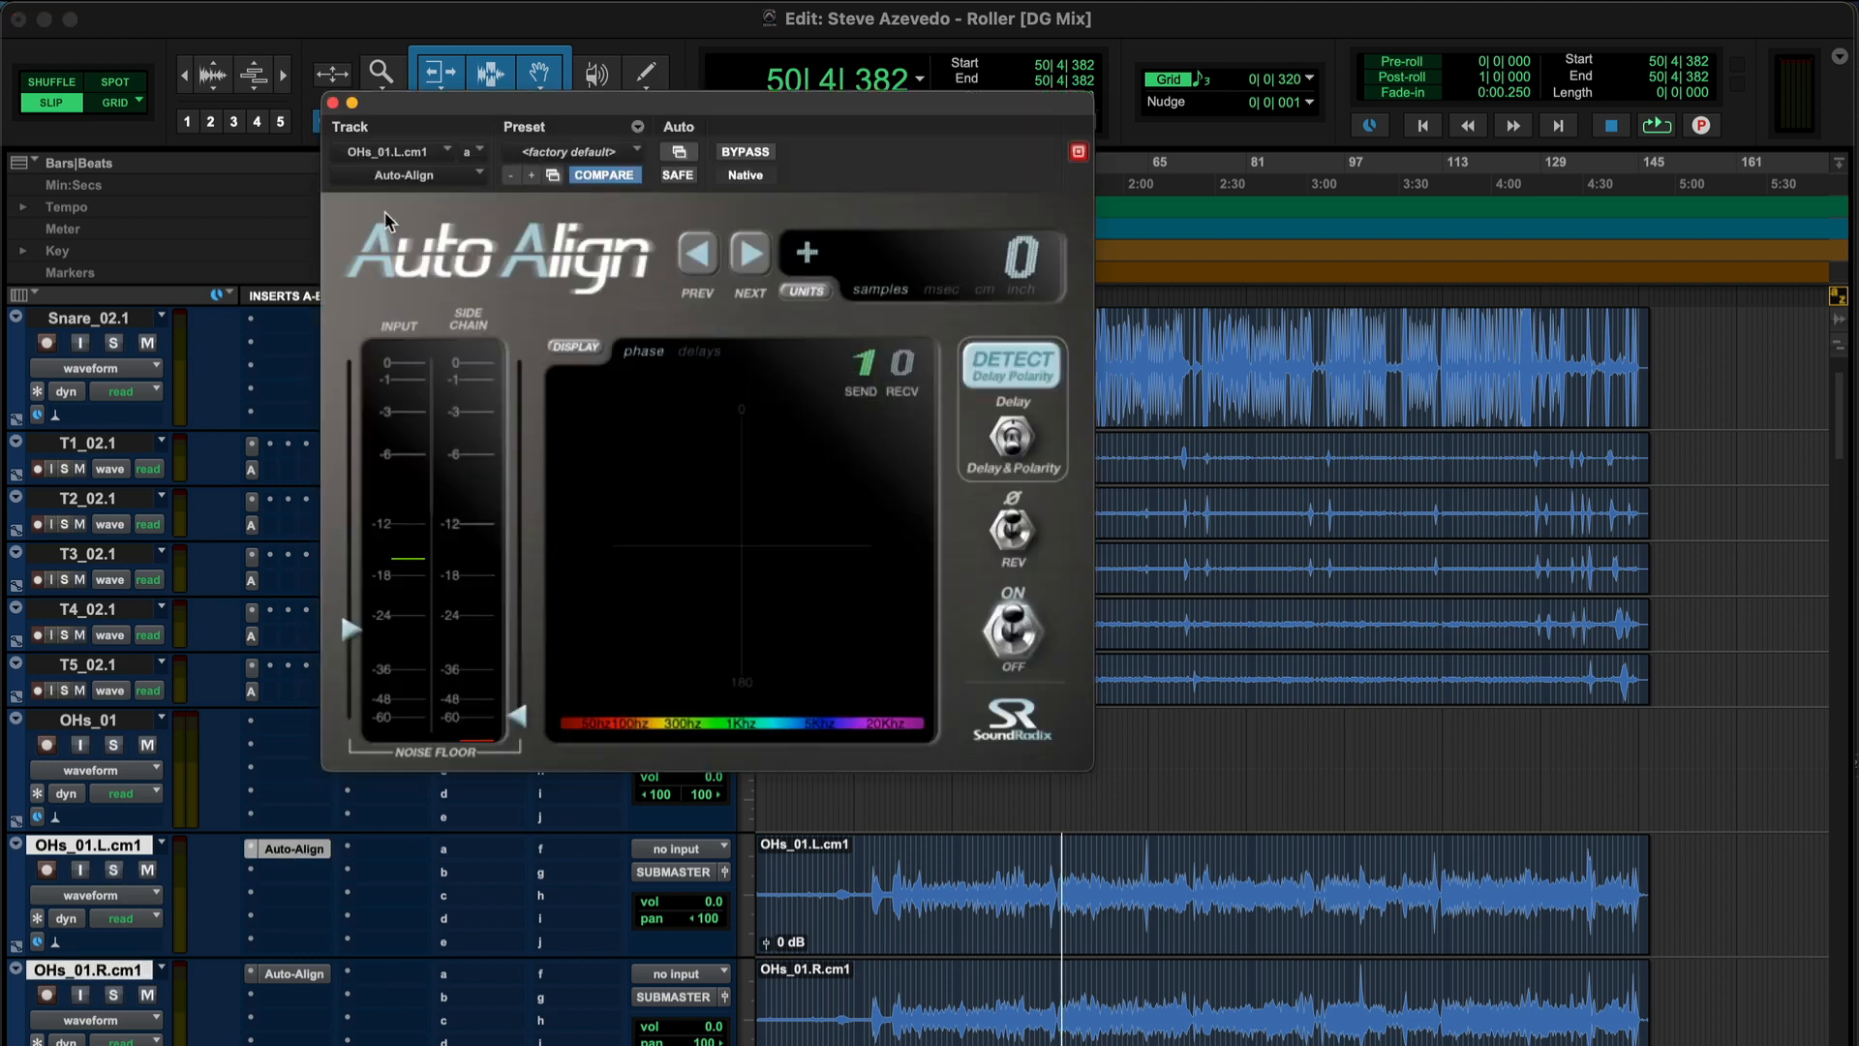
{"action": "left_click", "coordinate": [332, 103]}
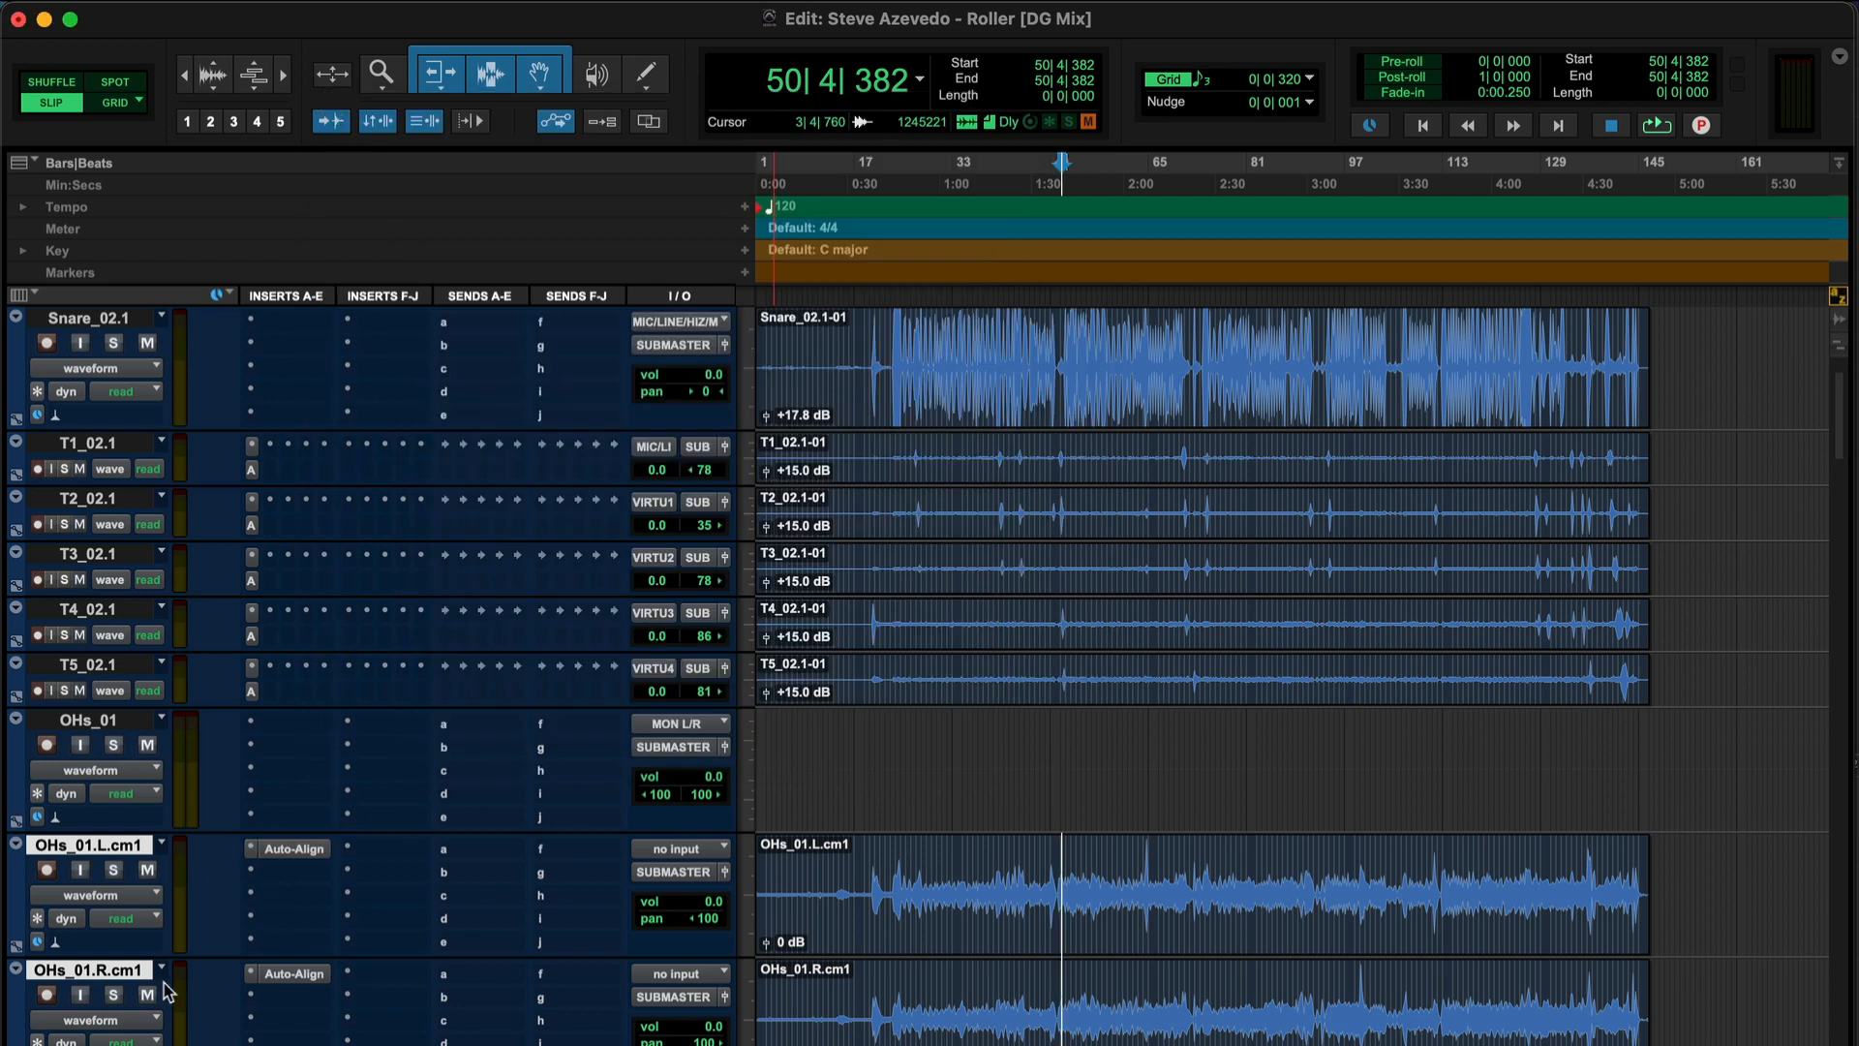
{"action": "left_click", "coordinate": [254, 852]}
{"action": "left_click", "coordinate": [311, 699]}
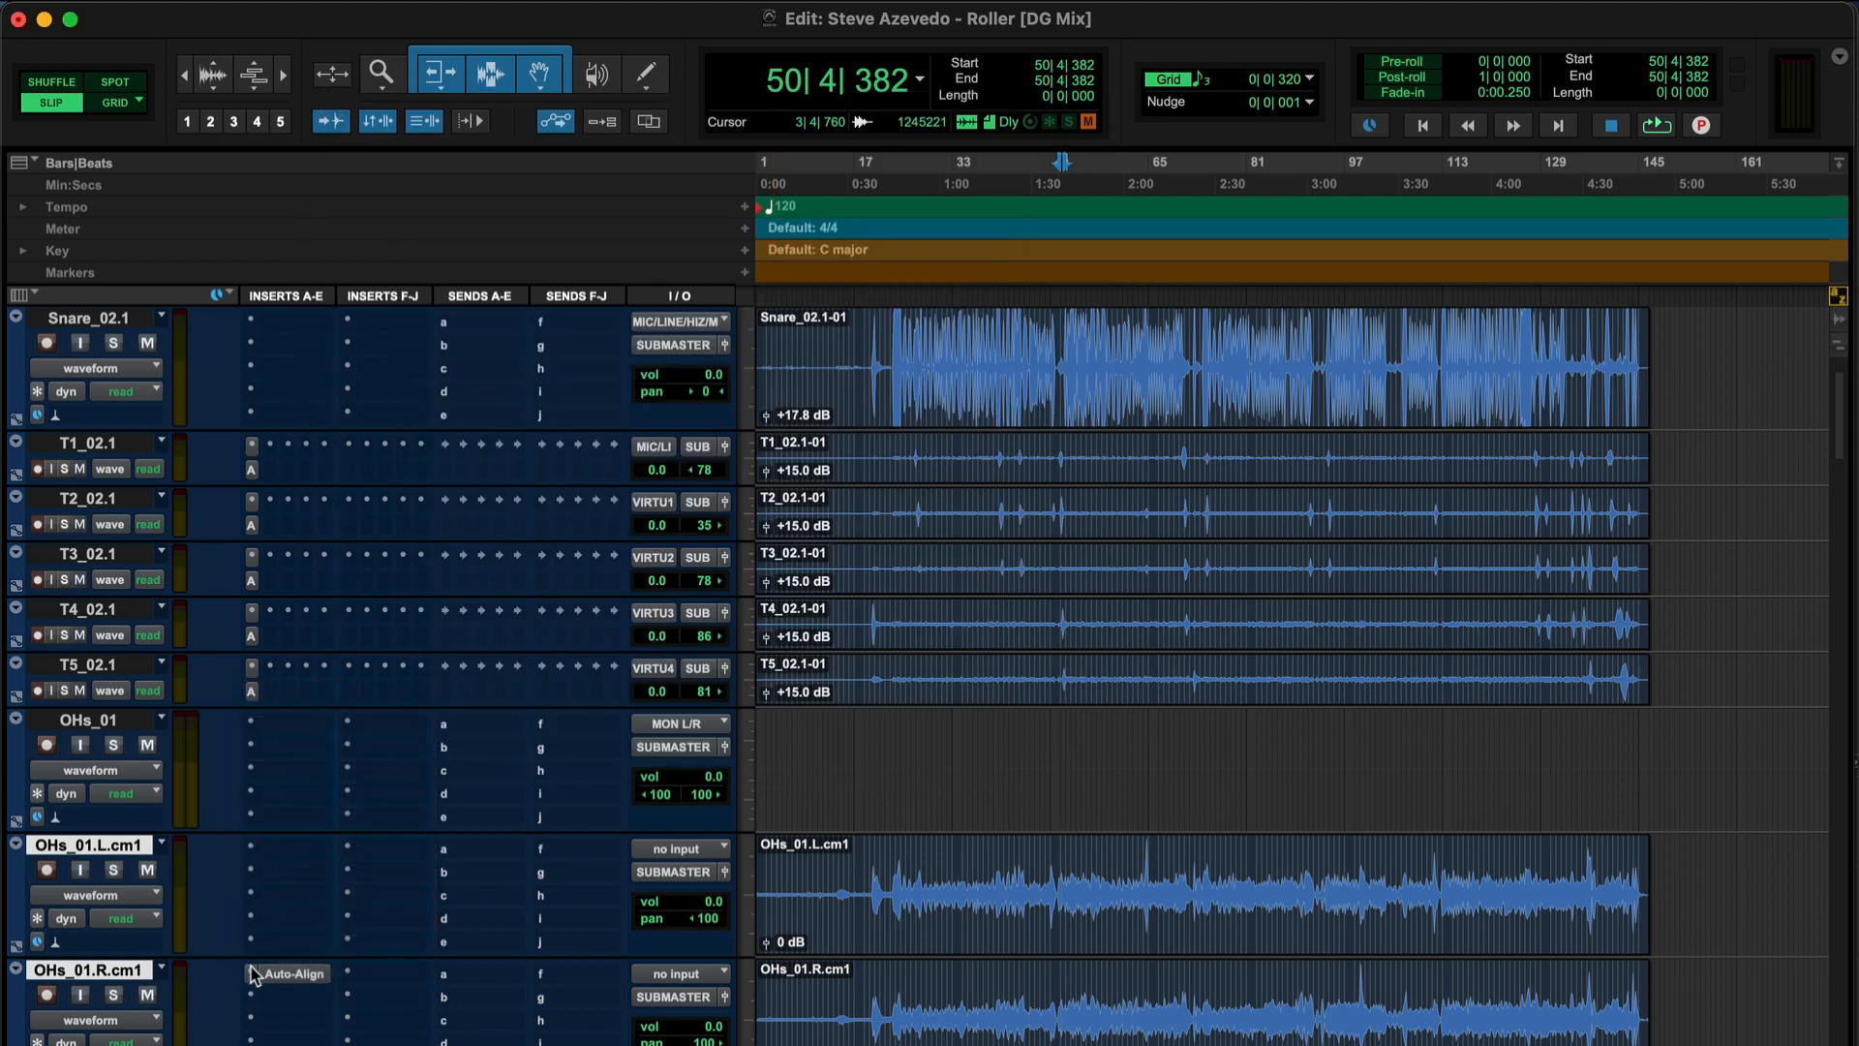
{"action": "left_click", "coordinate": [254, 974]}
{"action": "left_click", "coordinate": [290, 819]}
Move the full left and right committed overhead clips together onto the stereo OHs_01 track, and keep that track selected
{"action": "double_click", "coordinate": [1041, 865]}
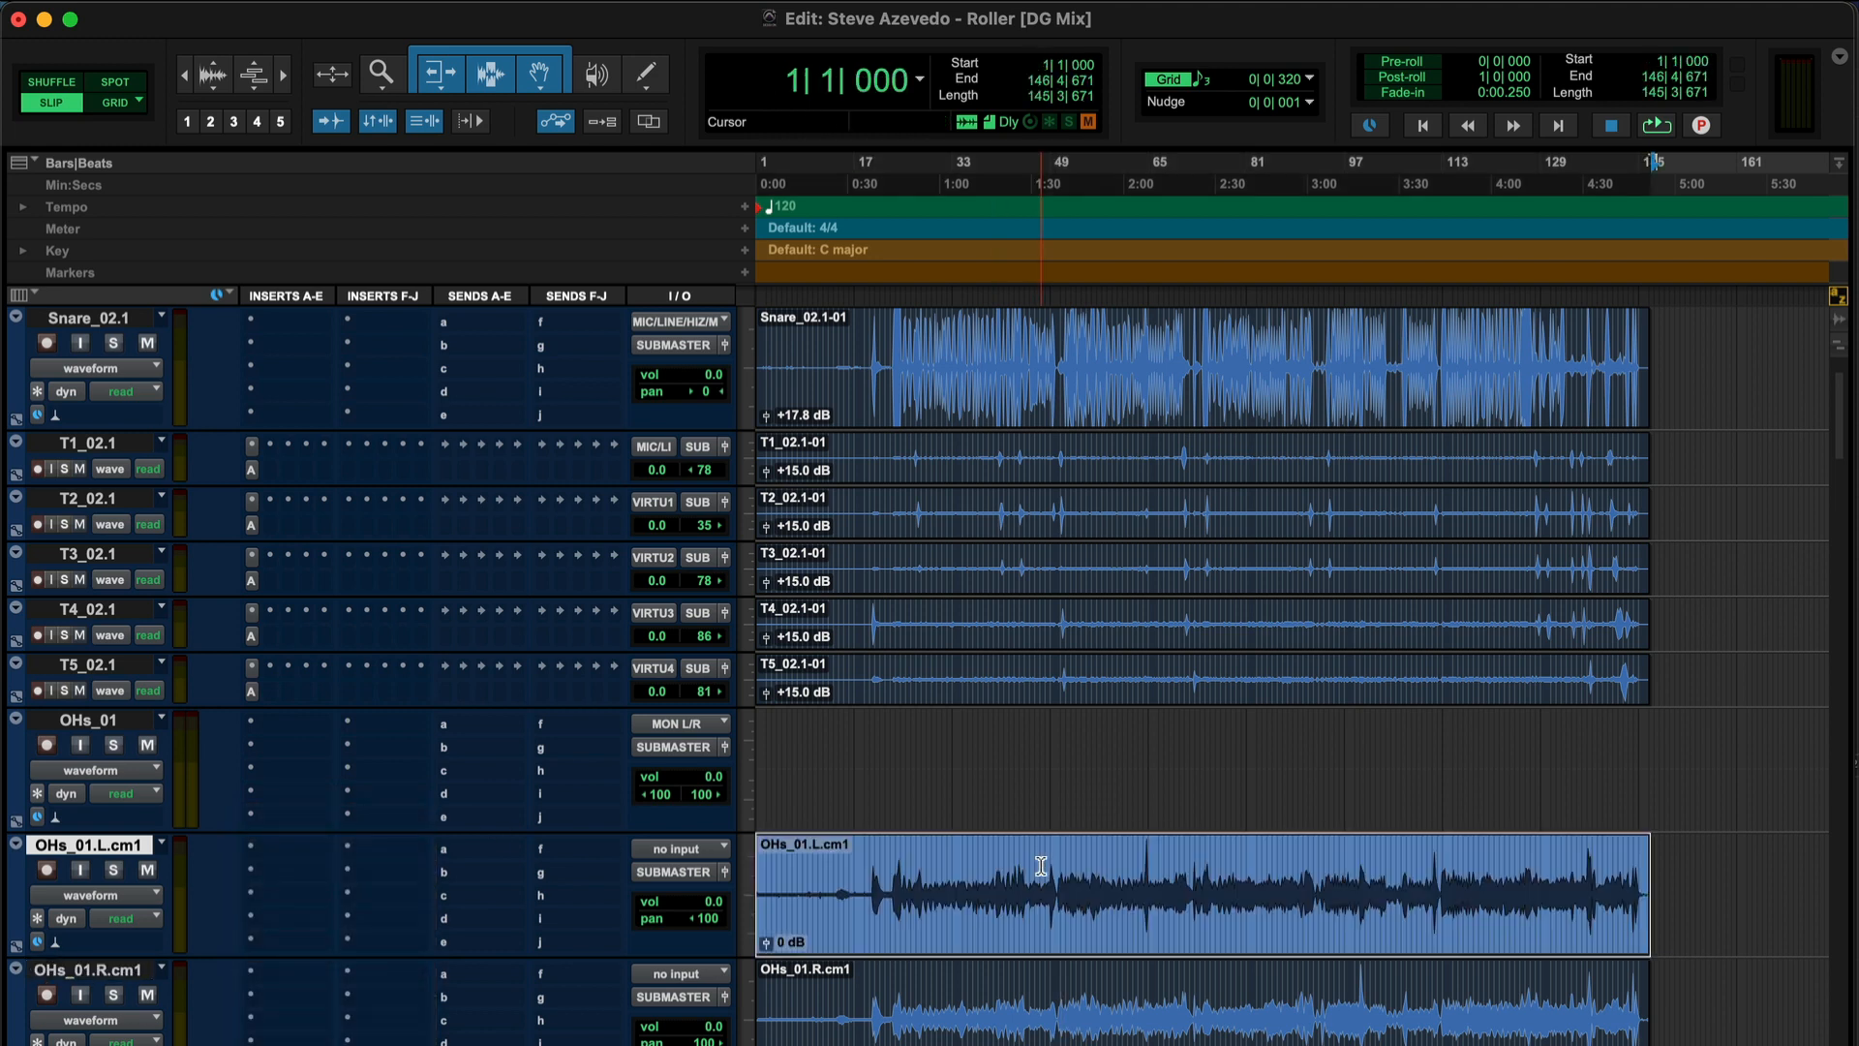
{"action": "key", "text": "shift+semicolon"}
{"action": "left_click_drag", "start_coordinate": [968, 921], "coordinate": [955, 781]}
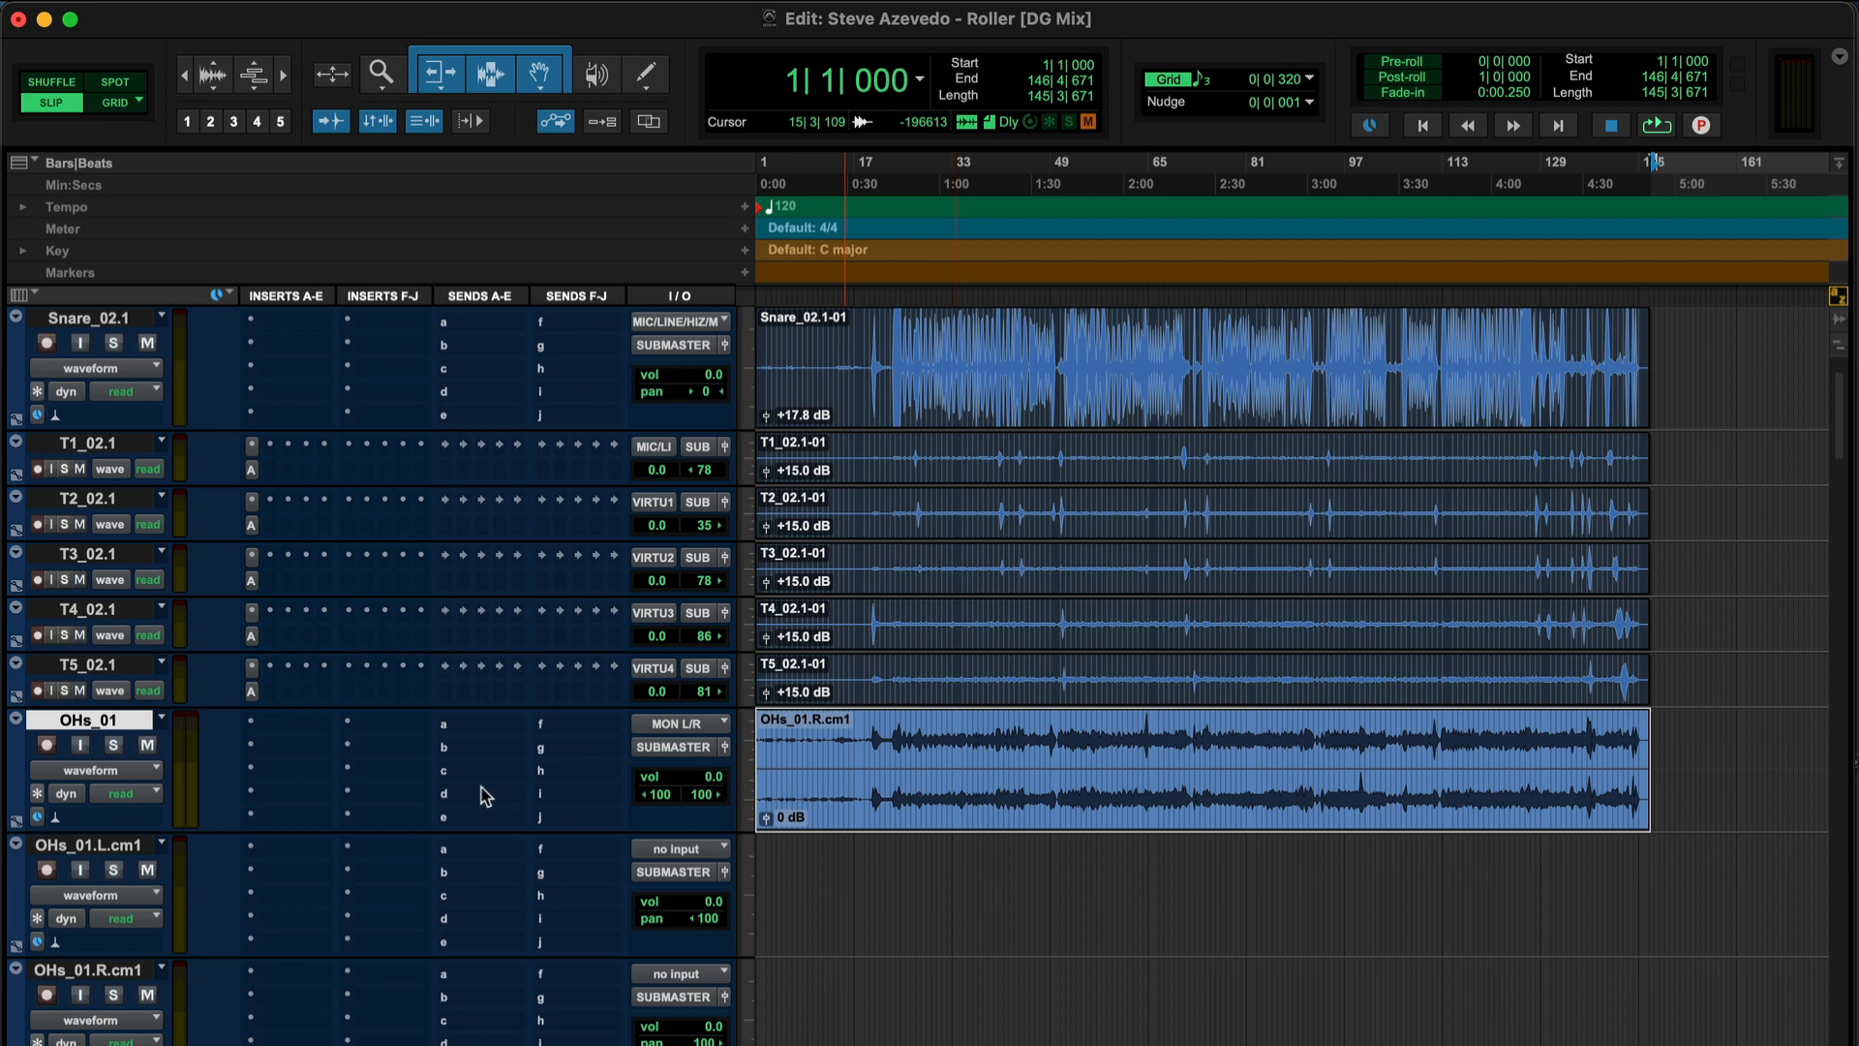
{"action": "scroll", "coordinate": [361, 796], "scroll_direction": "up", "scroll_amount": 2}
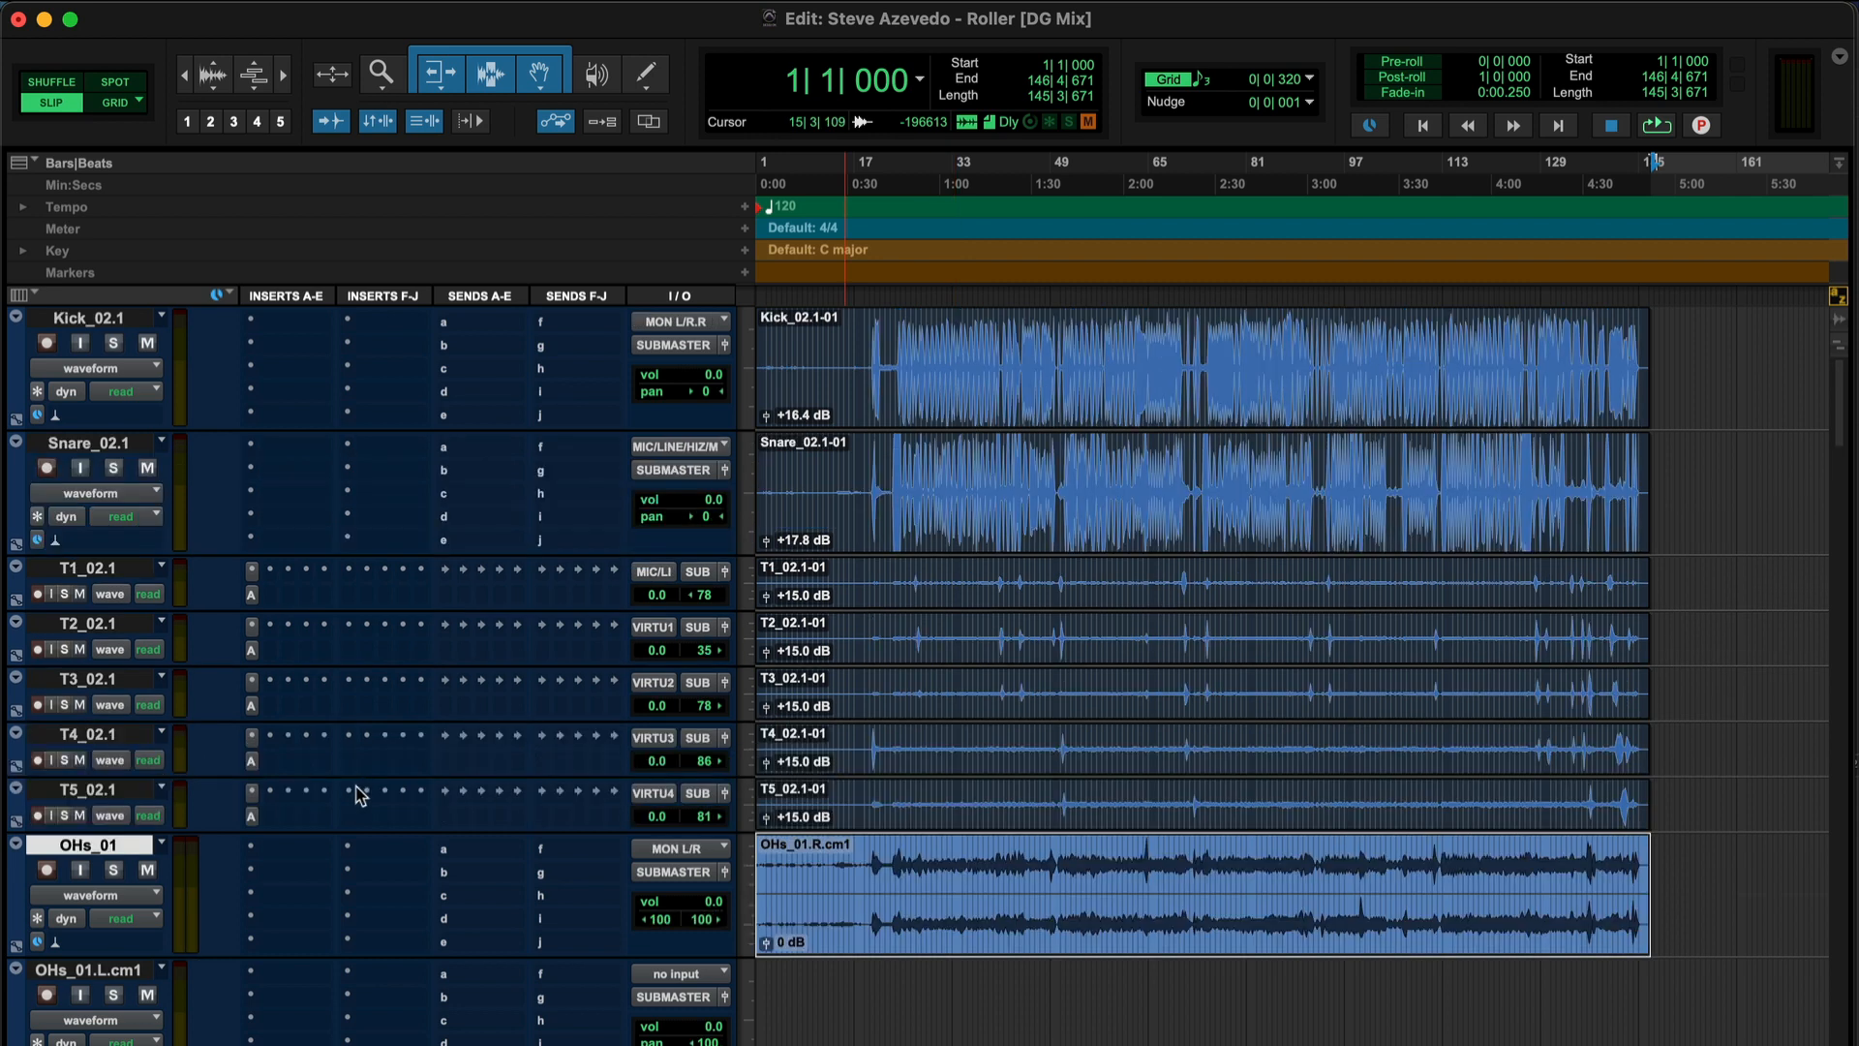
{"action": "left_click", "coordinate": [109, 322]}
{"action": "left_click", "coordinate": [105, 849]}
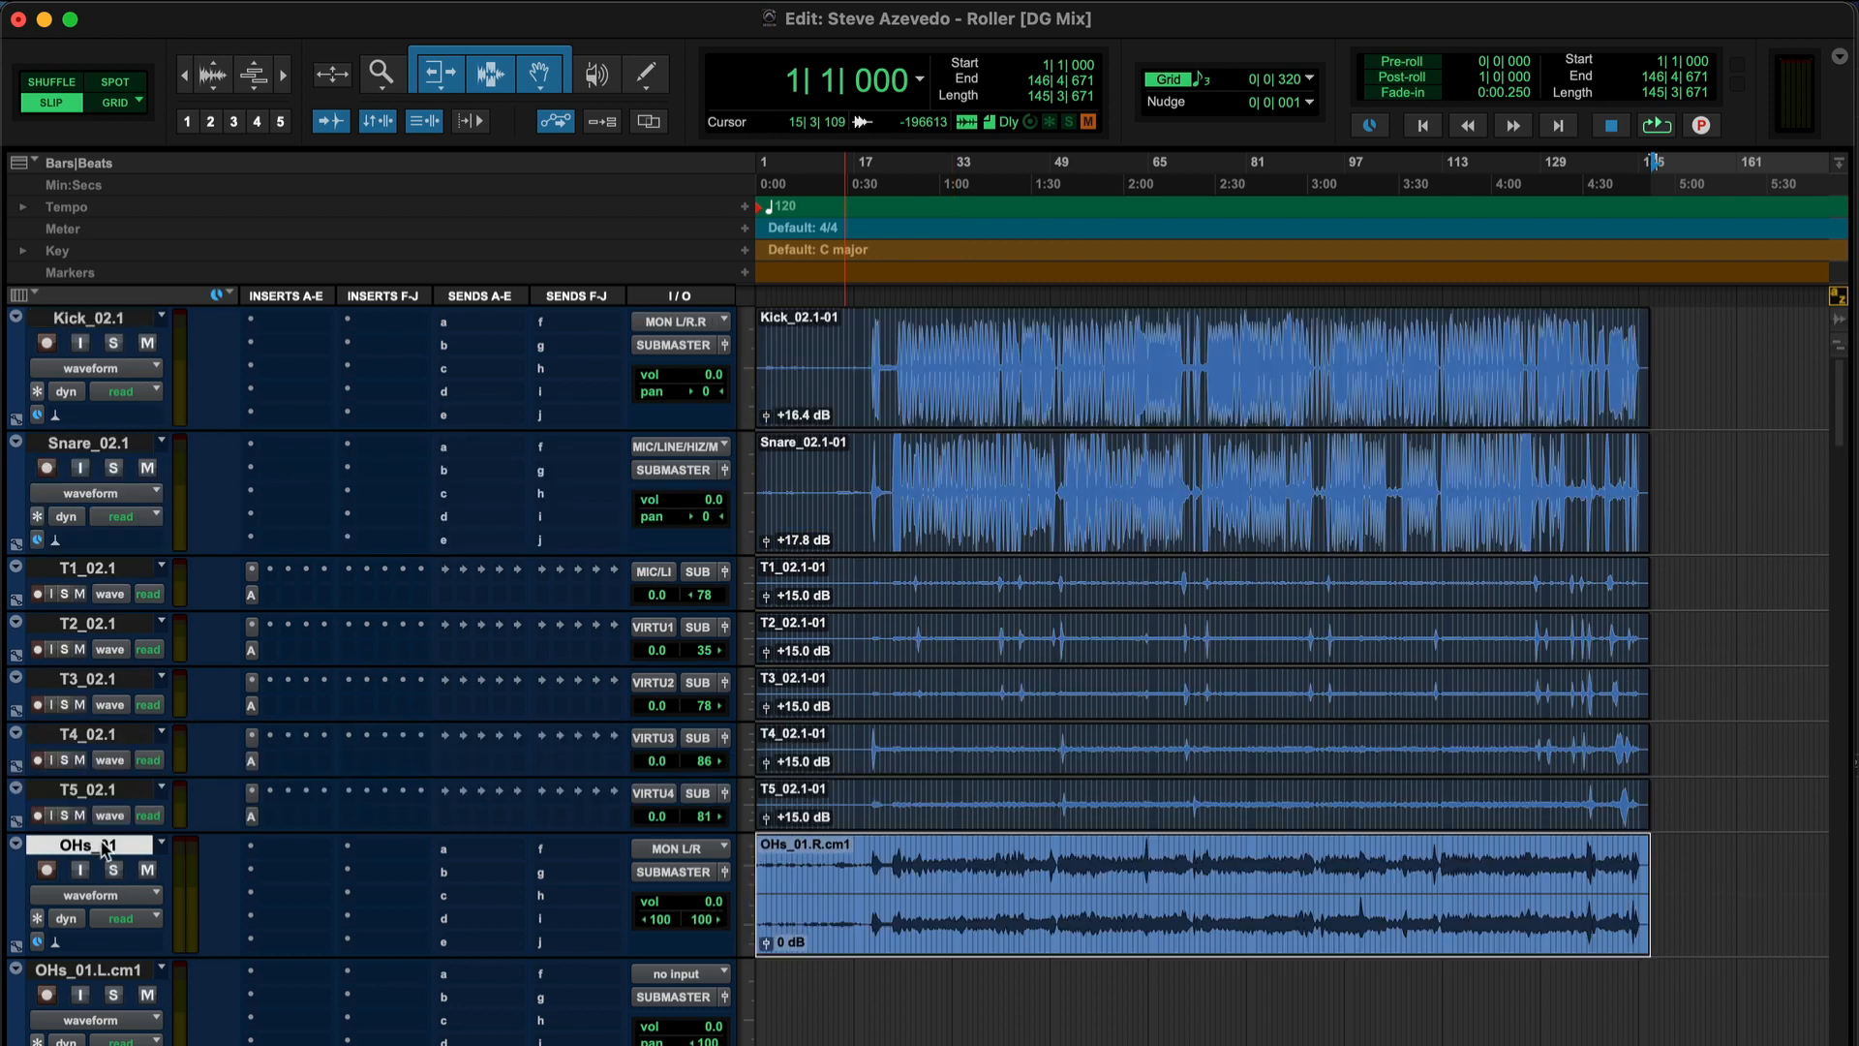
Insert Auto-Align (stereo) on the OHs_01 track and set it to send on channel 1
{"action": "left_click", "coordinate": [253, 852]}
{"action": "type", "text": "auto"}
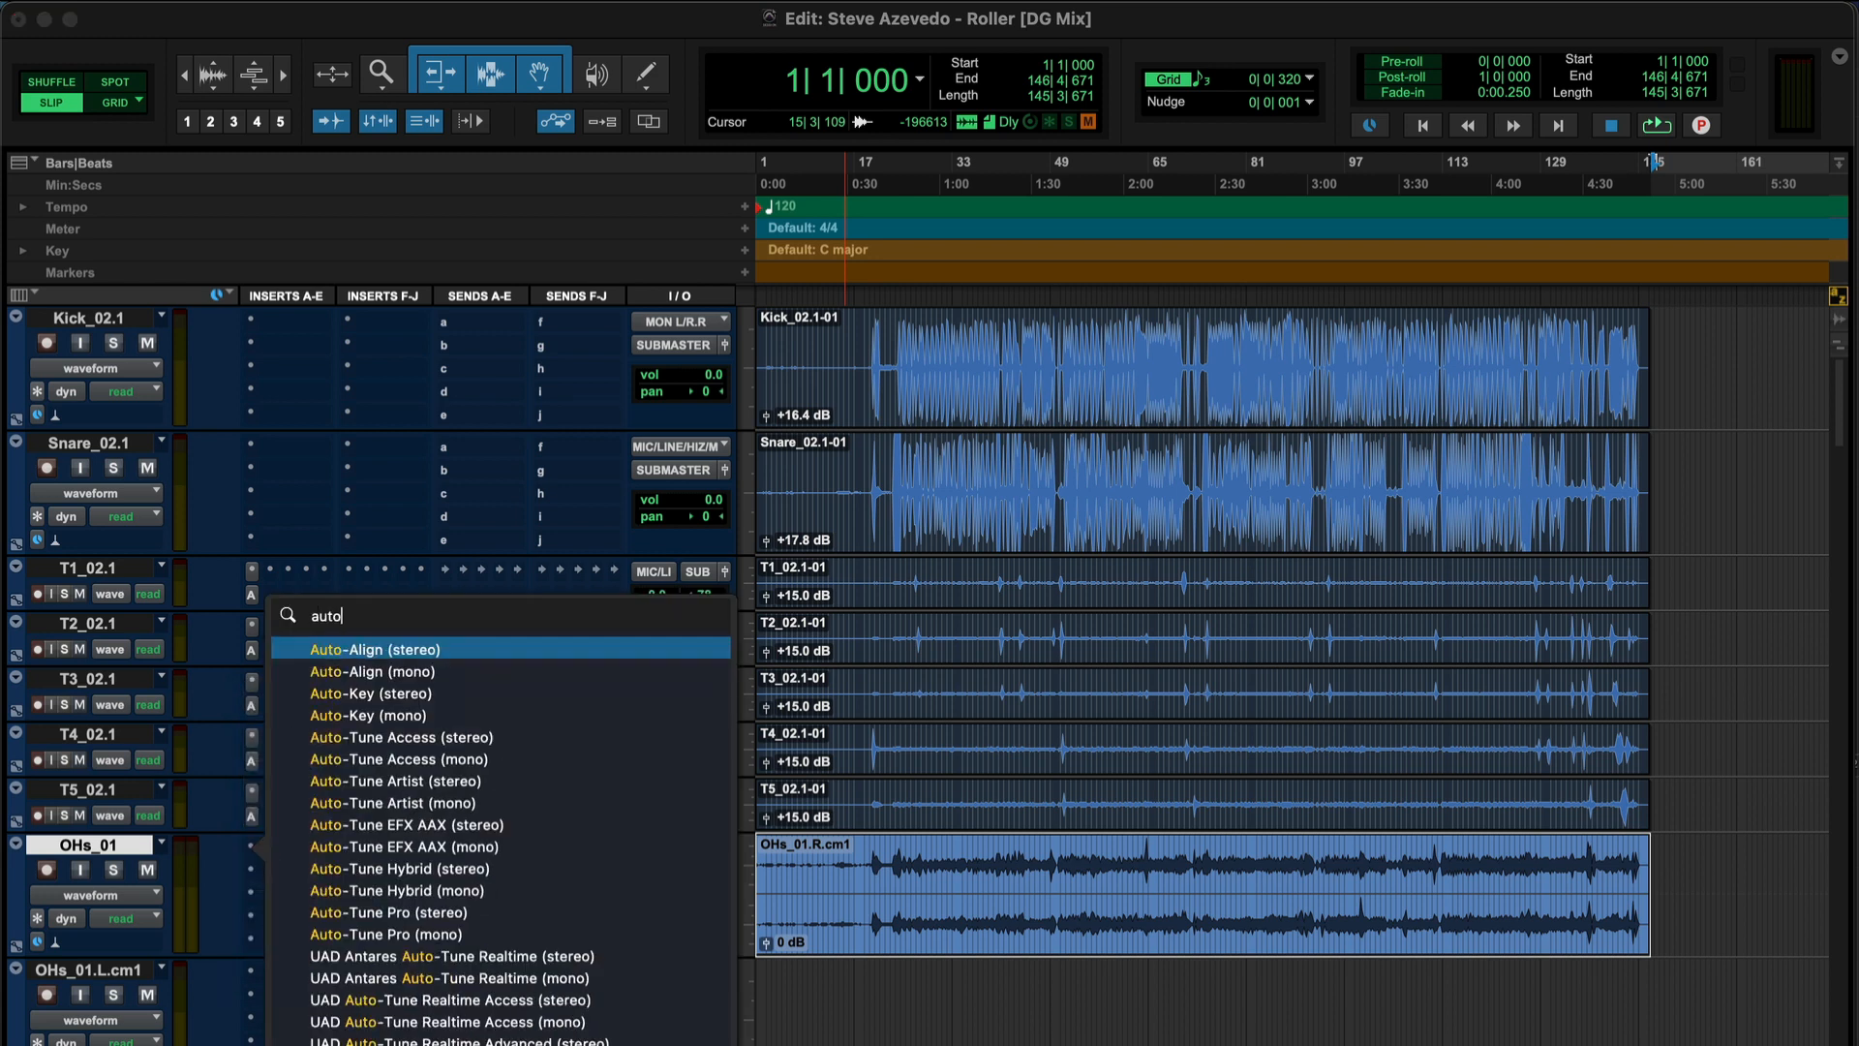
{"action": "key", "text": "Return"}
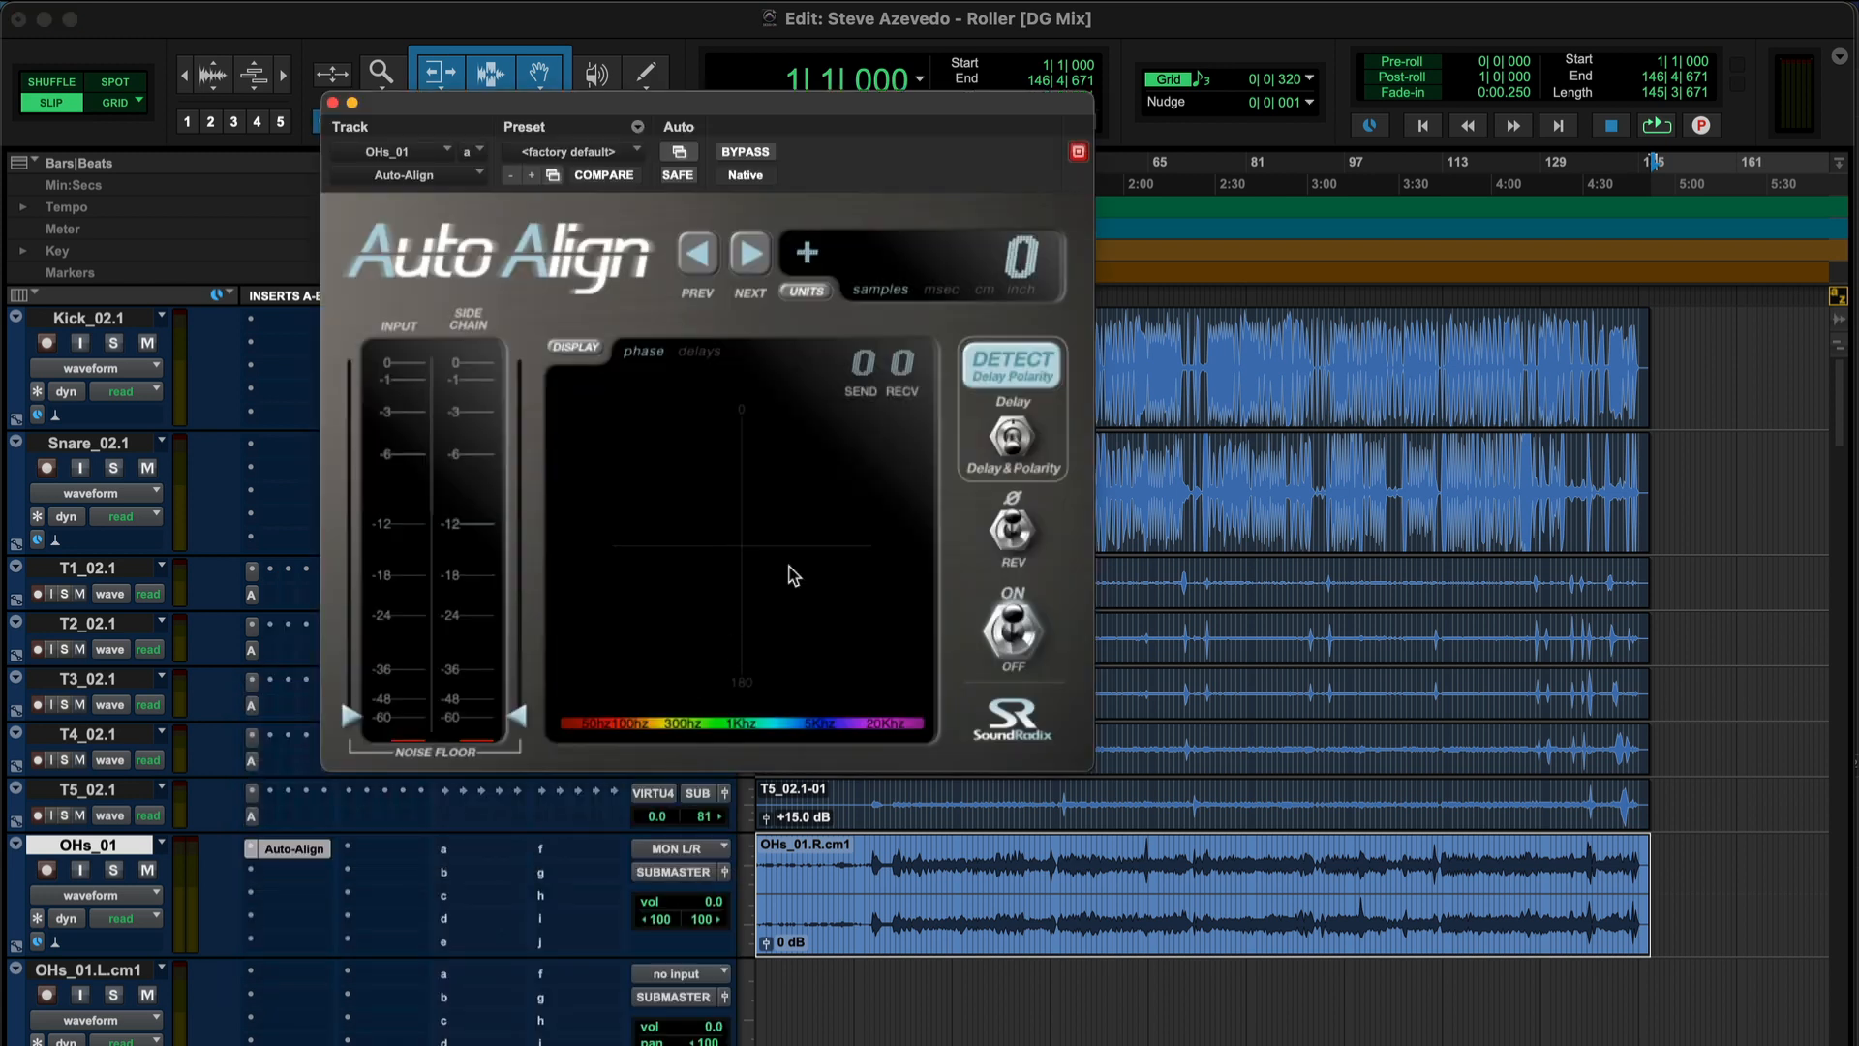
{"action": "left_click", "coordinate": [860, 371]}
Solo OHs_01, play from around bar 39, raise its Auto-Align input noise floor to about -24 dB, and close the plug-in
{"action": "key", "text": "space"}
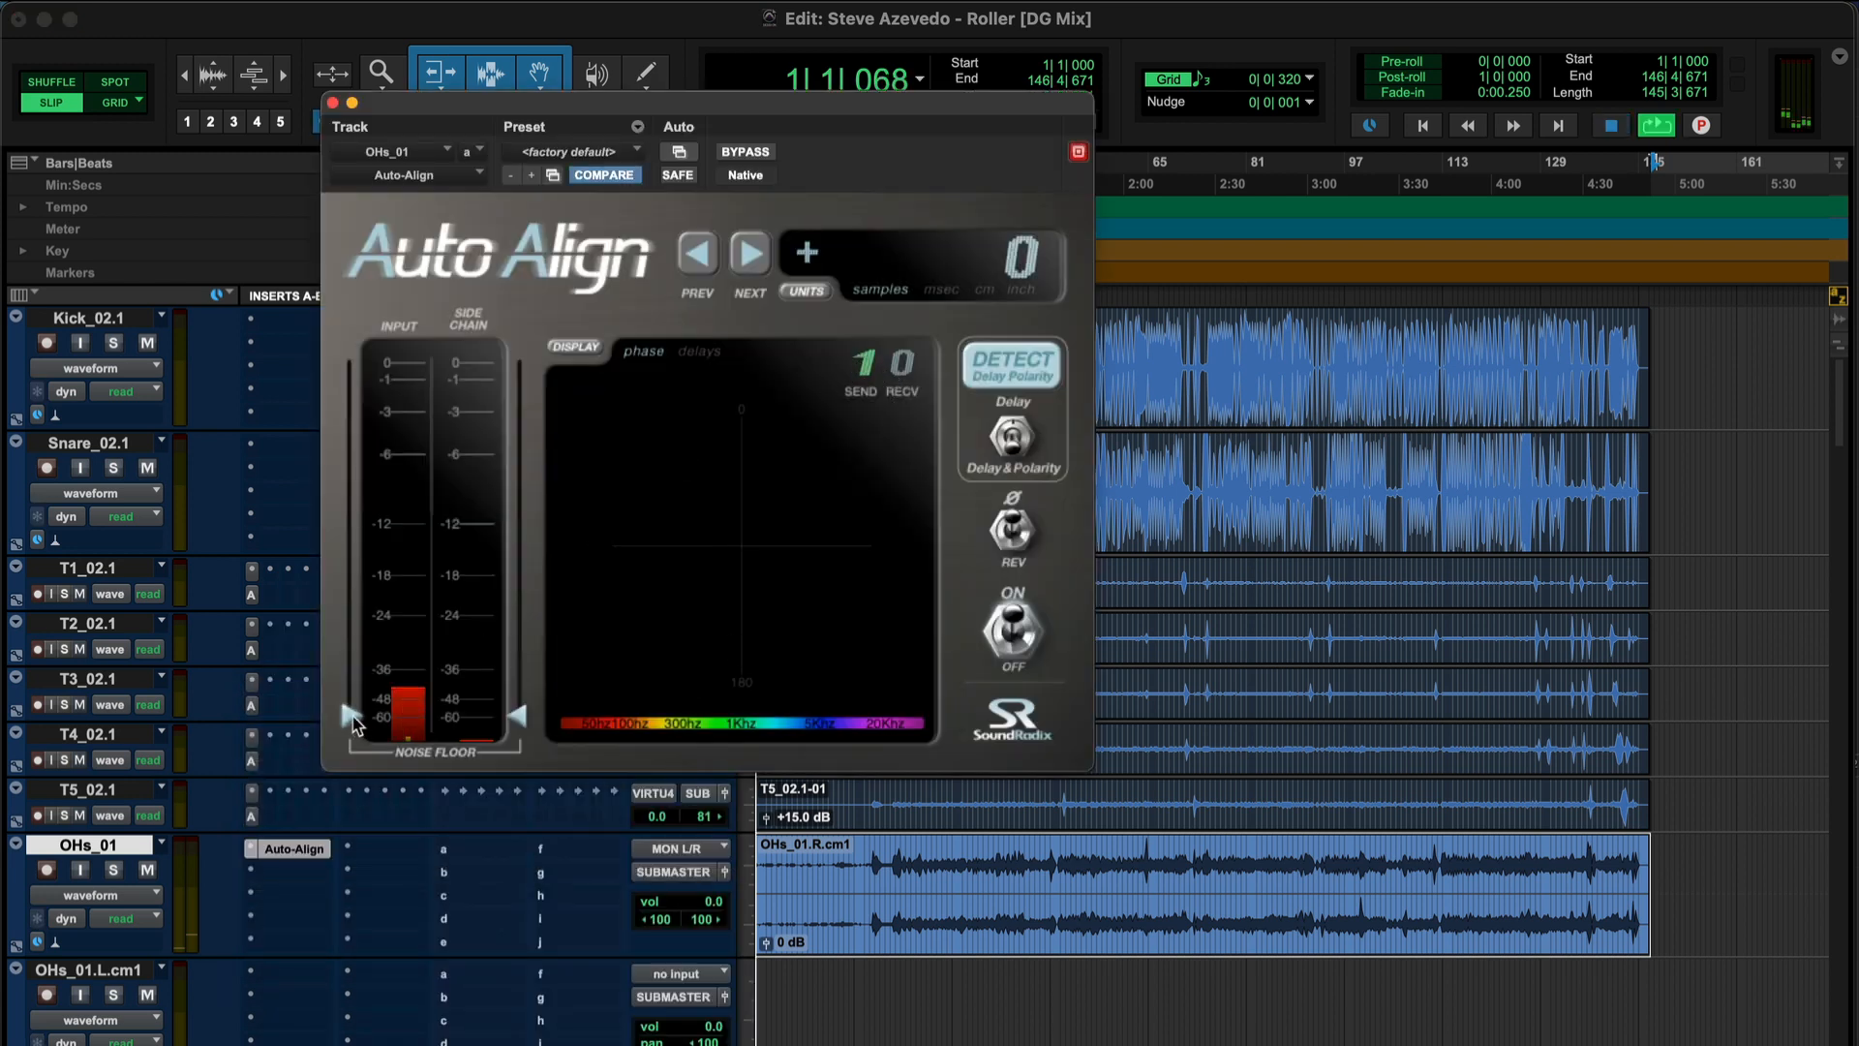
{"action": "key", "text": "space"}
{"action": "left_click", "coordinate": [995, 892]}
{"action": "key", "text": "shift+s"}
{"action": "key", "text": "space"}
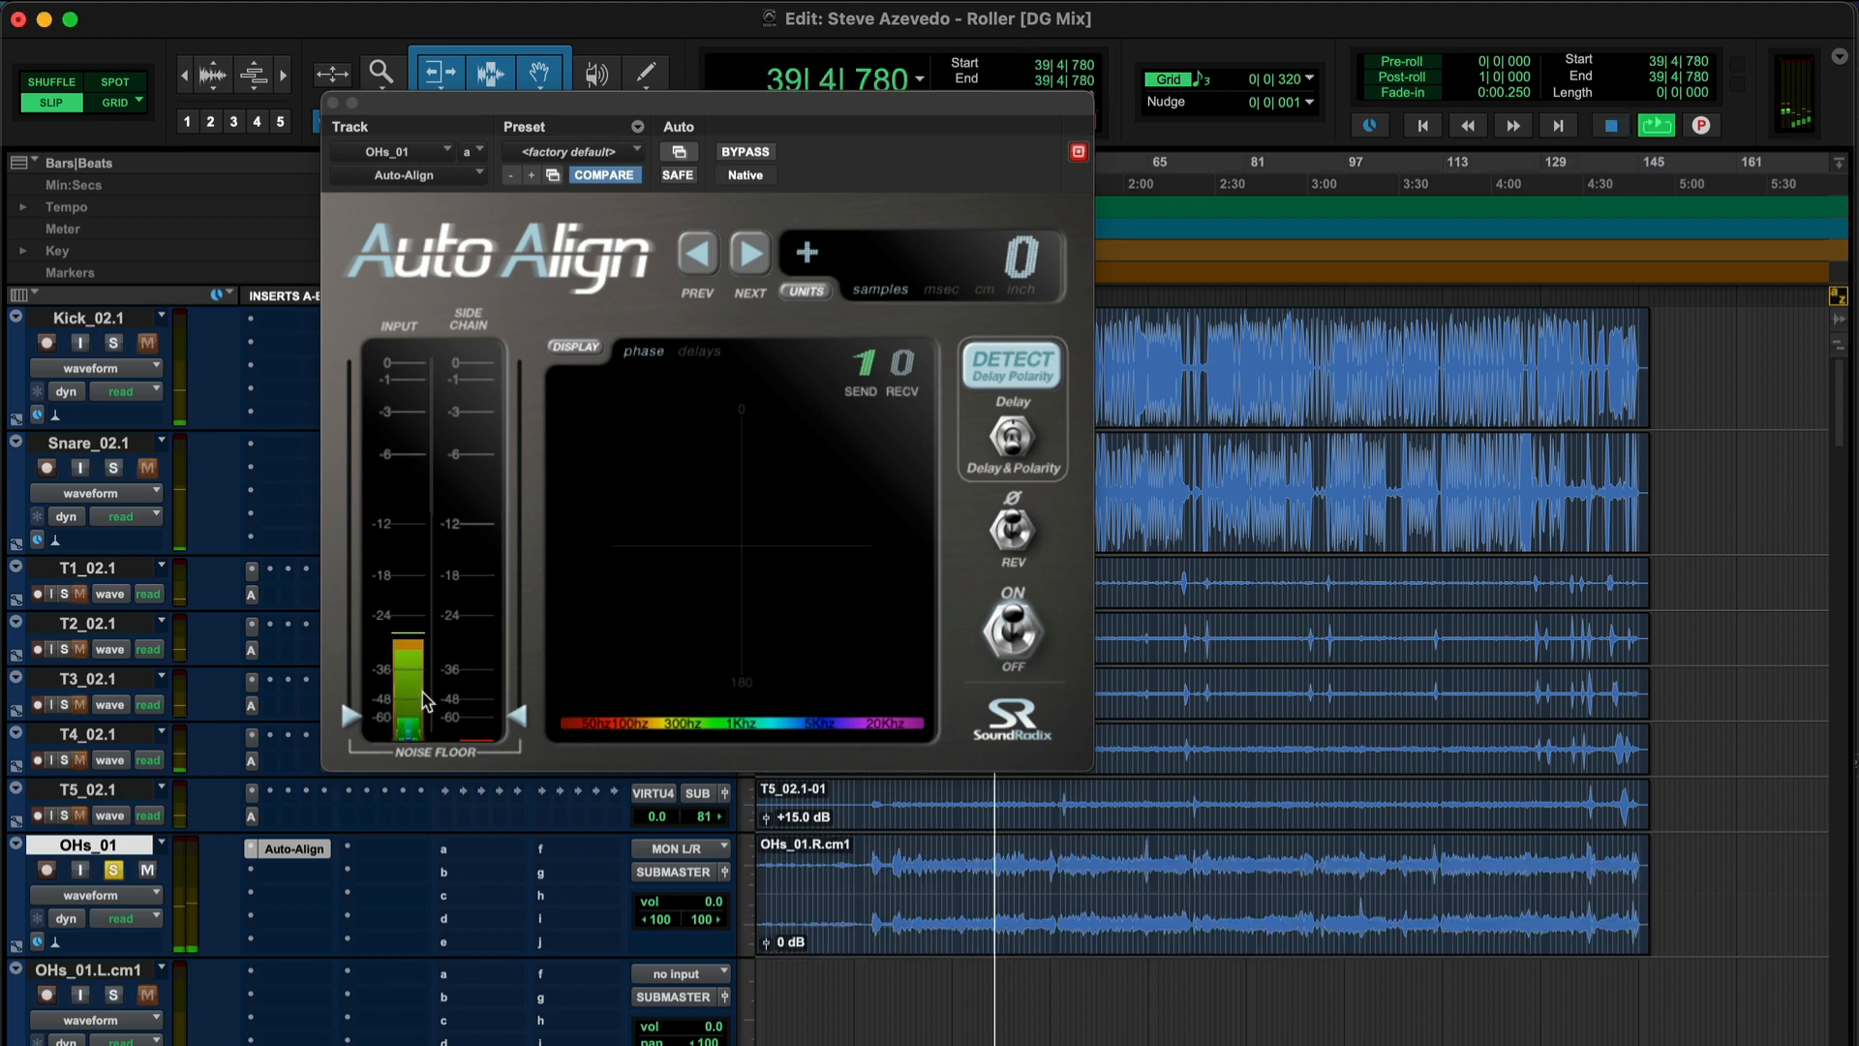
{"action": "left_click_drag", "start_coordinate": [354, 727], "coordinate": [349, 623]}
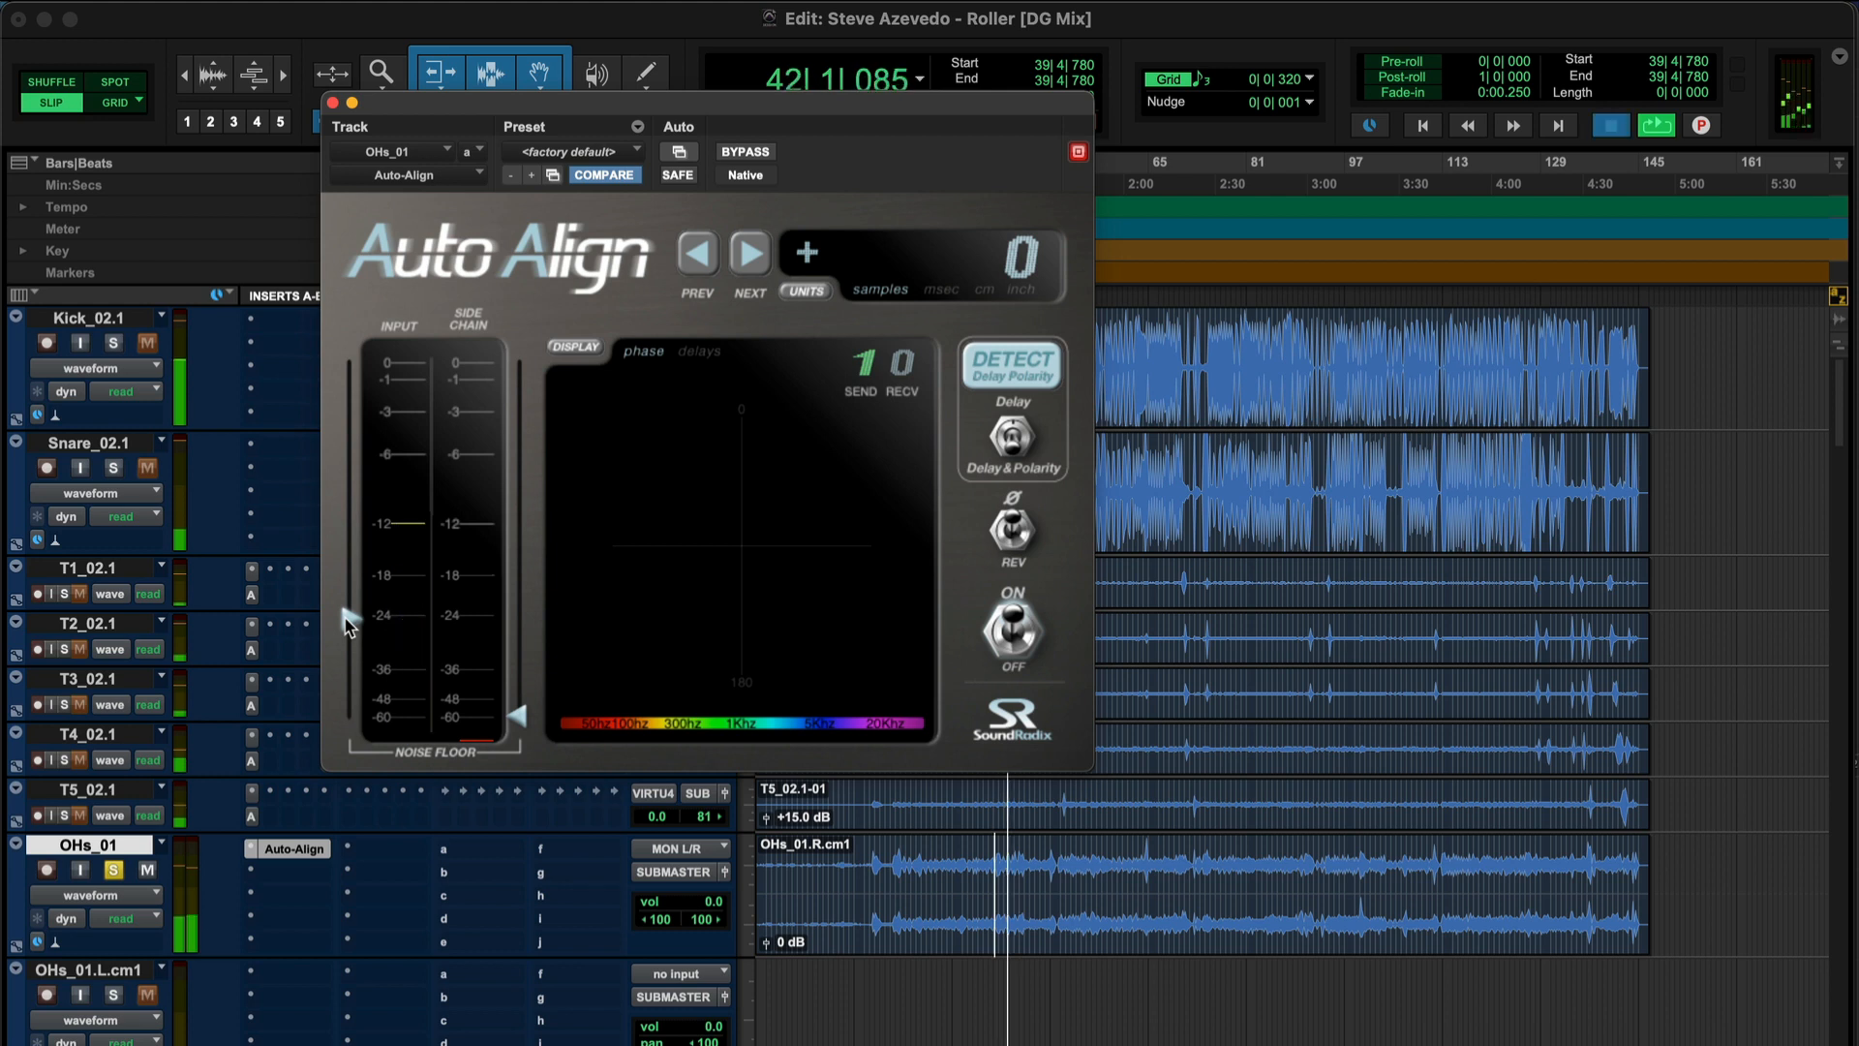
{"action": "key", "text": "space"}
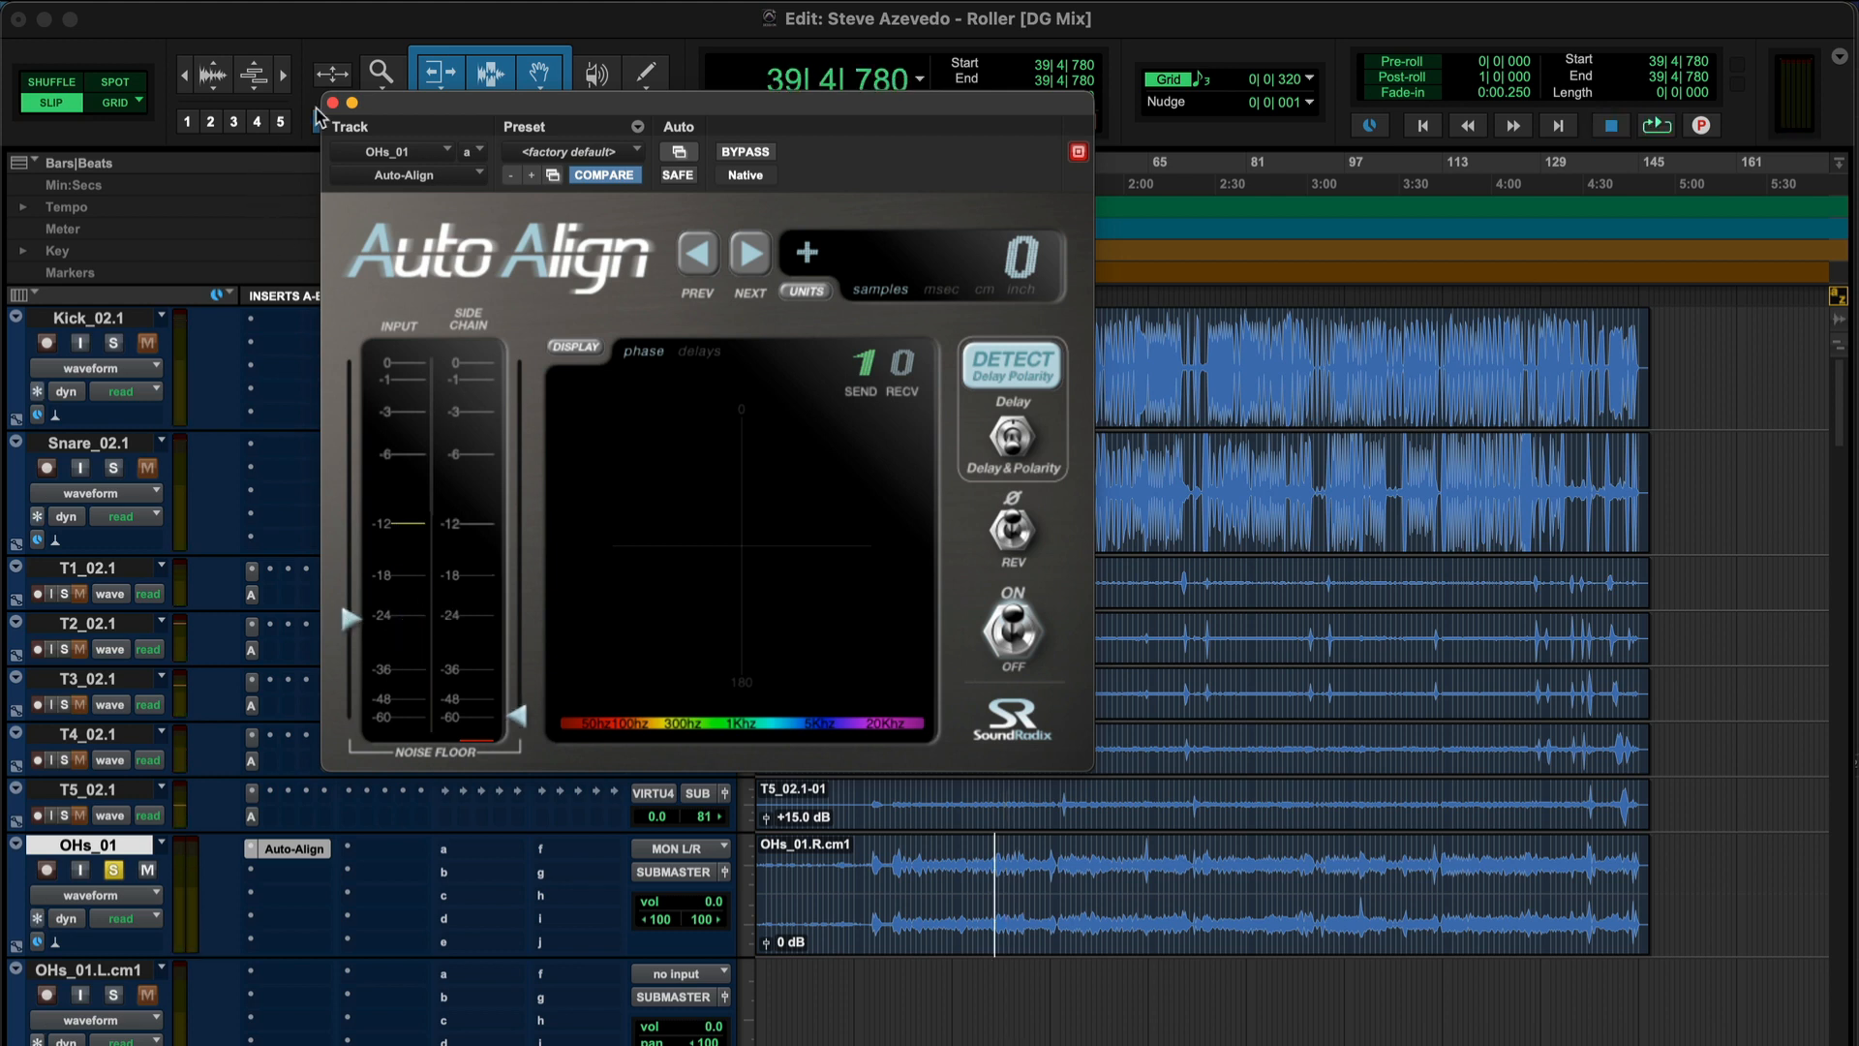
{"action": "left_click", "coordinate": [333, 105]}
Solo Kick_02.1 alongside the overheads, insert Auto-Align on it, and set the plug-in to receive from channel 1
{"action": "left_click", "coordinate": [111, 320]}
{"action": "key", "text": "shift+s"}
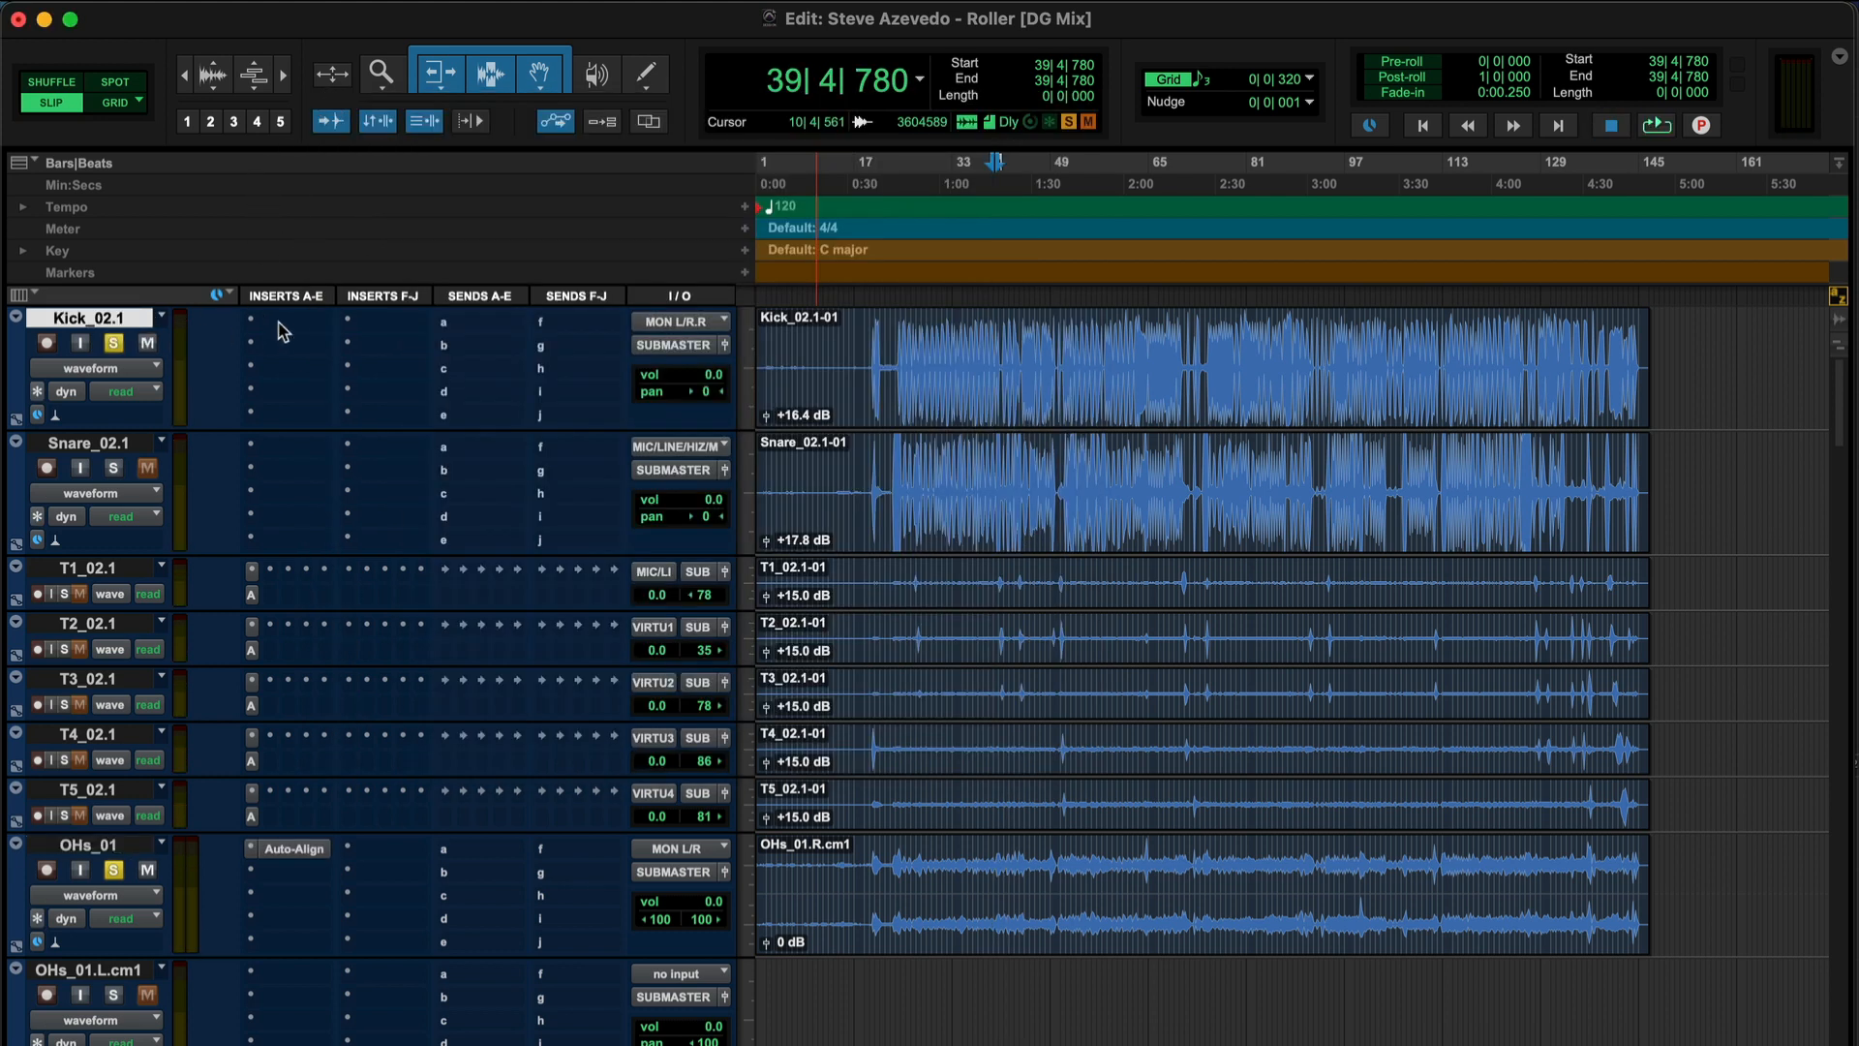
{"action": "left_click", "coordinate": [260, 317]}
{"action": "key", "text": "Escape"}
{"action": "left_click", "coordinate": [262, 324]}
{"action": "key", "text": "Return"}
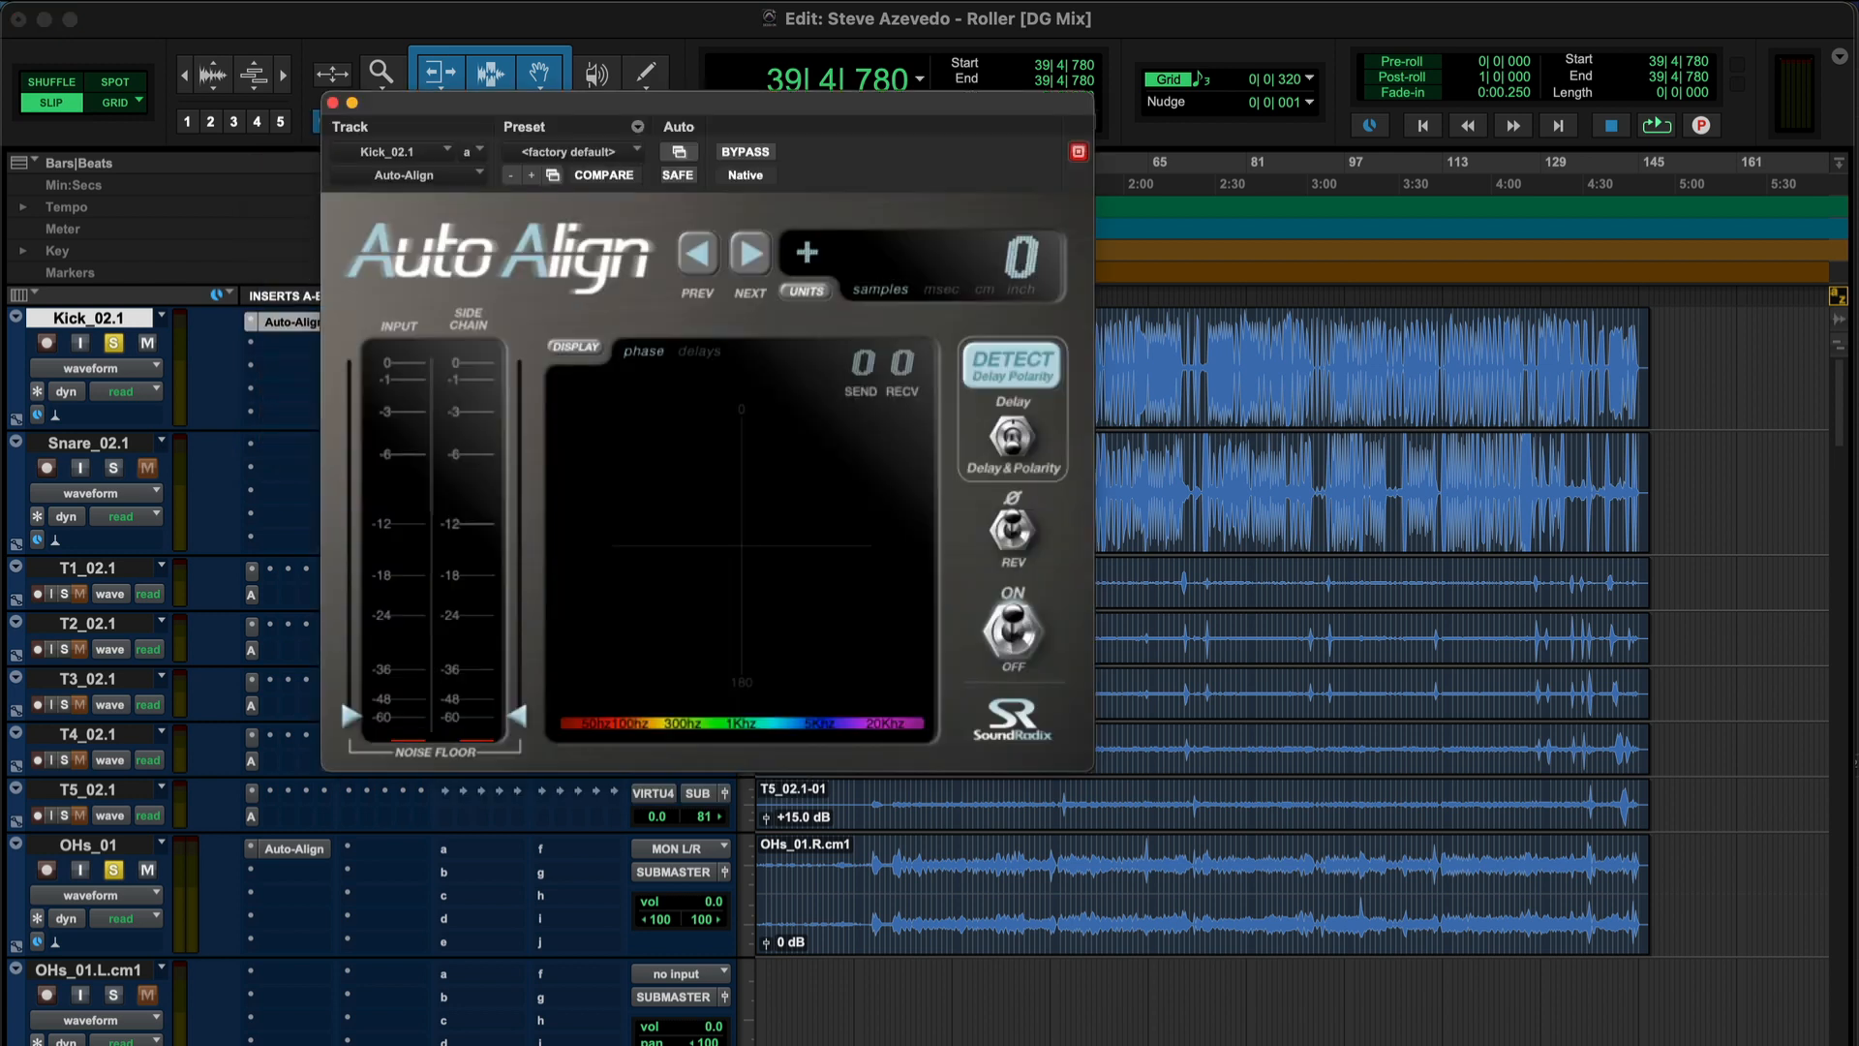
{"action": "left_click", "coordinate": [901, 365]}
Set the kick Auto-Align noise floors to about -14 dB for input and -24 dB for side chain during playback
{"action": "left_click_drag", "start_coordinate": [338, 721], "coordinate": [350, 542]}
{"action": "key", "text": "space"}
{"action": "key", "text": "space"}
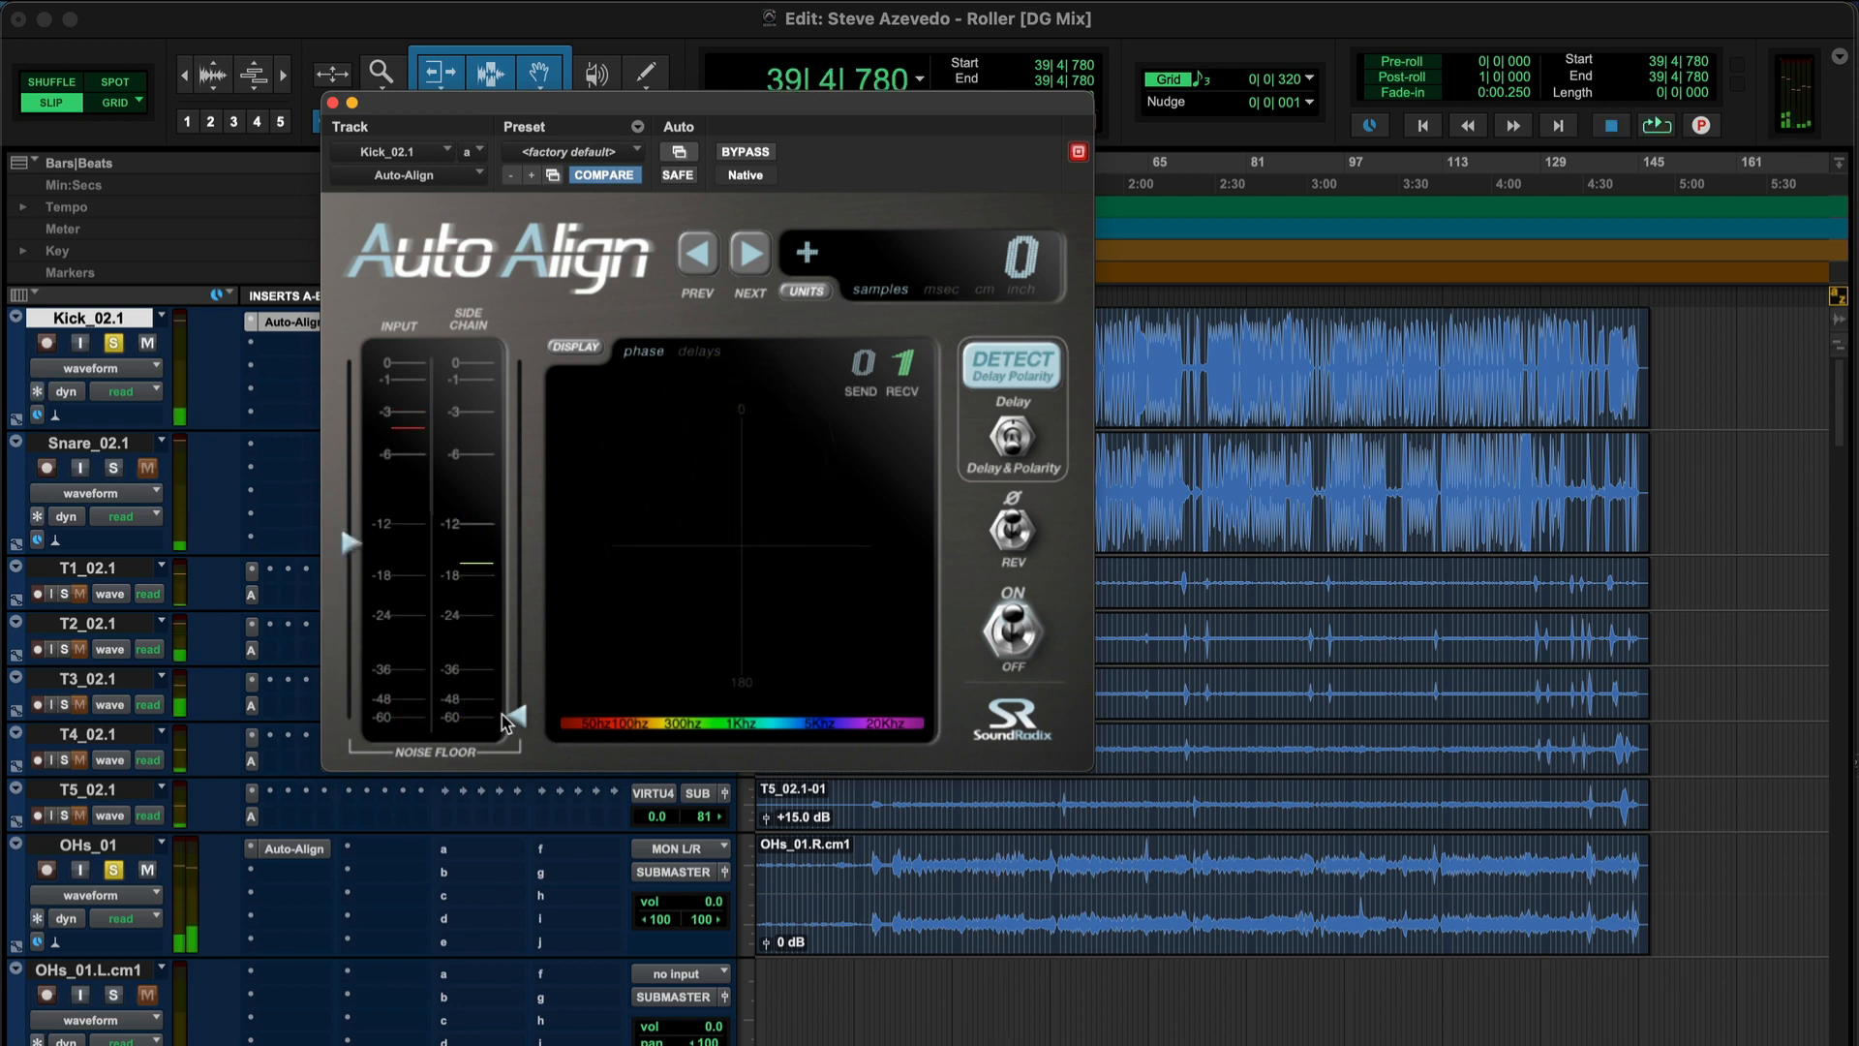
{"action": "key", "text": "space"}
{"action": "left_click_drag", "start_coordinate": [506, 717], "coordinate": [530, 623]}
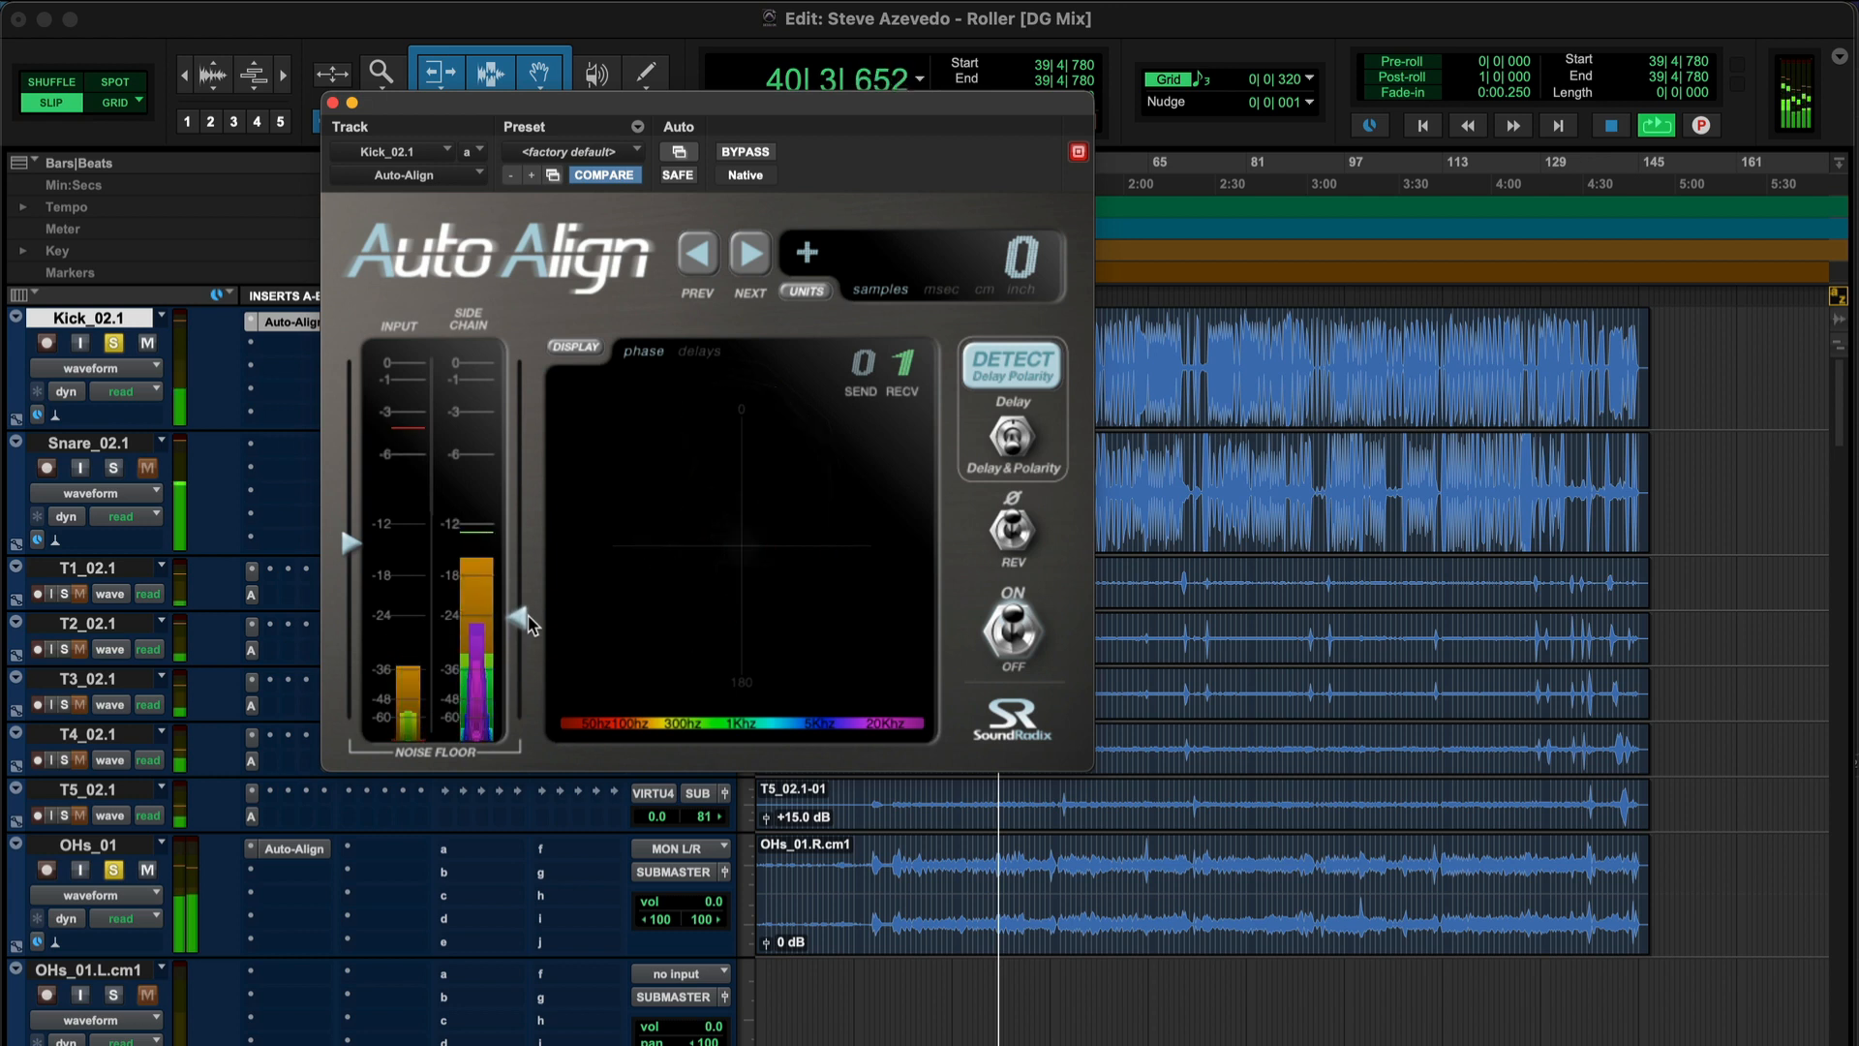
{"action": "key", "text": "space"}
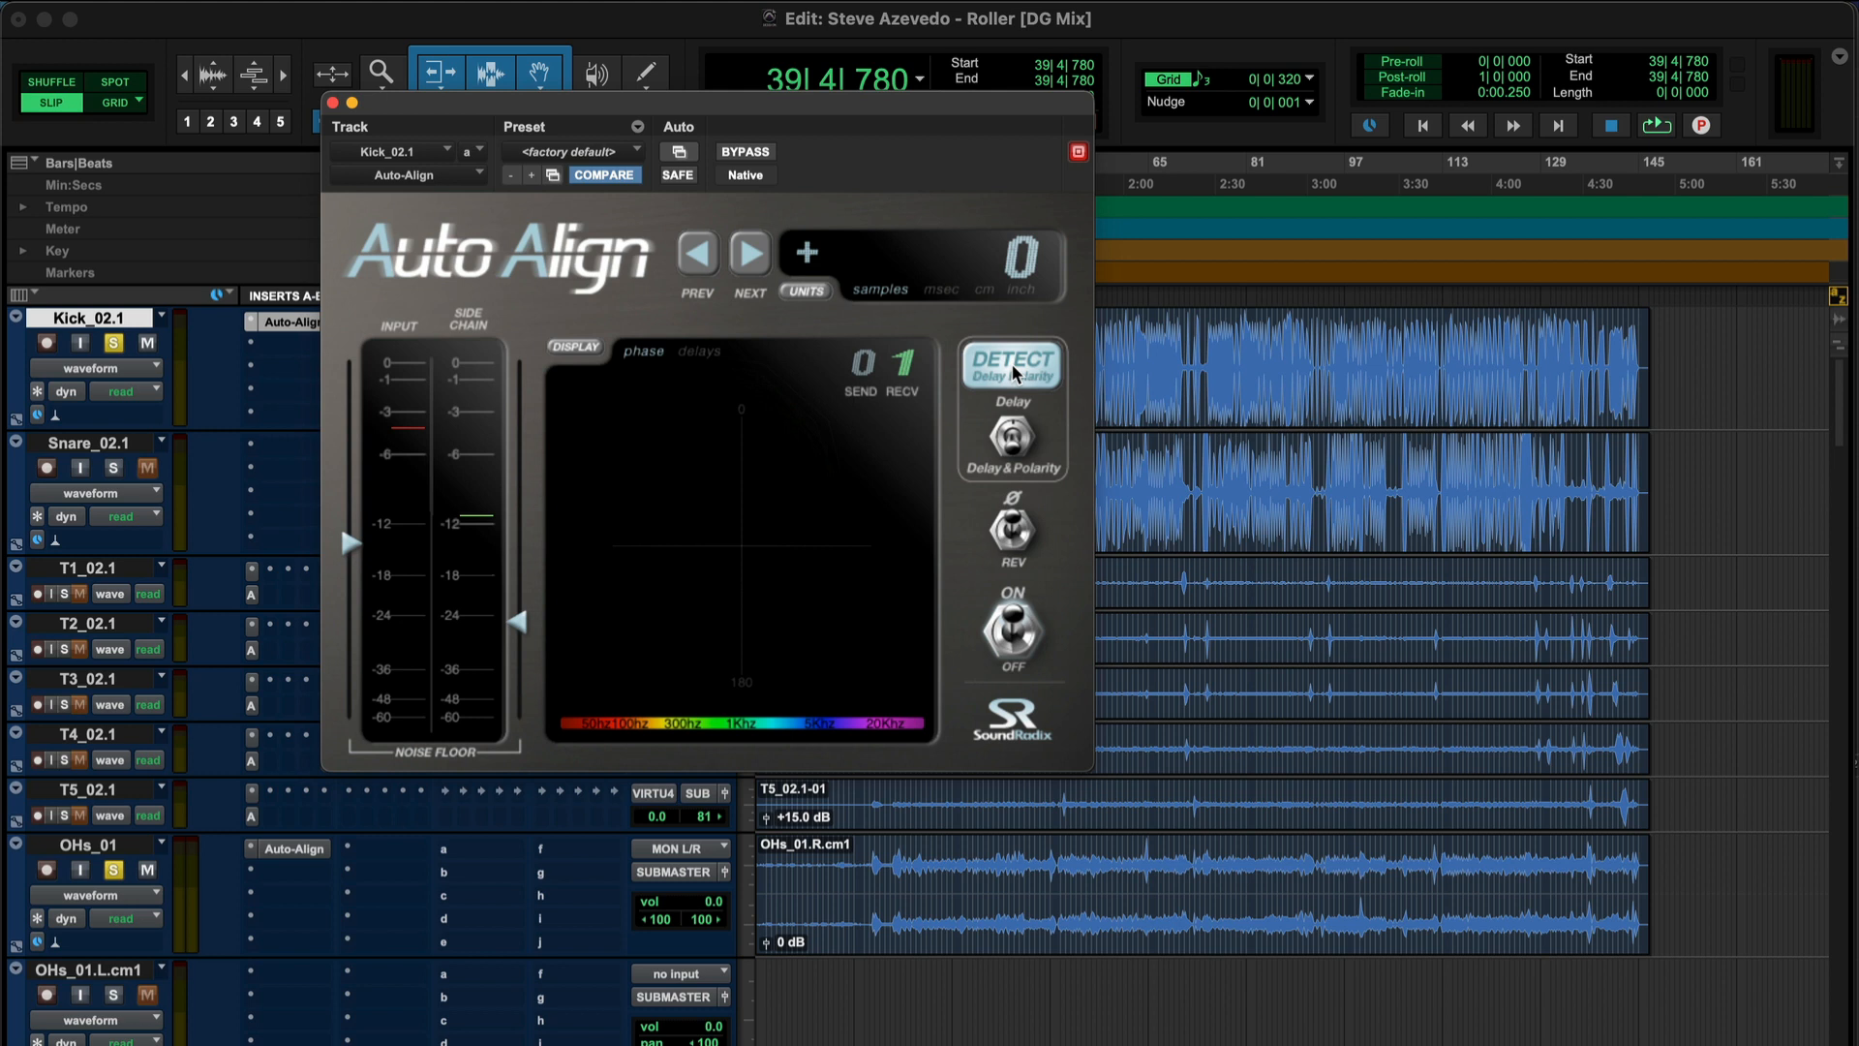
Run delay and polarity detection in the kick's Auto-Align while playing from around bar 39
{"action": "left_click", "coordinate": [1011, 366]}
{"action": "key", "text": "space"}
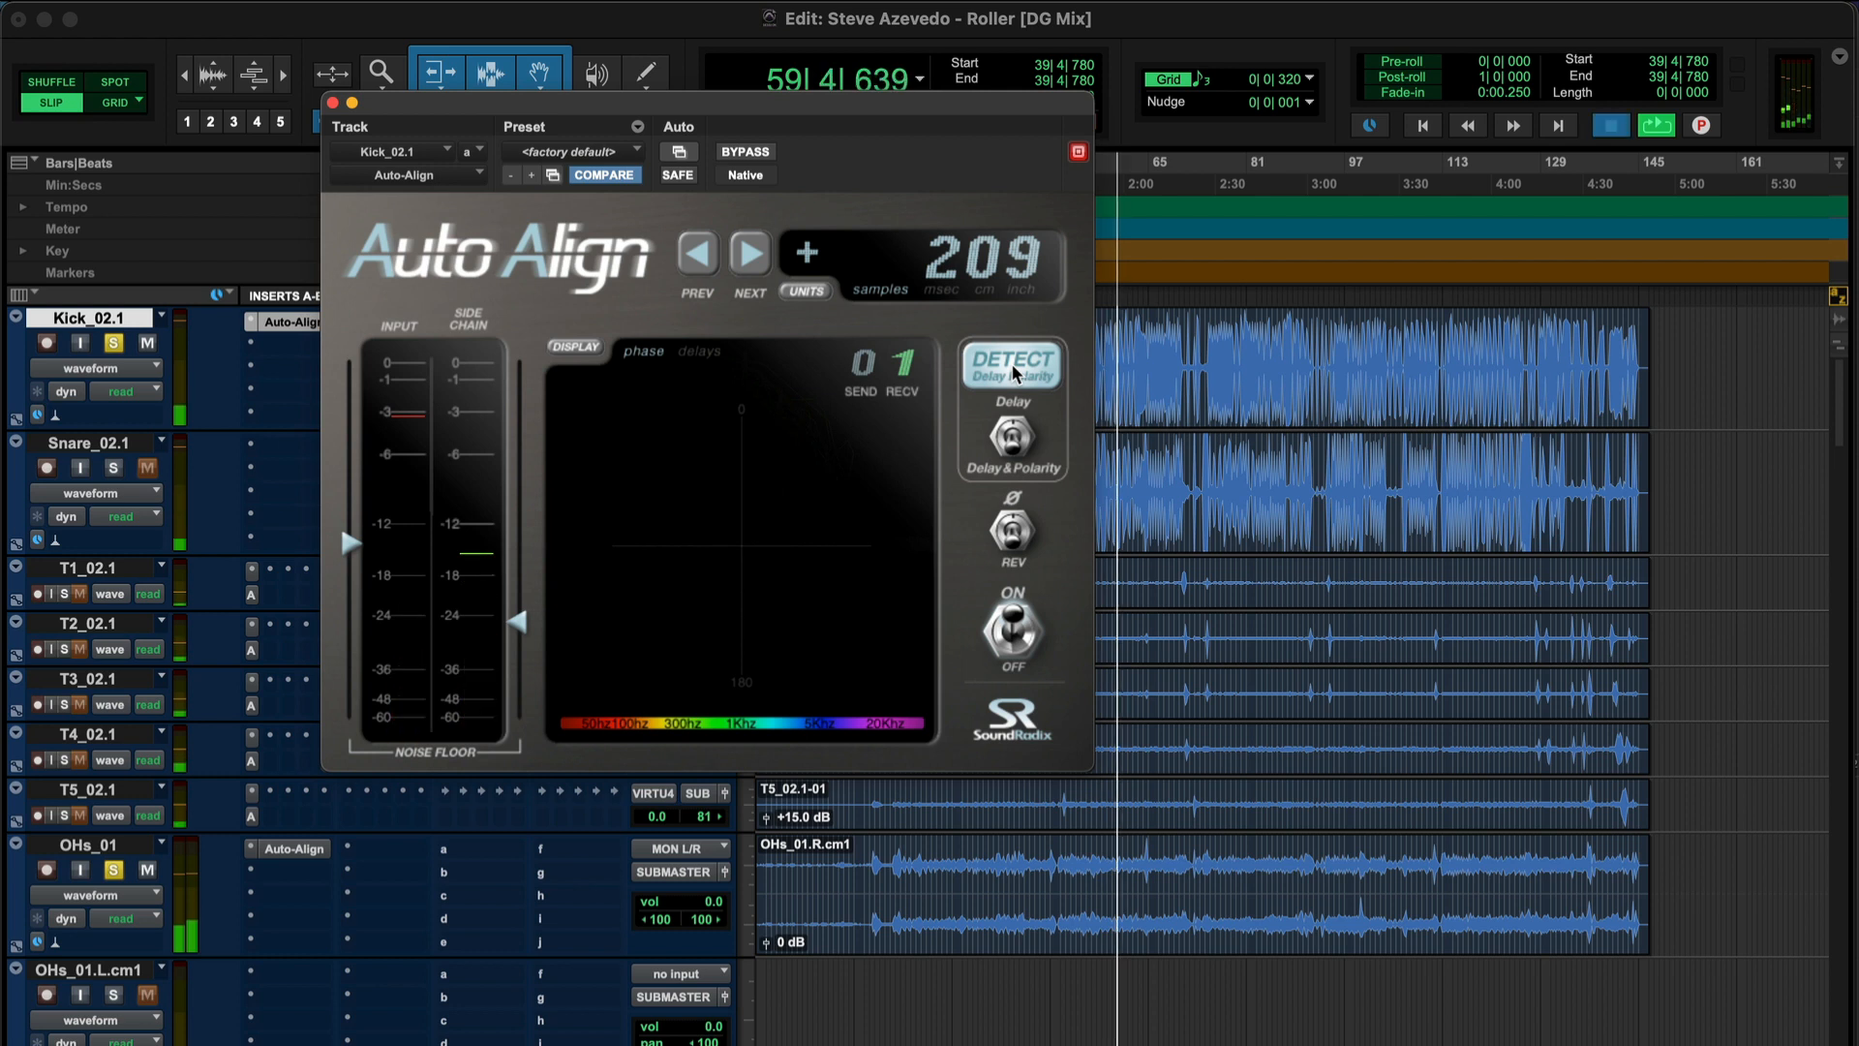
{"action": "key", "text": "space"}
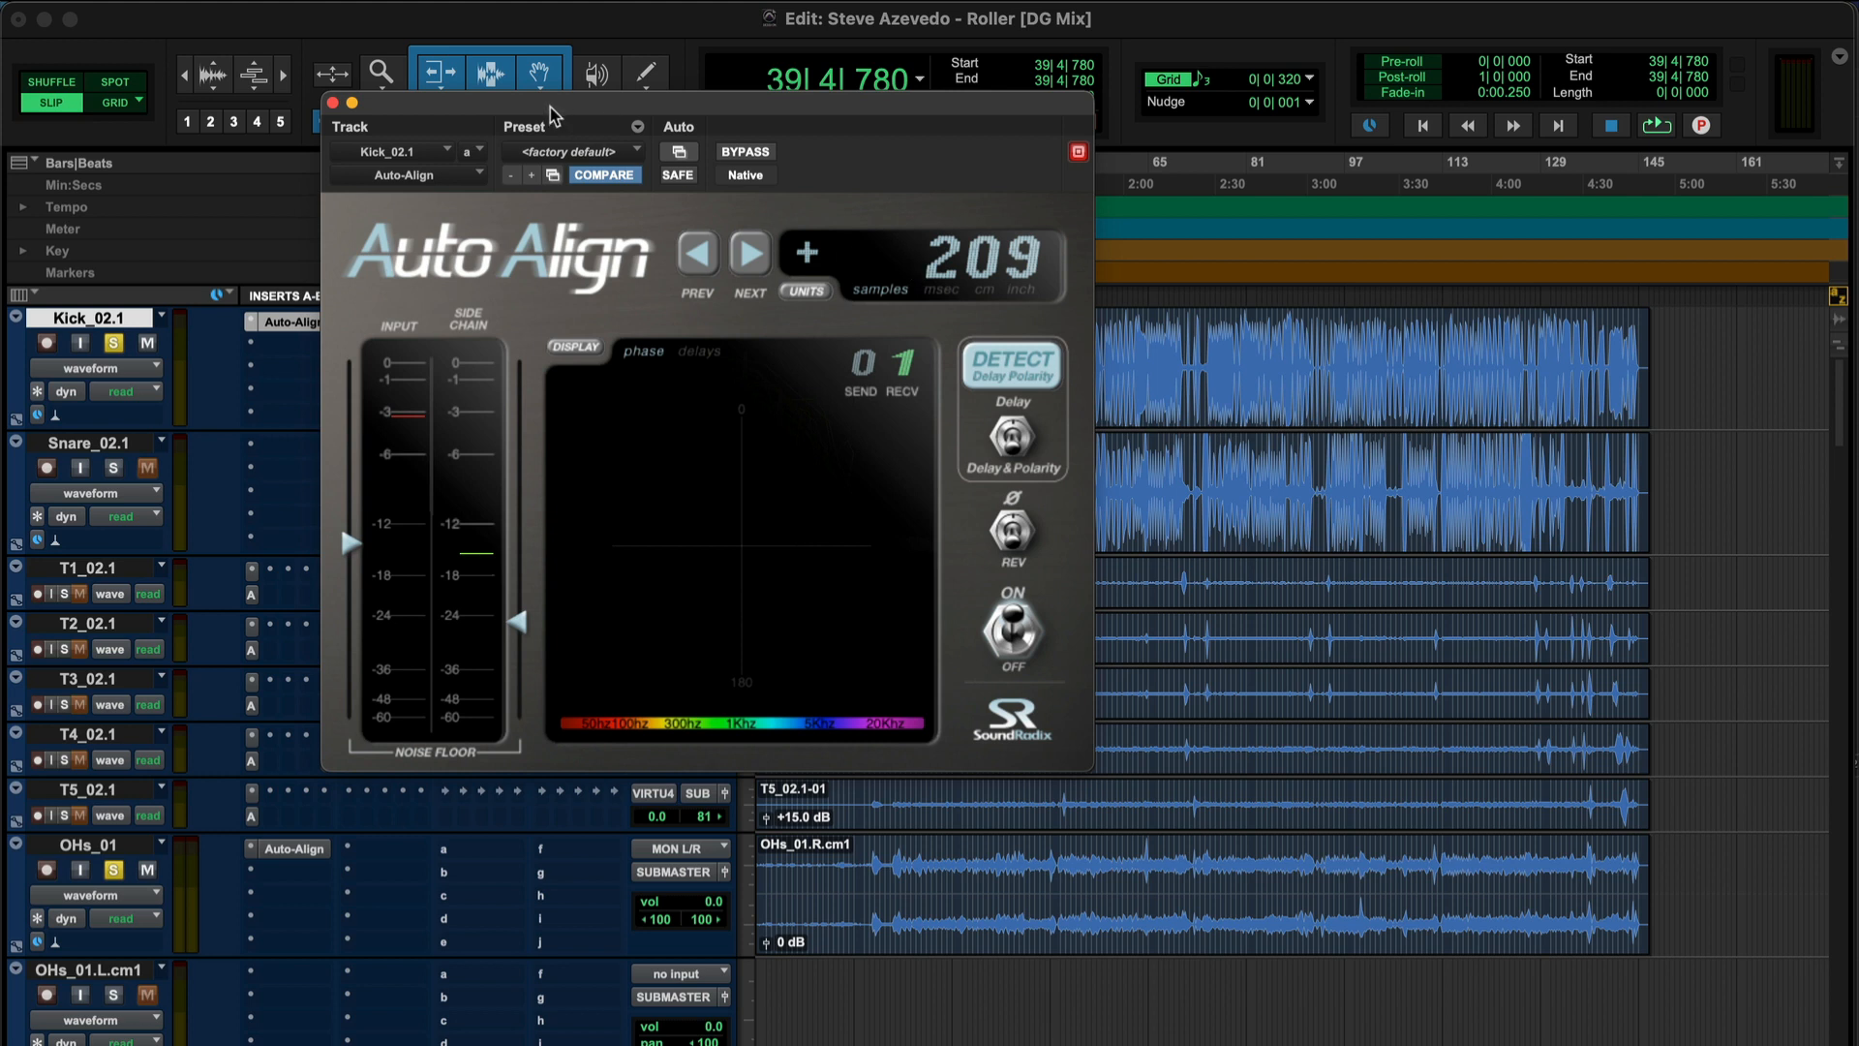
Add OHs_01 to the track selection, compare kick and overheads with Auto-Align bypassed and active during playback, and close the plug-in
{"action": "left_click_drag", "start_coordinate": [554, 104], "coordinate": [947, 208]}
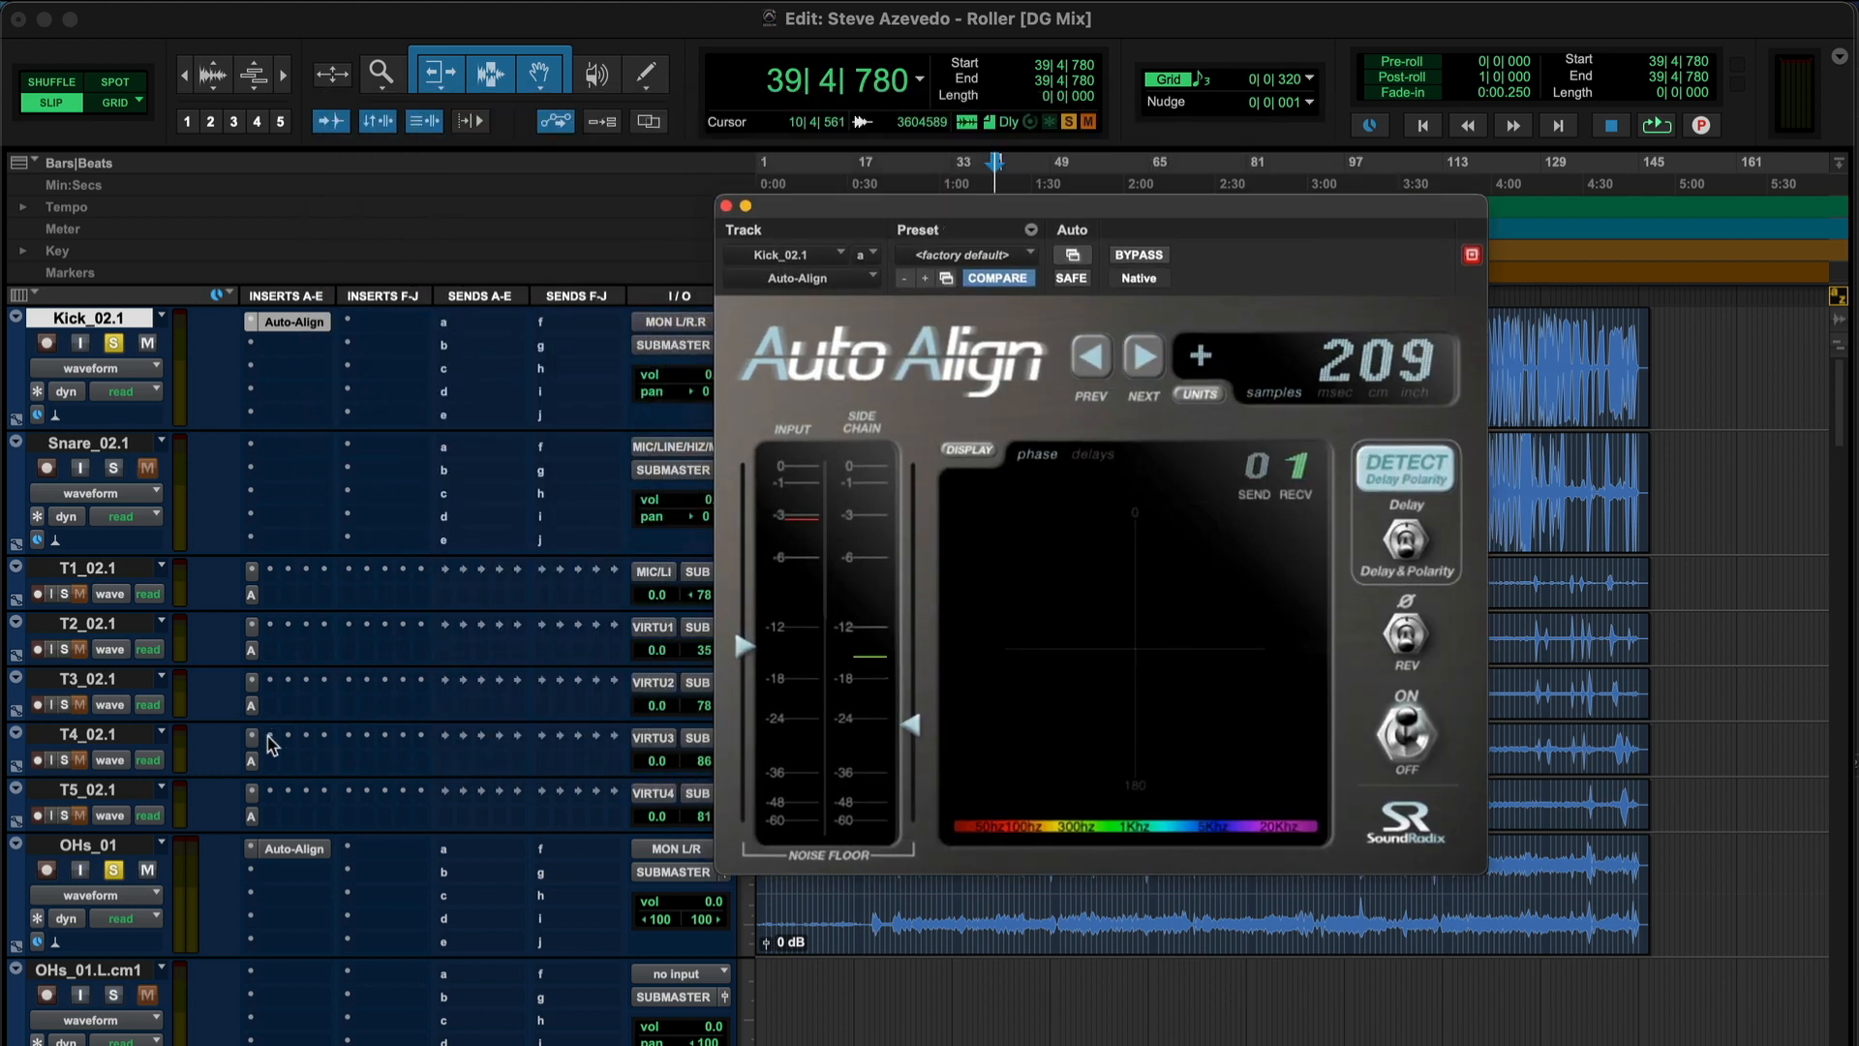
{"action": "left_click", "coordinate": [114, 851], "text": "super"}
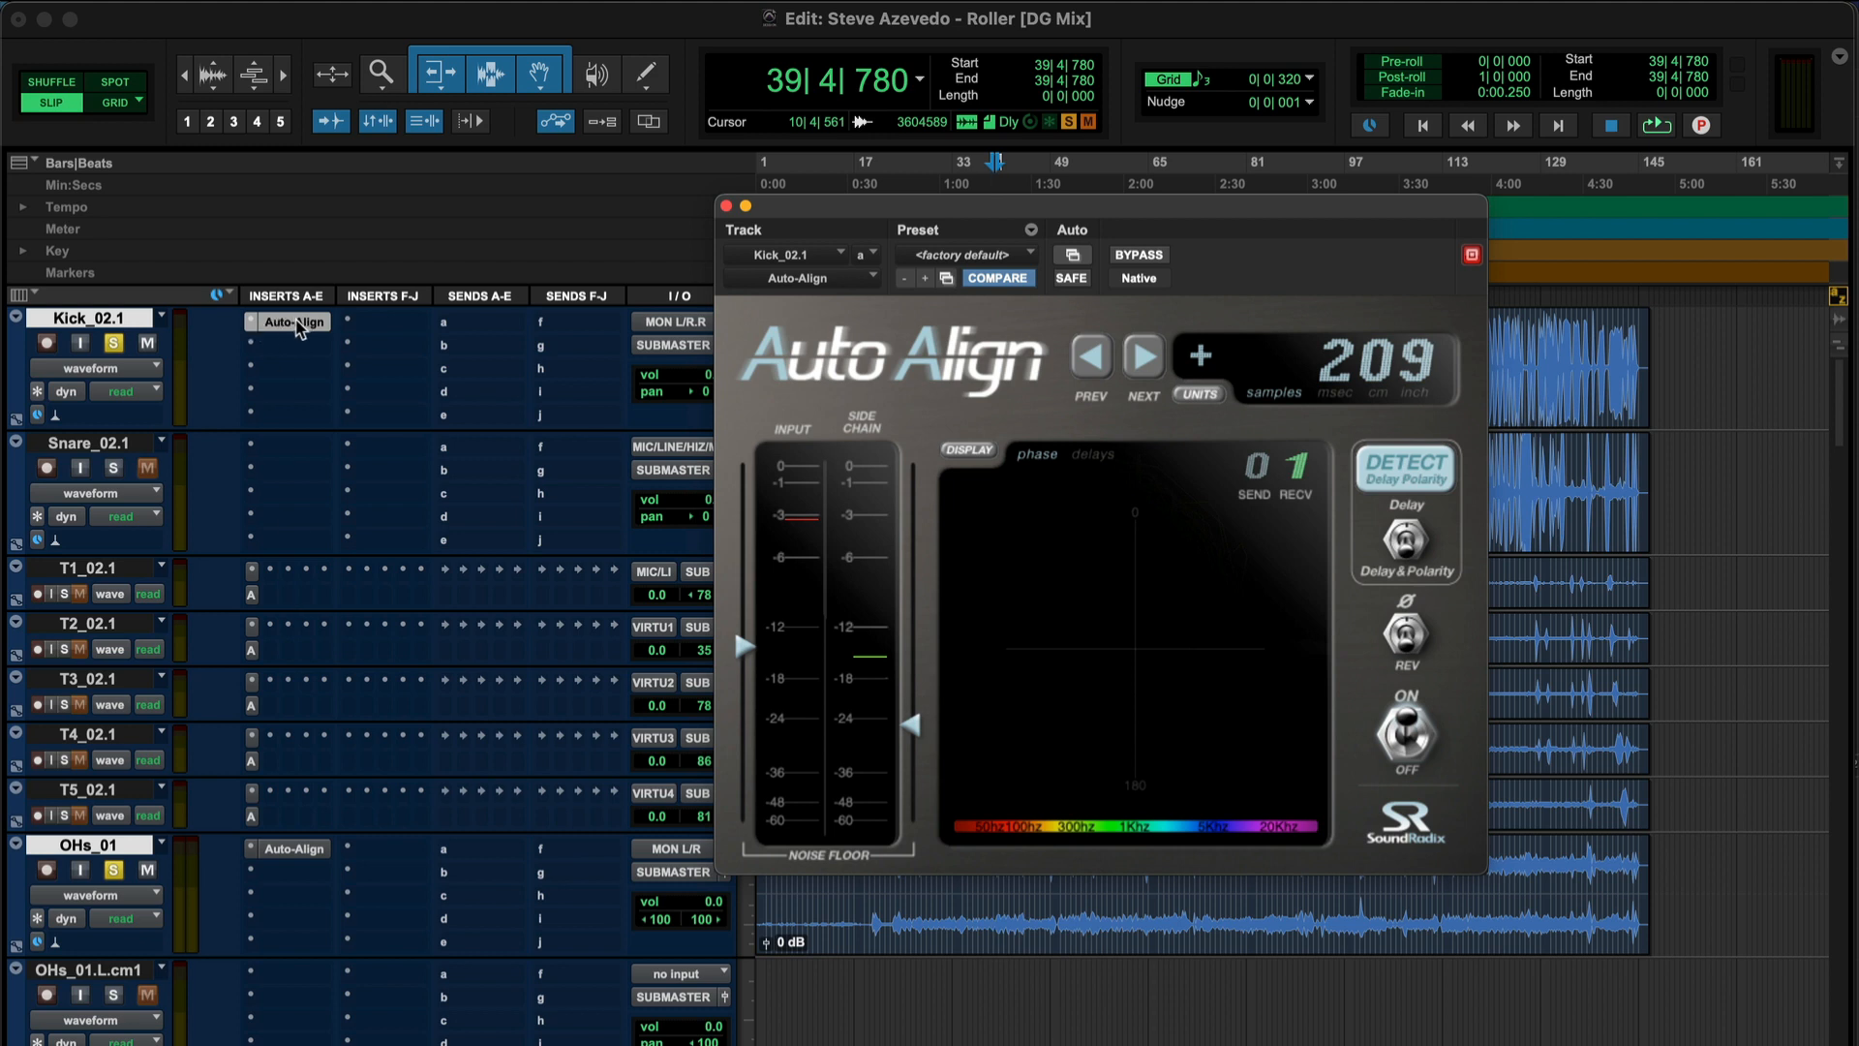
{"action": "key", "text": "space"}
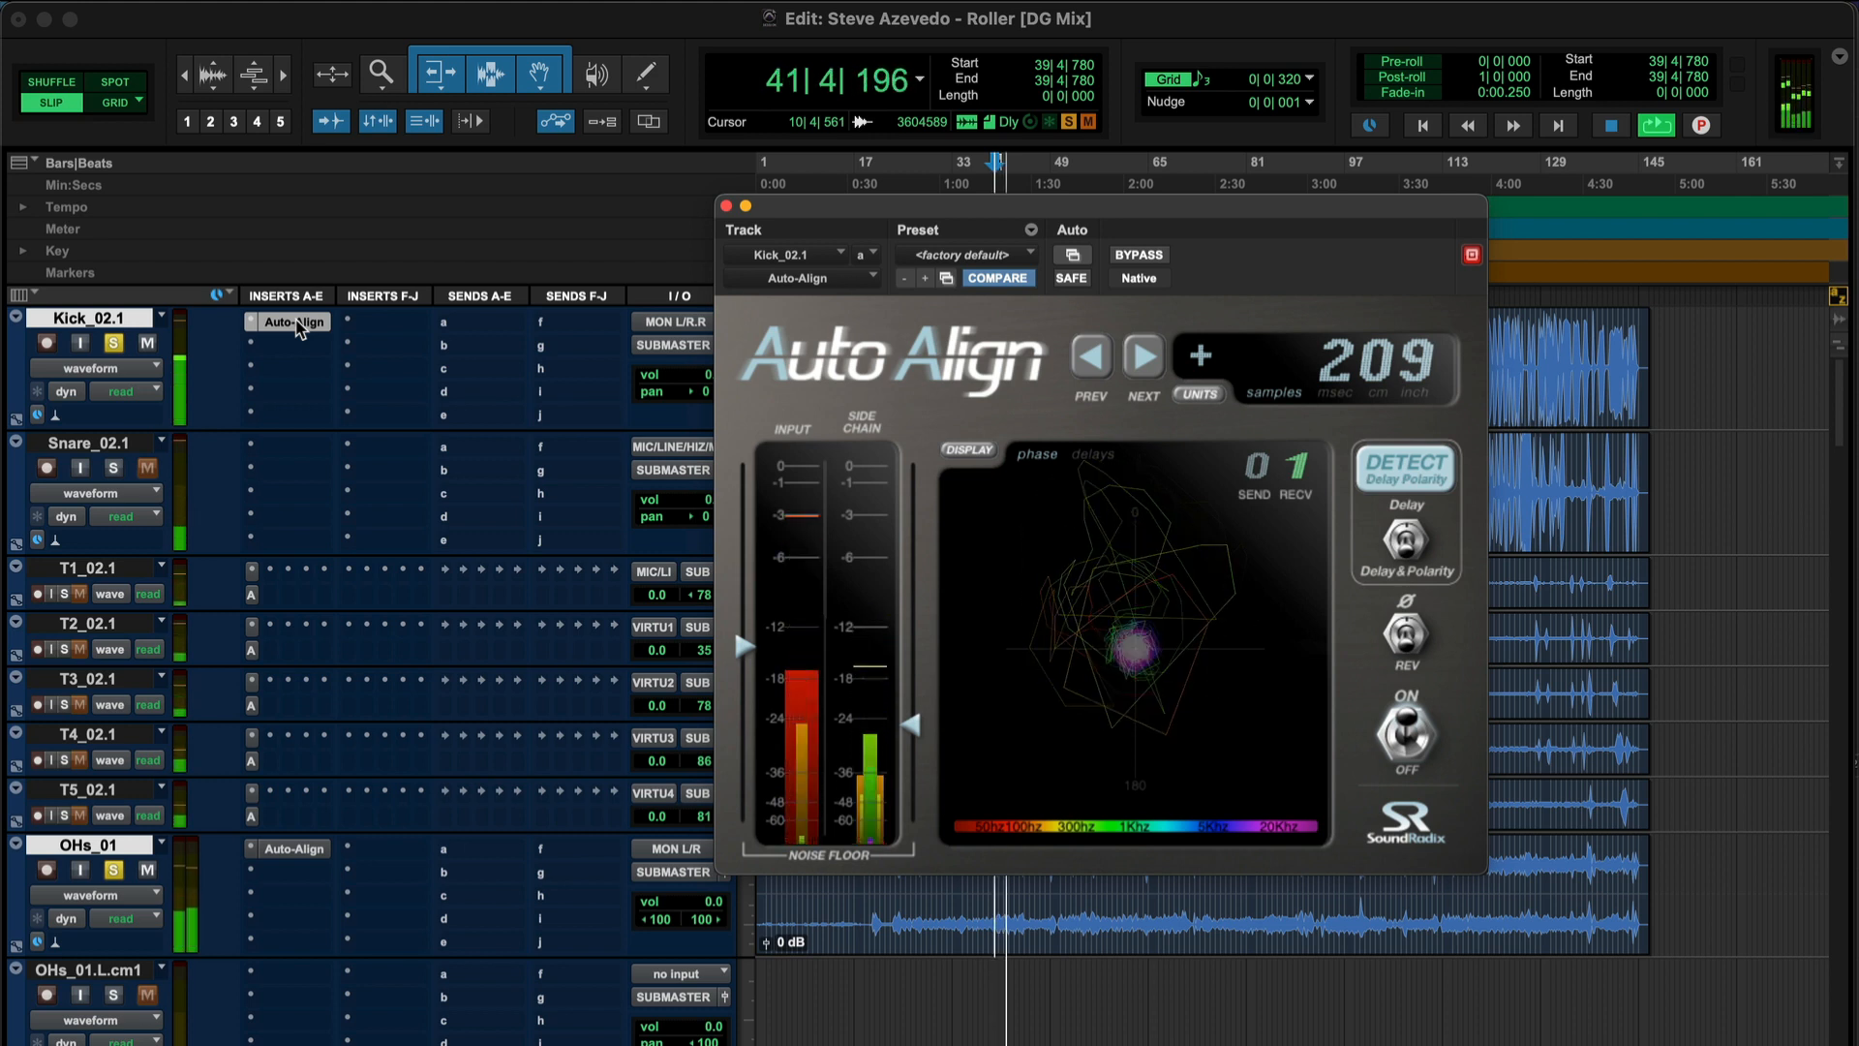
{"action": "left_click", "coordinate": [294, 323], "text": "super"}
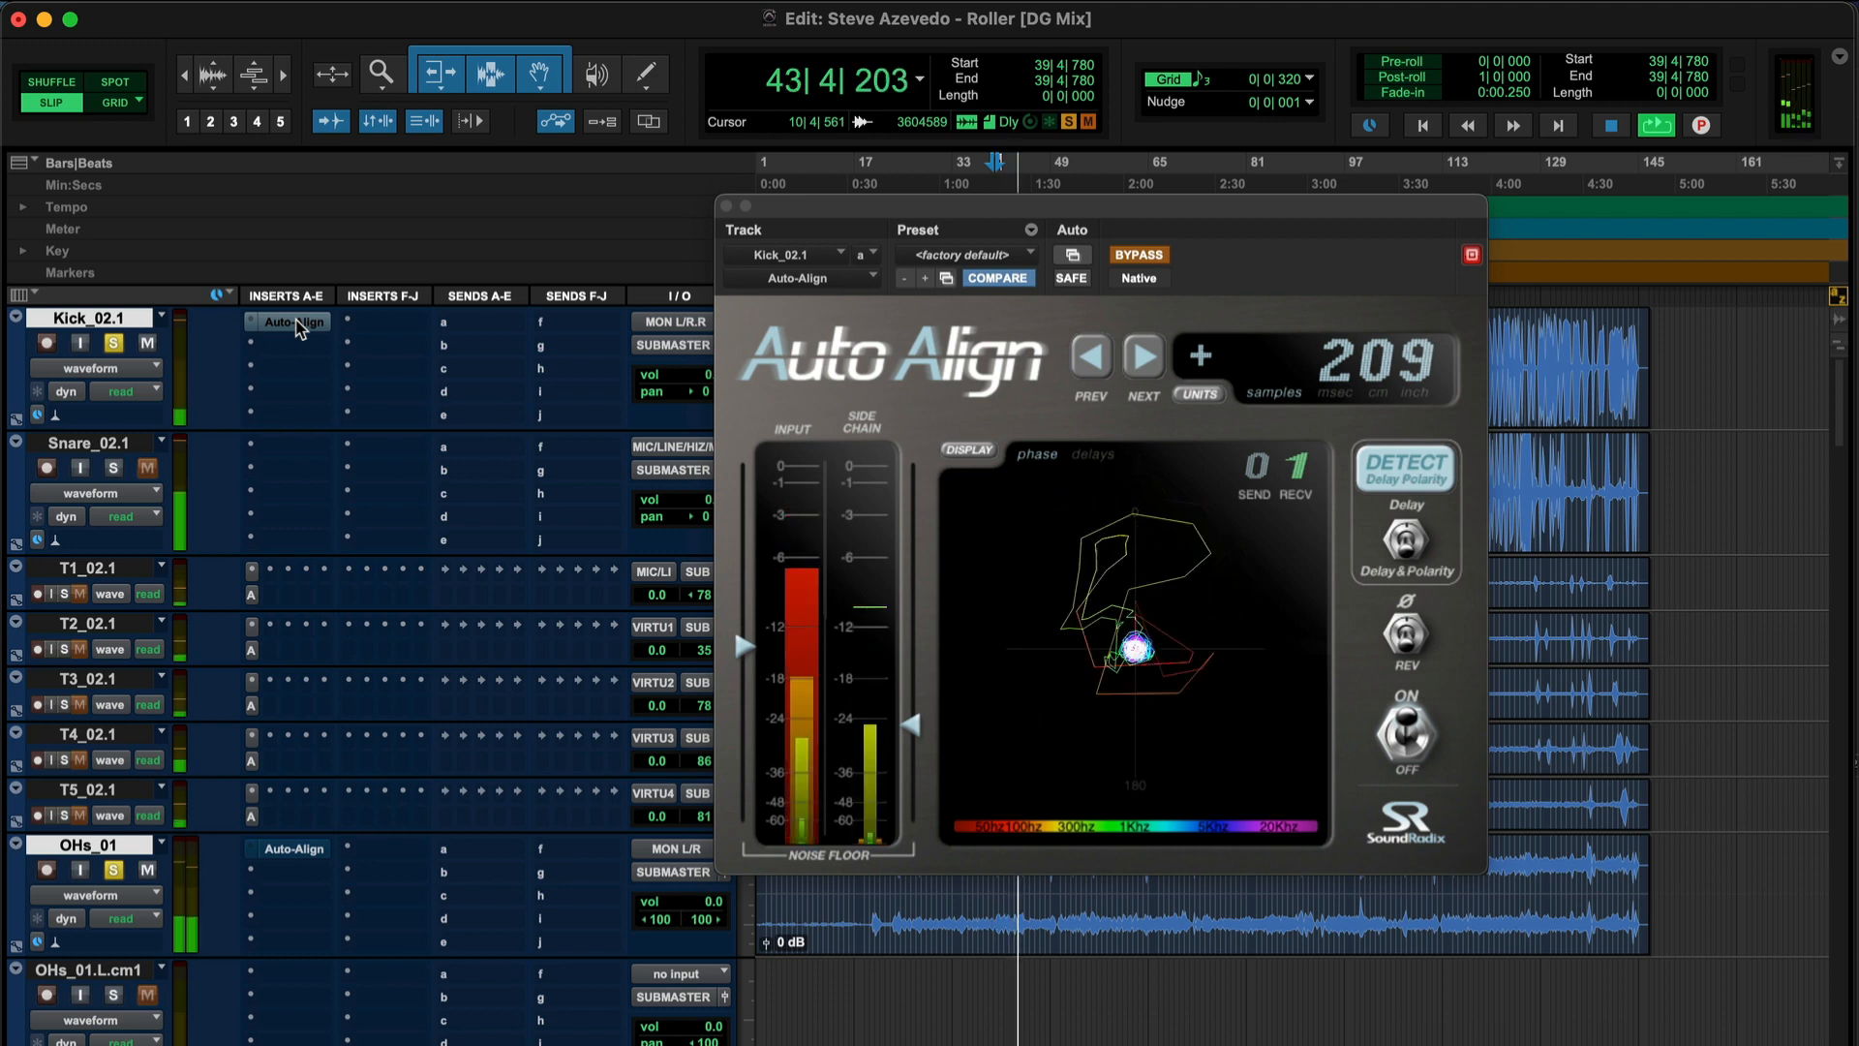
{"action": "left_click", "coordinate": [296, 323], "text": "super"}
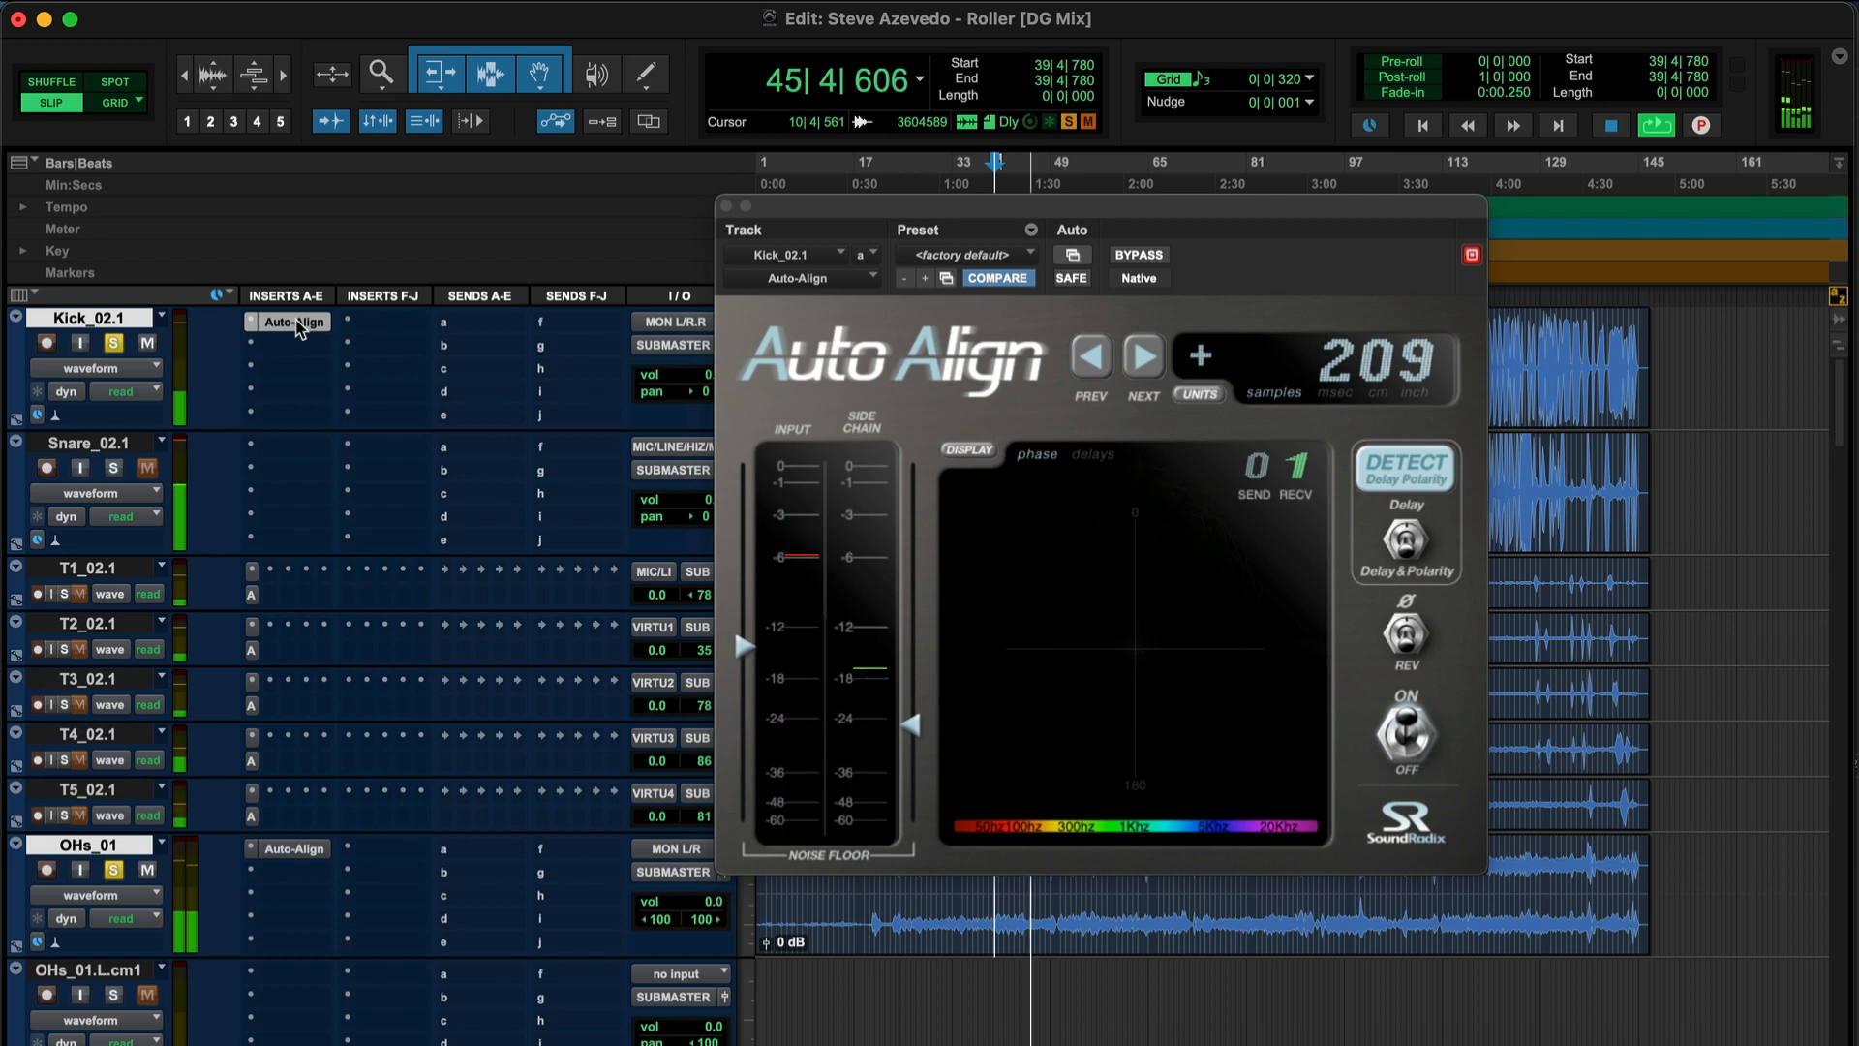
{"action": "key", "text": "space"}
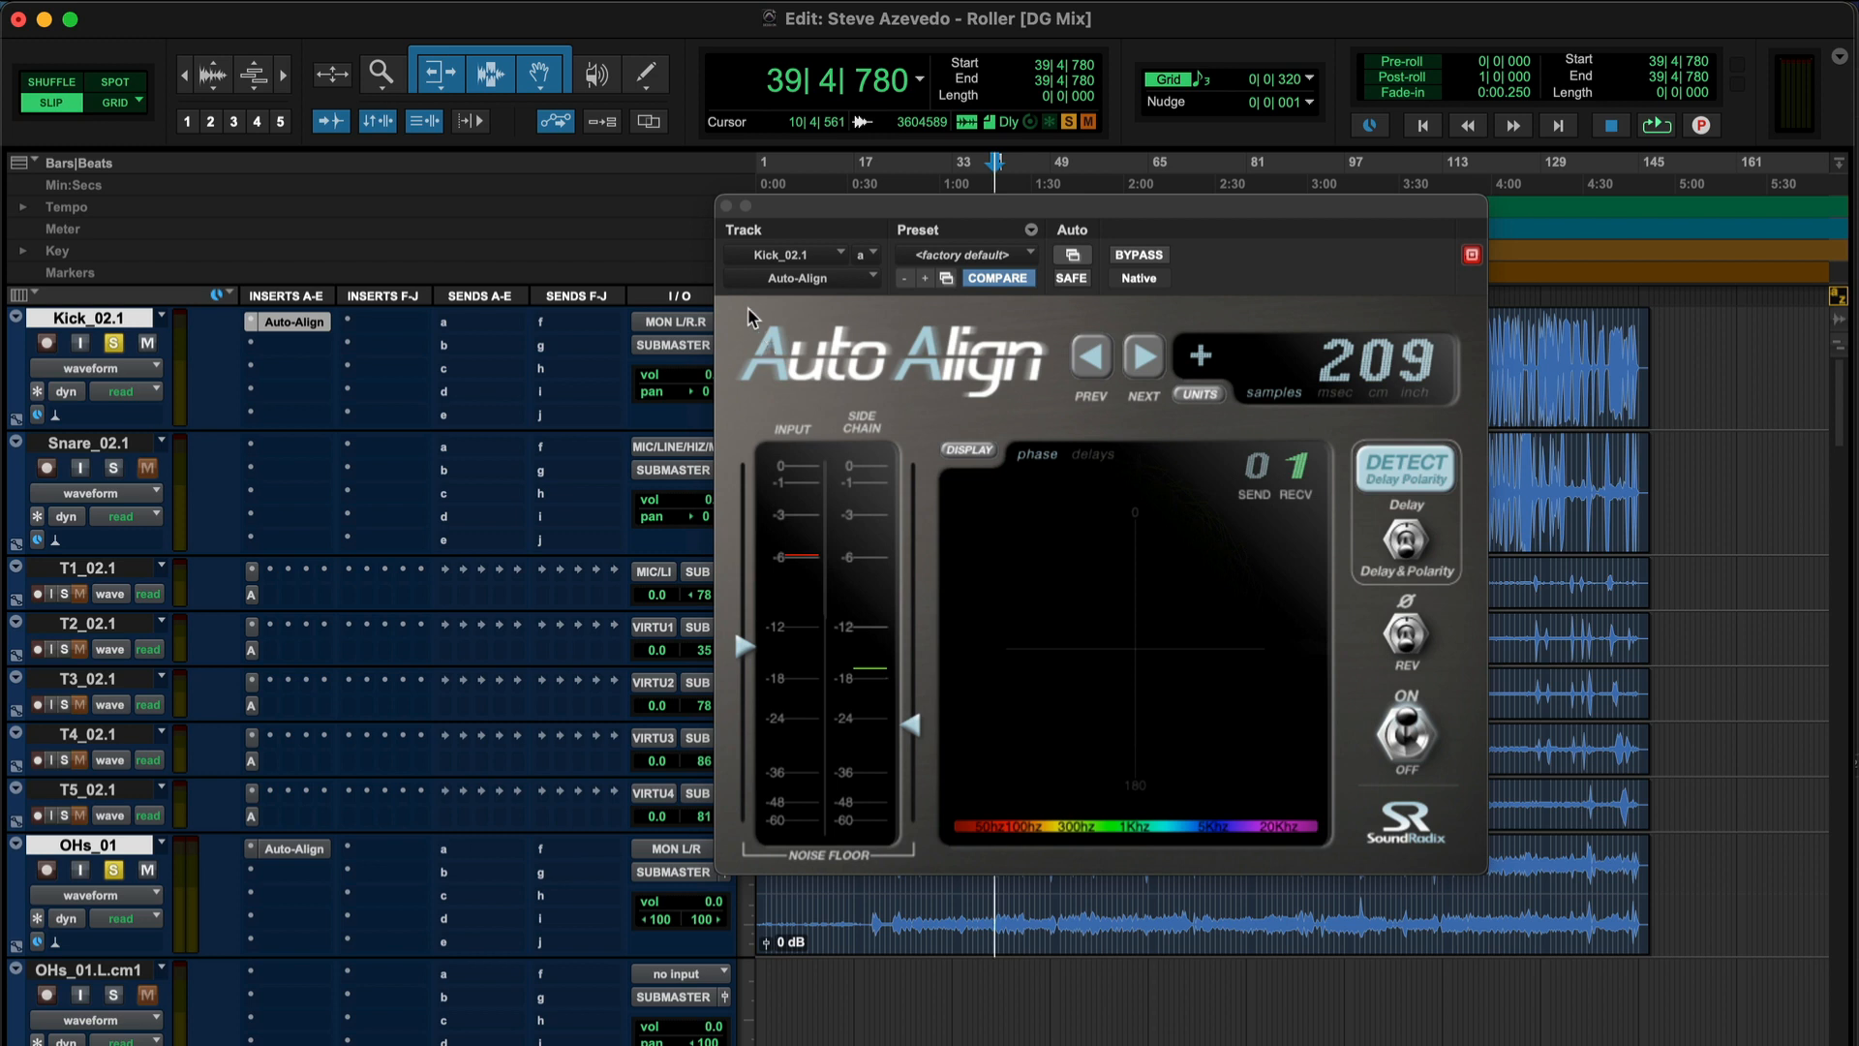
{"action": "left_click", "coordinate": [726, 206]}
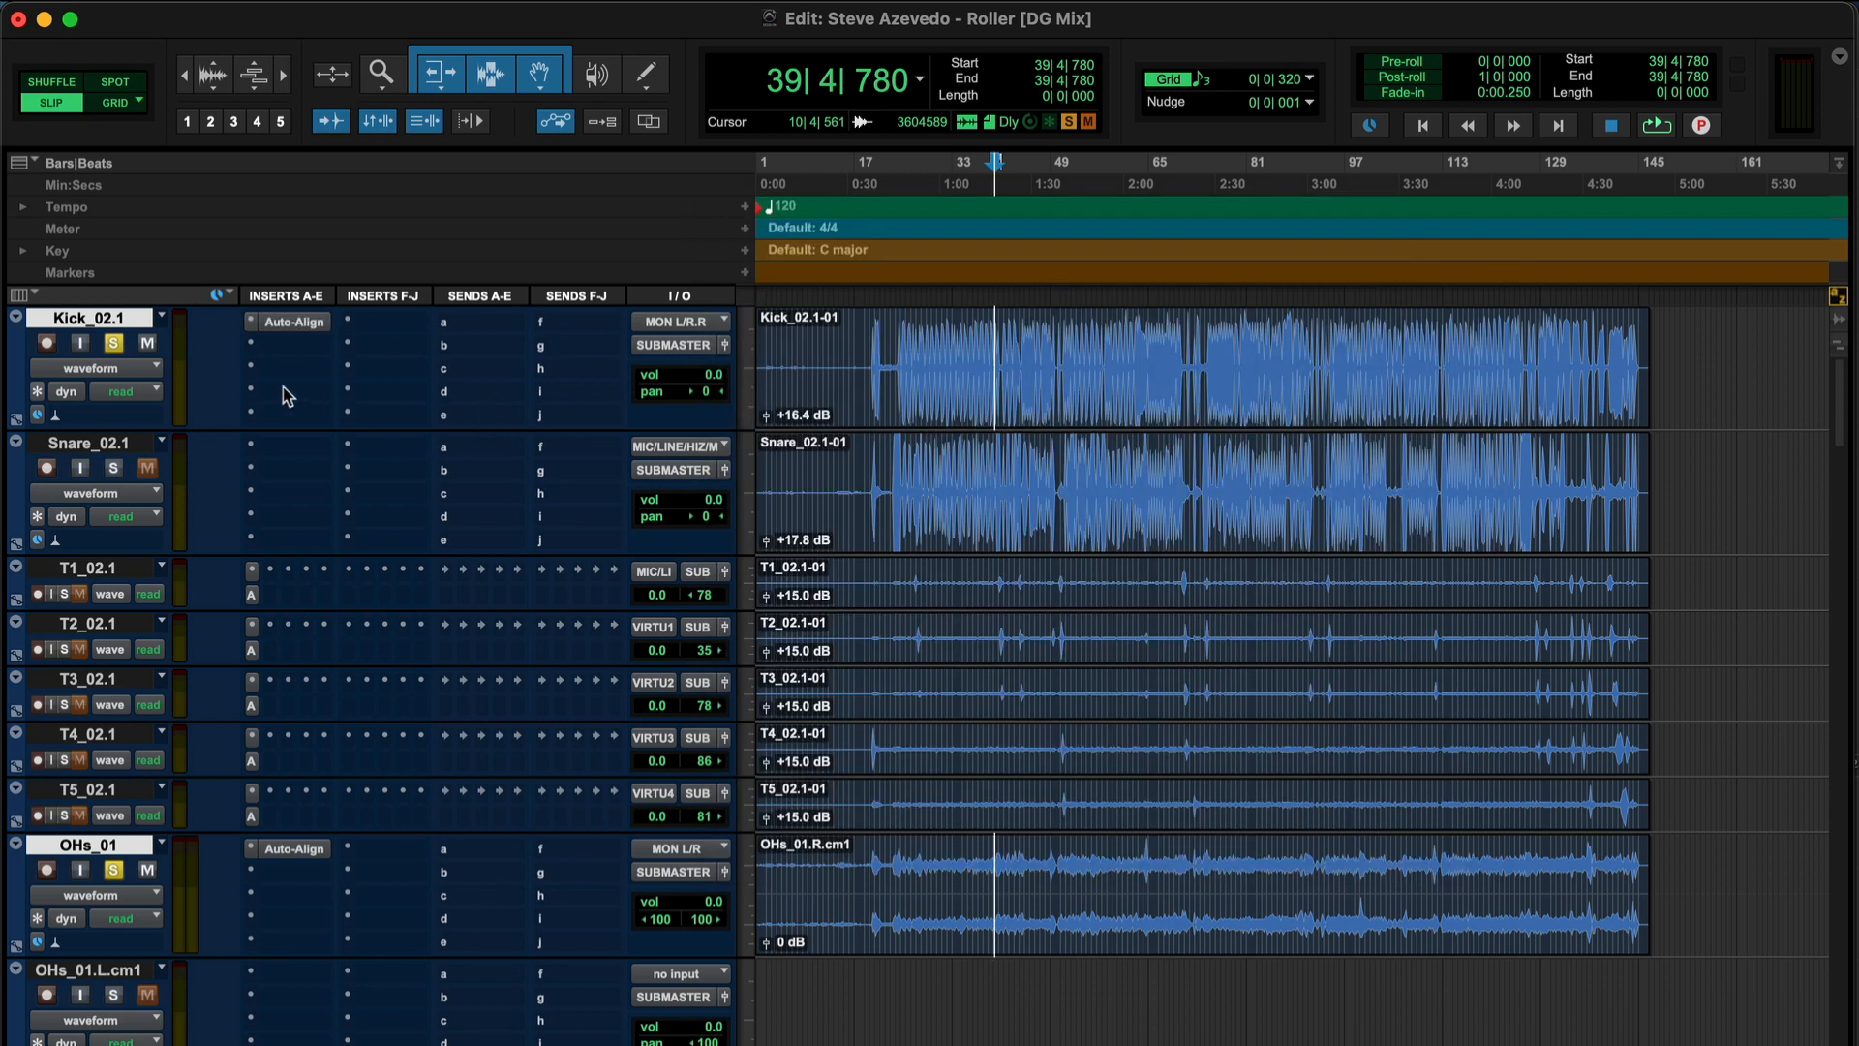
Select only Kick_02.1, clear its solo, and commit it offline with consolidated clips, hiding the source track and making it inactive
{"action": "left_click", "coordinate": [110, 319], "text": "super"}
{"action": "left_click", "coordinate": [109, 322]}
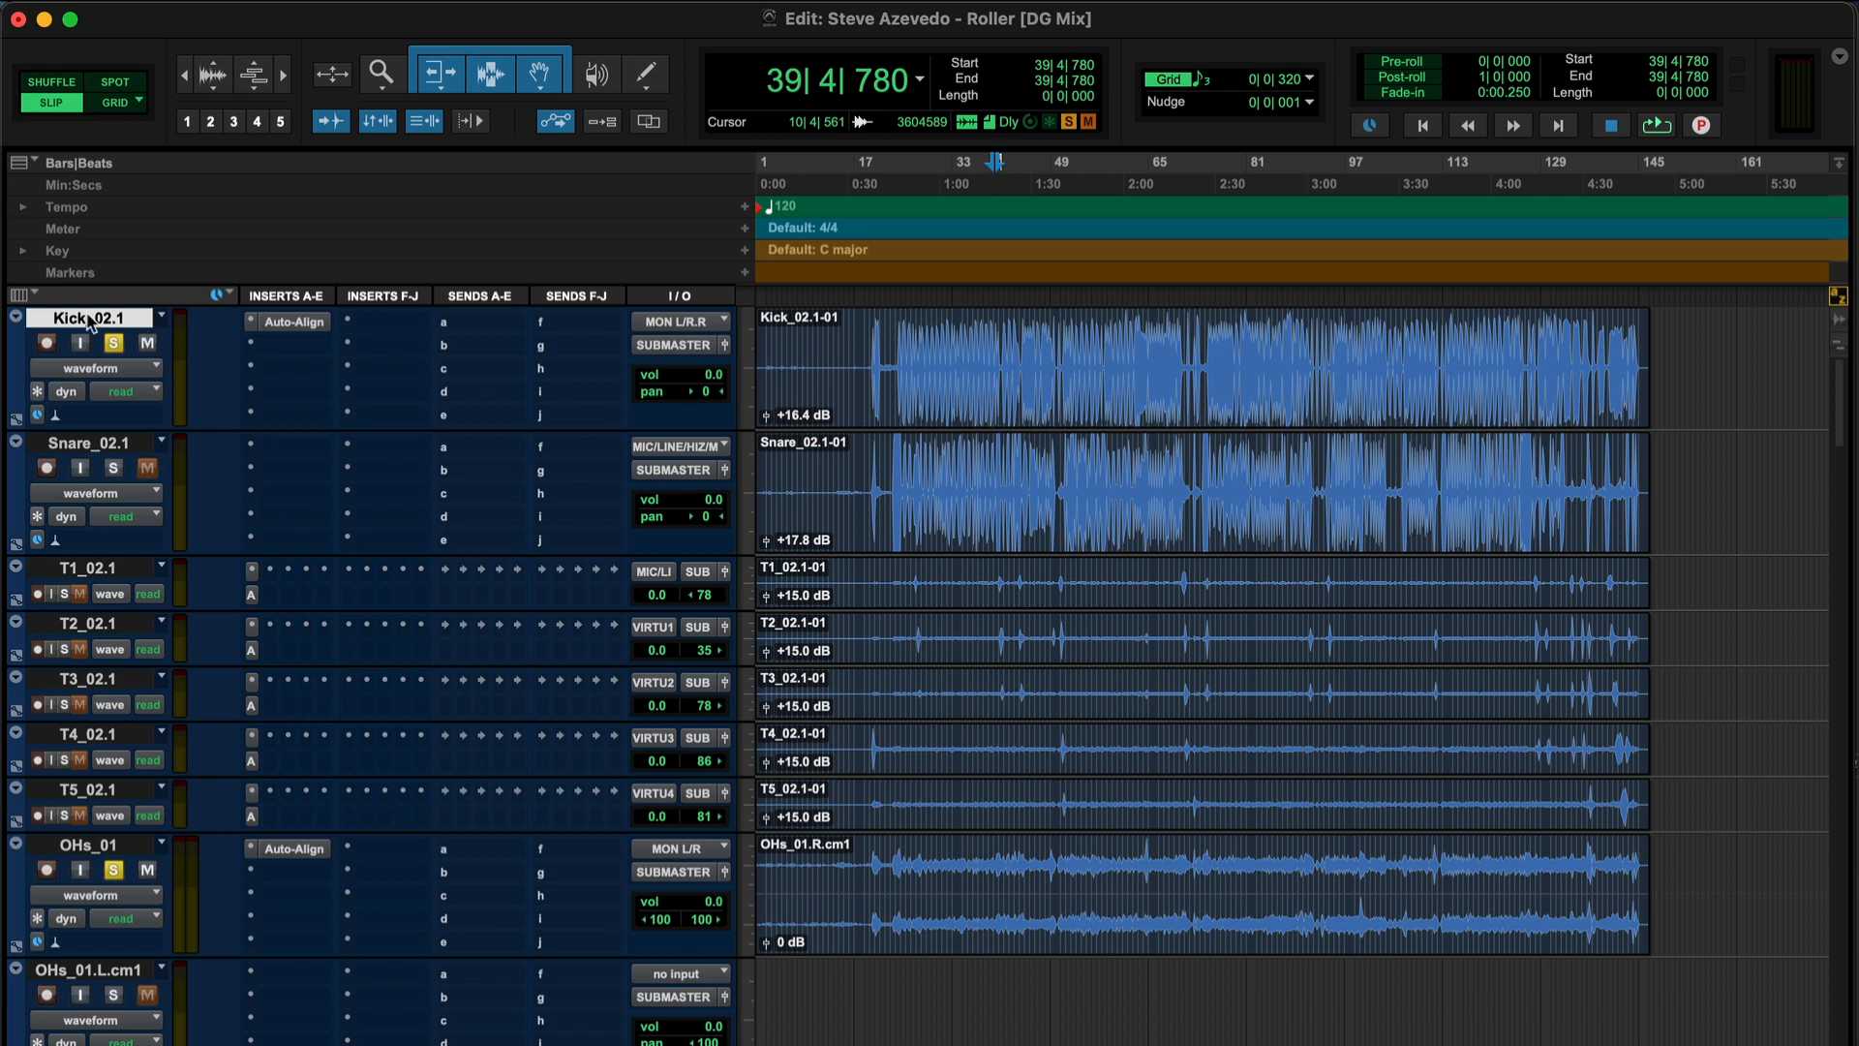
{"action": "left_click", "coordinate": [110, 364]}
{"action": "left_click", "coordinate": [114, 369]}
{"action": "left_click", "coordinate": [106, 316]}
{"action": "right_click", "coordinate": [106, 316]}
{"action": "left_click", "coordinate": [205, 477]}
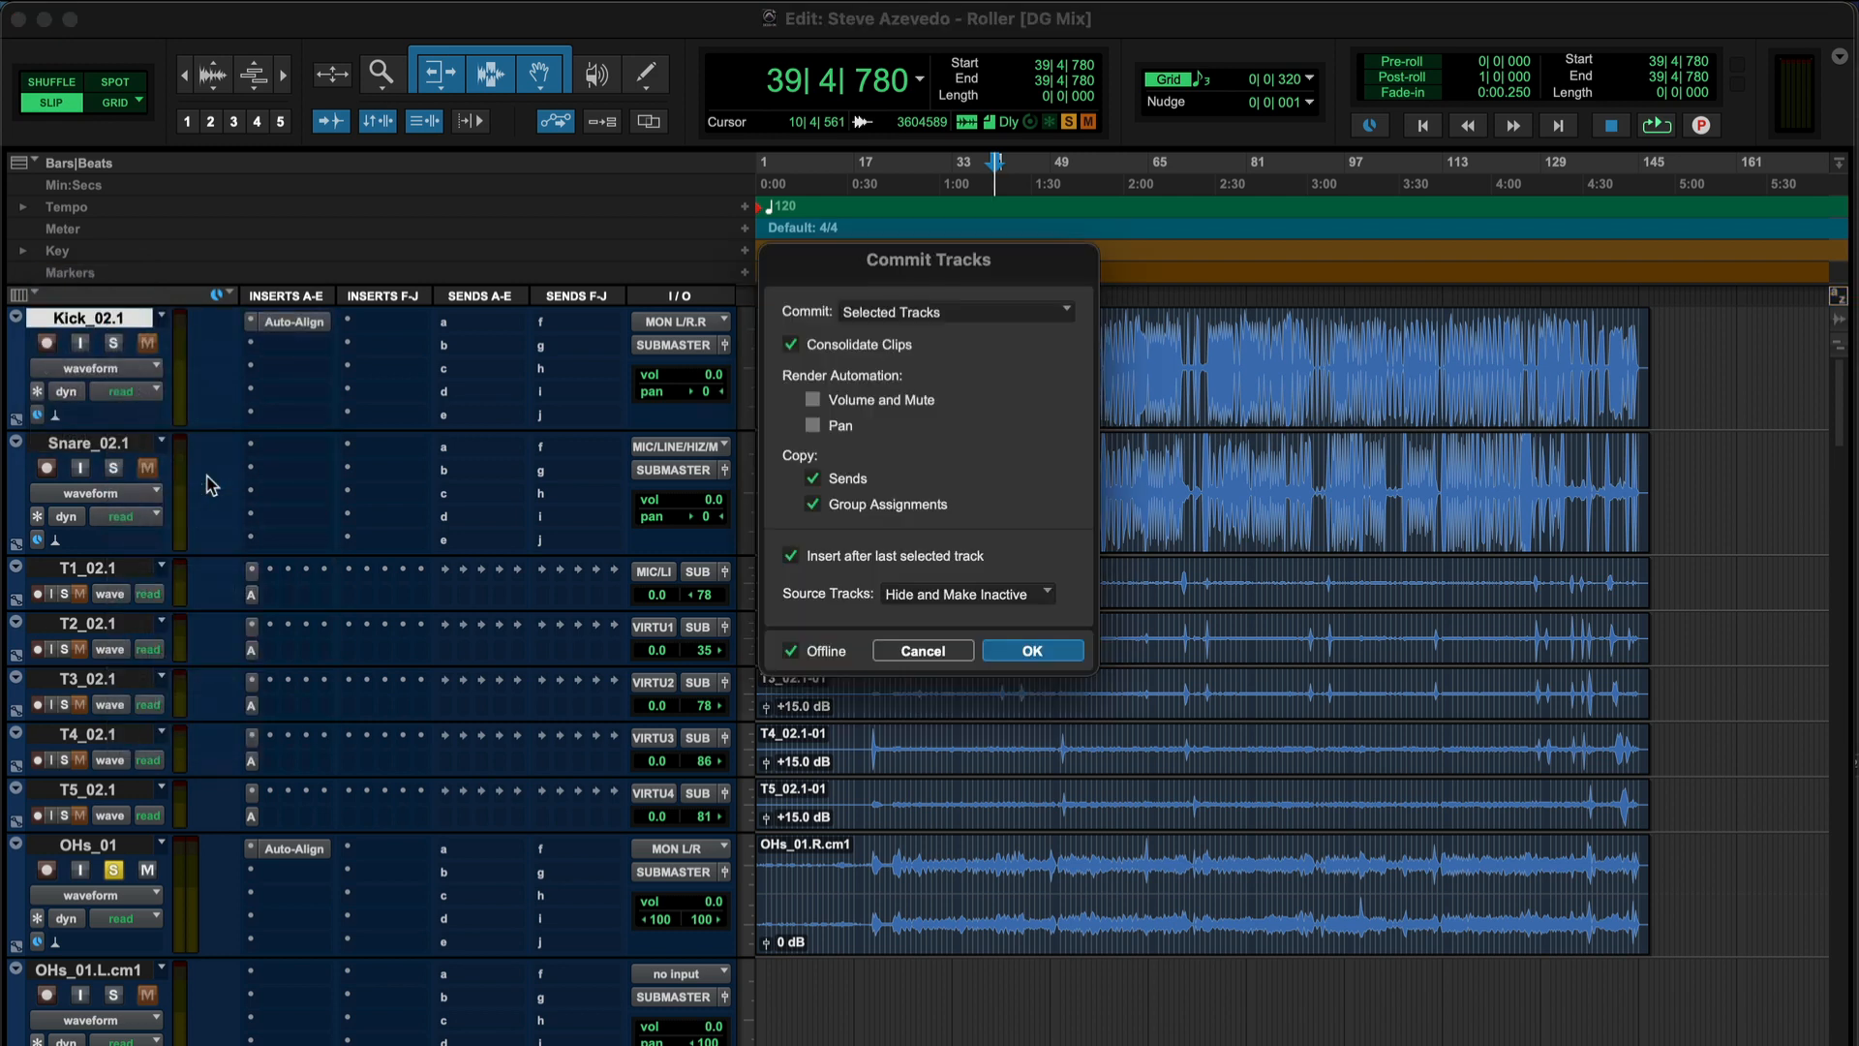
{"action": "left_click", "coordinate": [1057, 653]}
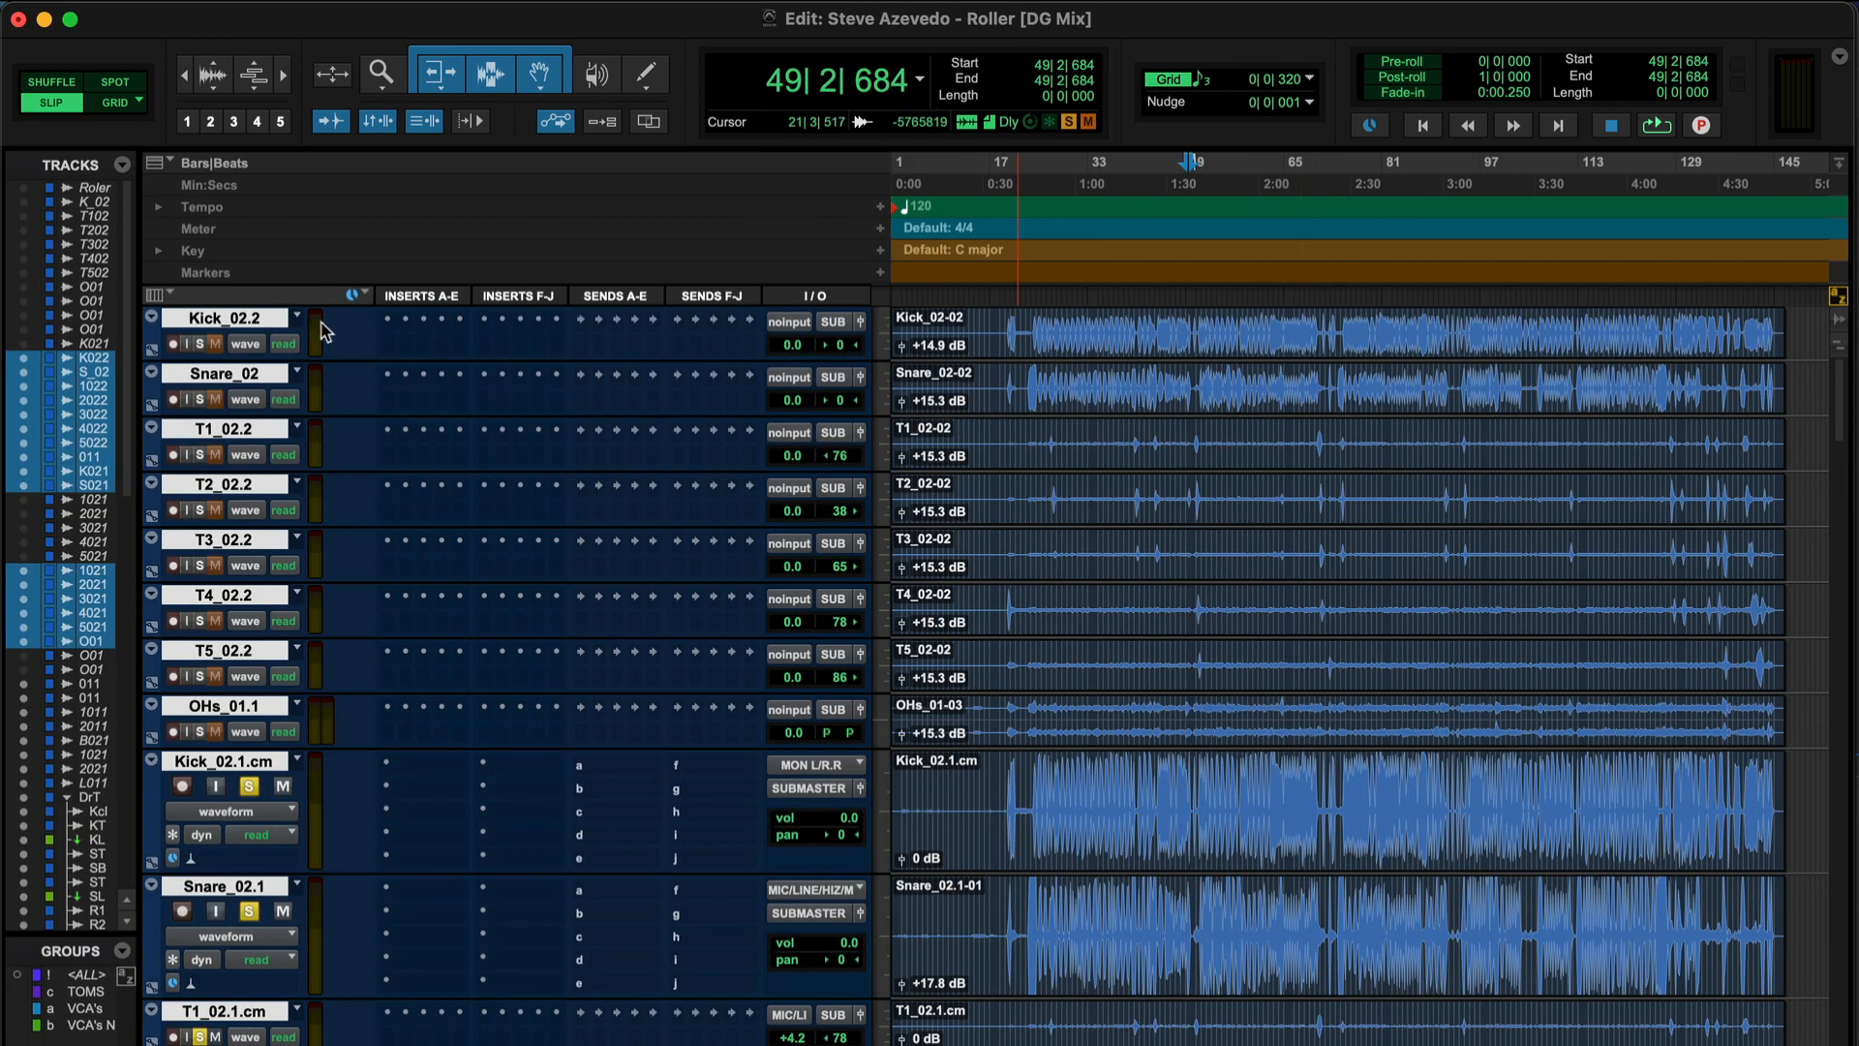
Select both drum sets together, from Kick_02.2 through OHs_01.1 and from Kick_02.1.cm through OHs_01
{"action": "left_click", "coordinate": [233, 322], "text": "super"}
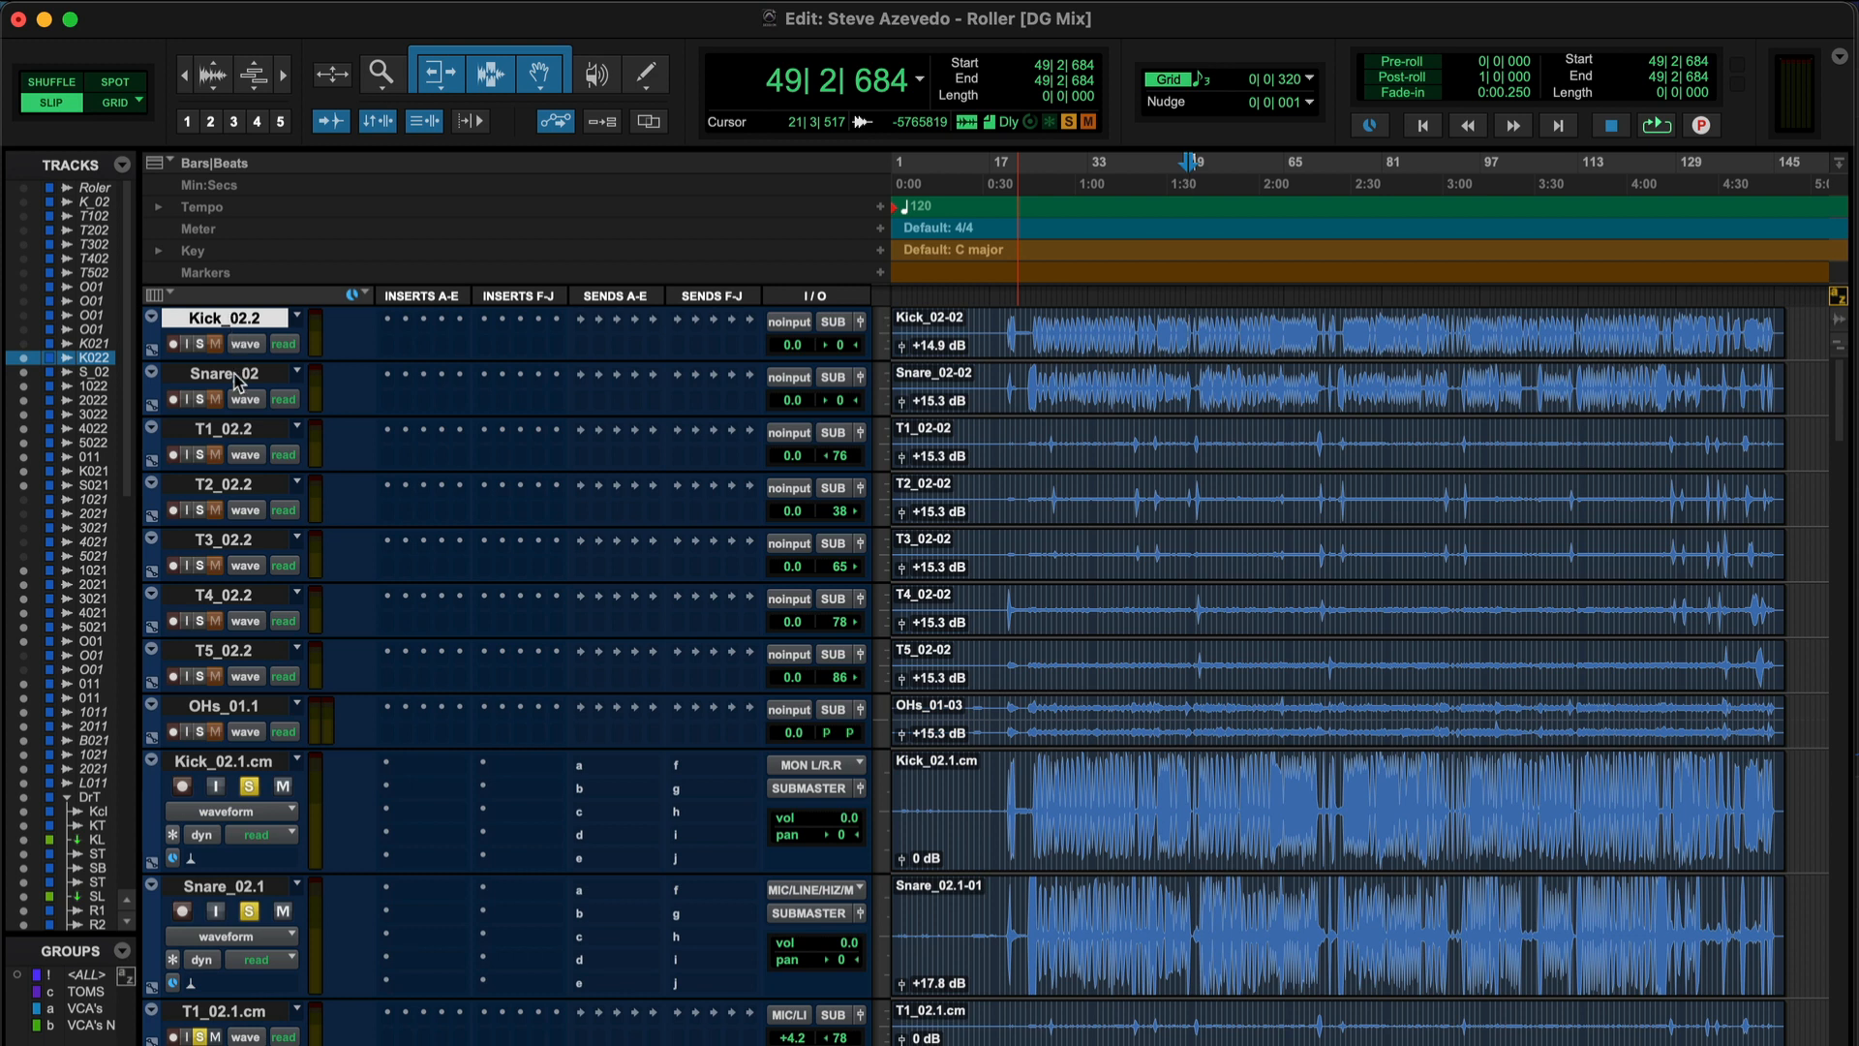
{"action": "left_click", "coordinate": [228, 707], "text": "shift"}
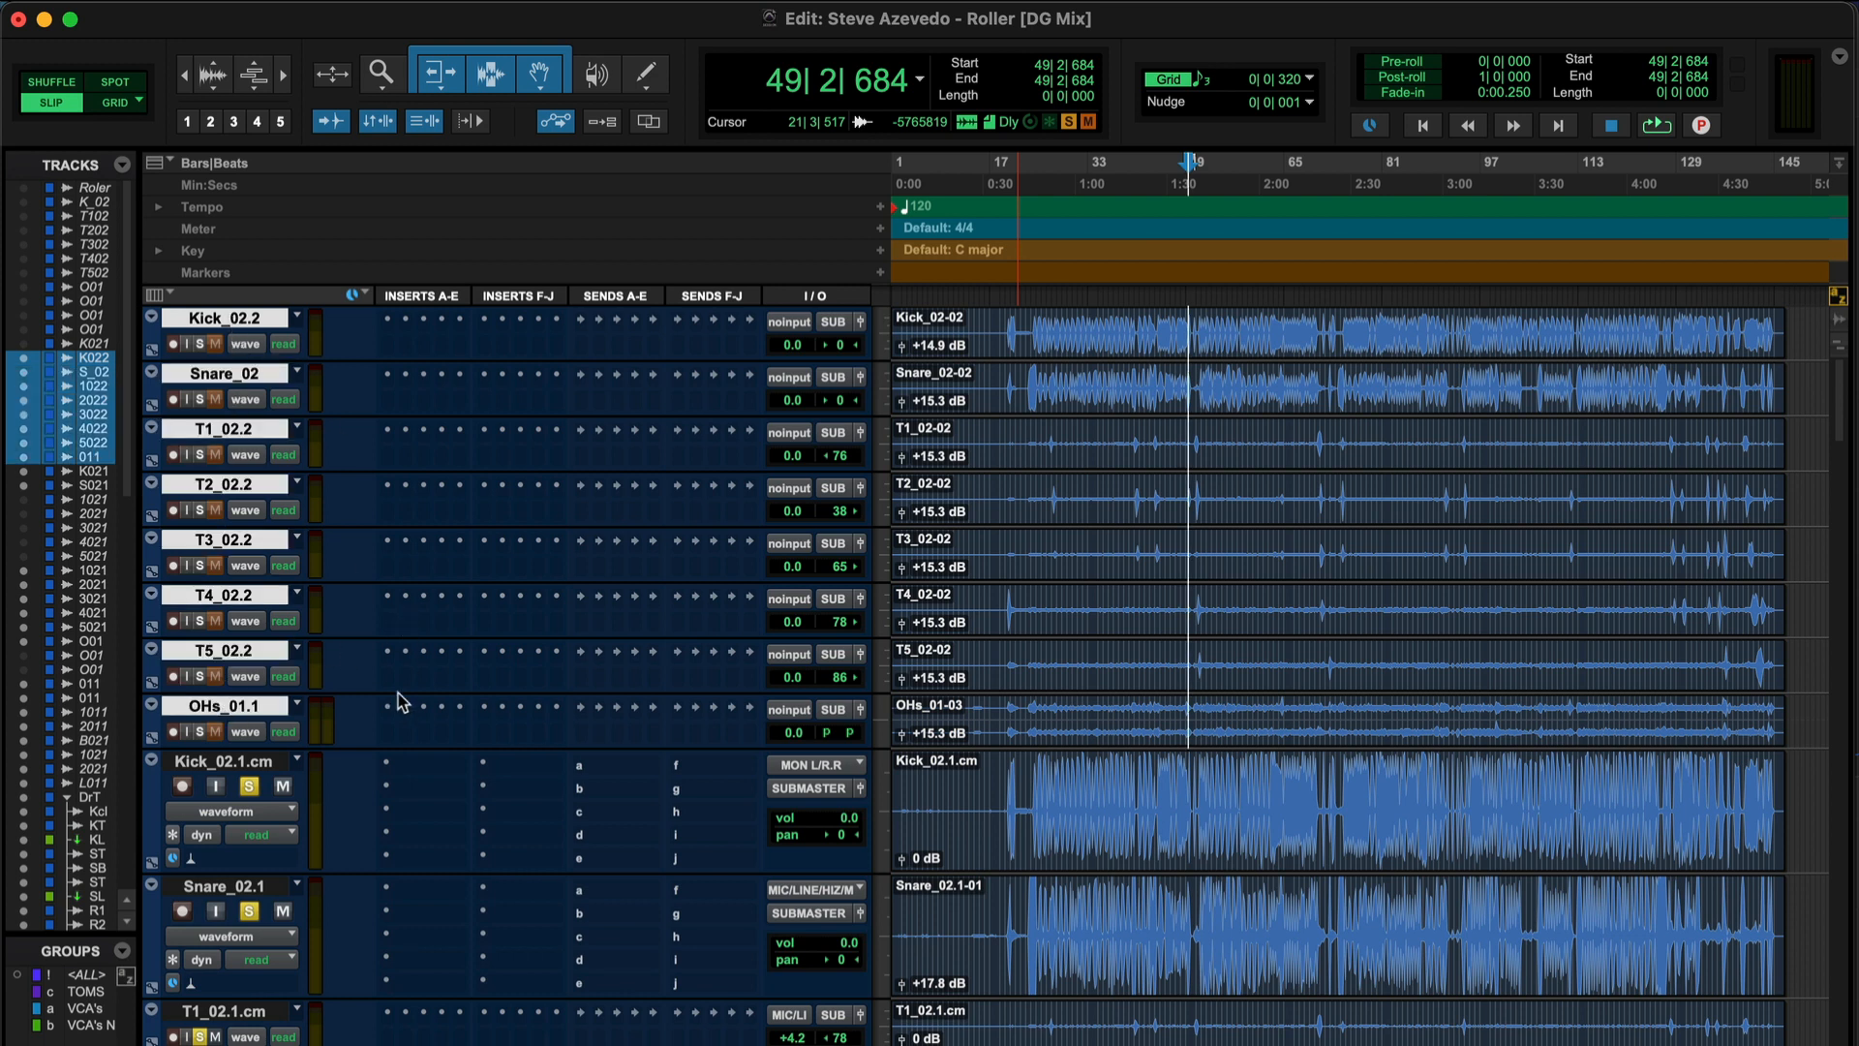
{"action": "left_click", "coordinate": [228, 762]}
{"action": "scroll", "coordinate": [230, 768], "scroll_direction": "down", "scroll_amount": 3}
{"action": "scroll", "coordinate": [230, 768], "scroll_direction": "down", "scroll_amount": 5}
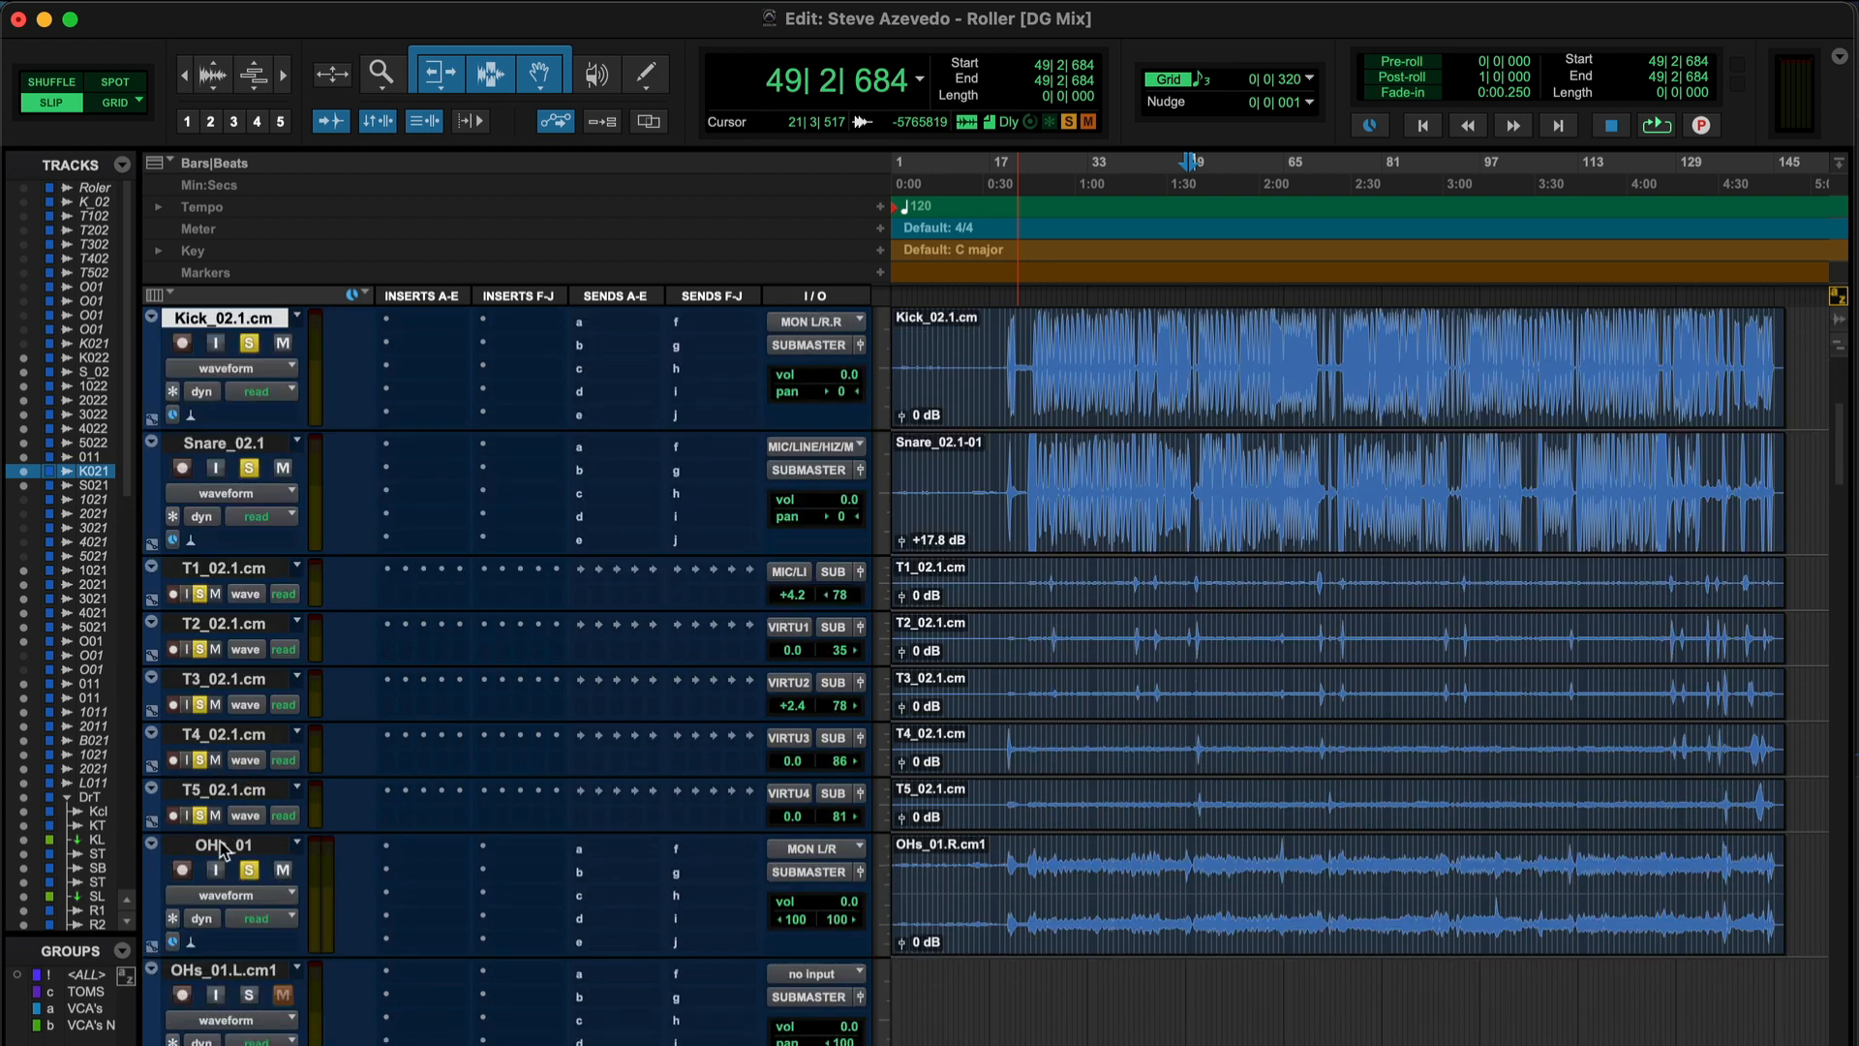
{"action": "left_click", "coordinate": [225, 848], "text": "shift"}
{"action": "scroll", "coordinate": [224, 850], "scroll_direction": "up", "scroll_amount": 8}
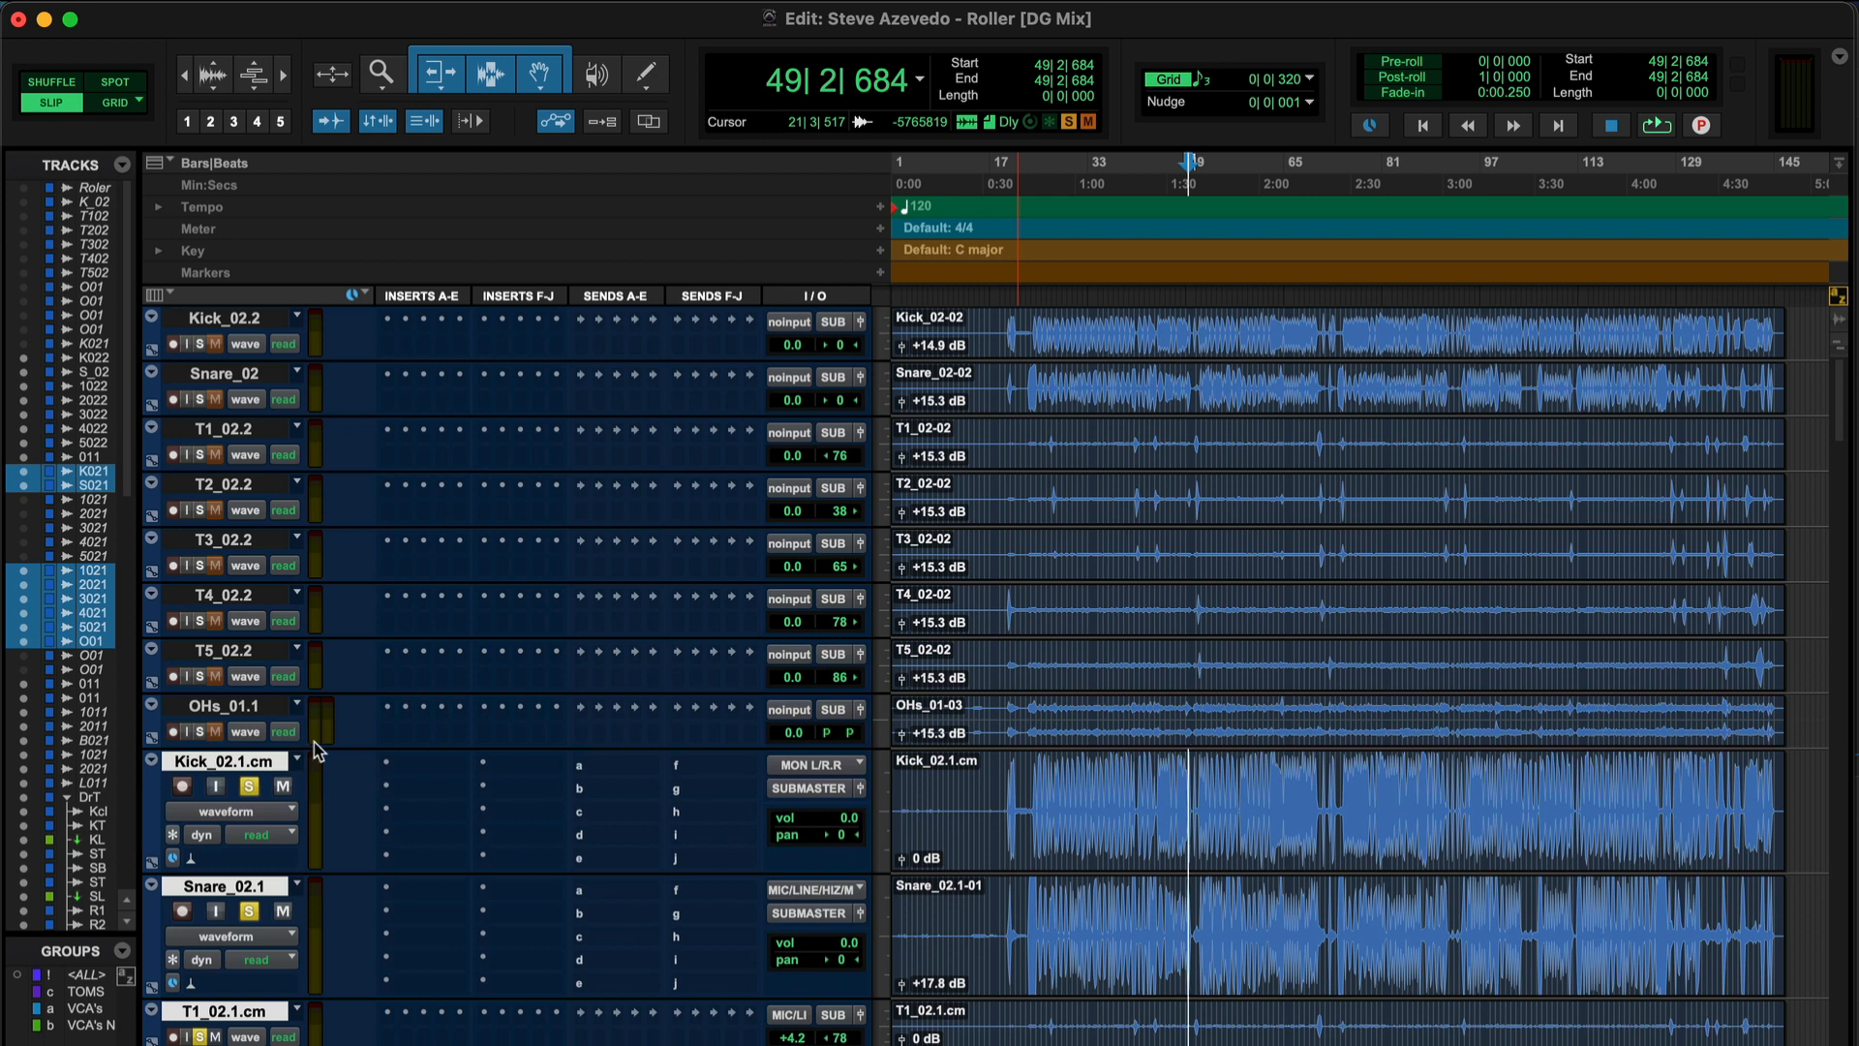
{"action": "left_click", "coordinate": [240, 326], "text": "shift"}
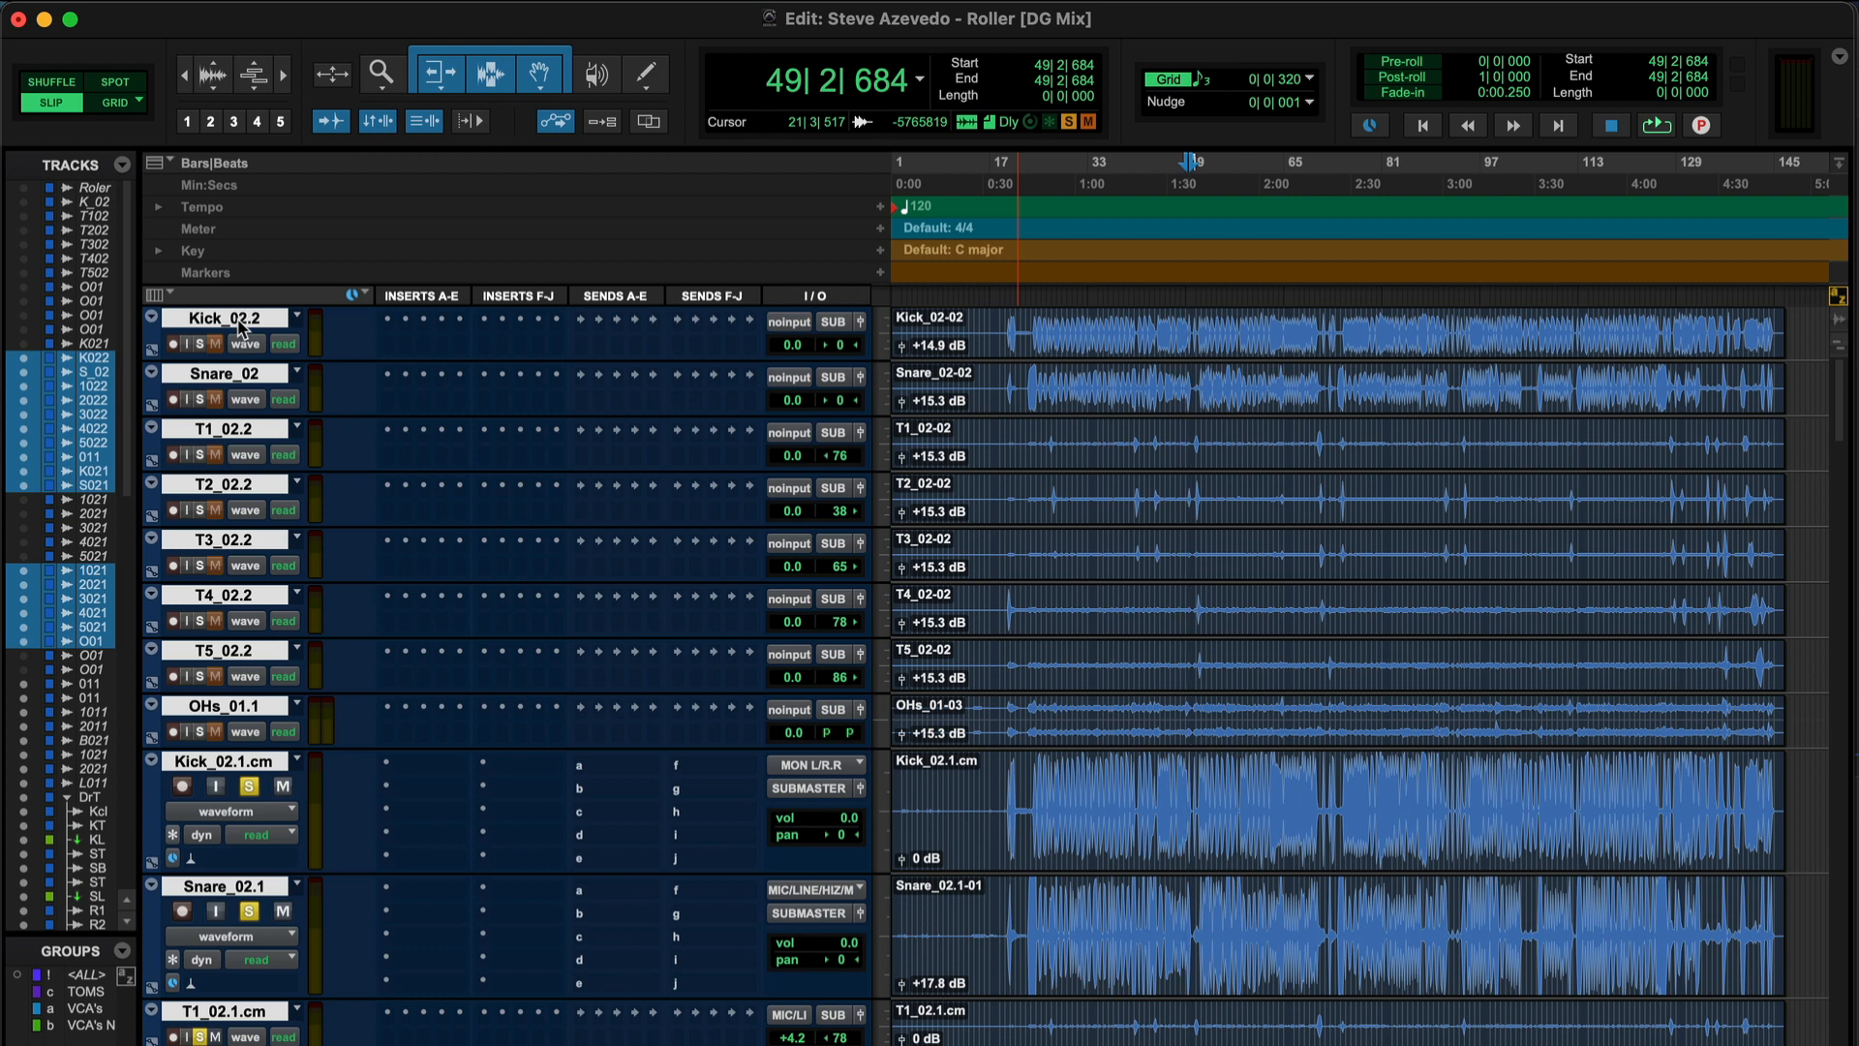
Play from bar 49 while swapping the solo between the aligned drum tracks and the unaligned copies to compare them
{"action": "key", "text": "space"}
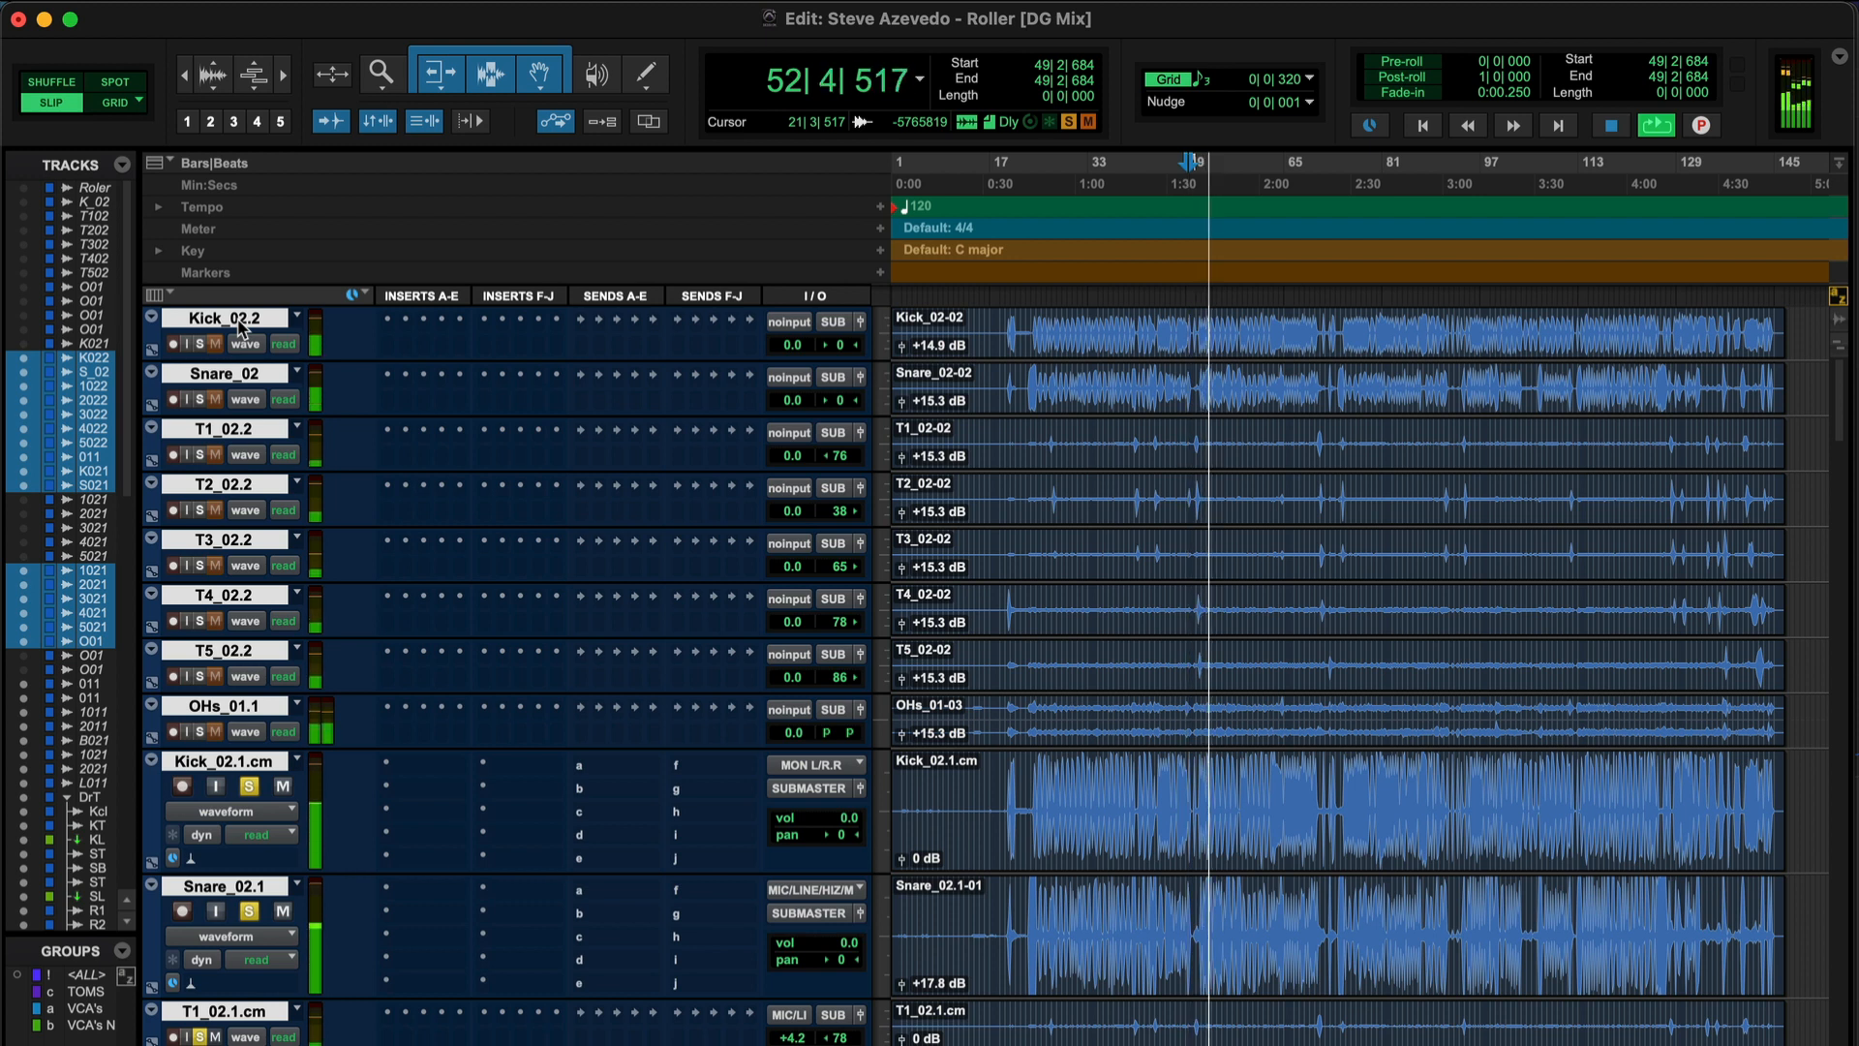
{"action": "key", "text": "shift+s"}
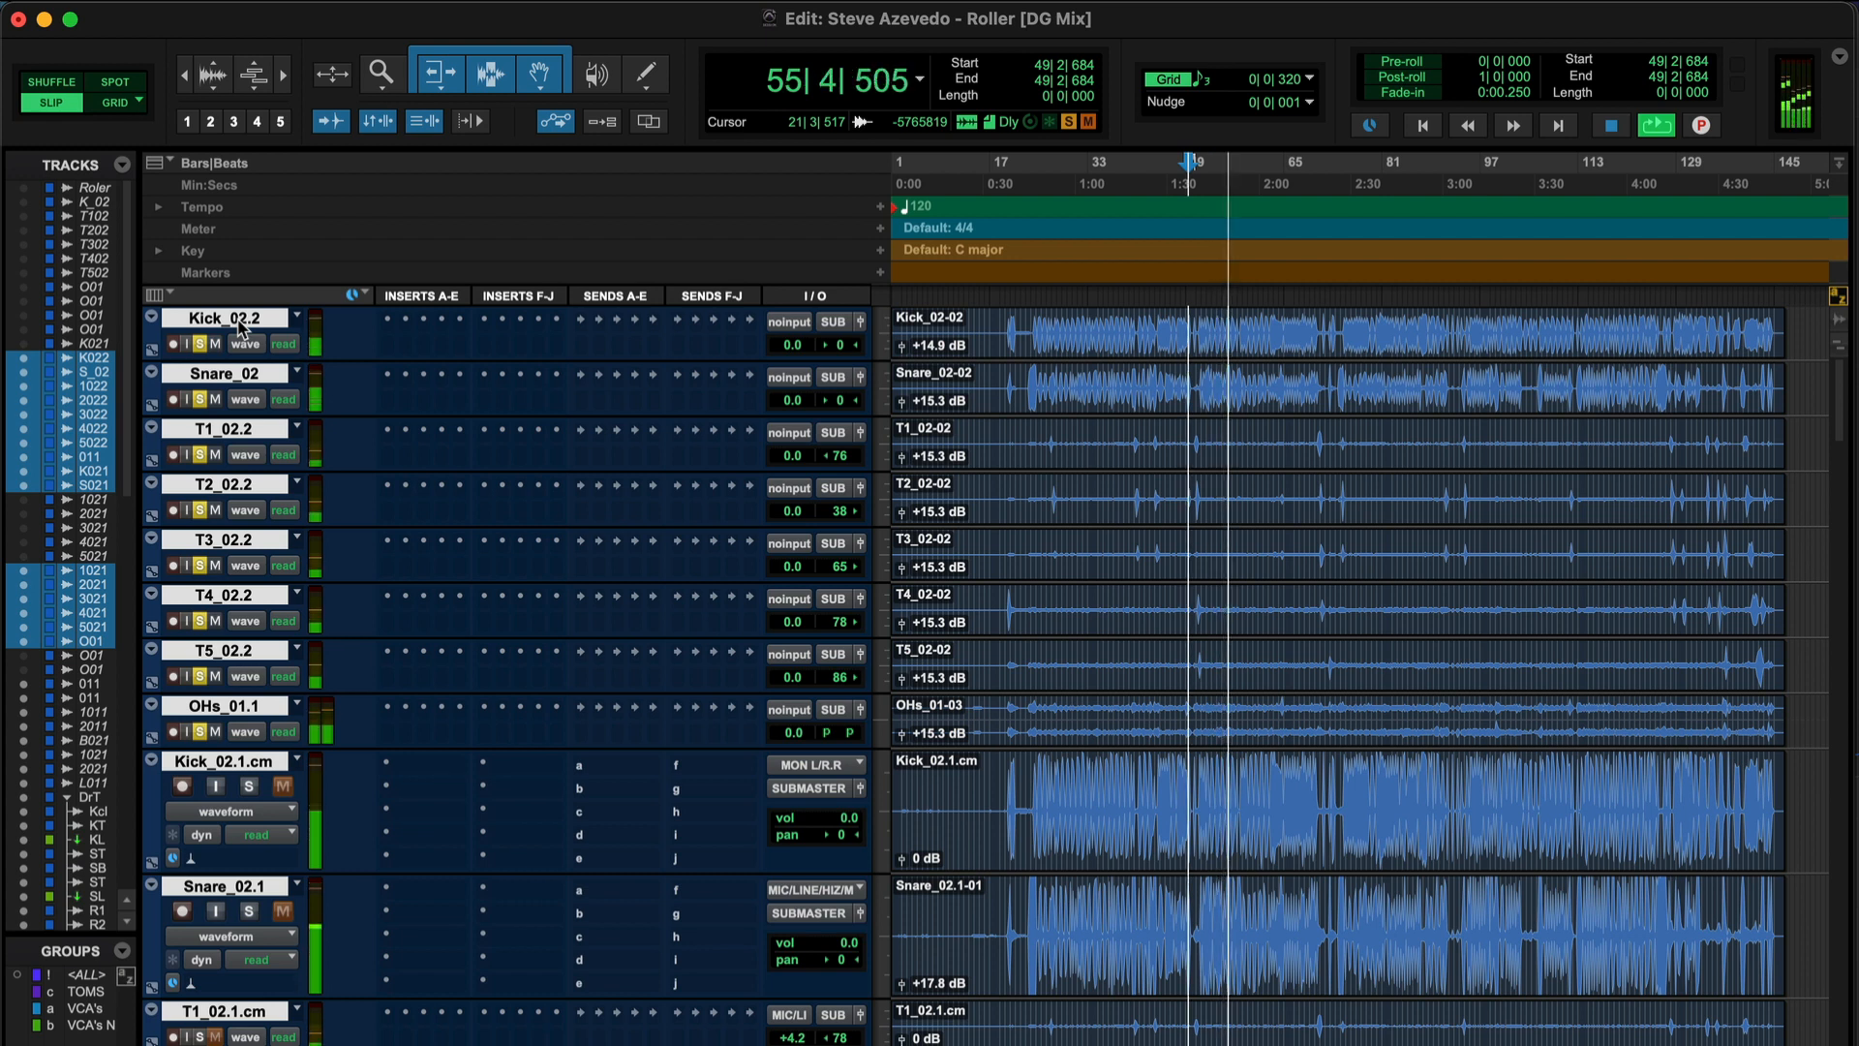
{"action": "key", "text": "shift+s"}
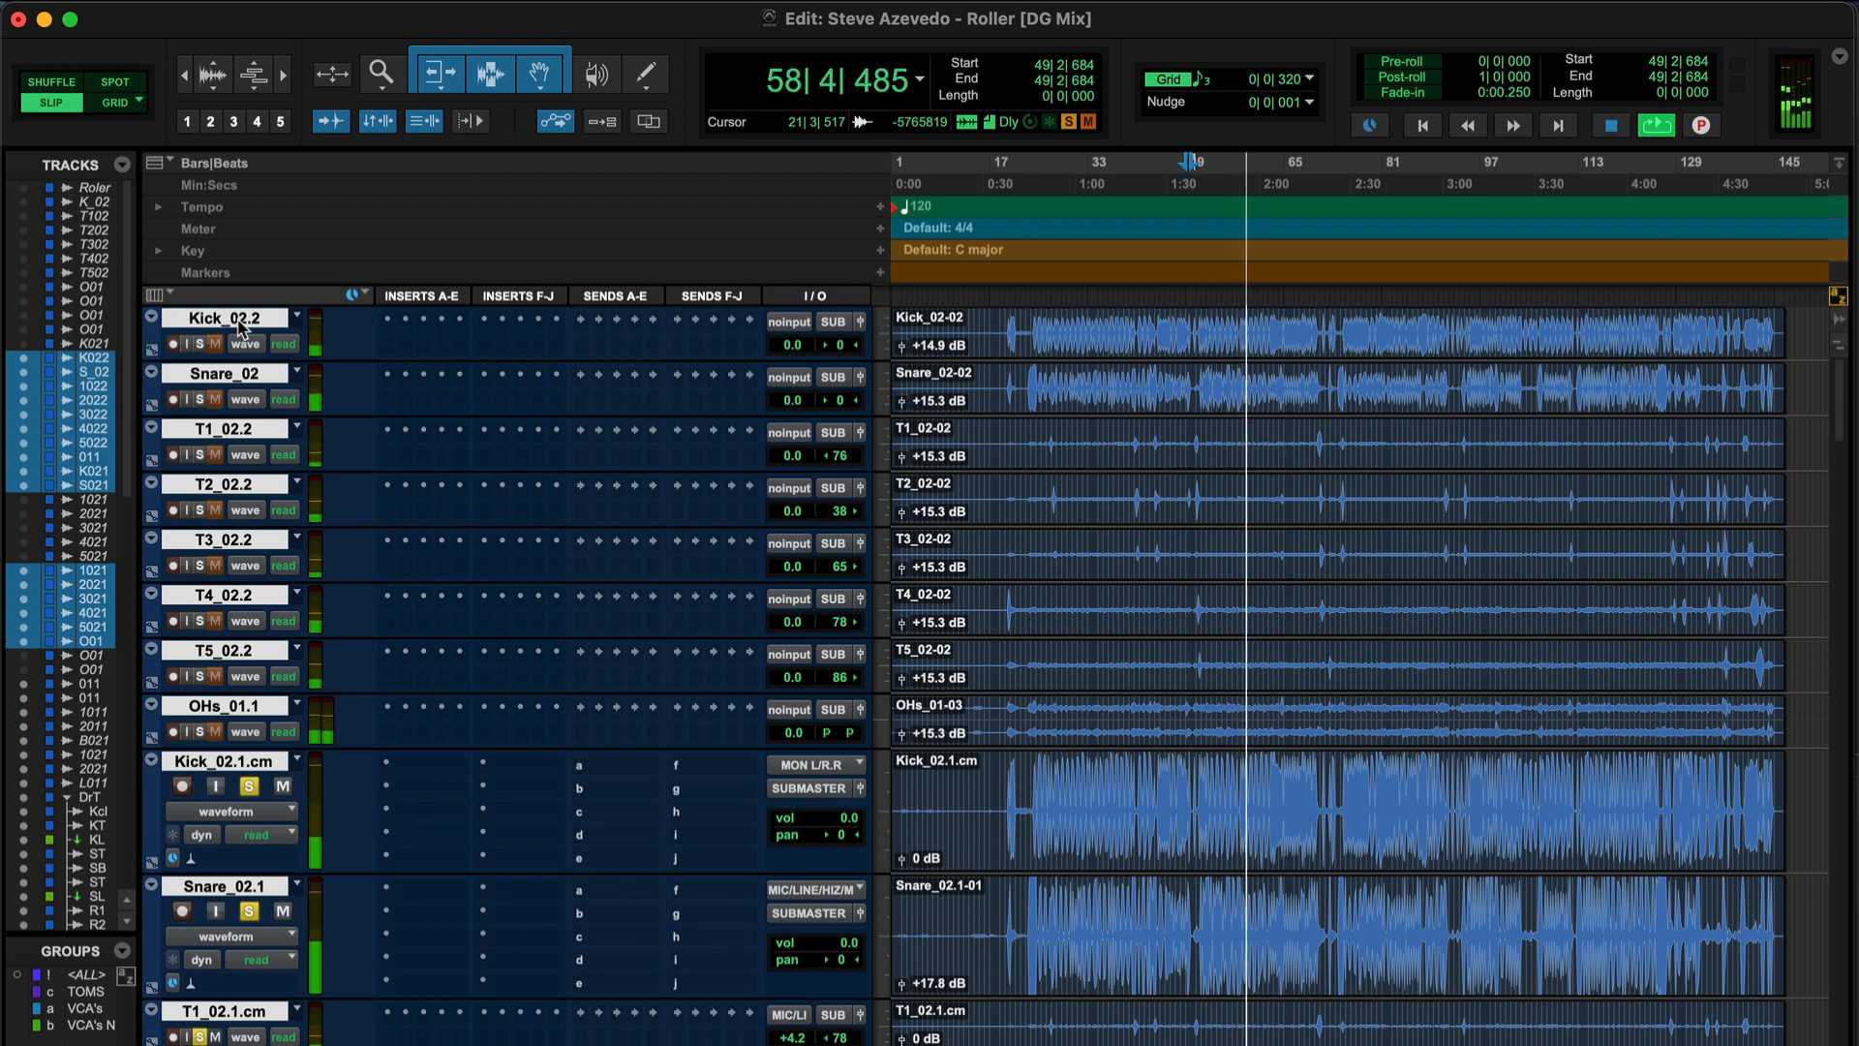
{"action": "key", "text": "shift+s"}
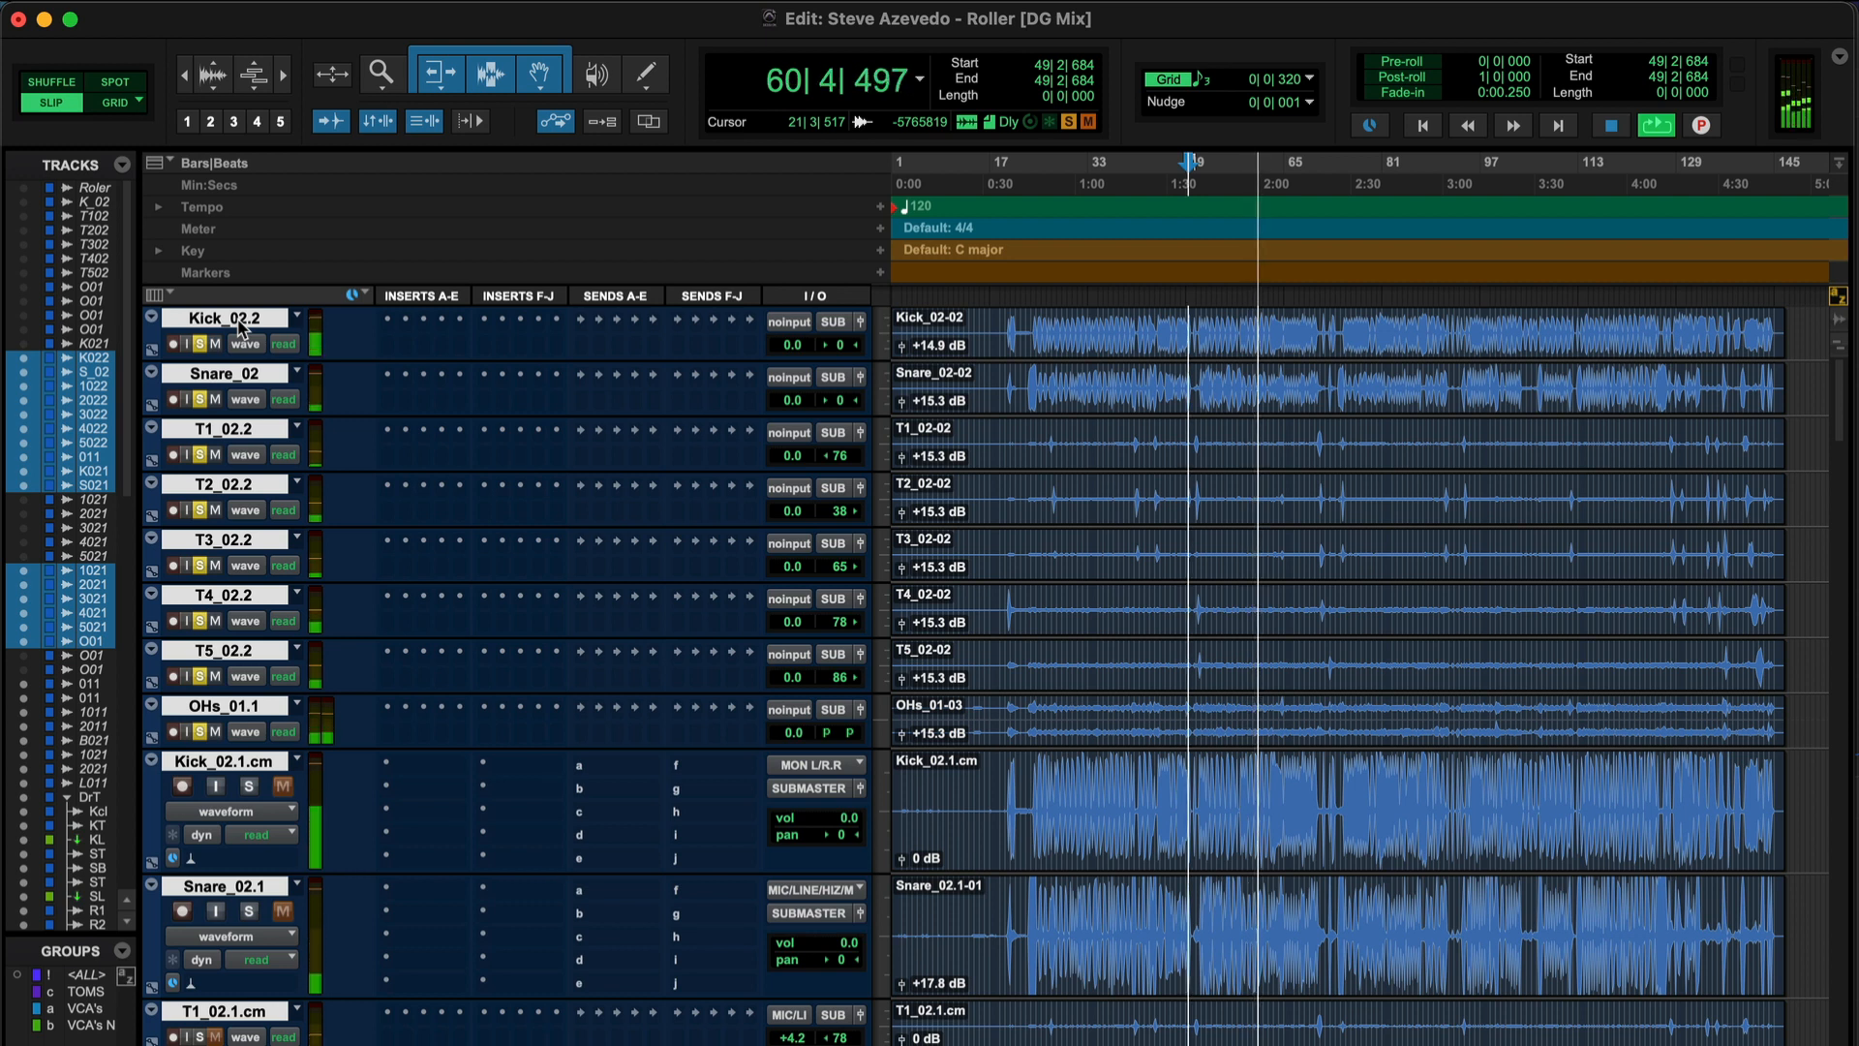
{"action": "key", "text": "space"}
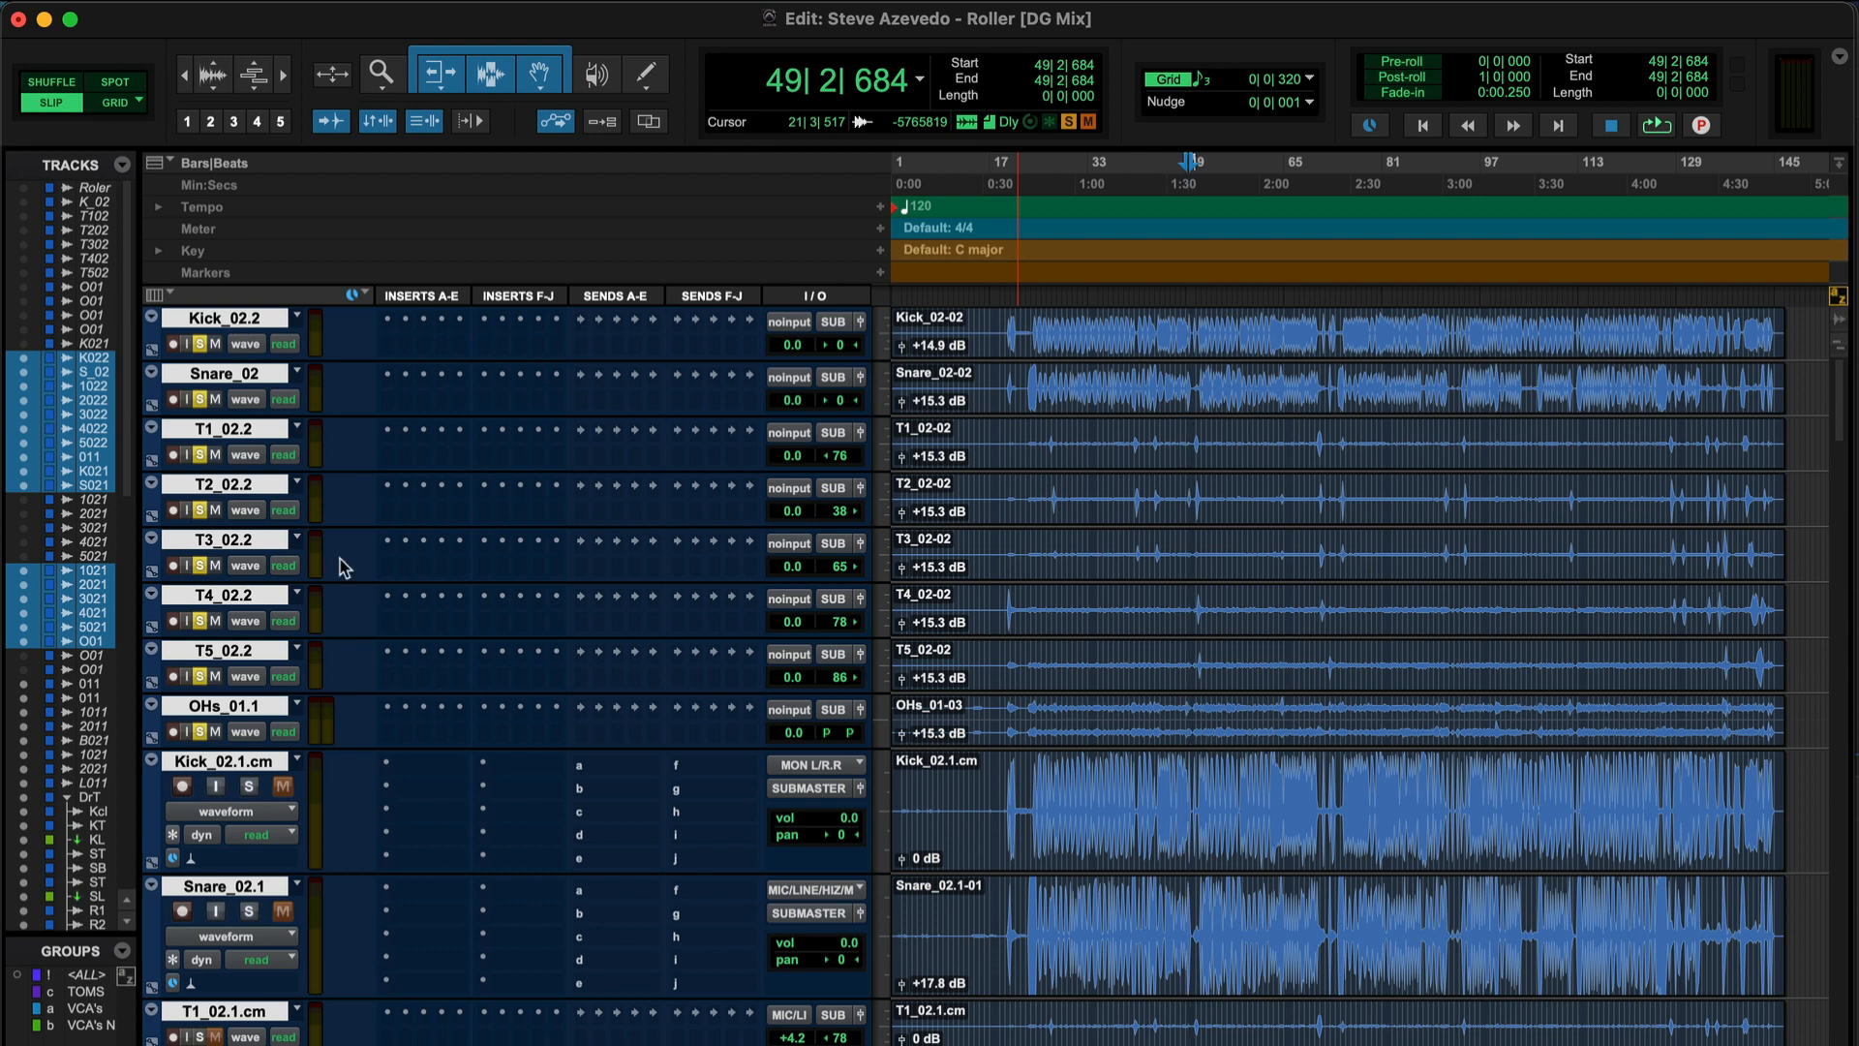
{"action": "scroll", "coordinate": [448, 716], "scroll_direction": "down", "scroll_amount": 10}
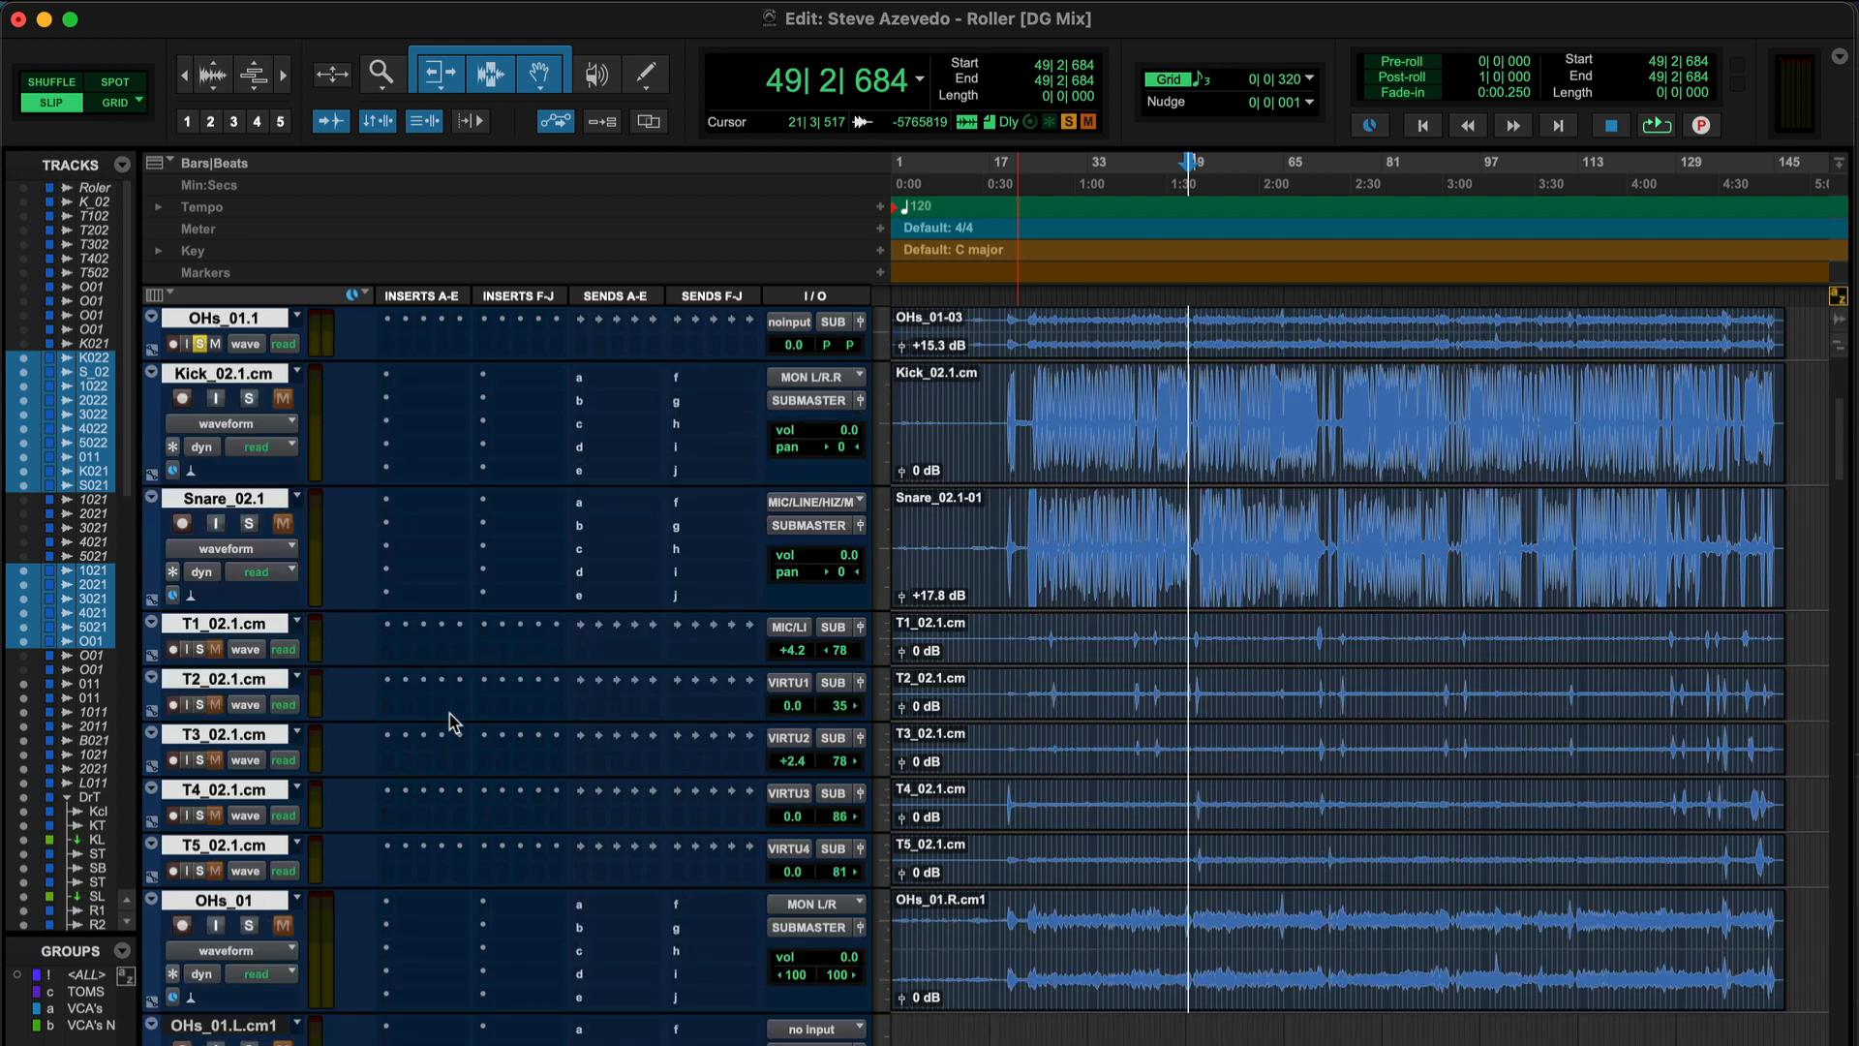
{"action": "scroll", "coordinate": [368, 639], "scroll_direction": "down", "scroll_amount": 1}
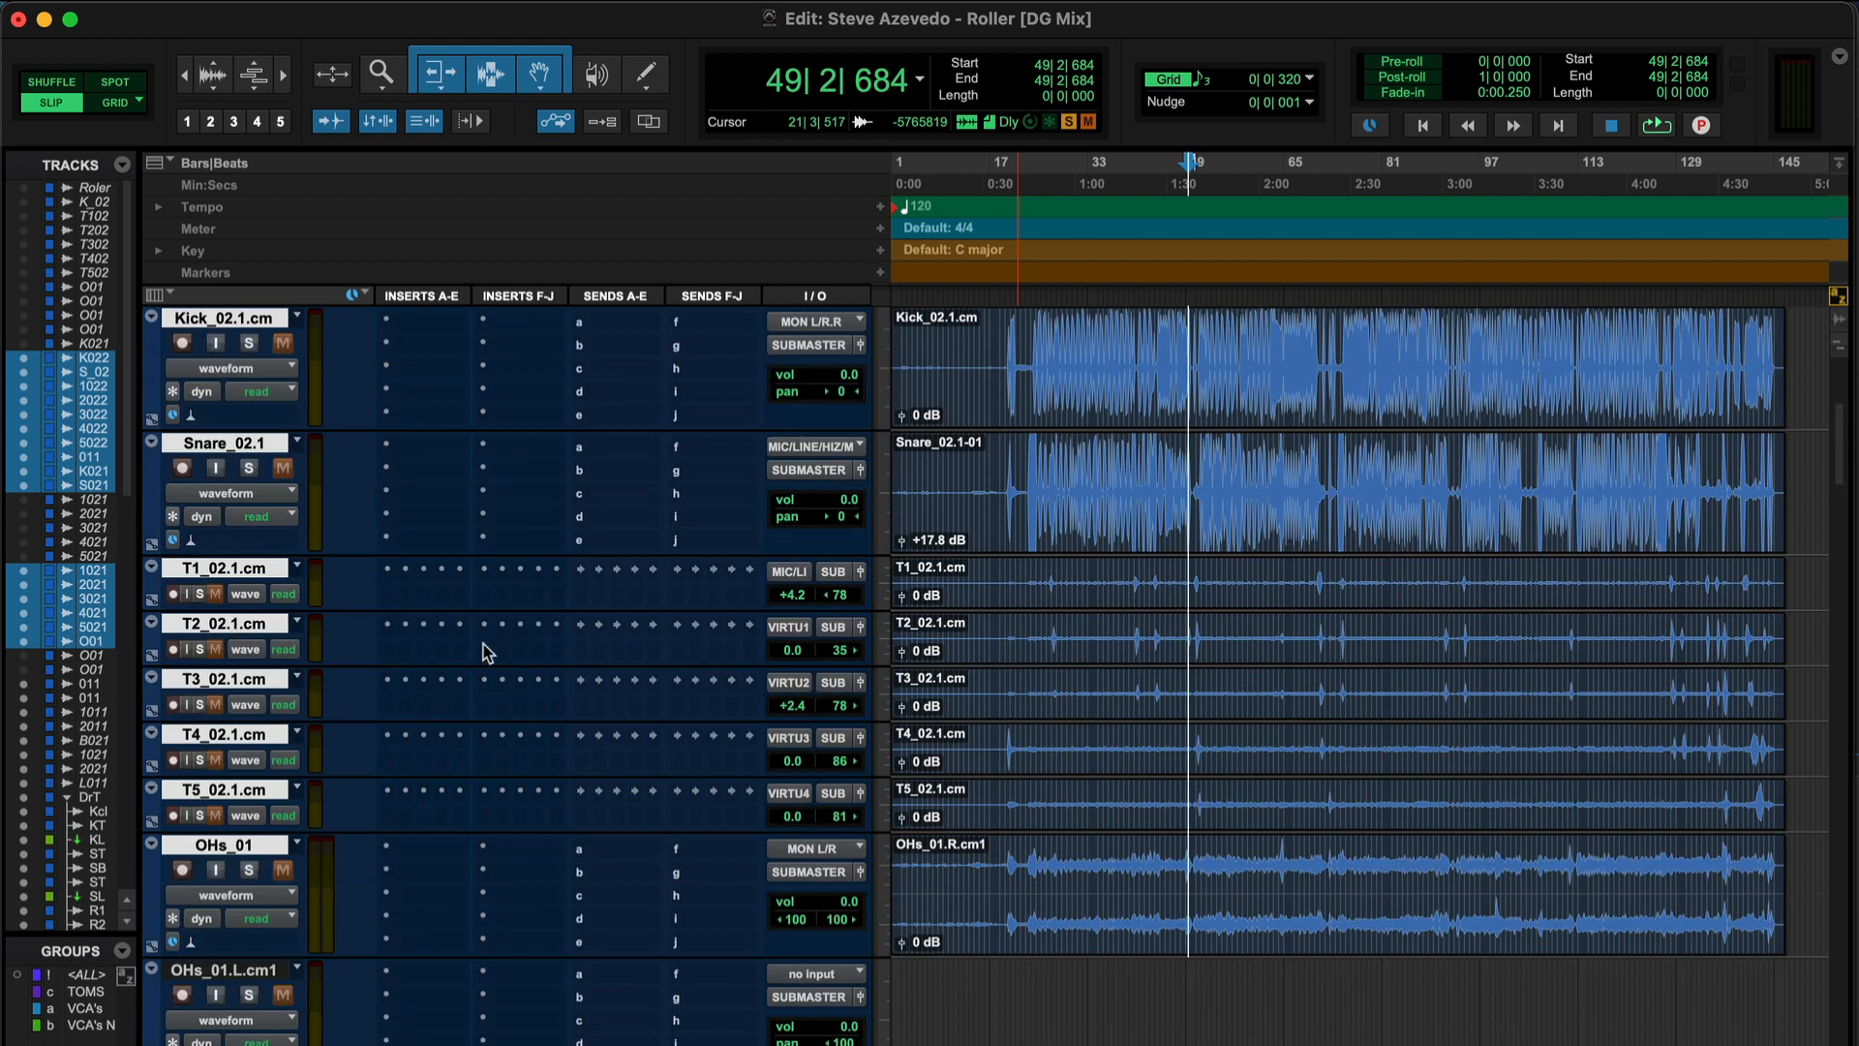
{"action": "scroll", "coordinate": [486, 649], "scroll_direction": "down", "scroll_amount": 2}
{"action": "scroll", "coordinate": [487, 650], "scroll_direction": "up", "scroll_amount": 8}
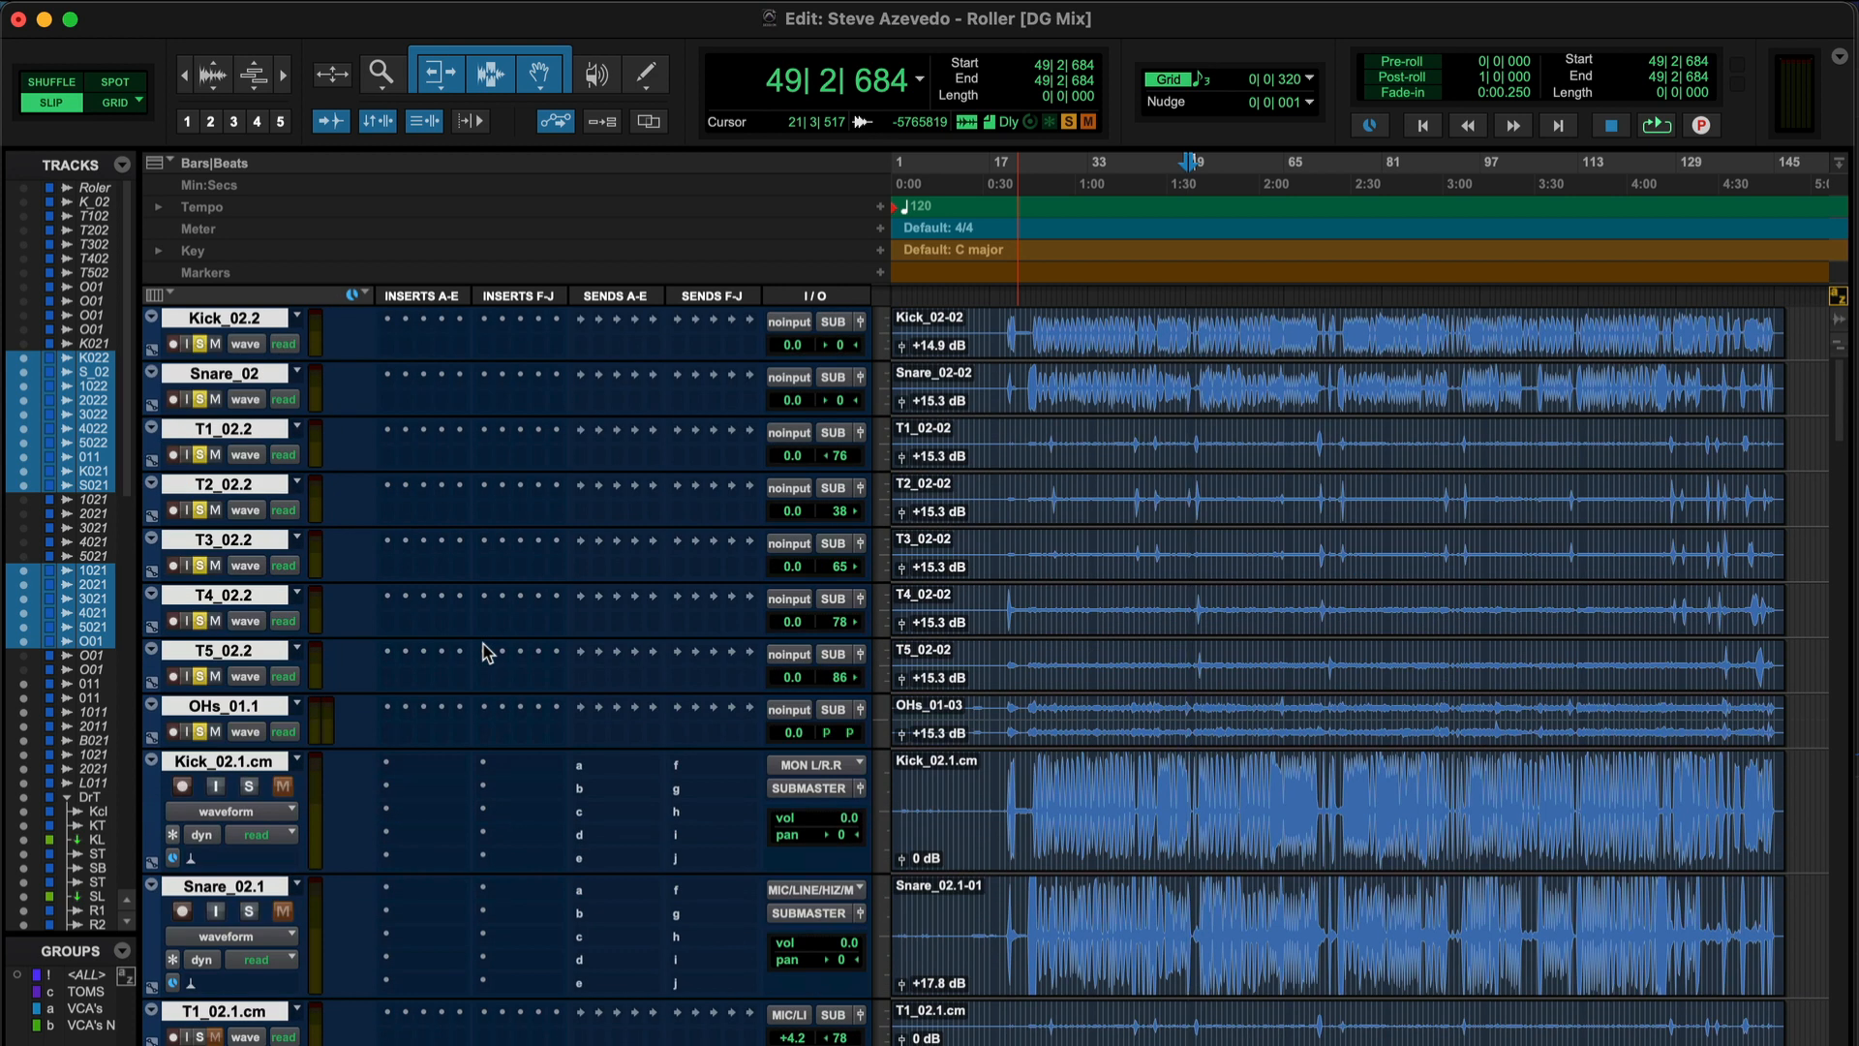